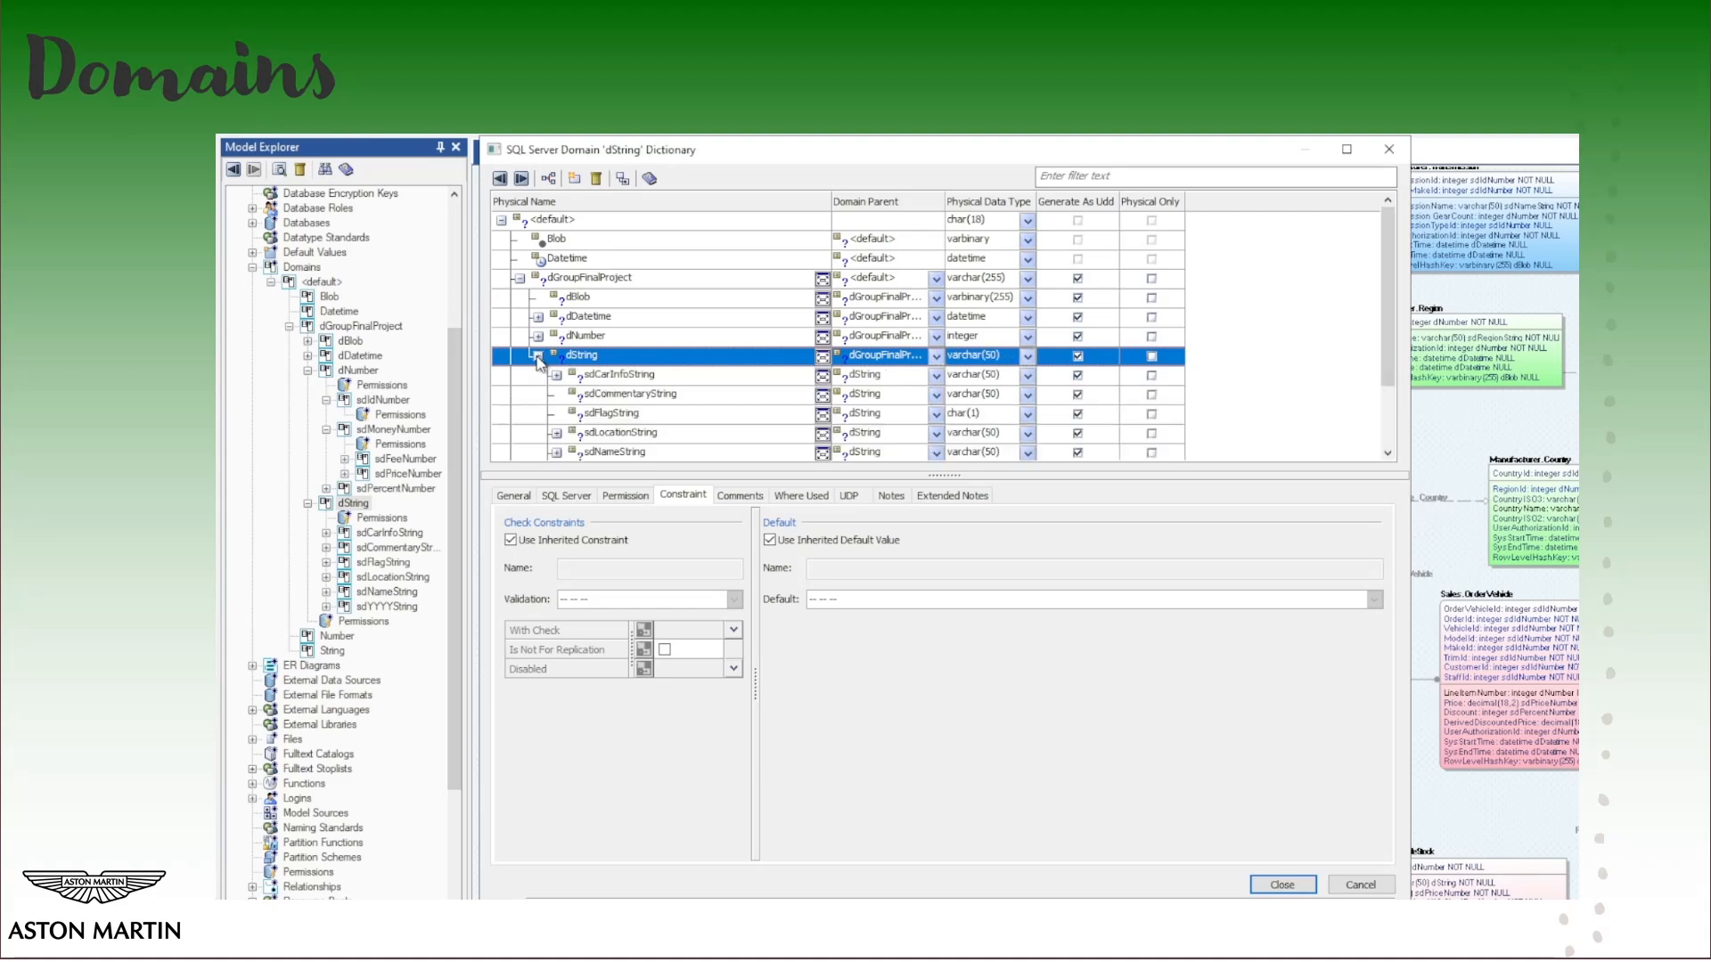
- Examine the subdomains of dString in the domain dictionary, expanding sdCarInfoString and sdNameString
scroll(541, 367, "down", 2)
scroll(540, 371, "up", 1)
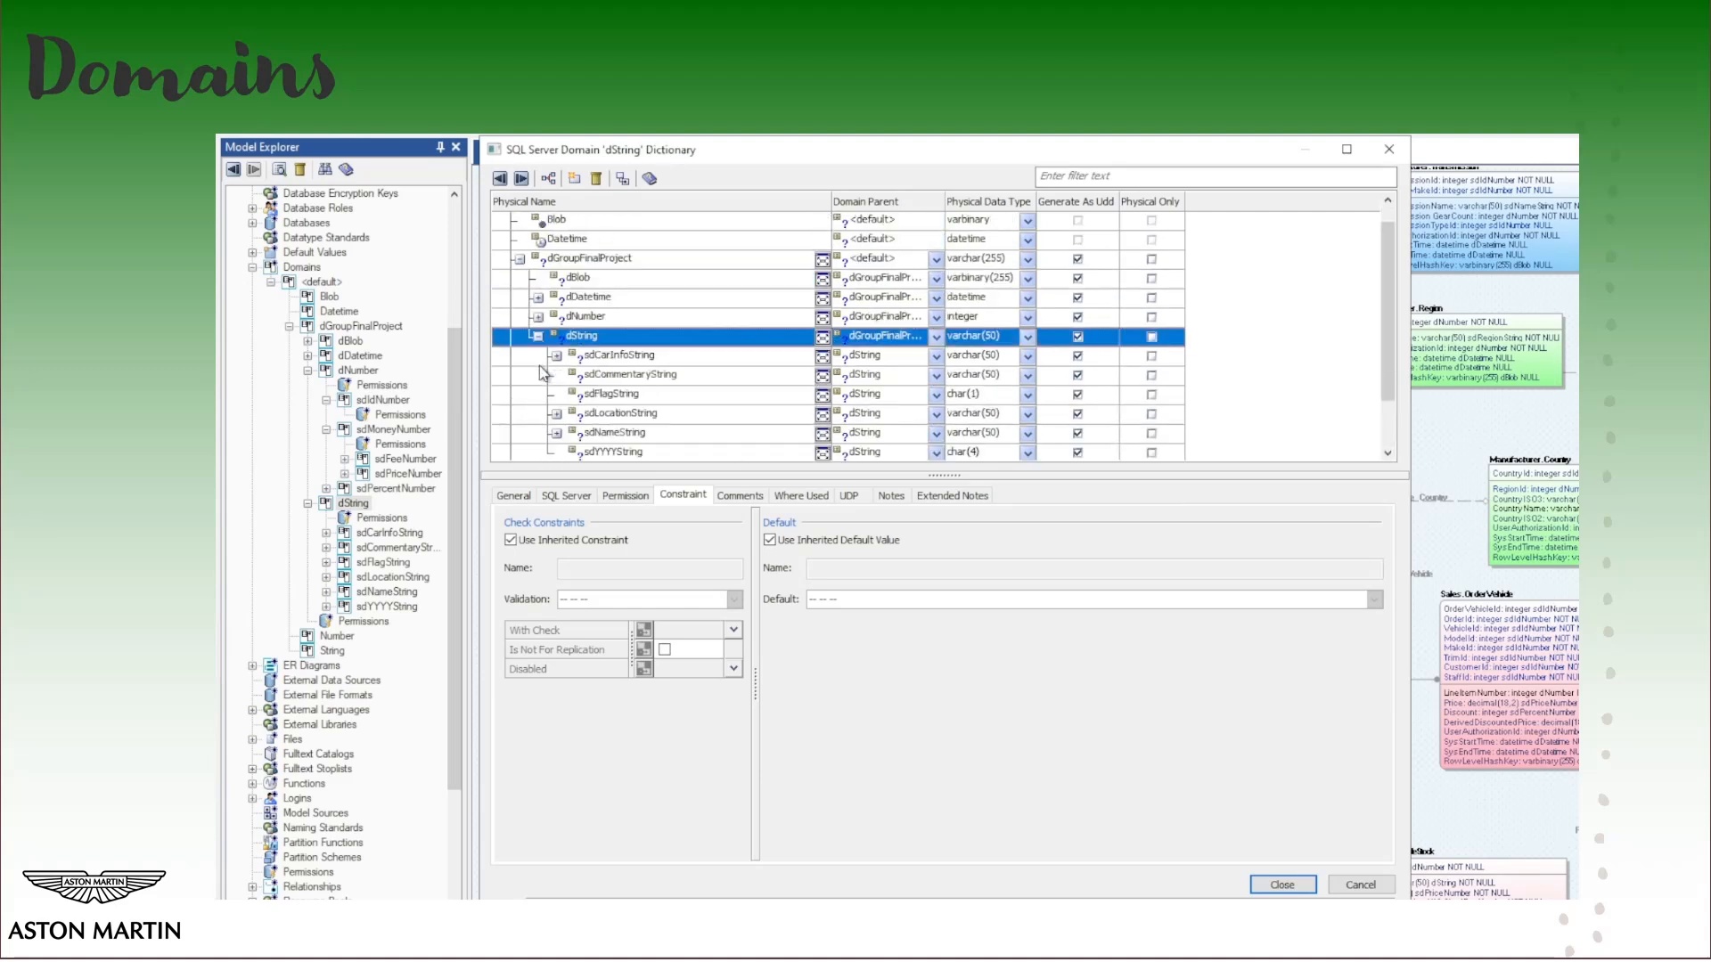
scroll(543, 372, "down", 1)
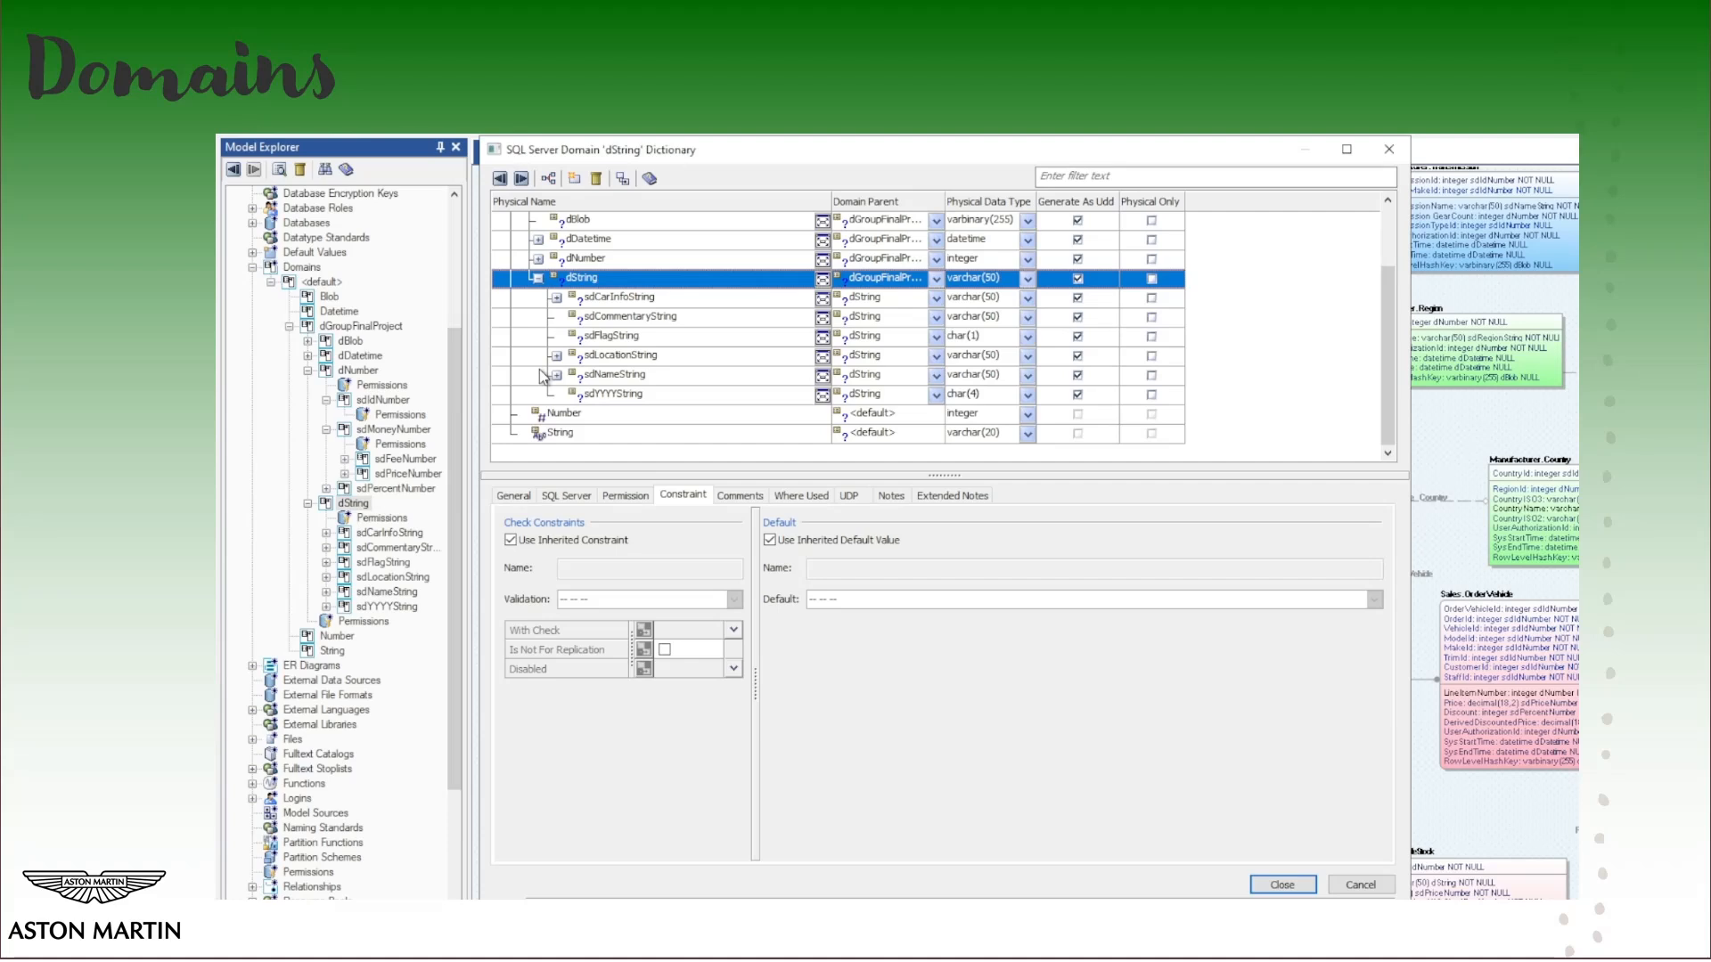
left_click(557, 299)
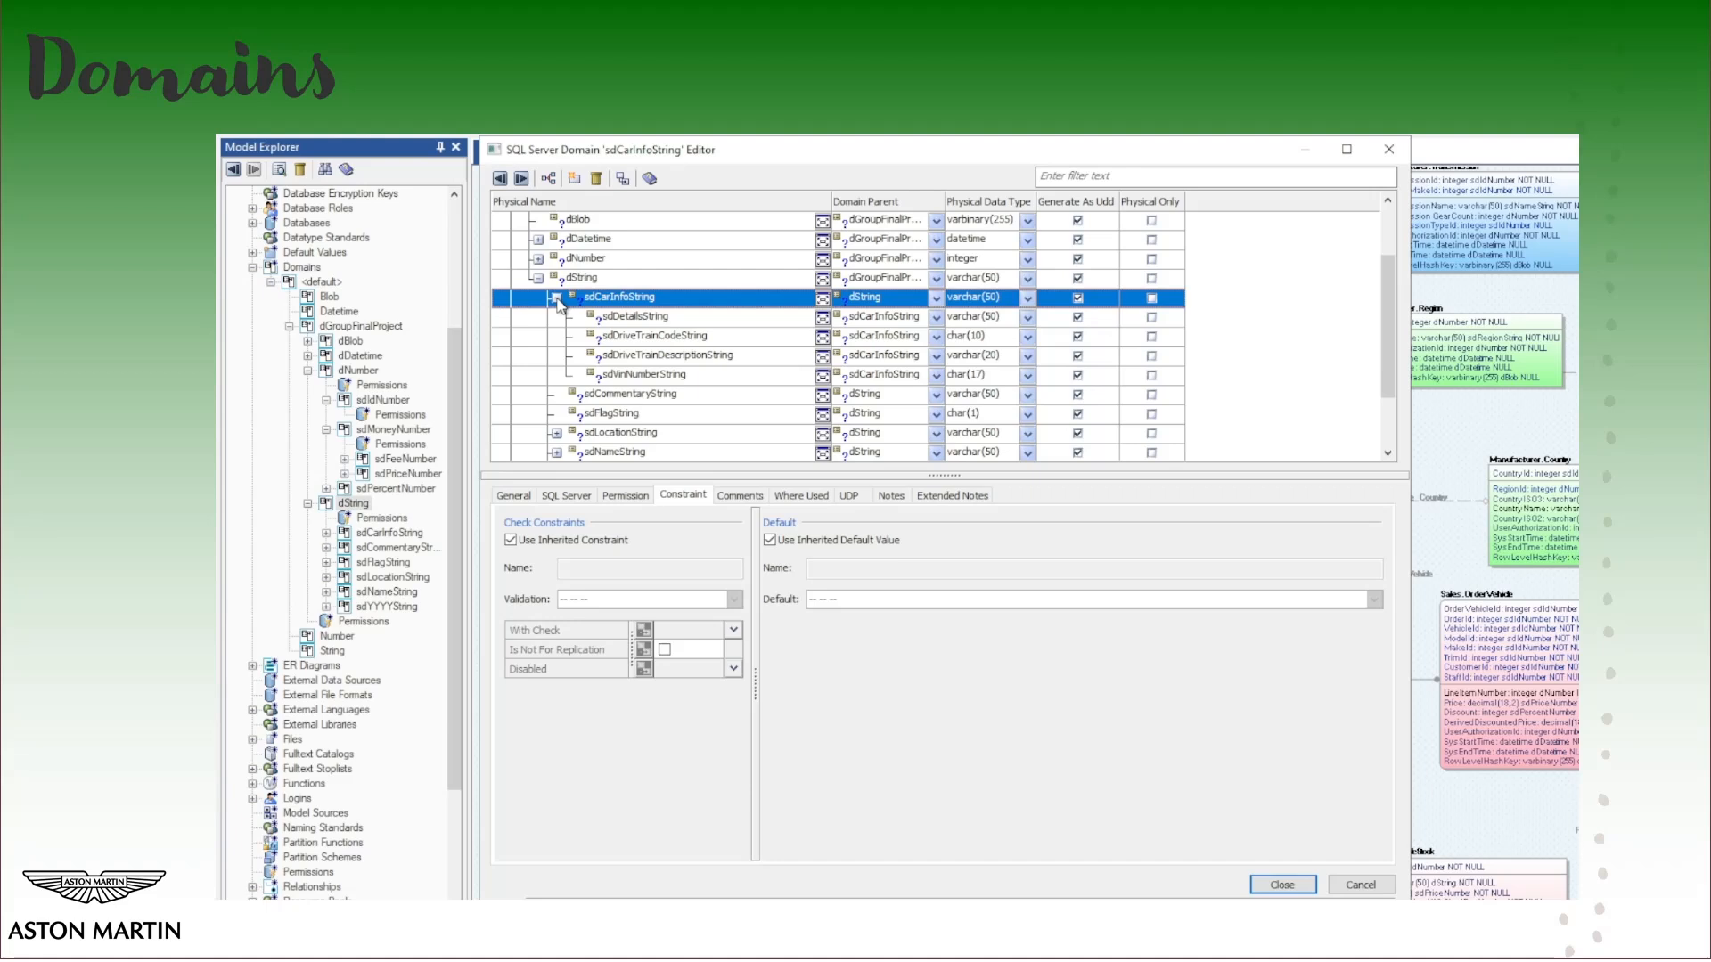
scroll(564, 329, "down", 1)
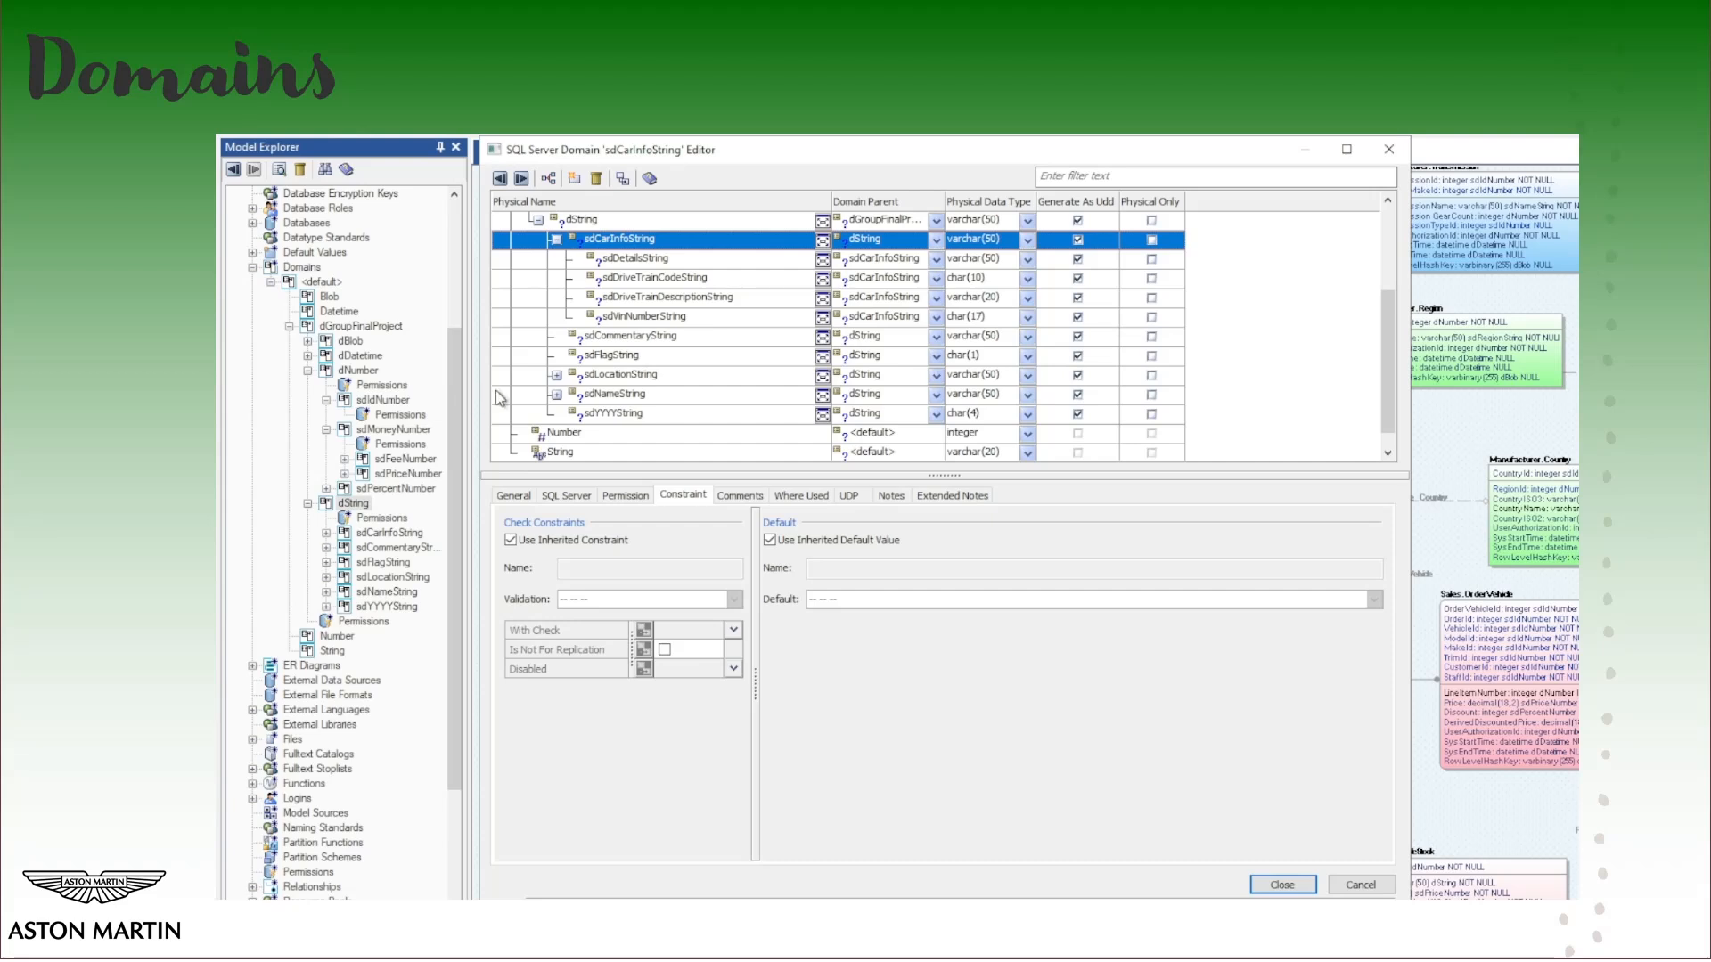
left_click(556, 393)
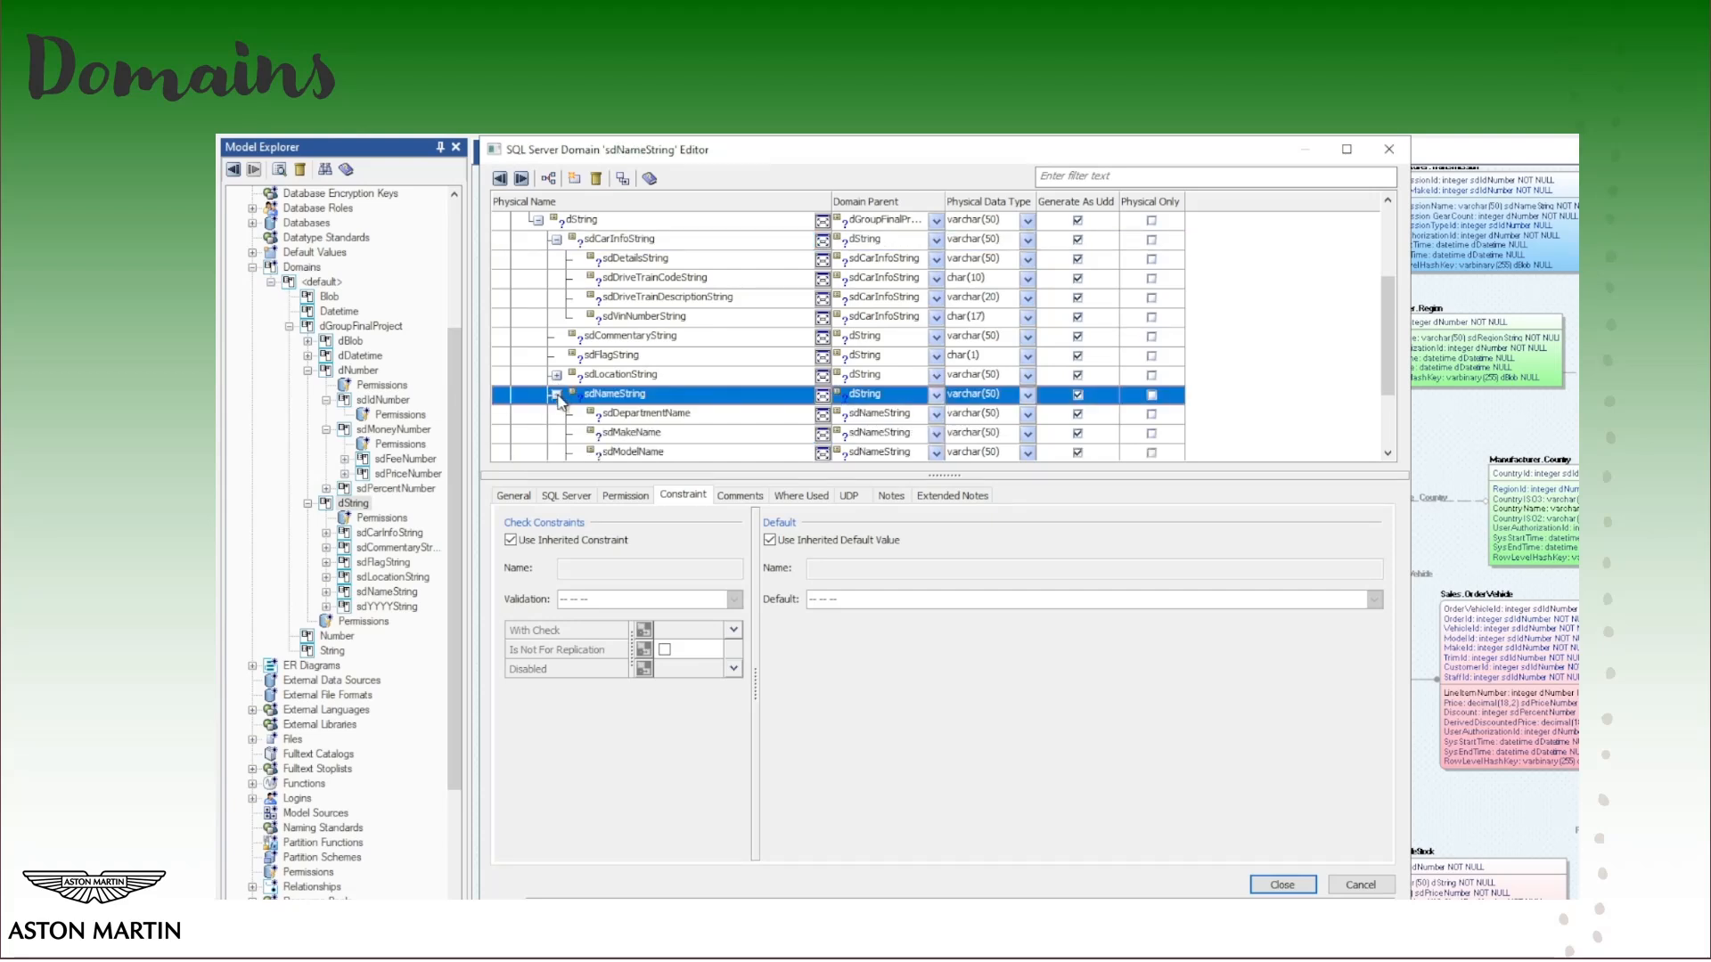
scroll(575, 356, "down", 2)
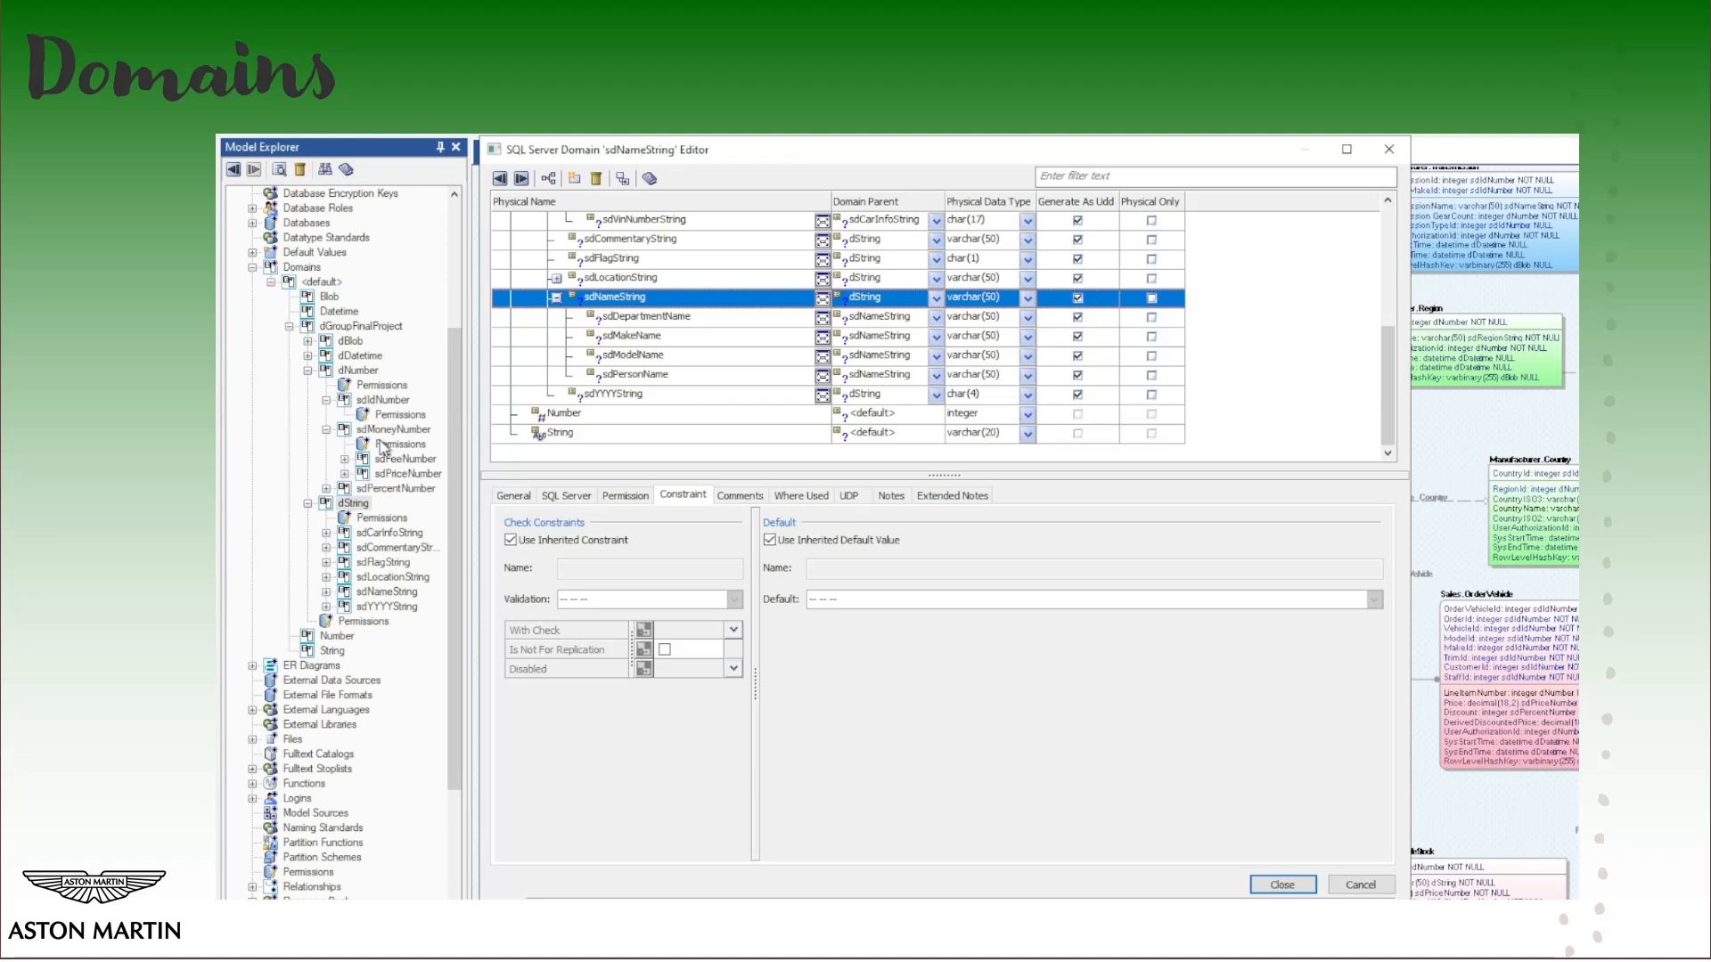
scroll(628, 417, "up", 4)
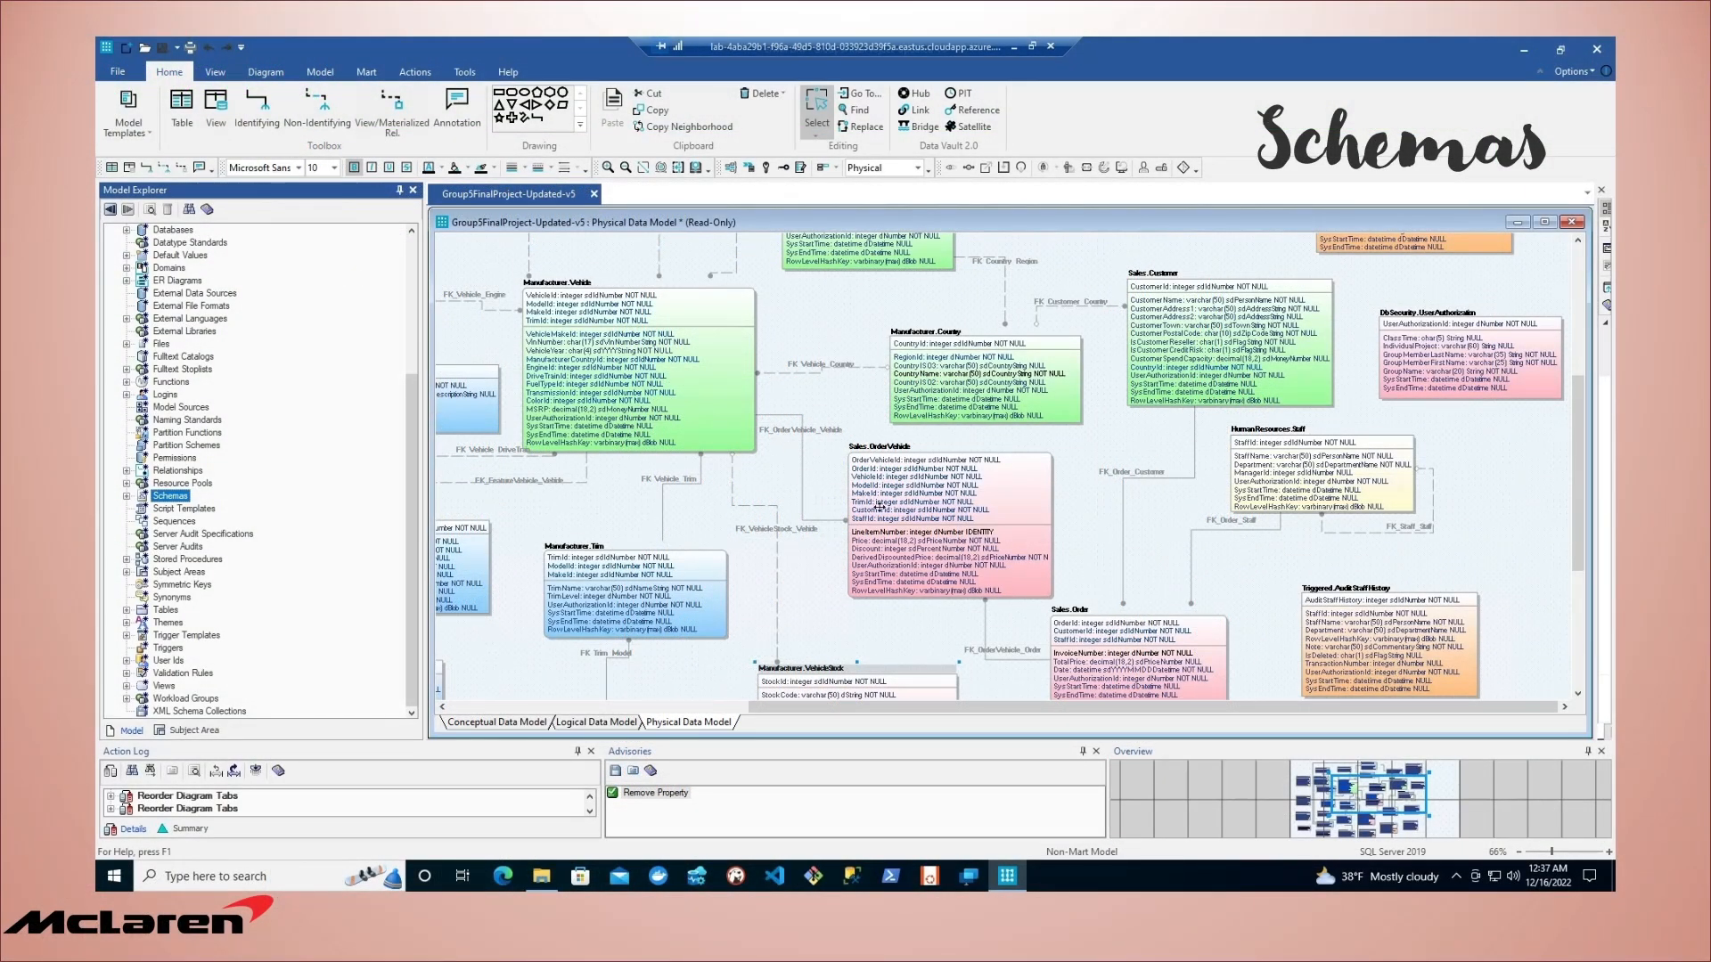
- Look across the tables of the physical data model and expand Schemas in the model tree to list its entries
left_click_drag(984, 709, 819, 736)
scroll(1106, 557, "up", 3)
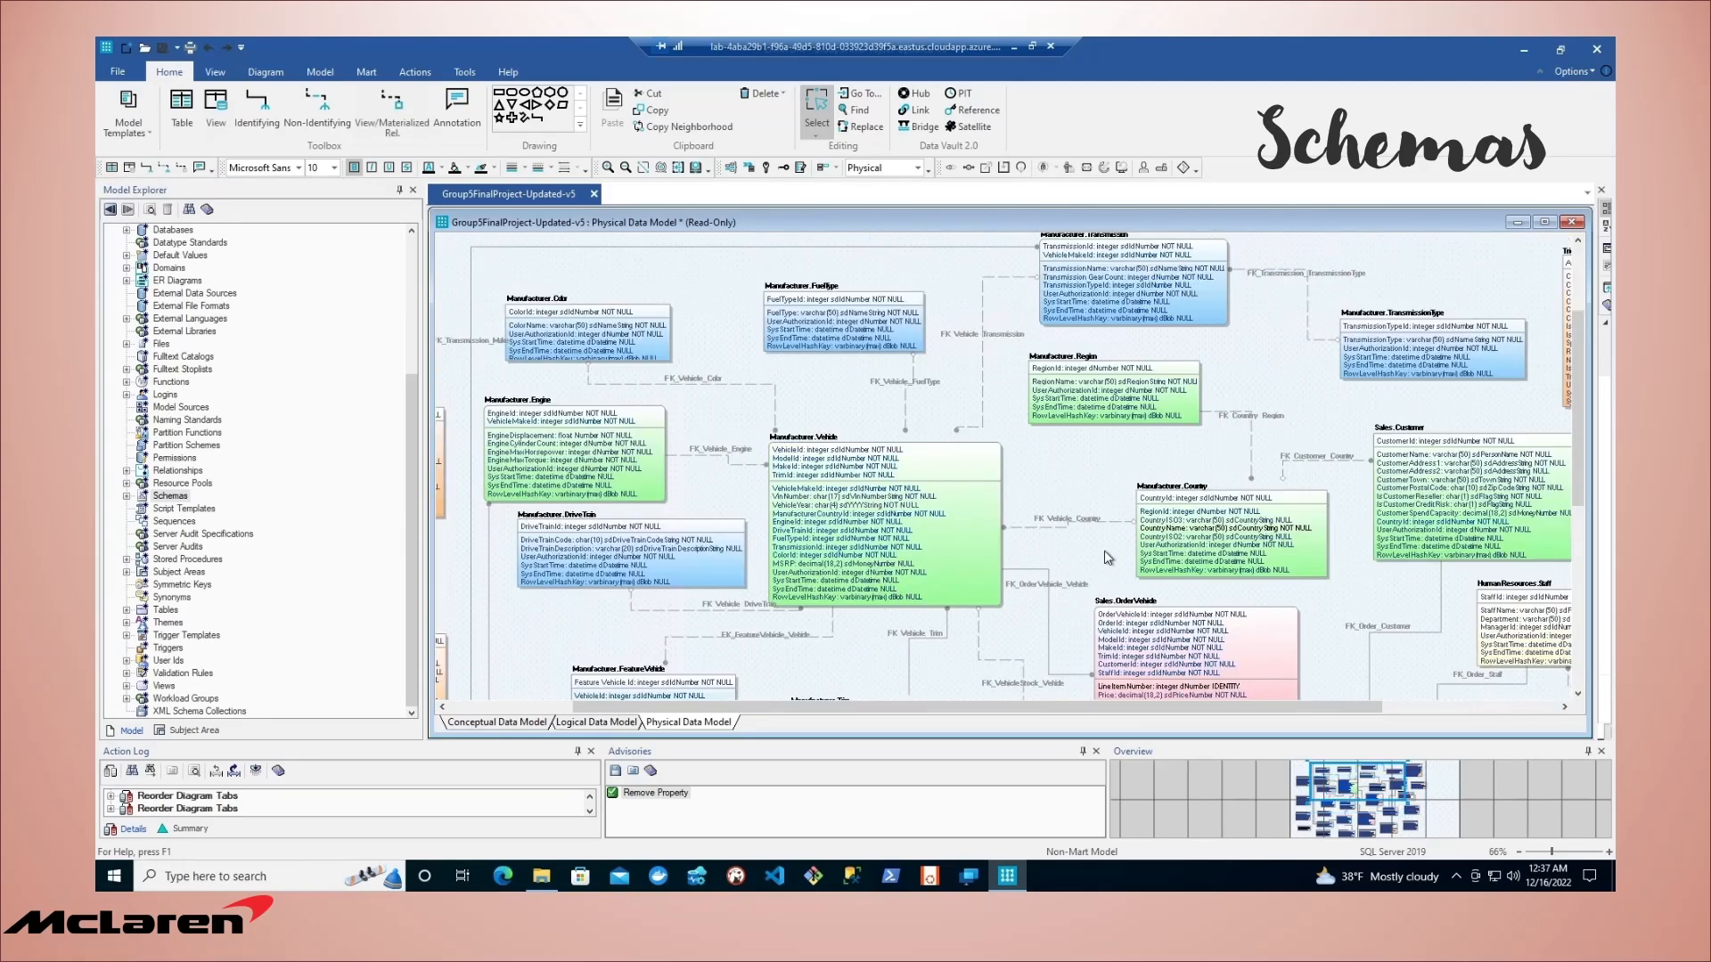
left_click_drag(1016, 709, 992, 702)
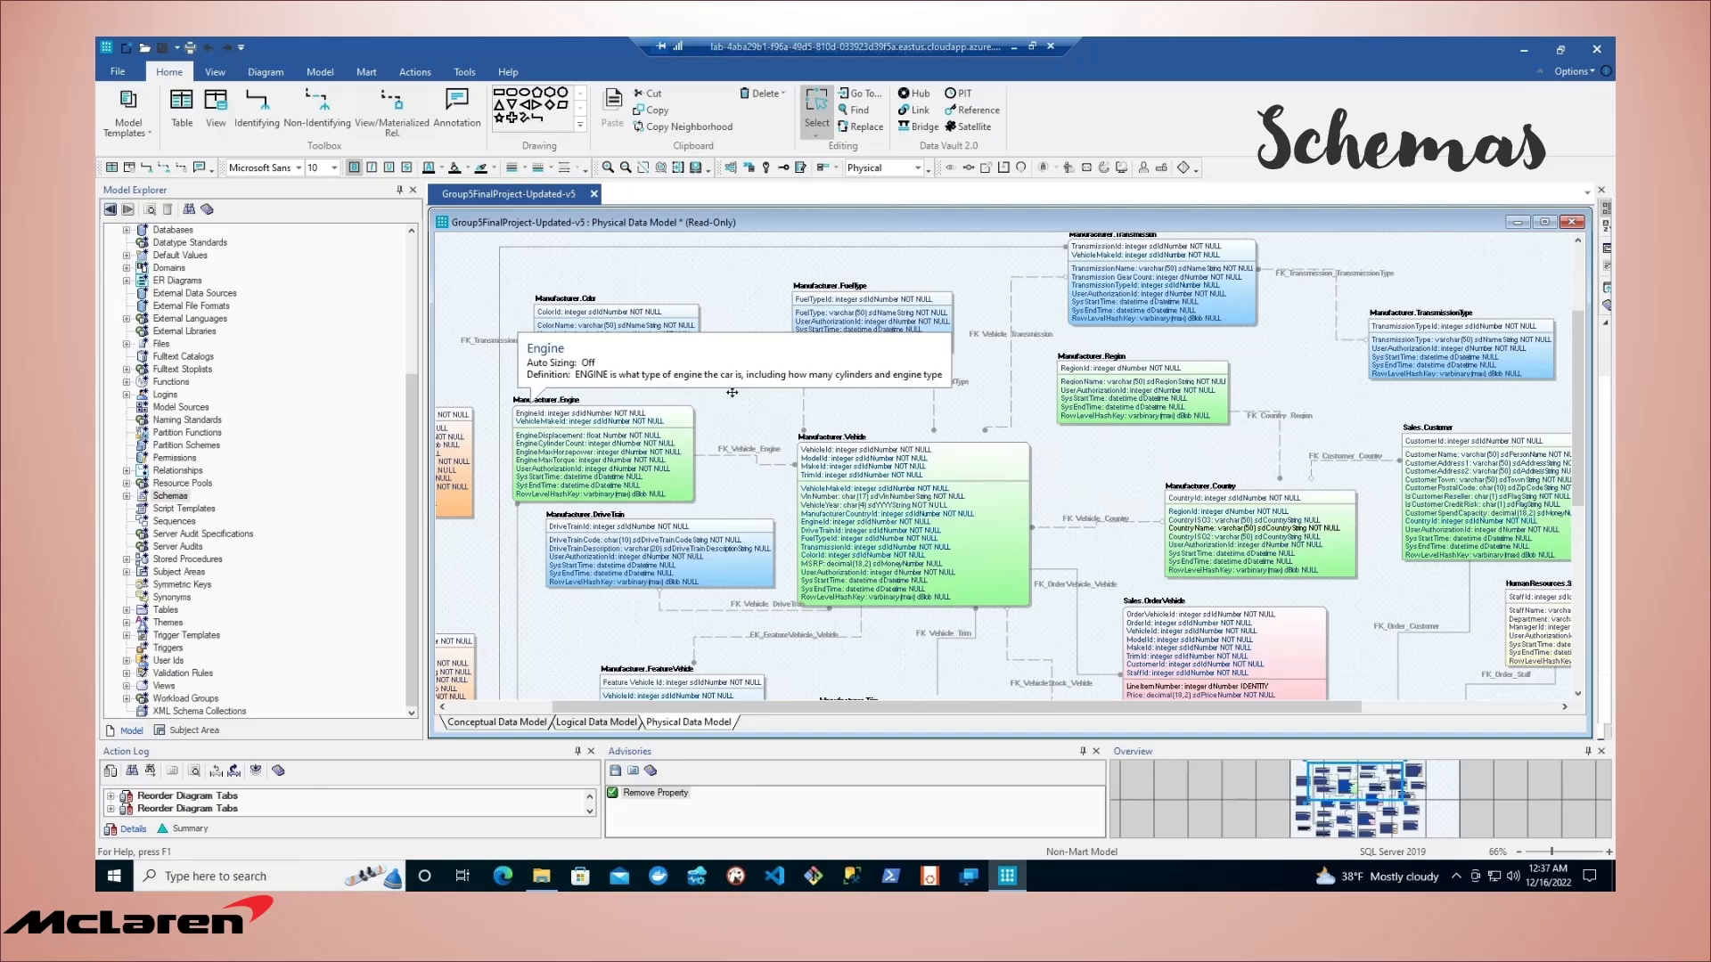
left_click_drag(1077, 706, 1234, 679)
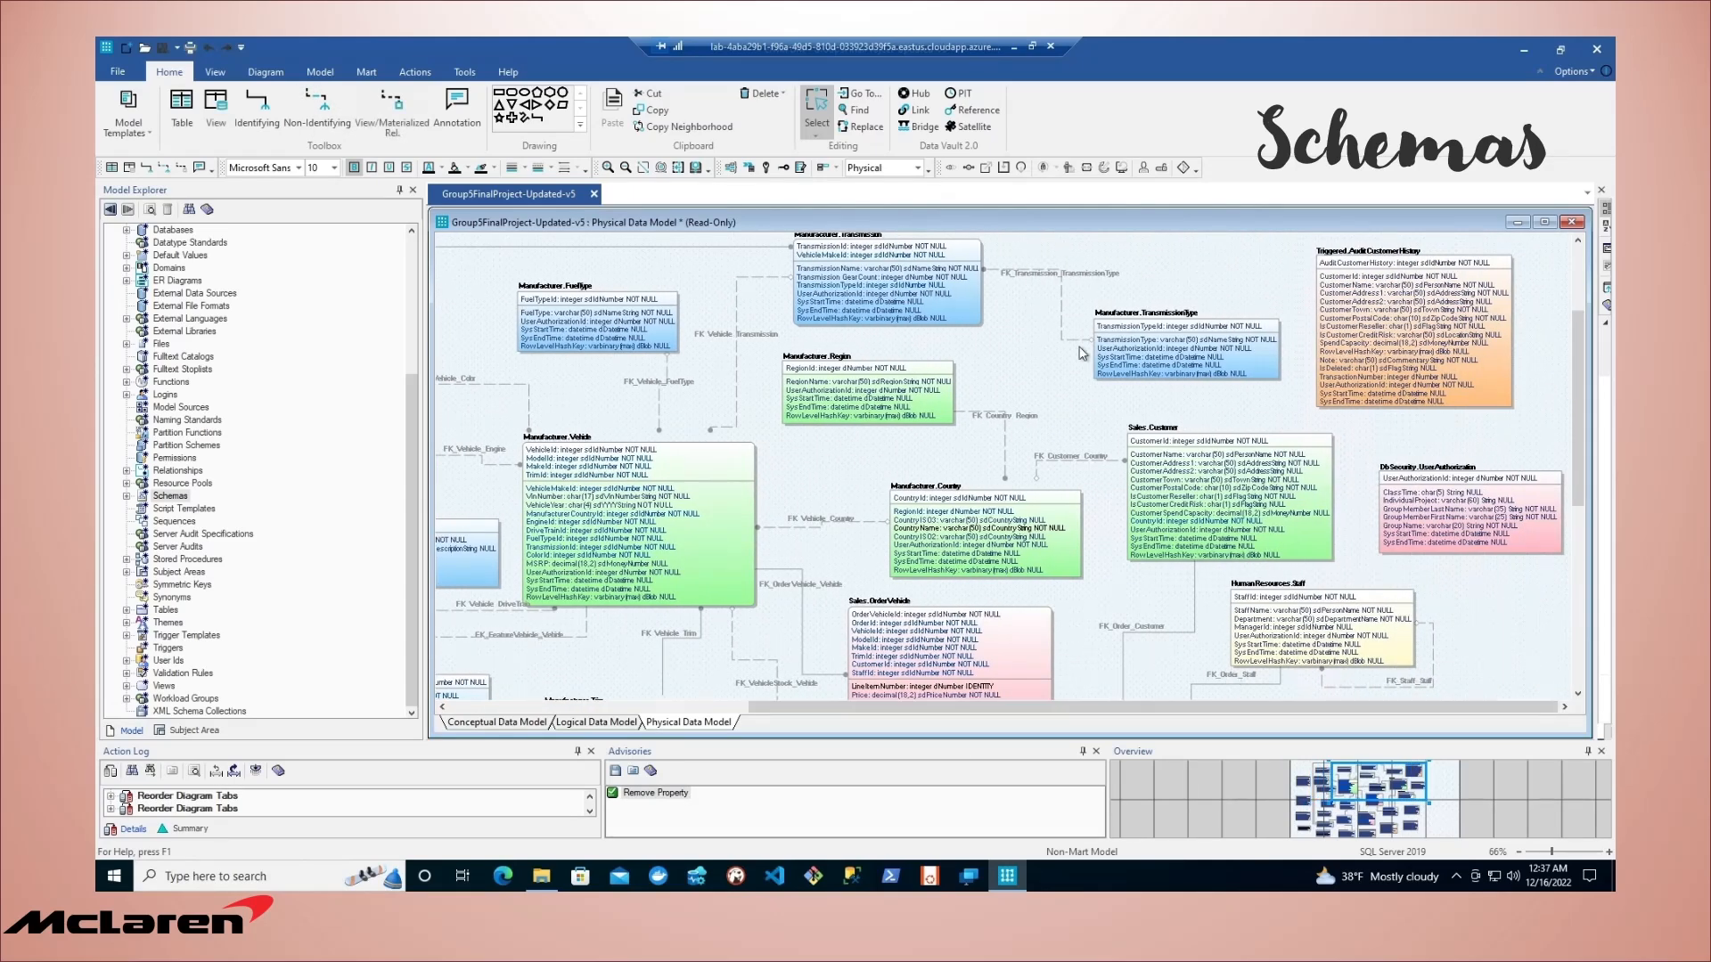
left_click(127, 495)
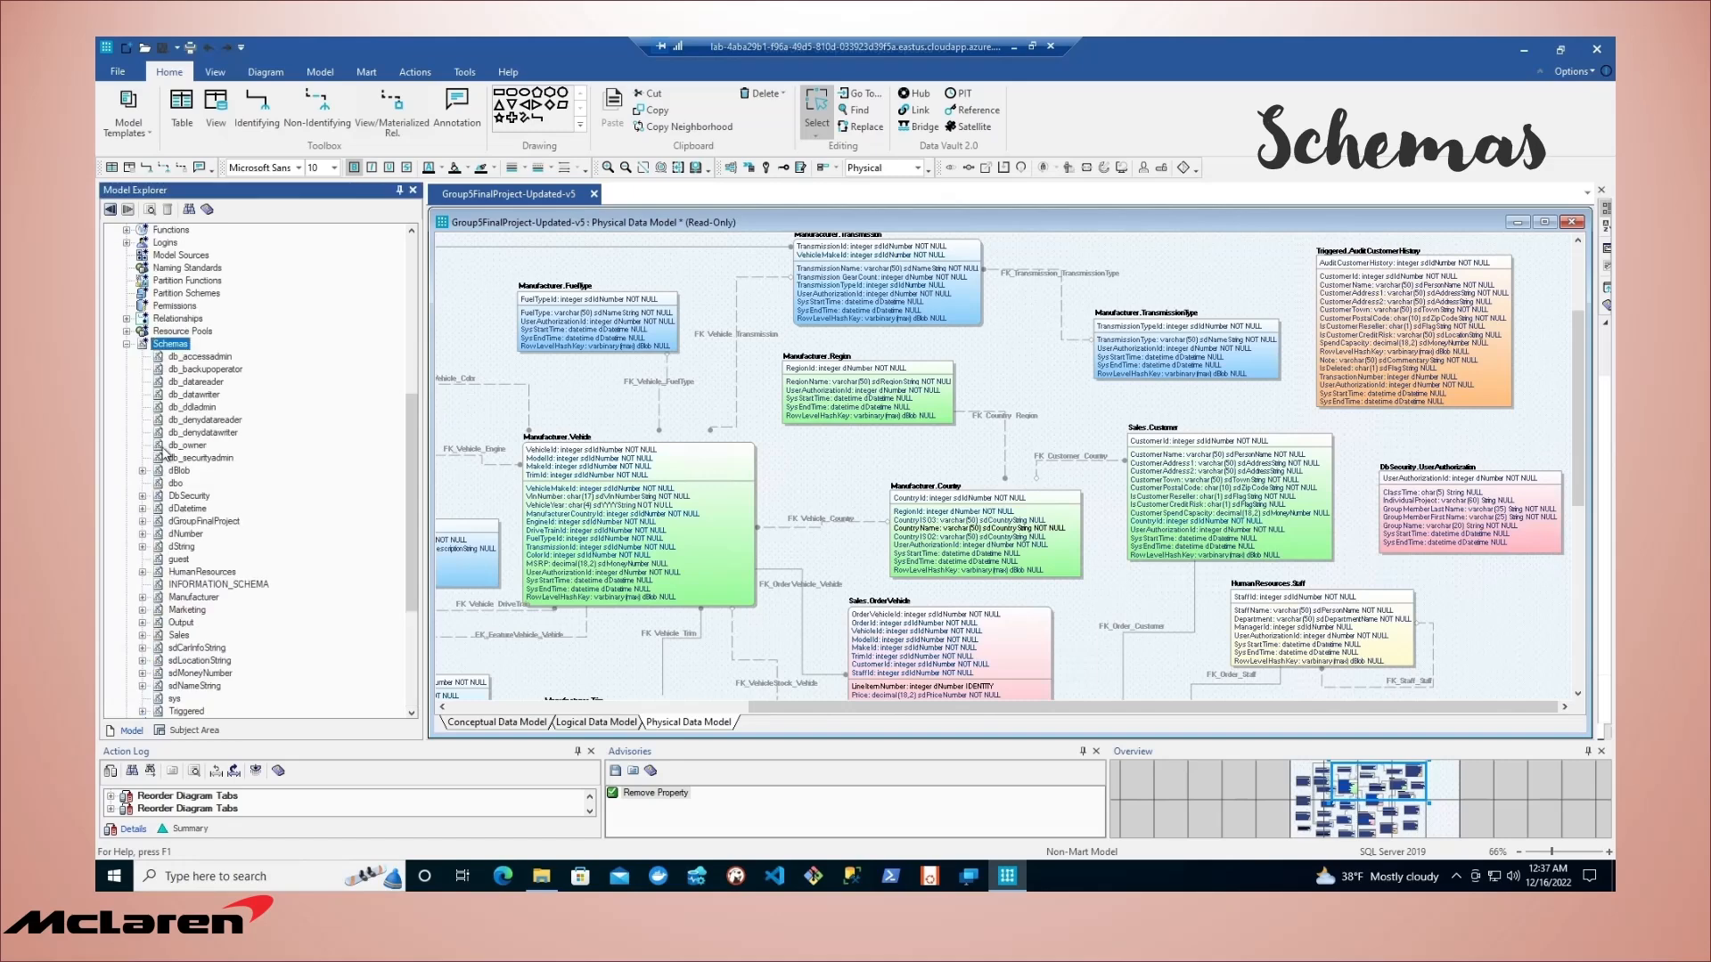
scroll(262, 421, "down", 1)
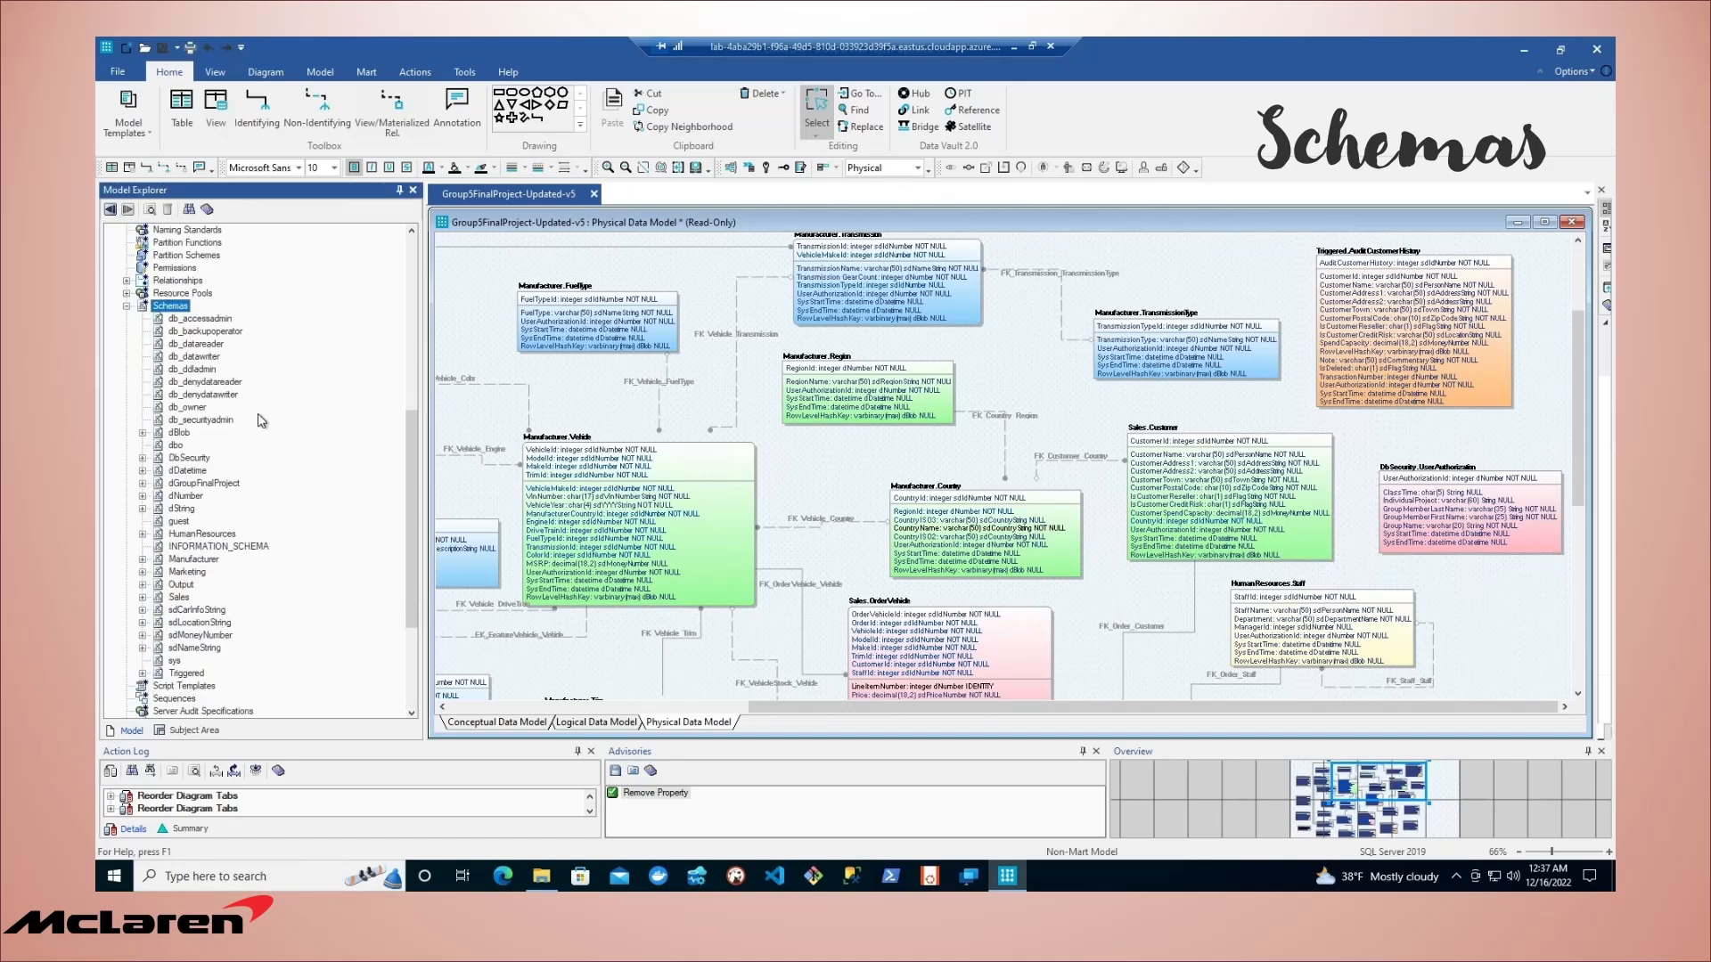
scroll(262, 421, "down", 1)
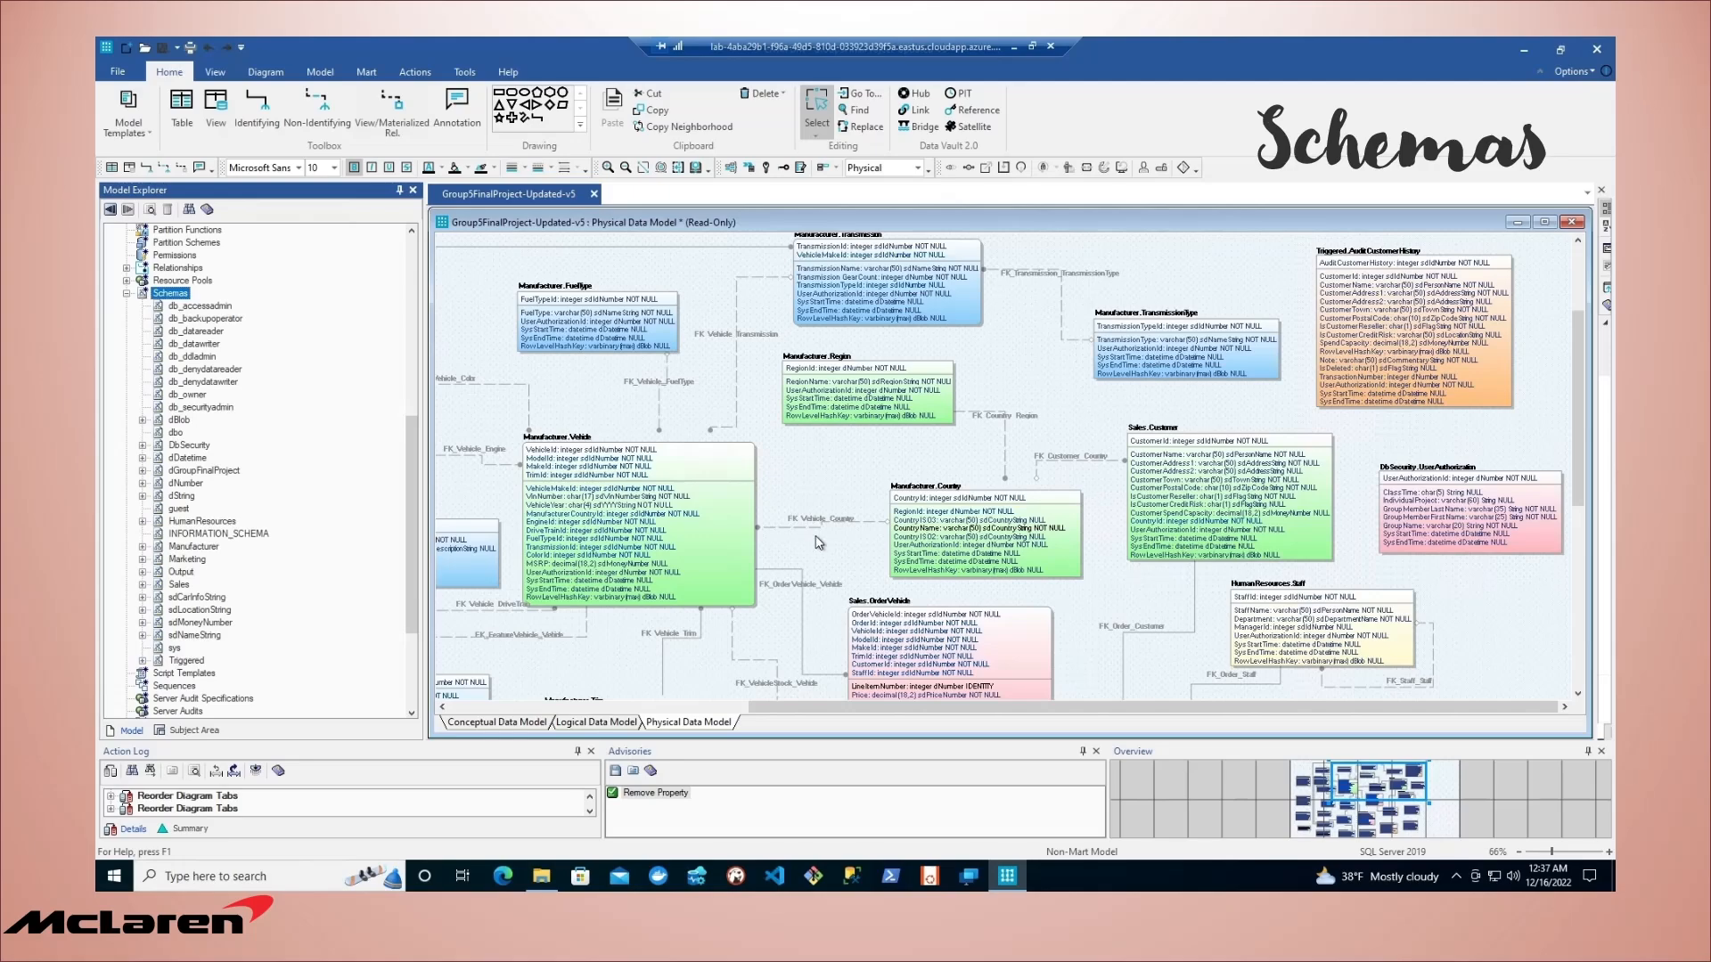
- Examine the schema prefixes of the diagram's tables, from the Manufacturer group across to Sales, HumanResources, DbSecurity and Triggered
left_click_drag(797, 712, 731, 713)
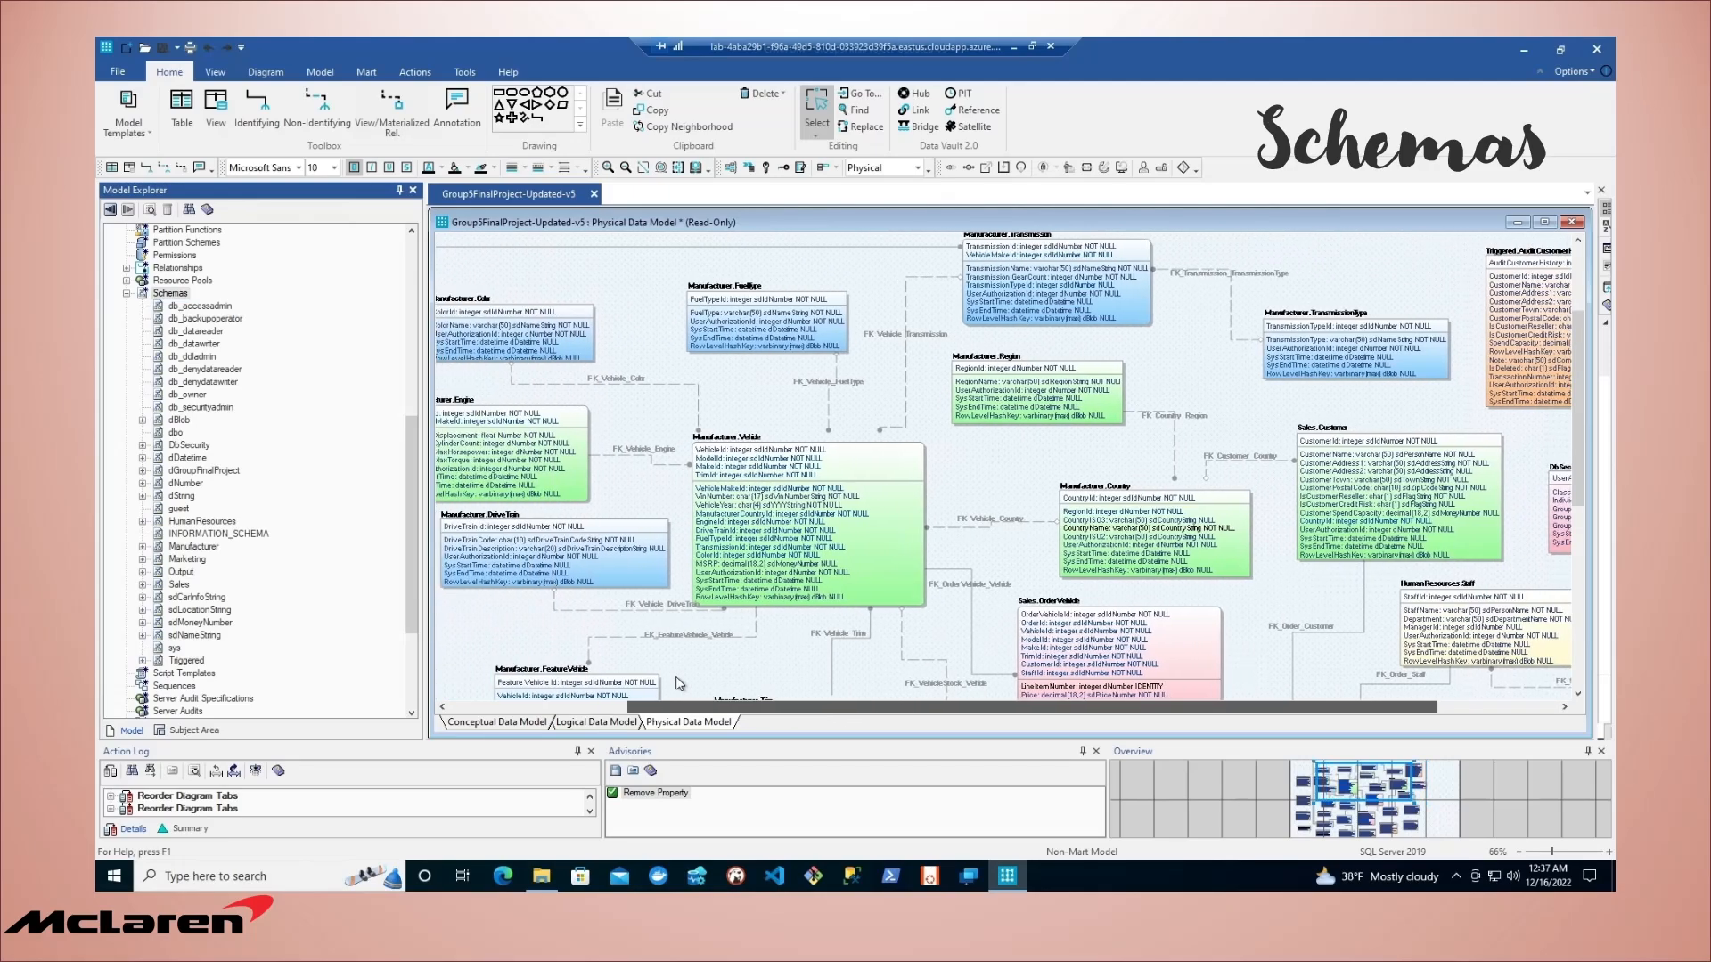
scroll(888, 600, "down", 3)
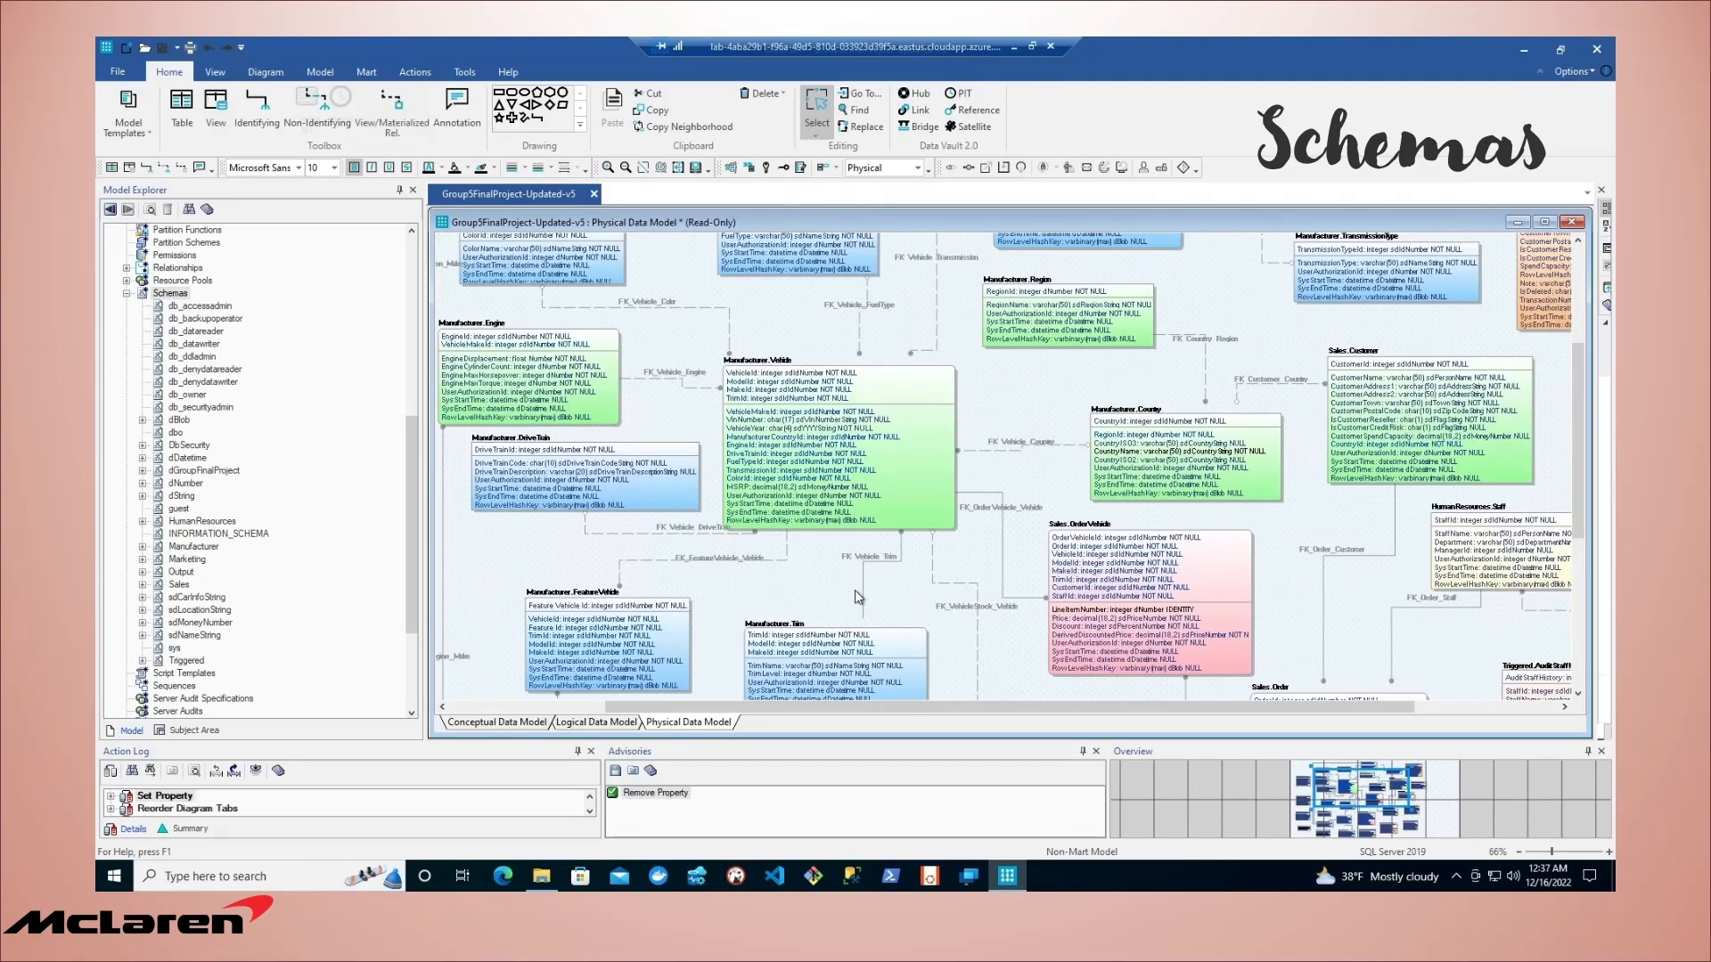
scroll(864, 590, "up", 3)
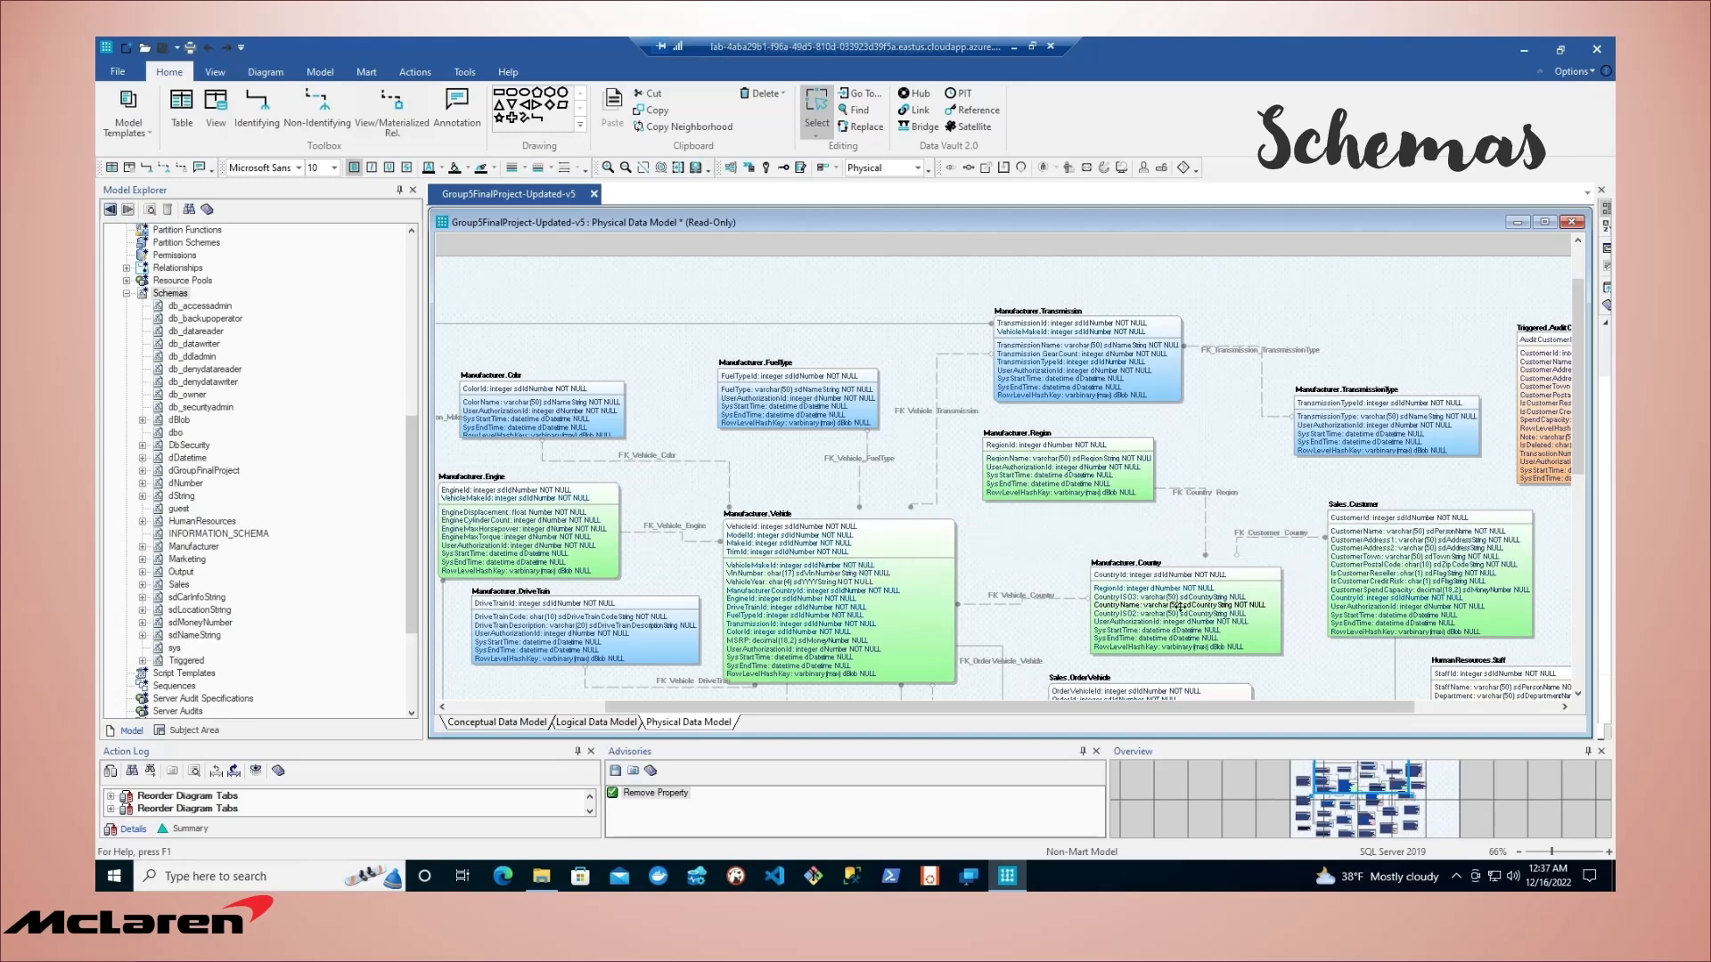
left_click_drag(1146, 713, 1278, 712)
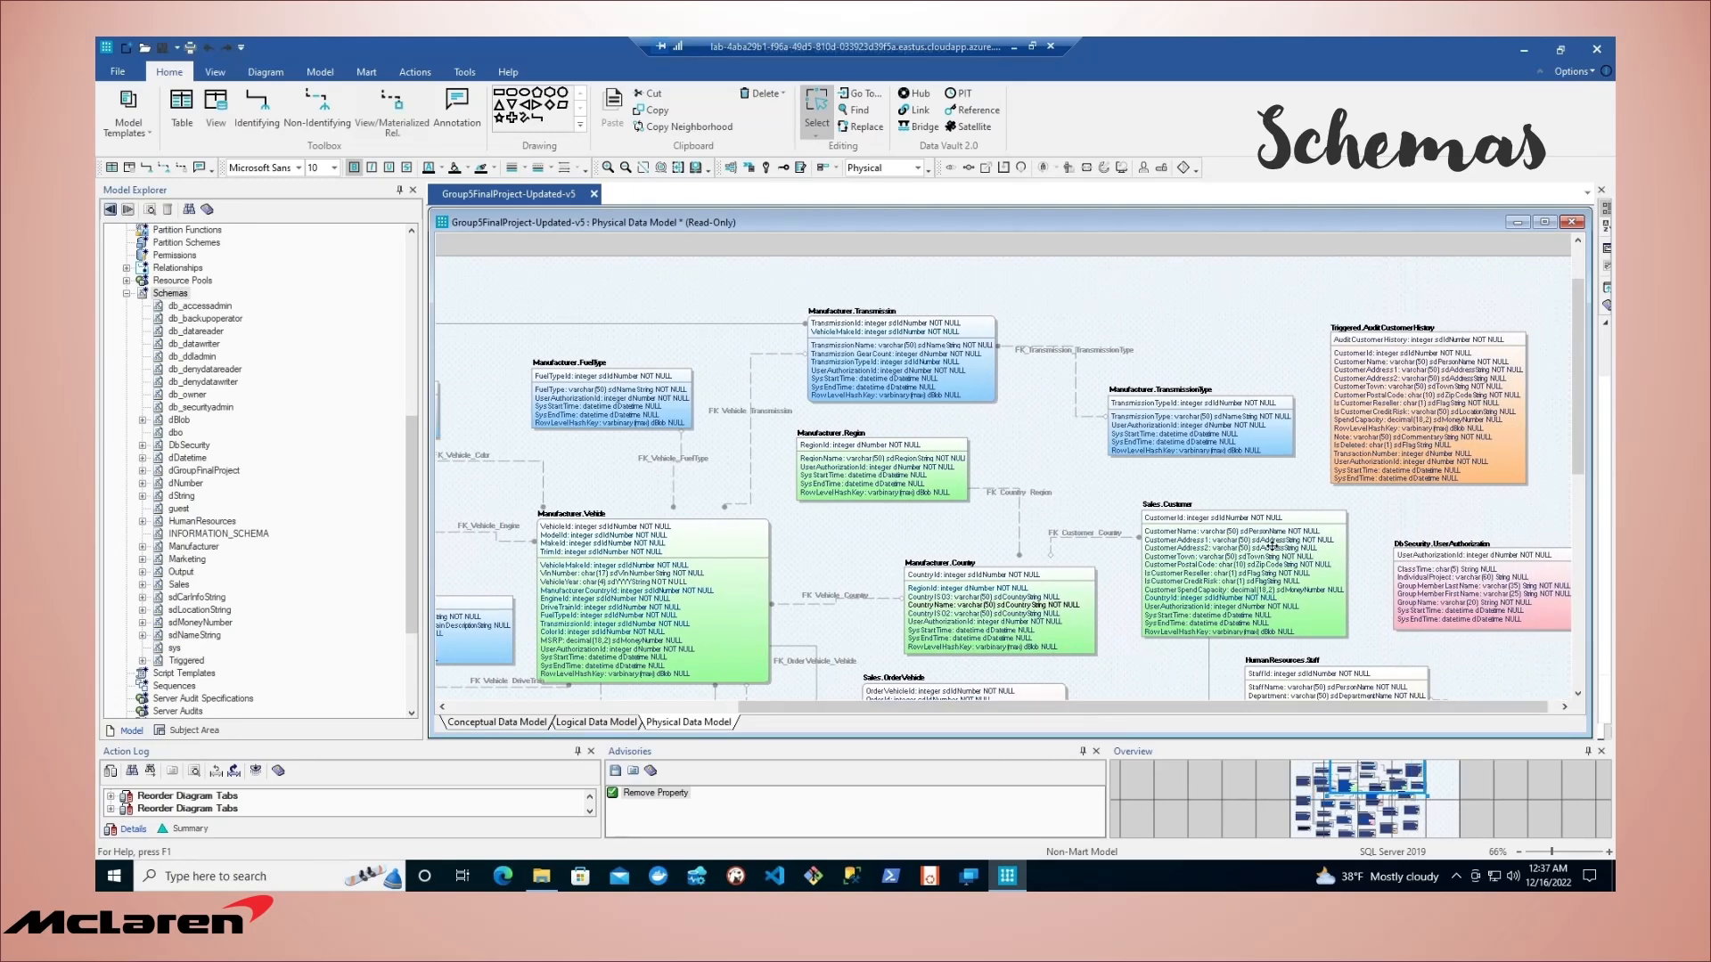
scroll(1154, 619, "down", 3)
scroll(992, 622, "down", 3)
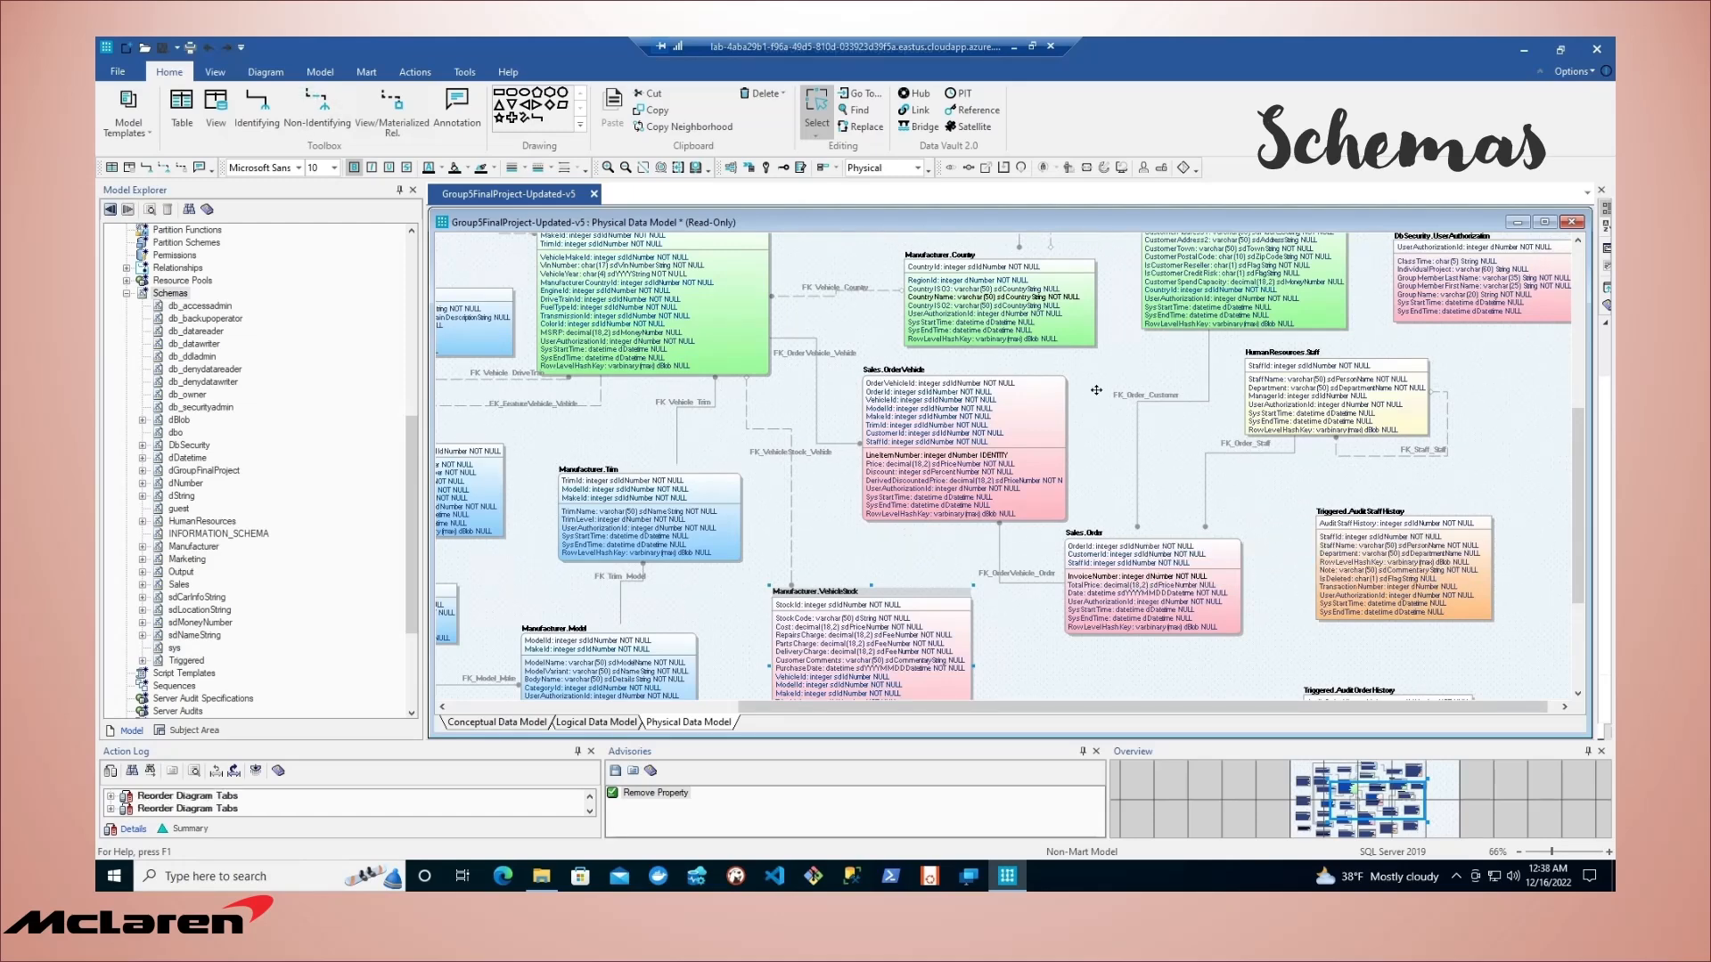
scroll(1218, 436, "up", 2)
key("ctrl+z")
scroll(1218, 435, "up", 2)
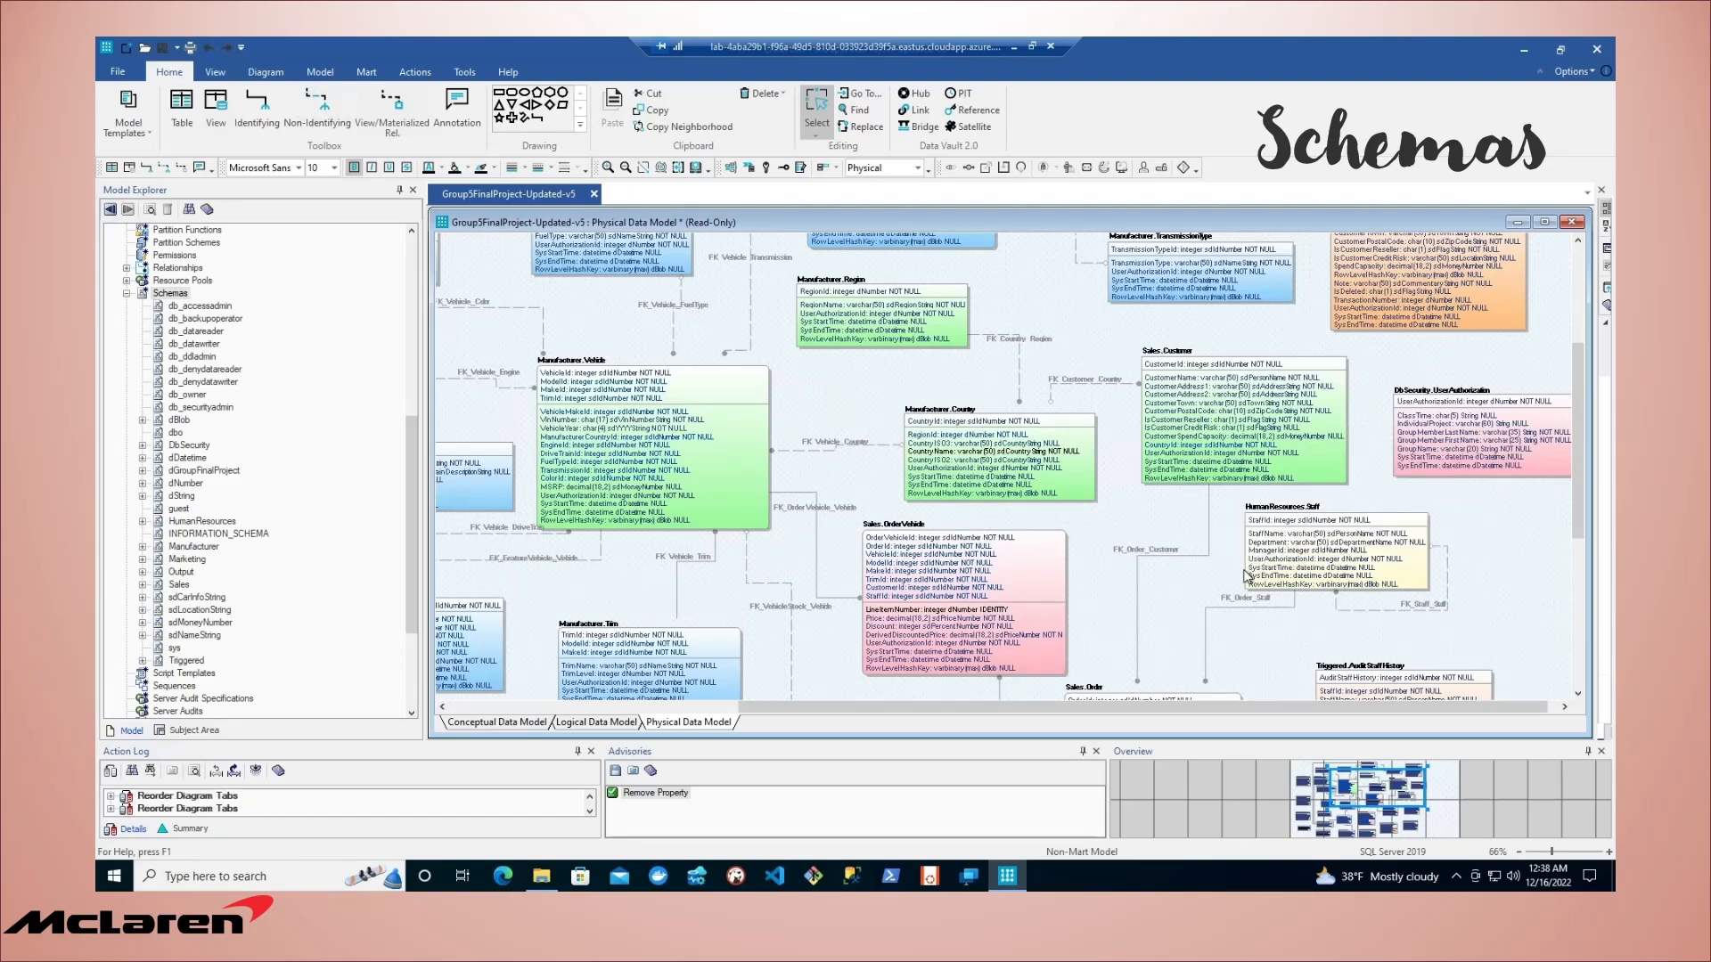
scroll(1246, 577, "up", 4)
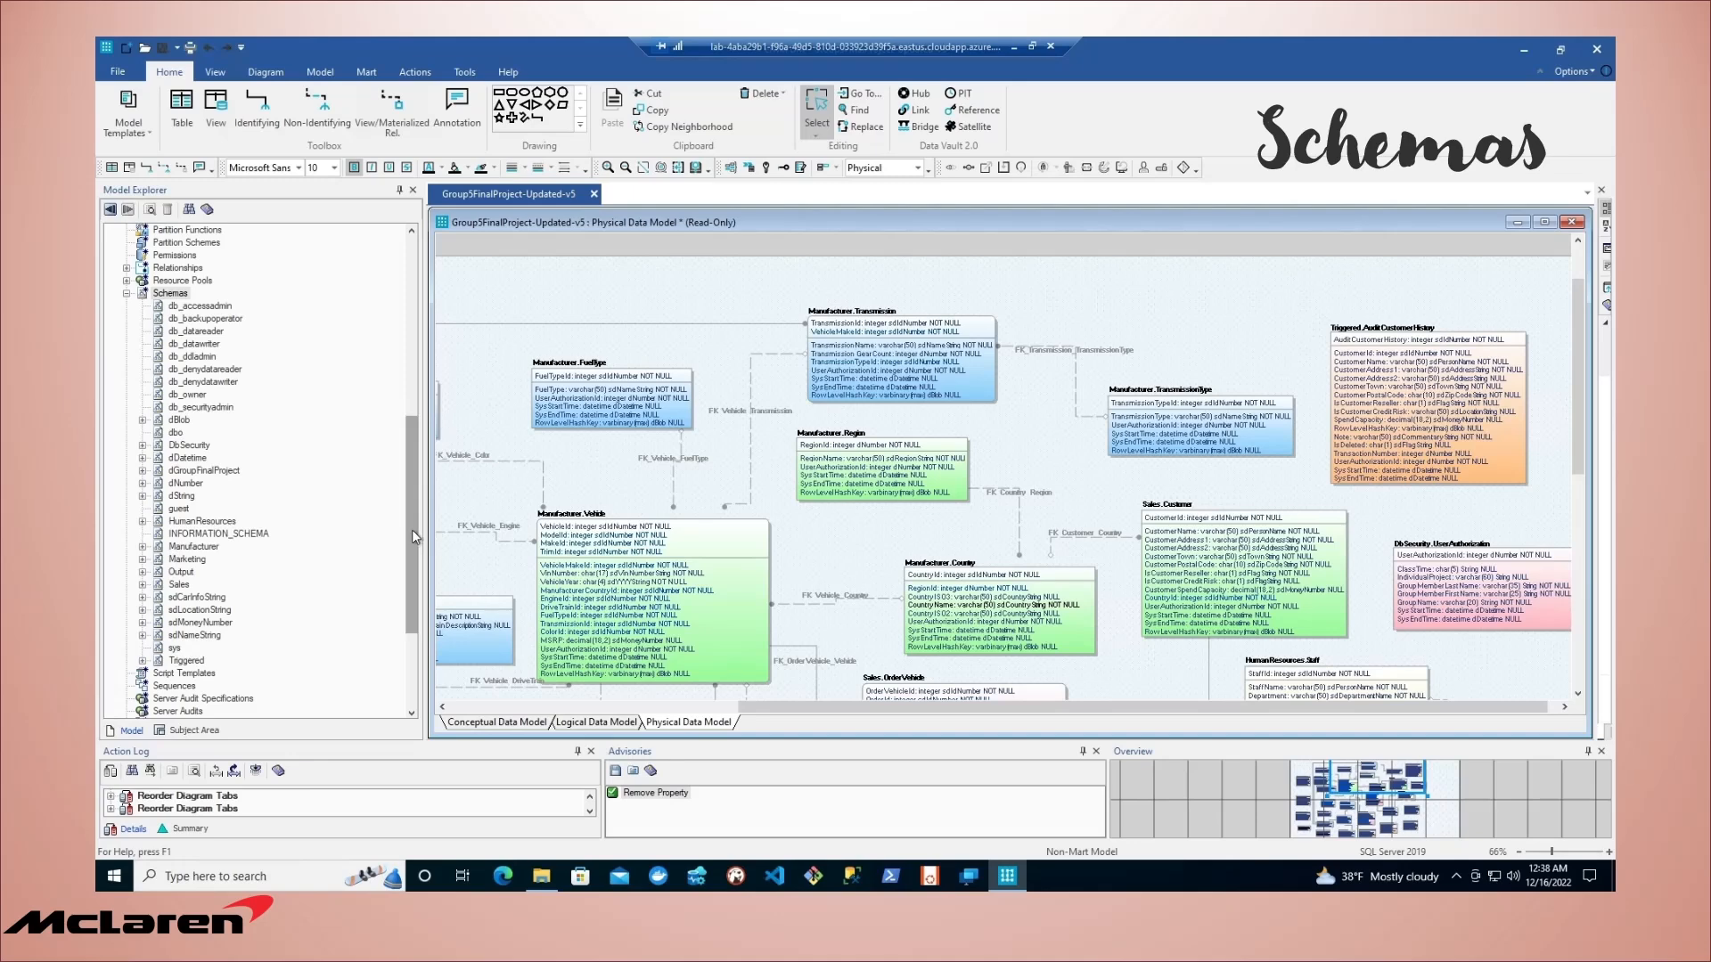
- Expand the Domains tree through <default> and dGroupFinalProject, revealing the children of dDatetime, dNumber and sdMoneyNumber
left_click_drag(415, 536, 393, 382)
scroll(235, 325, "up", 2)
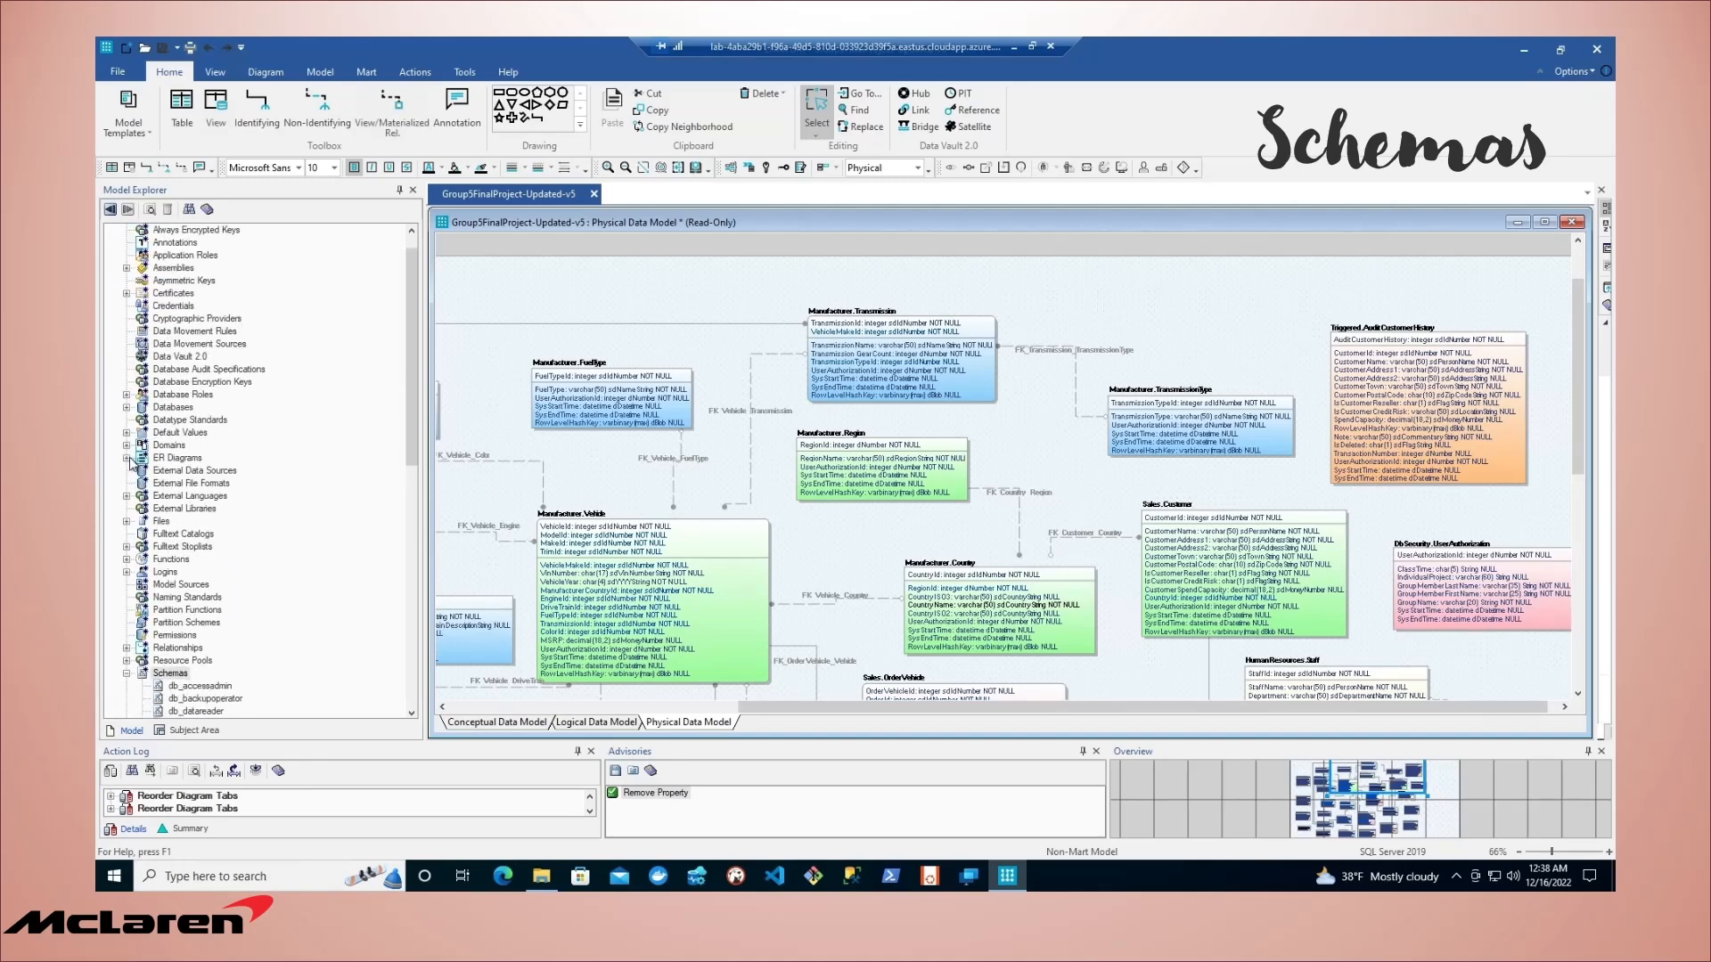
left_click(126, 445)
left_click(142, 457)
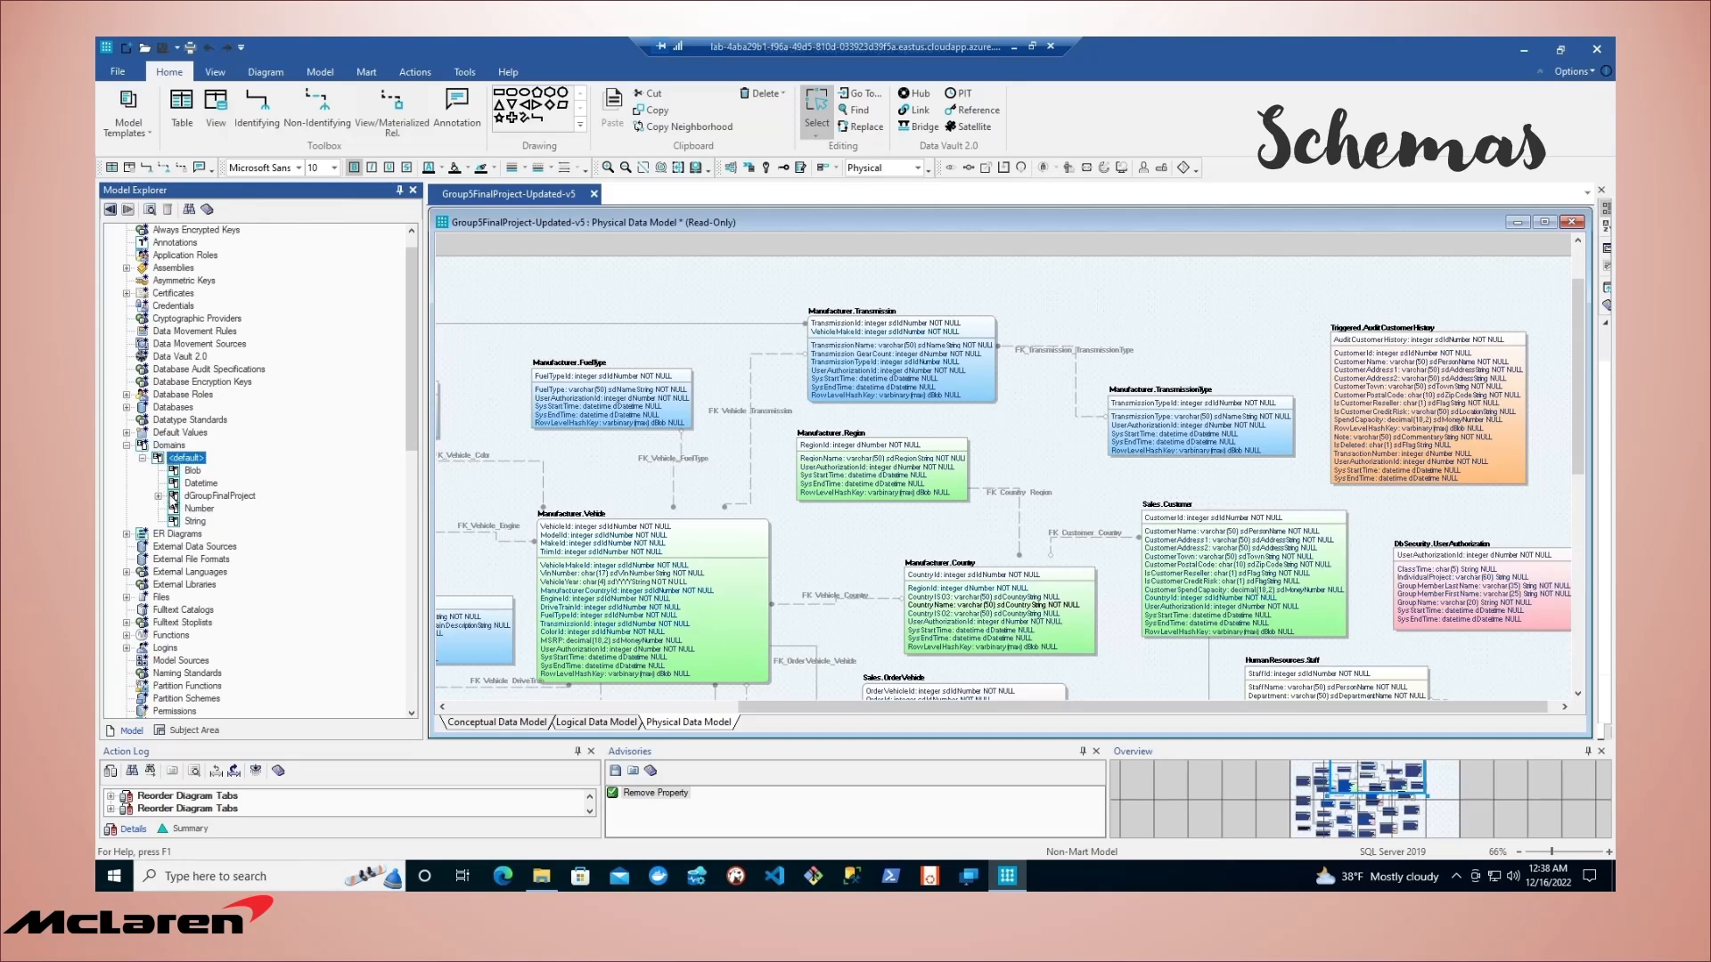
left_click(158, 495)
left_click(217, 520)
left_click(174, 509)
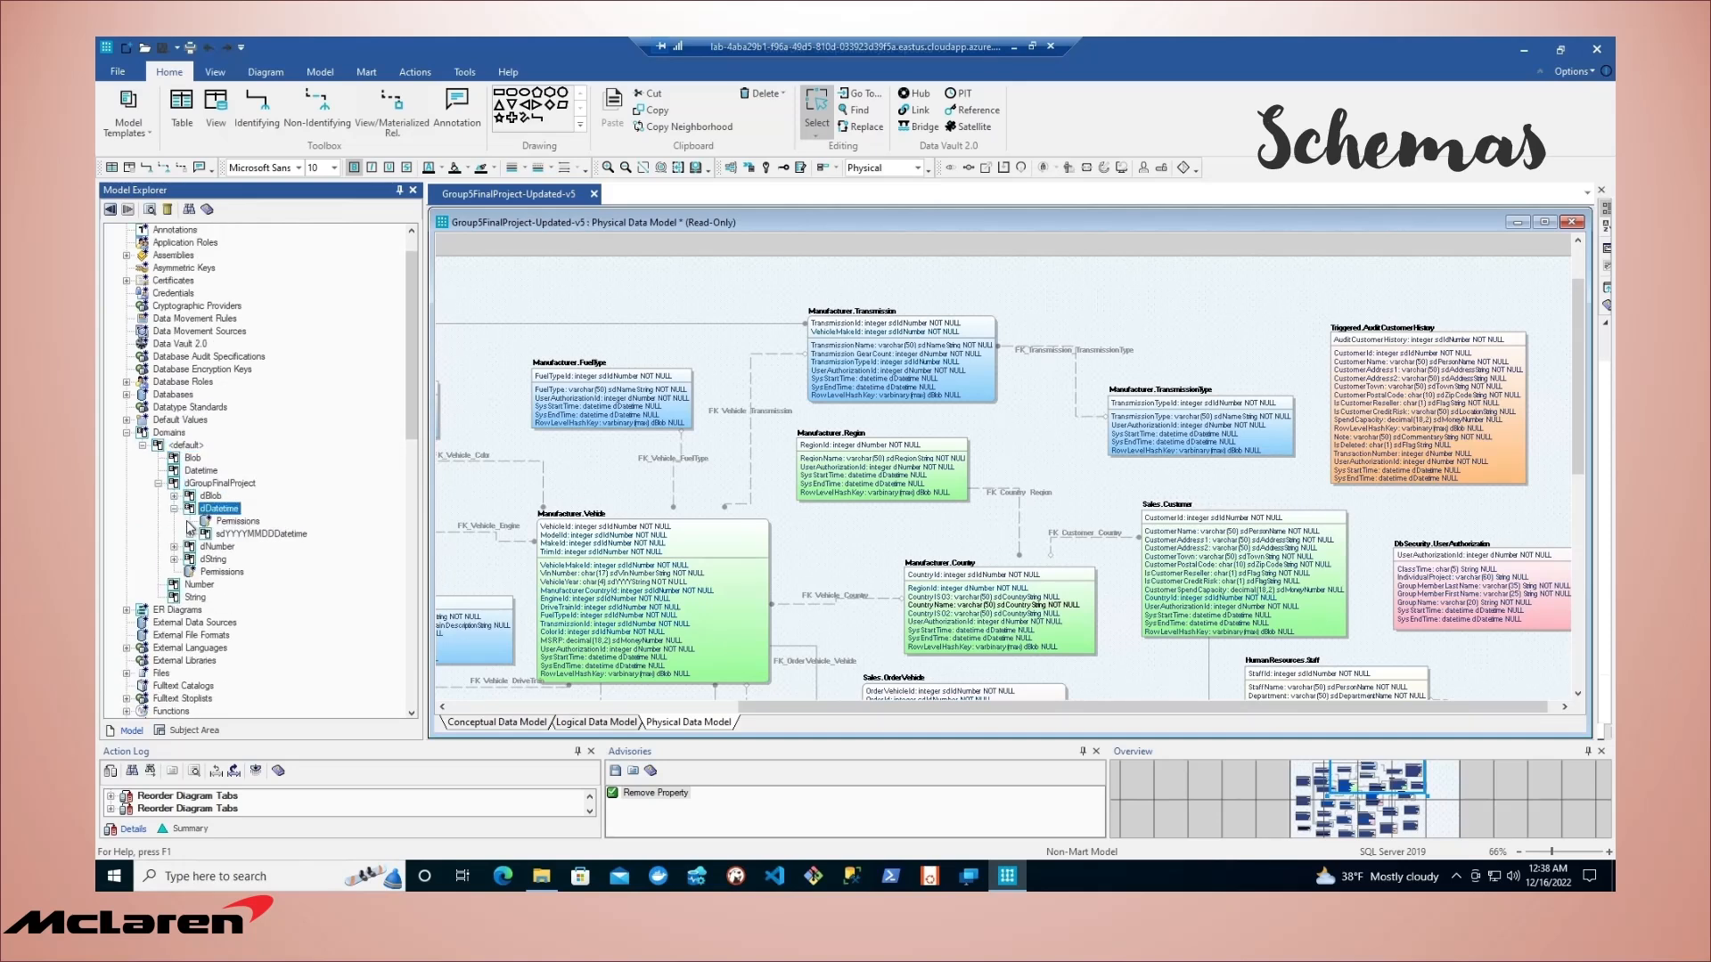
left_click(175, 546)
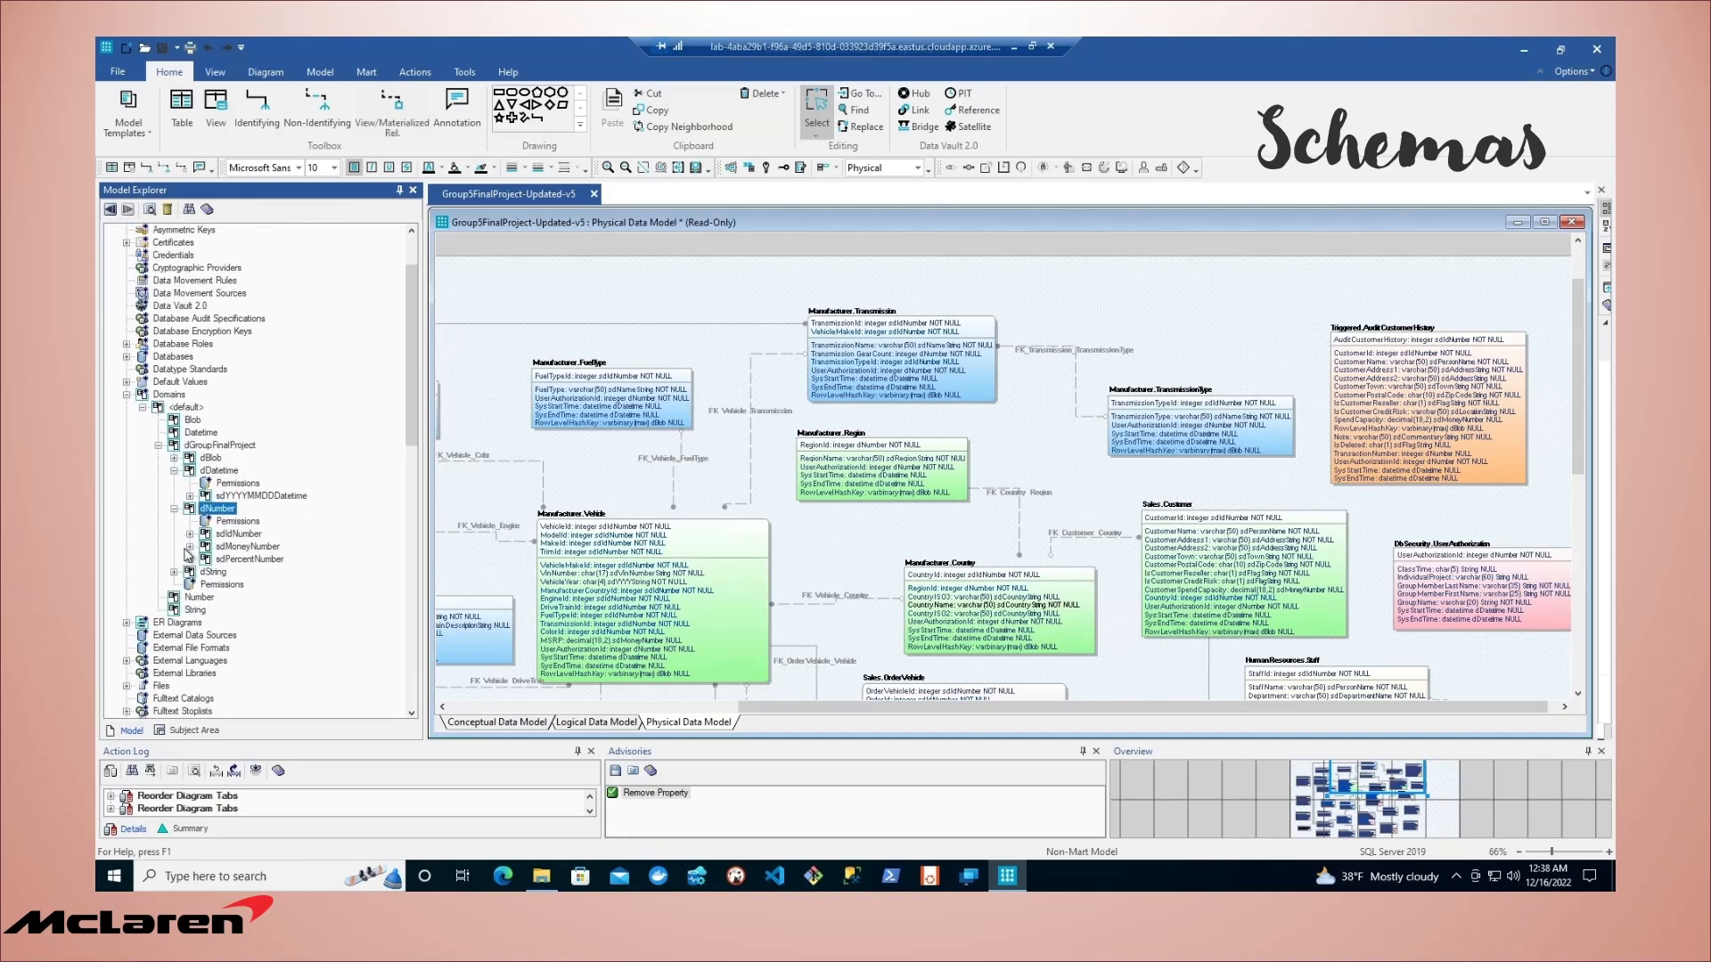
left_click(189, 546)
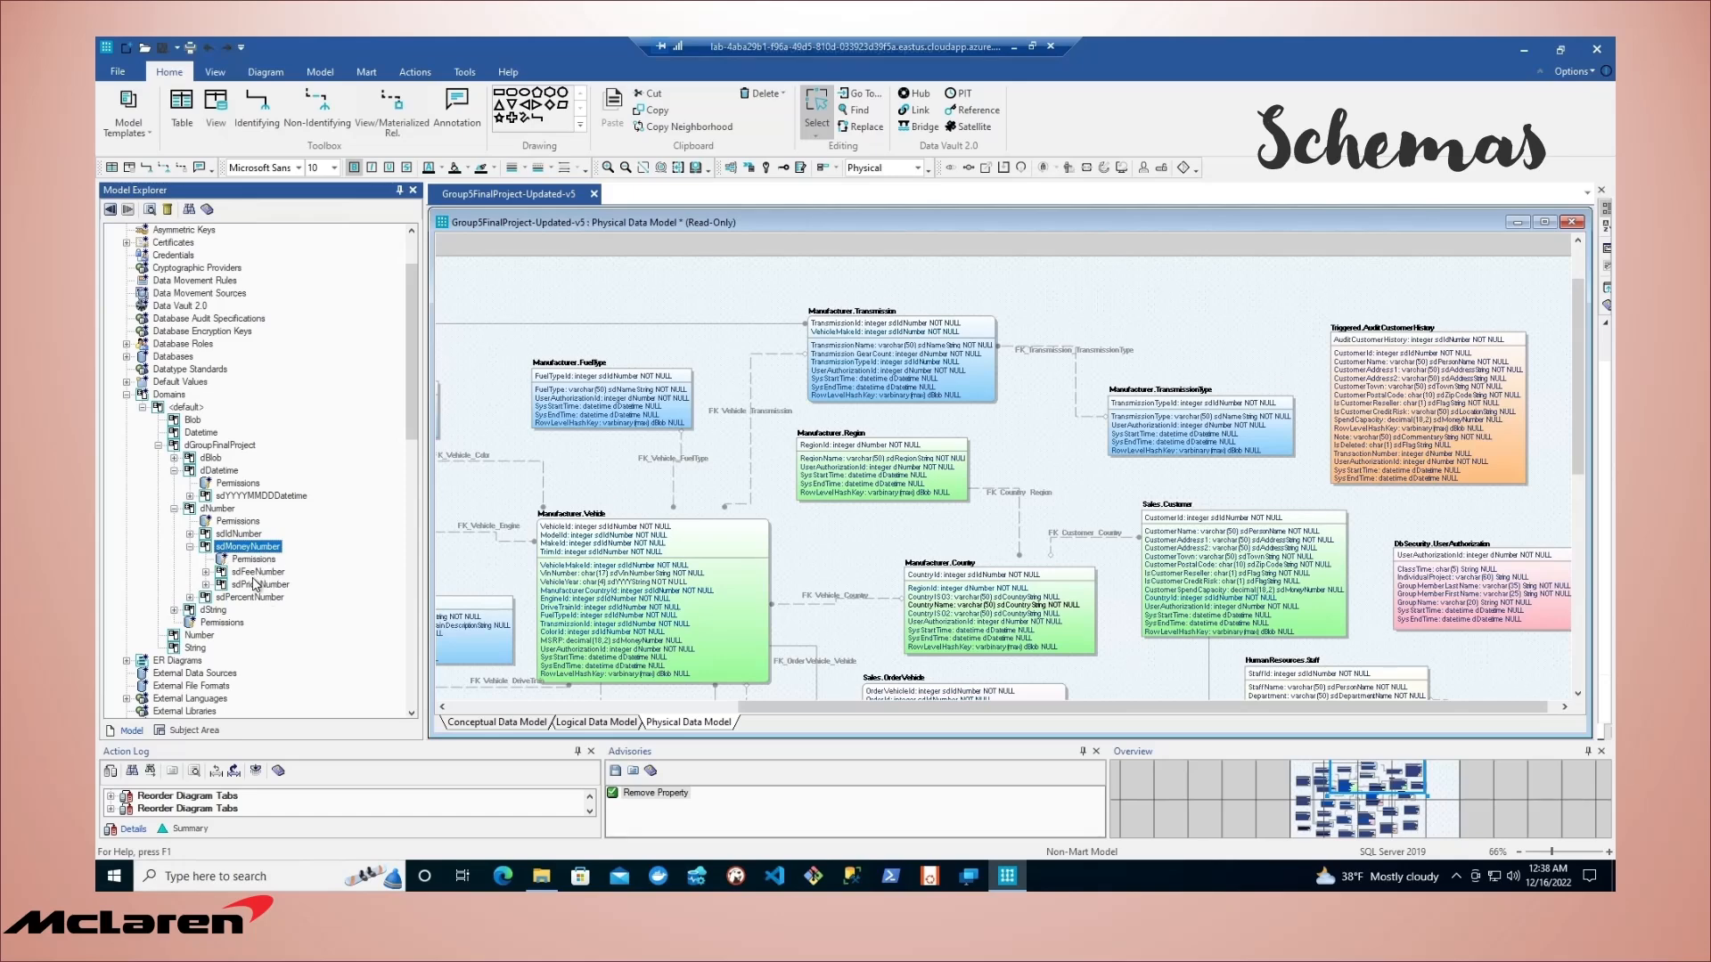
- Compare the domain hierarchy under dGroupFinalProject with the entries listed under Schemas
scroll(246, 535, "down", 2)
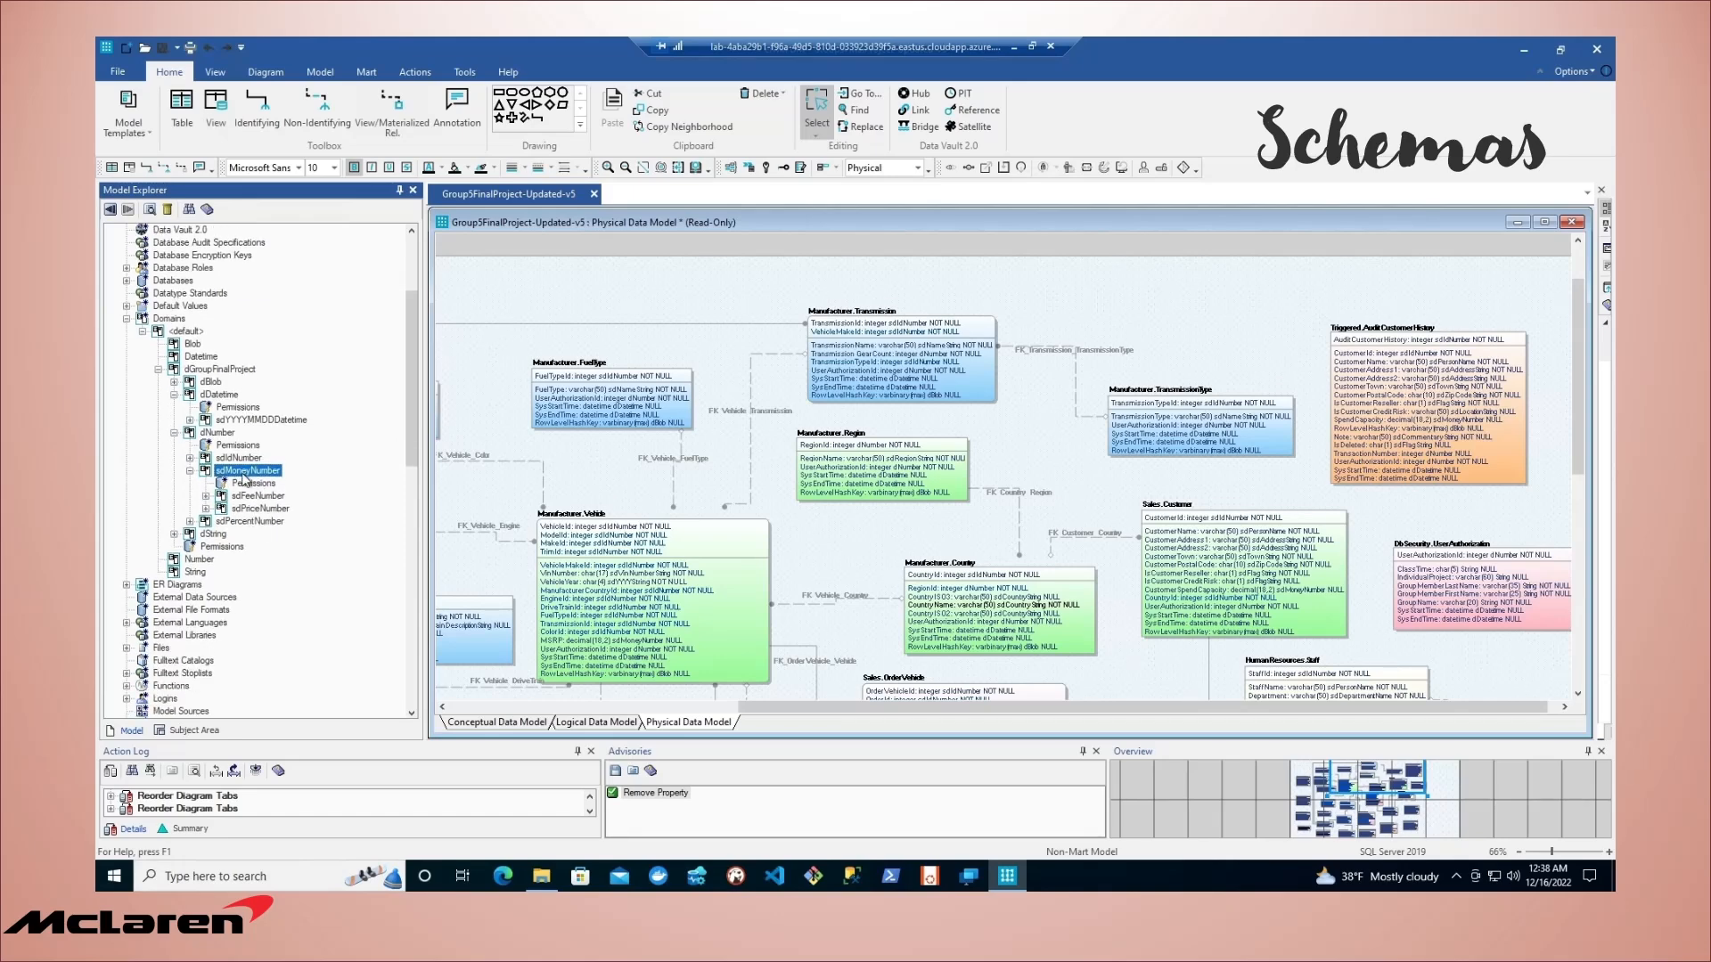
scroll(251, 490, "down", 8)
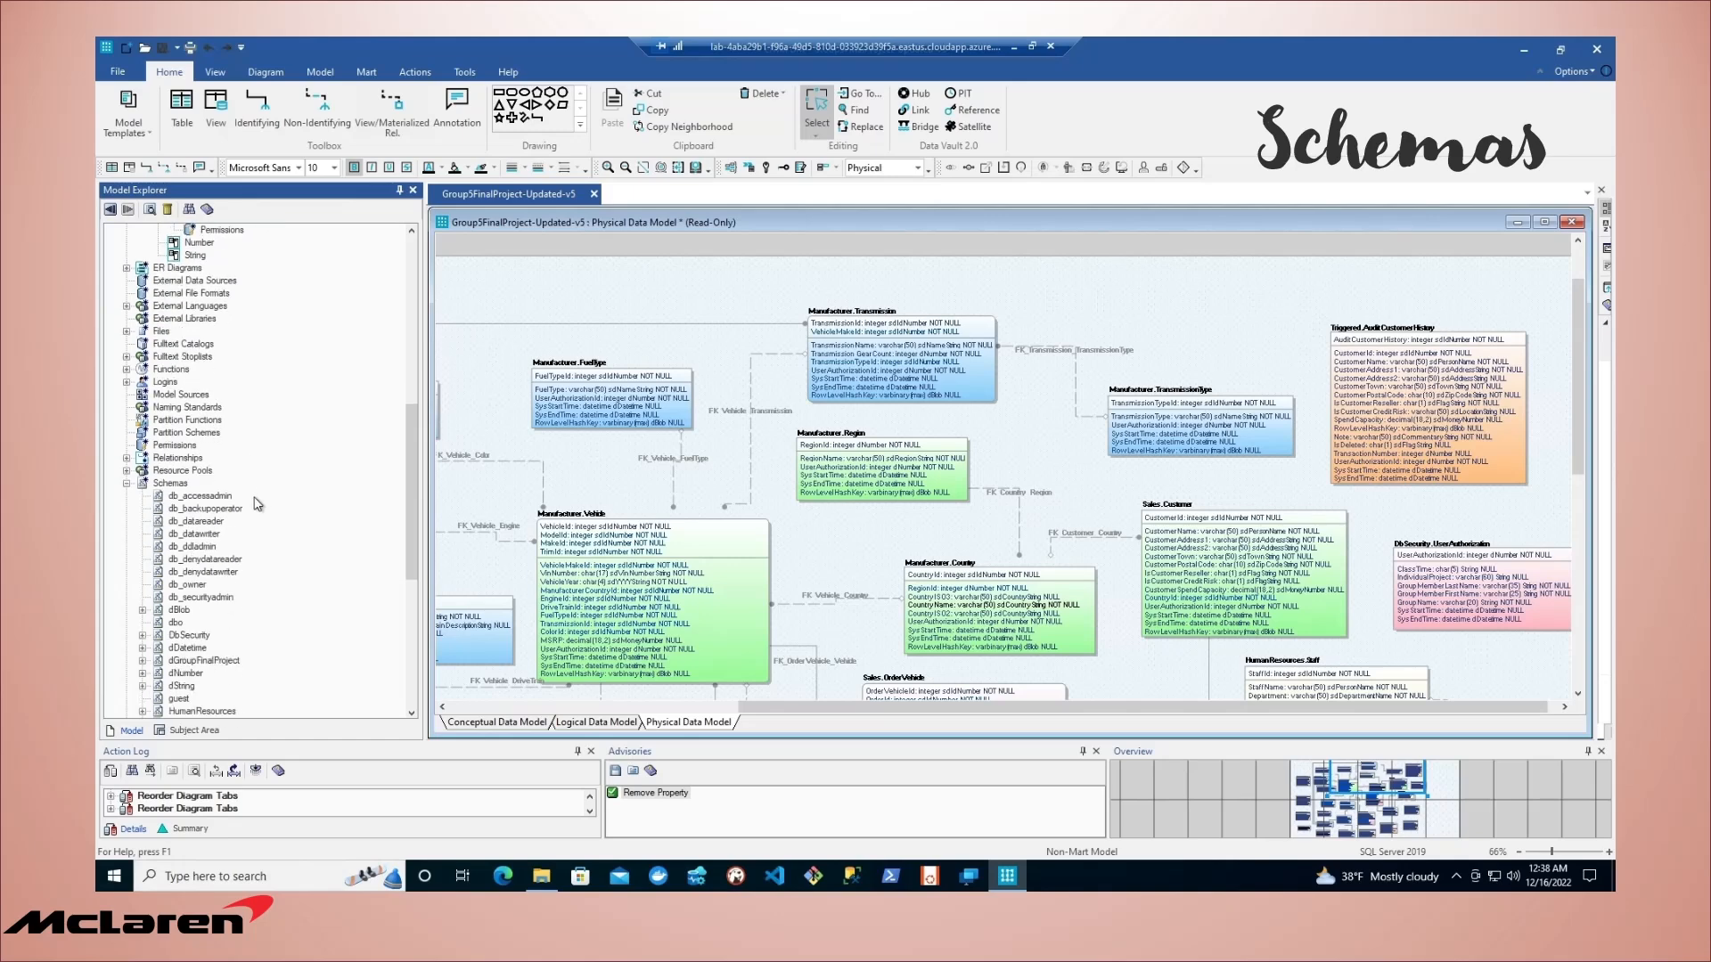
scroll(257, 504, "down", 5)
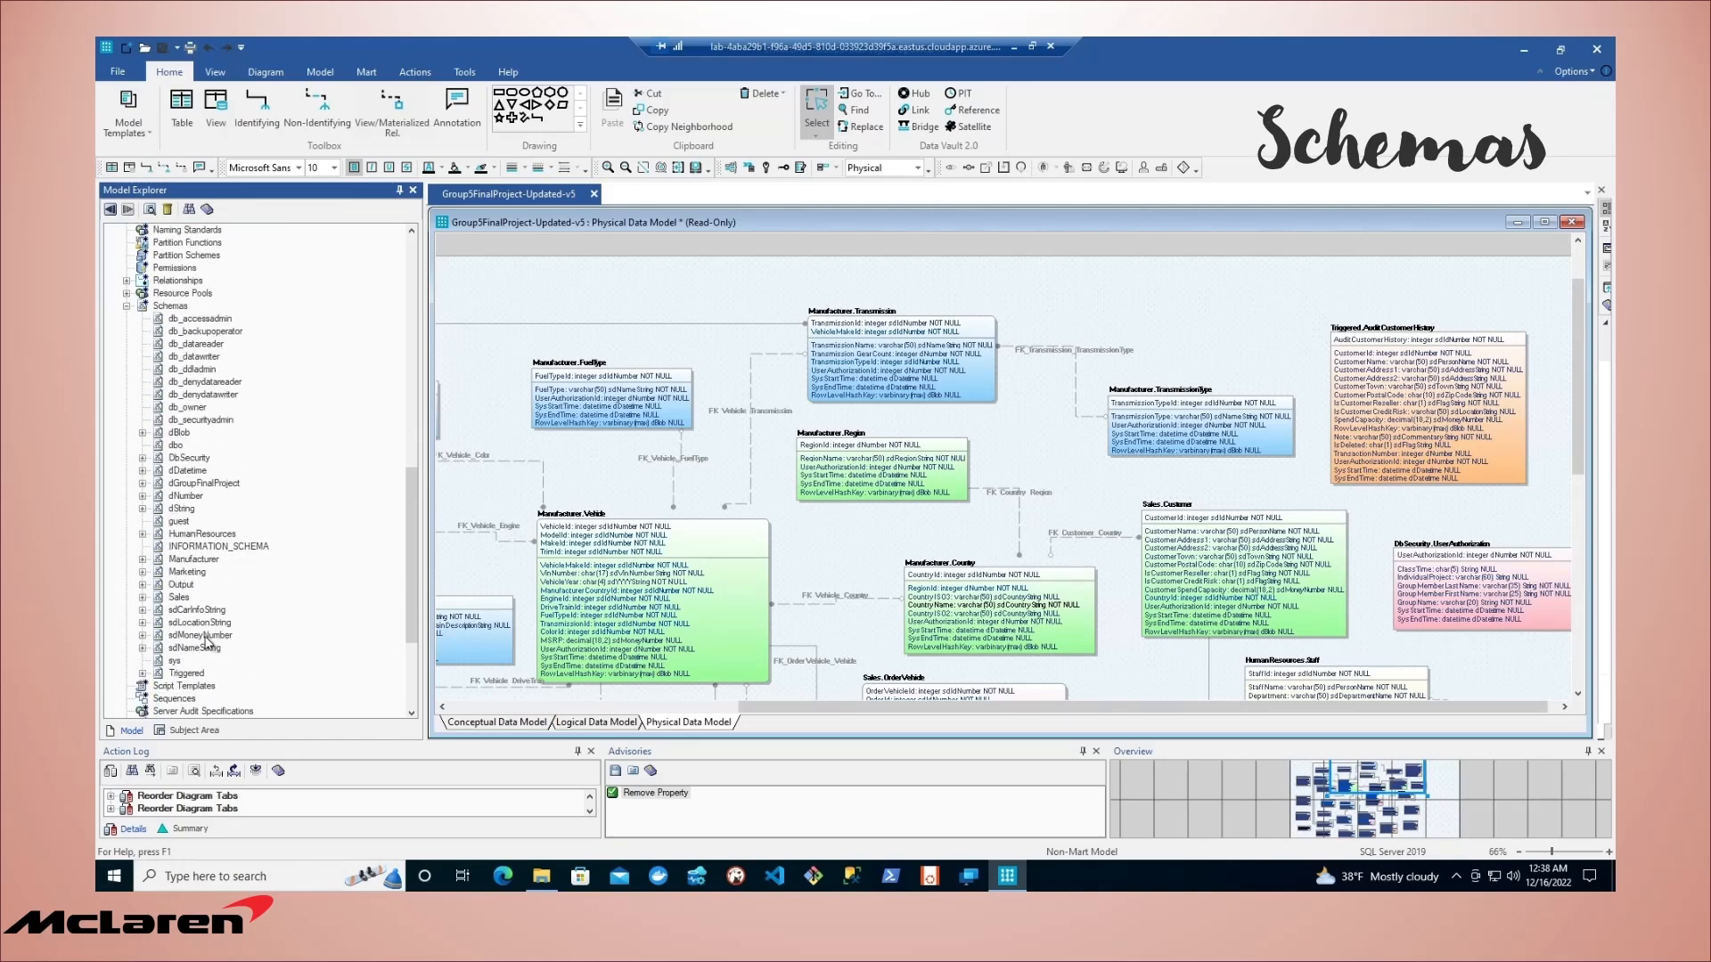
scroll(227, 615, "up", 8)
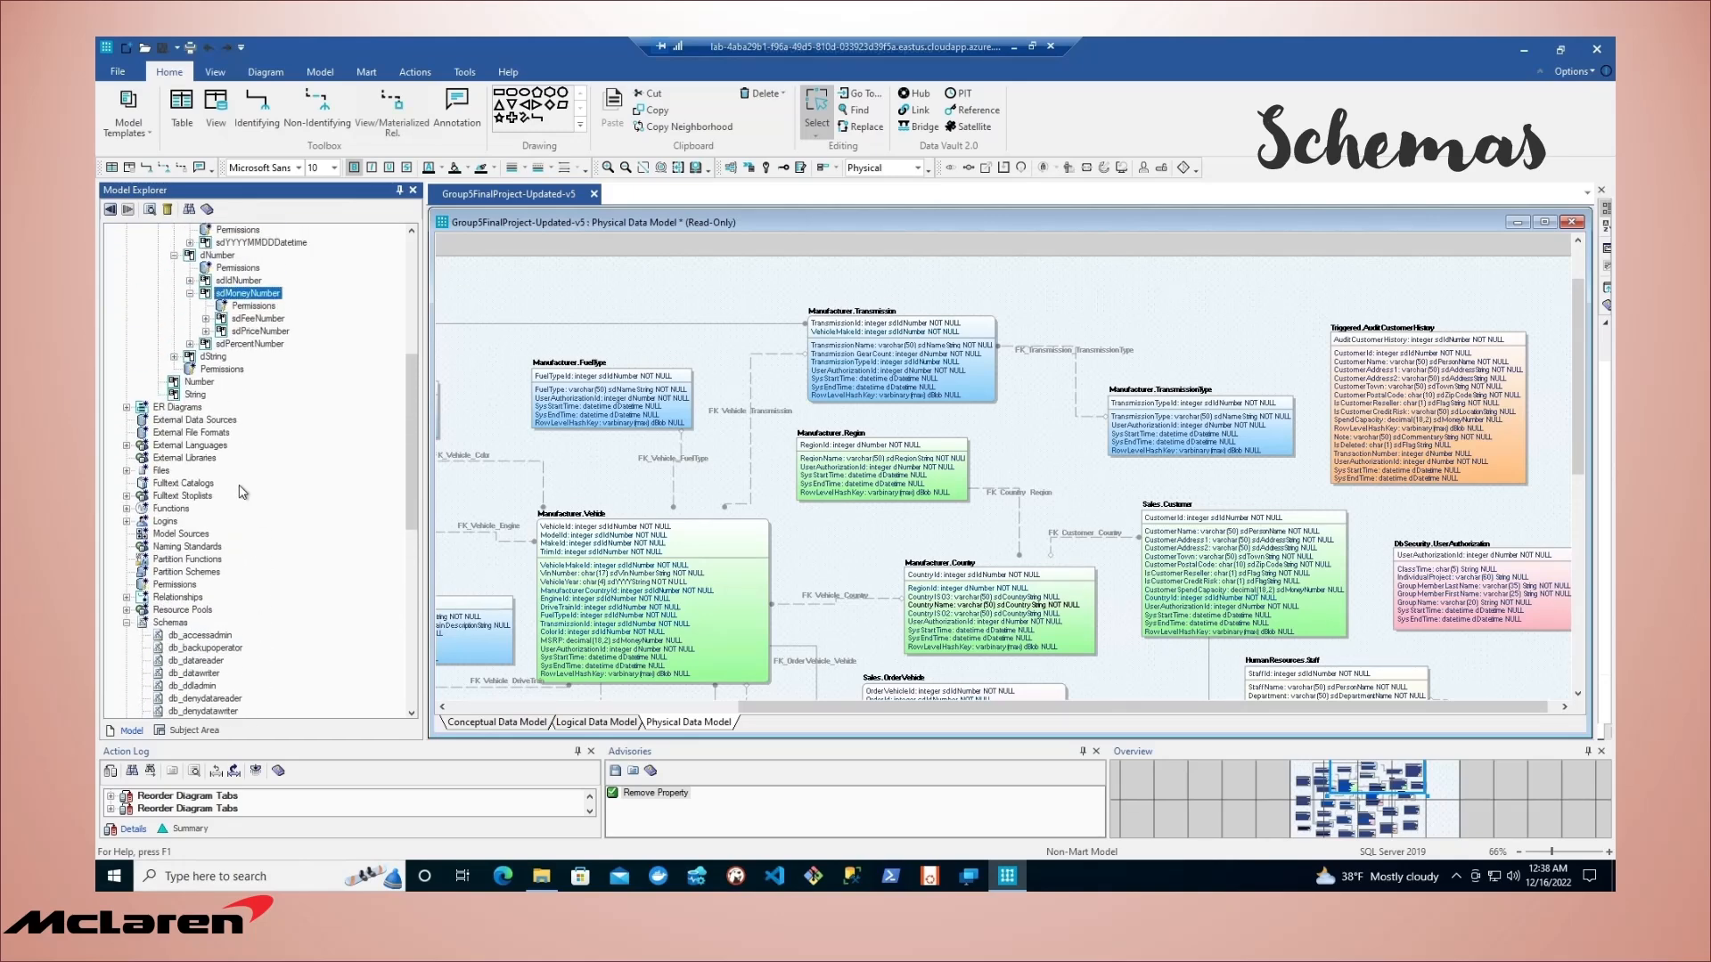
- Open the properties of the sdFeeNumber domain, inspect its SQL Server settings including the schema, and close the dictionary
right_click(258, 332)
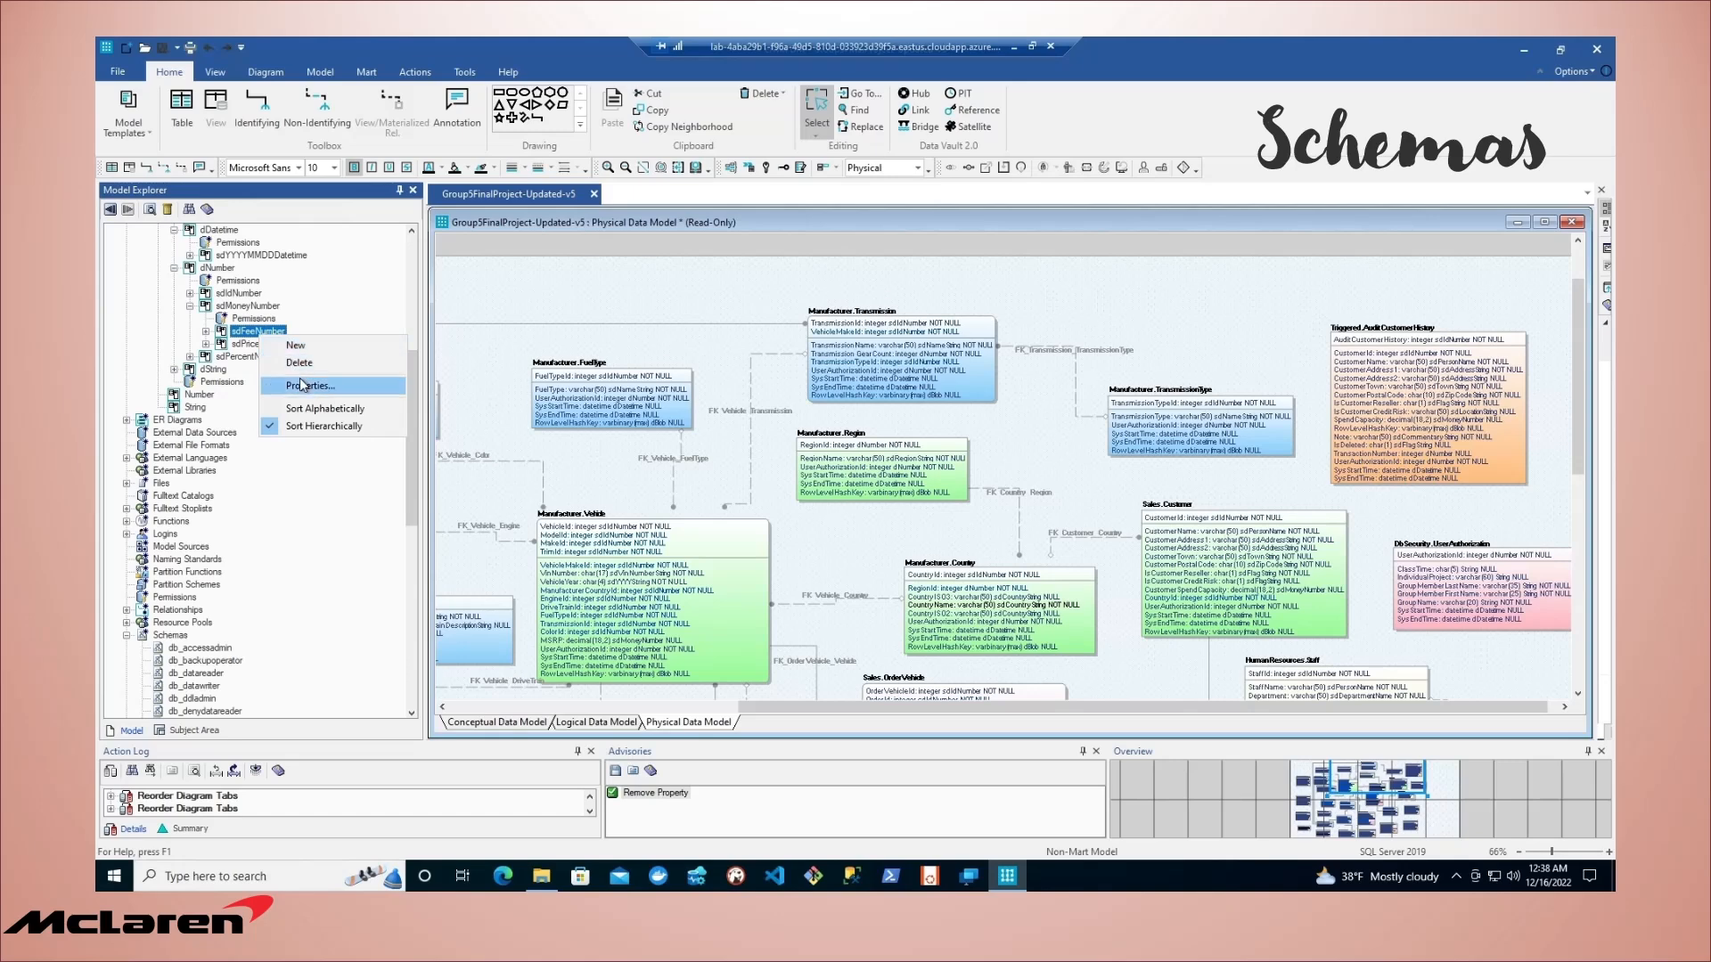
left_click(303, 385)
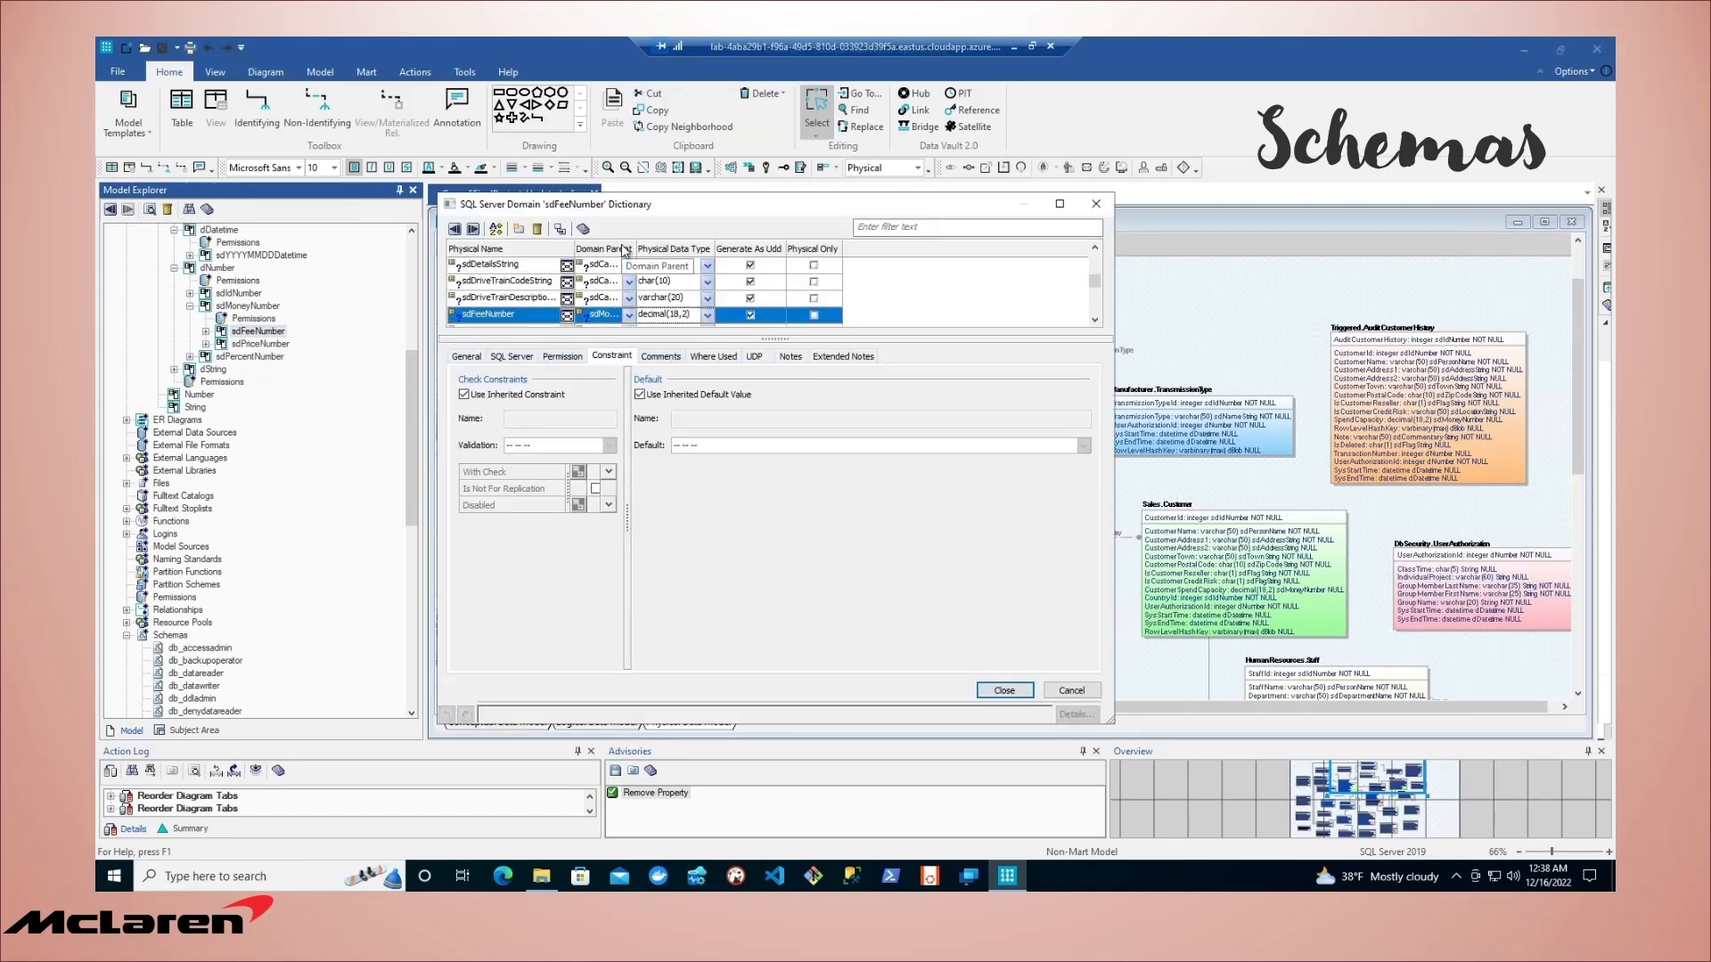
left_click(469, 358)
left_click(511, 356)
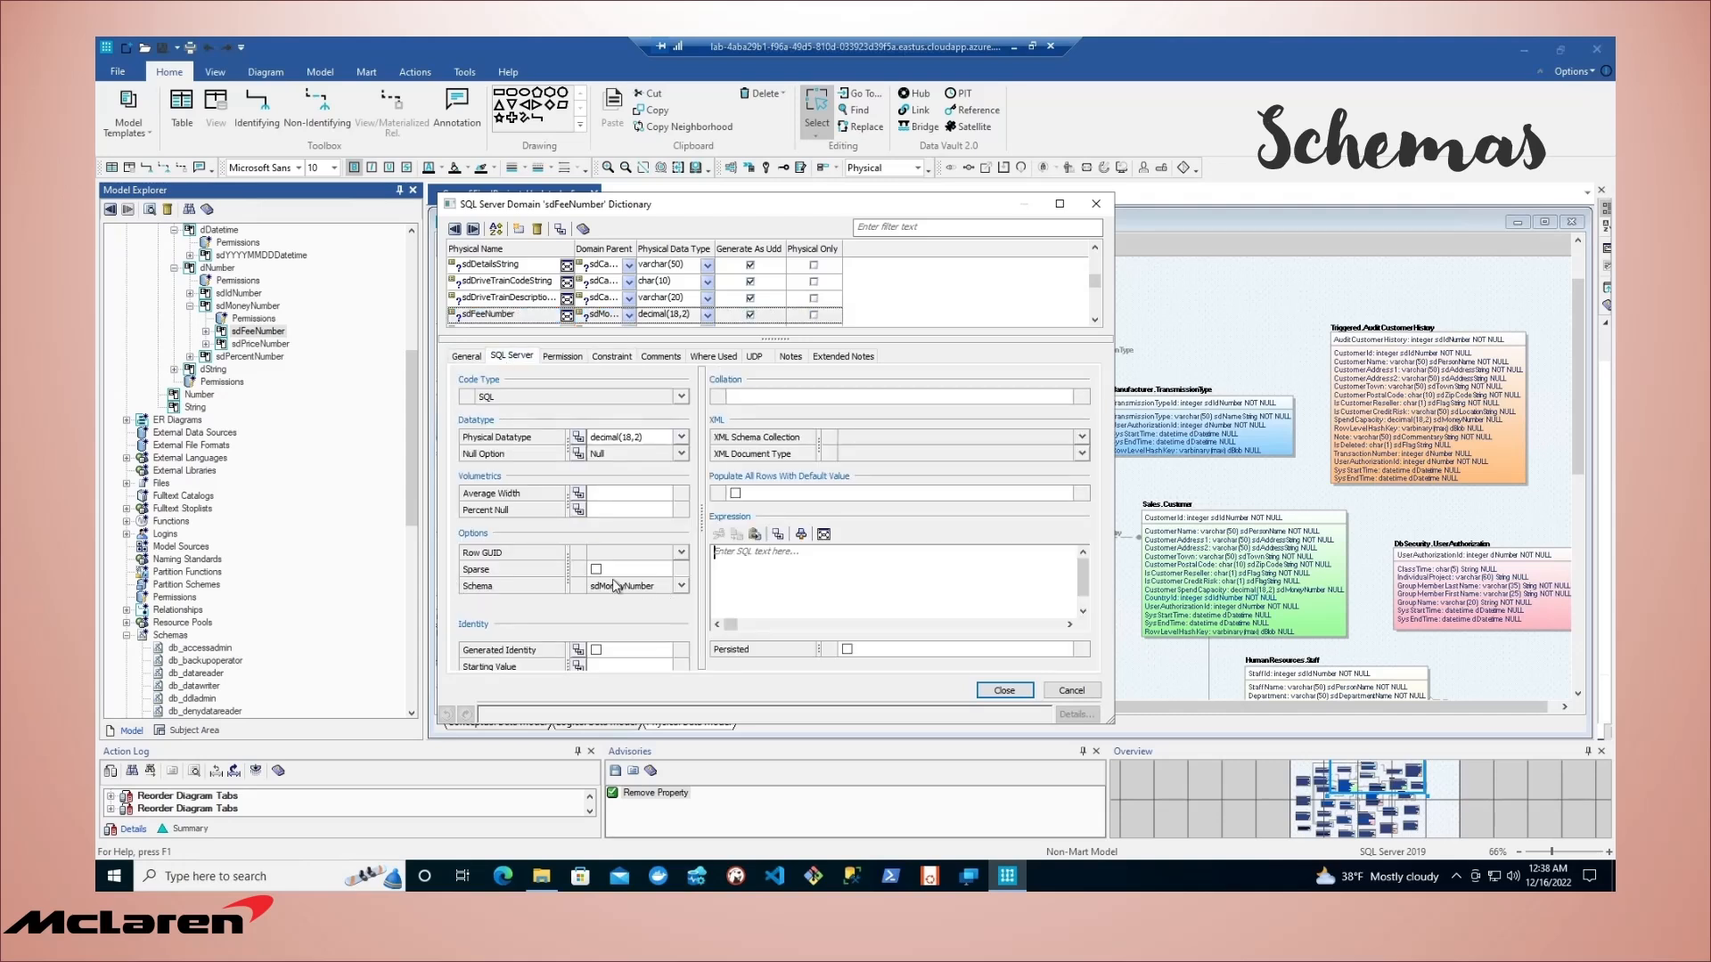
left_click(1003, 691)
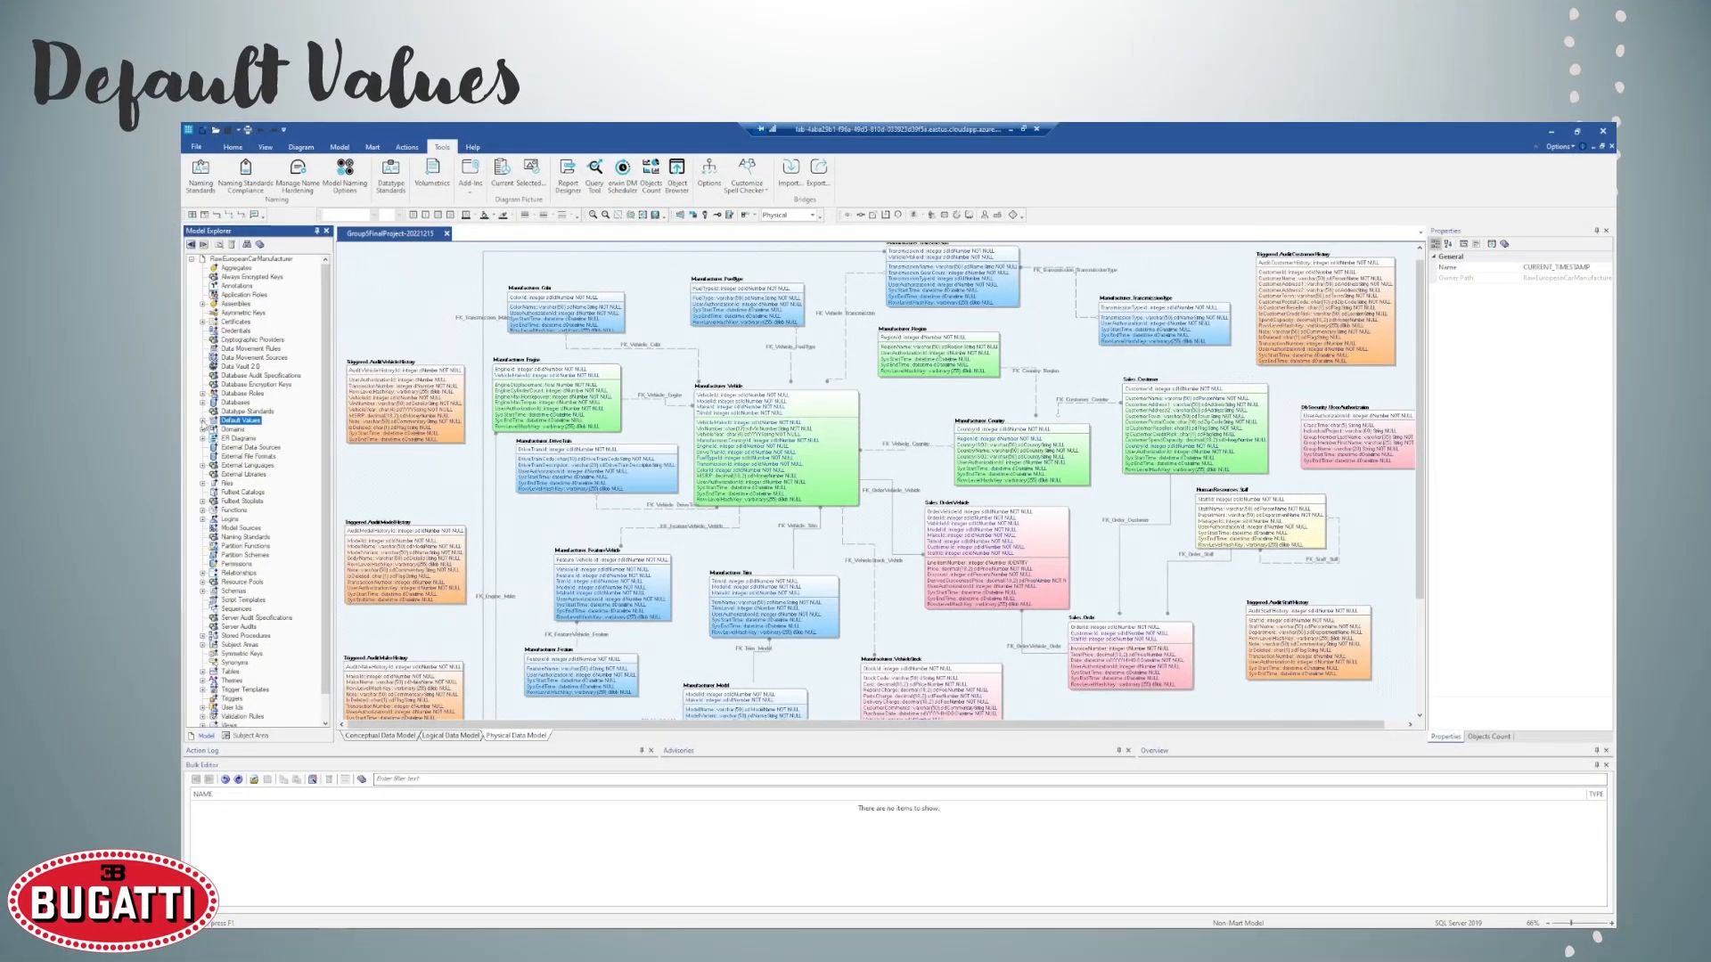
- Expand Default Values in the model tree and open the DF_Category_CategoryName default in its editor
left_click(203, 421)
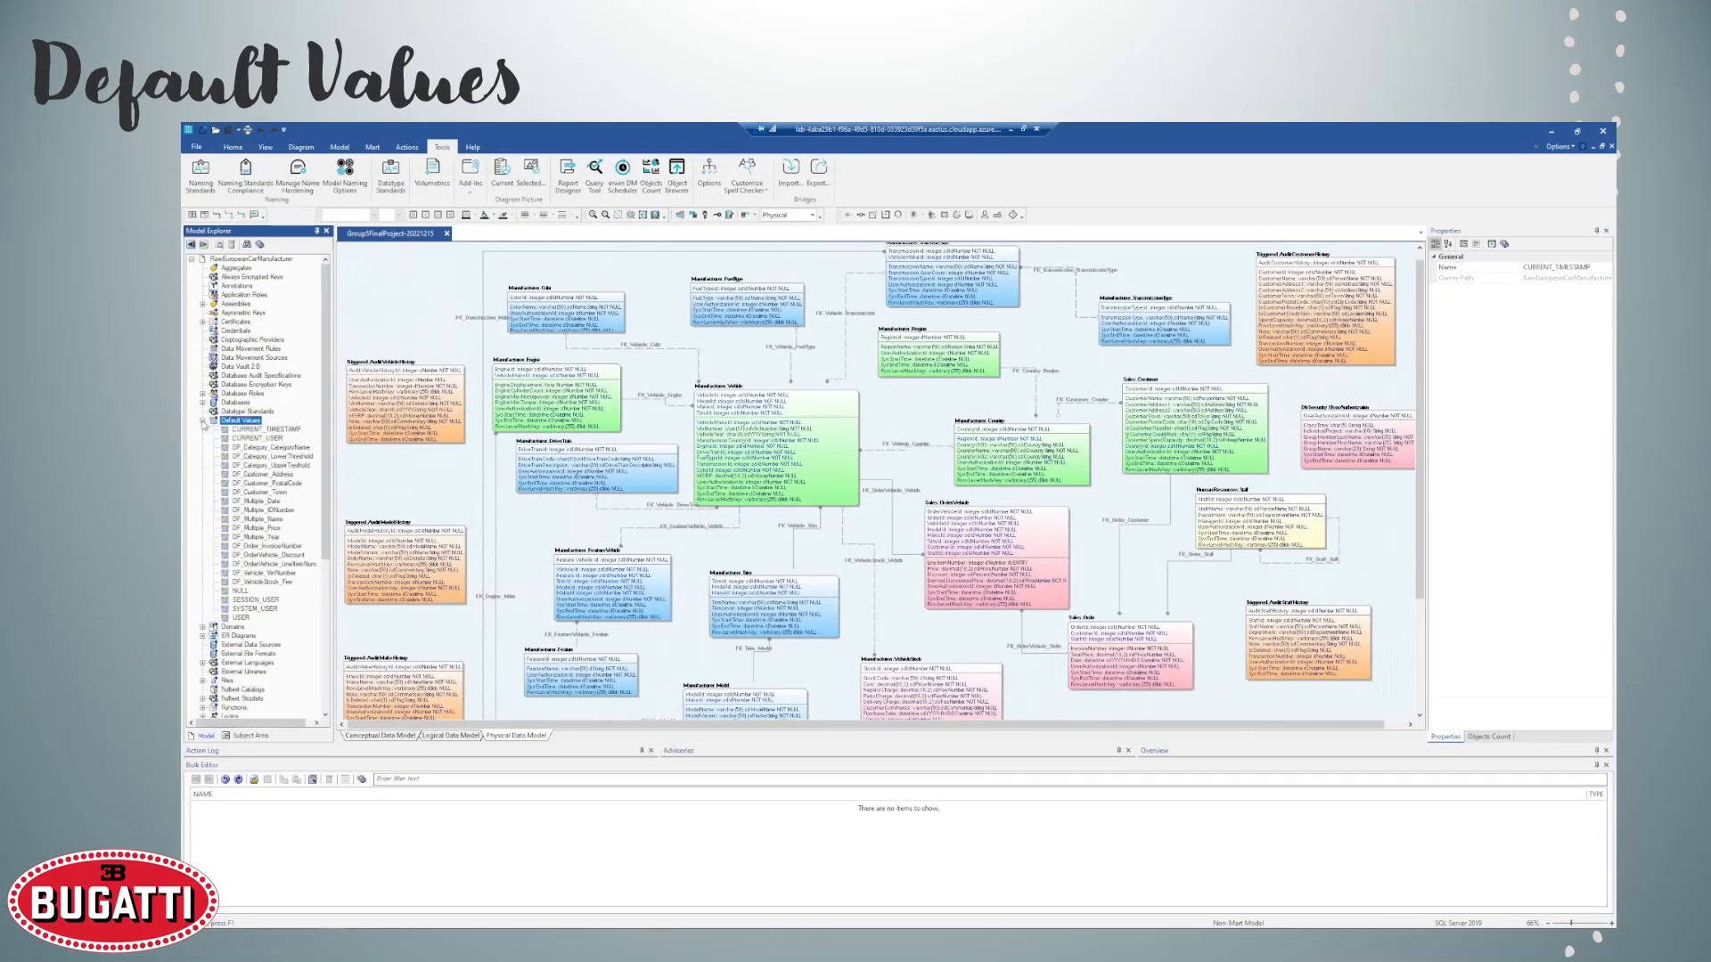
left_click(260, 449)
double_click(263, 449)
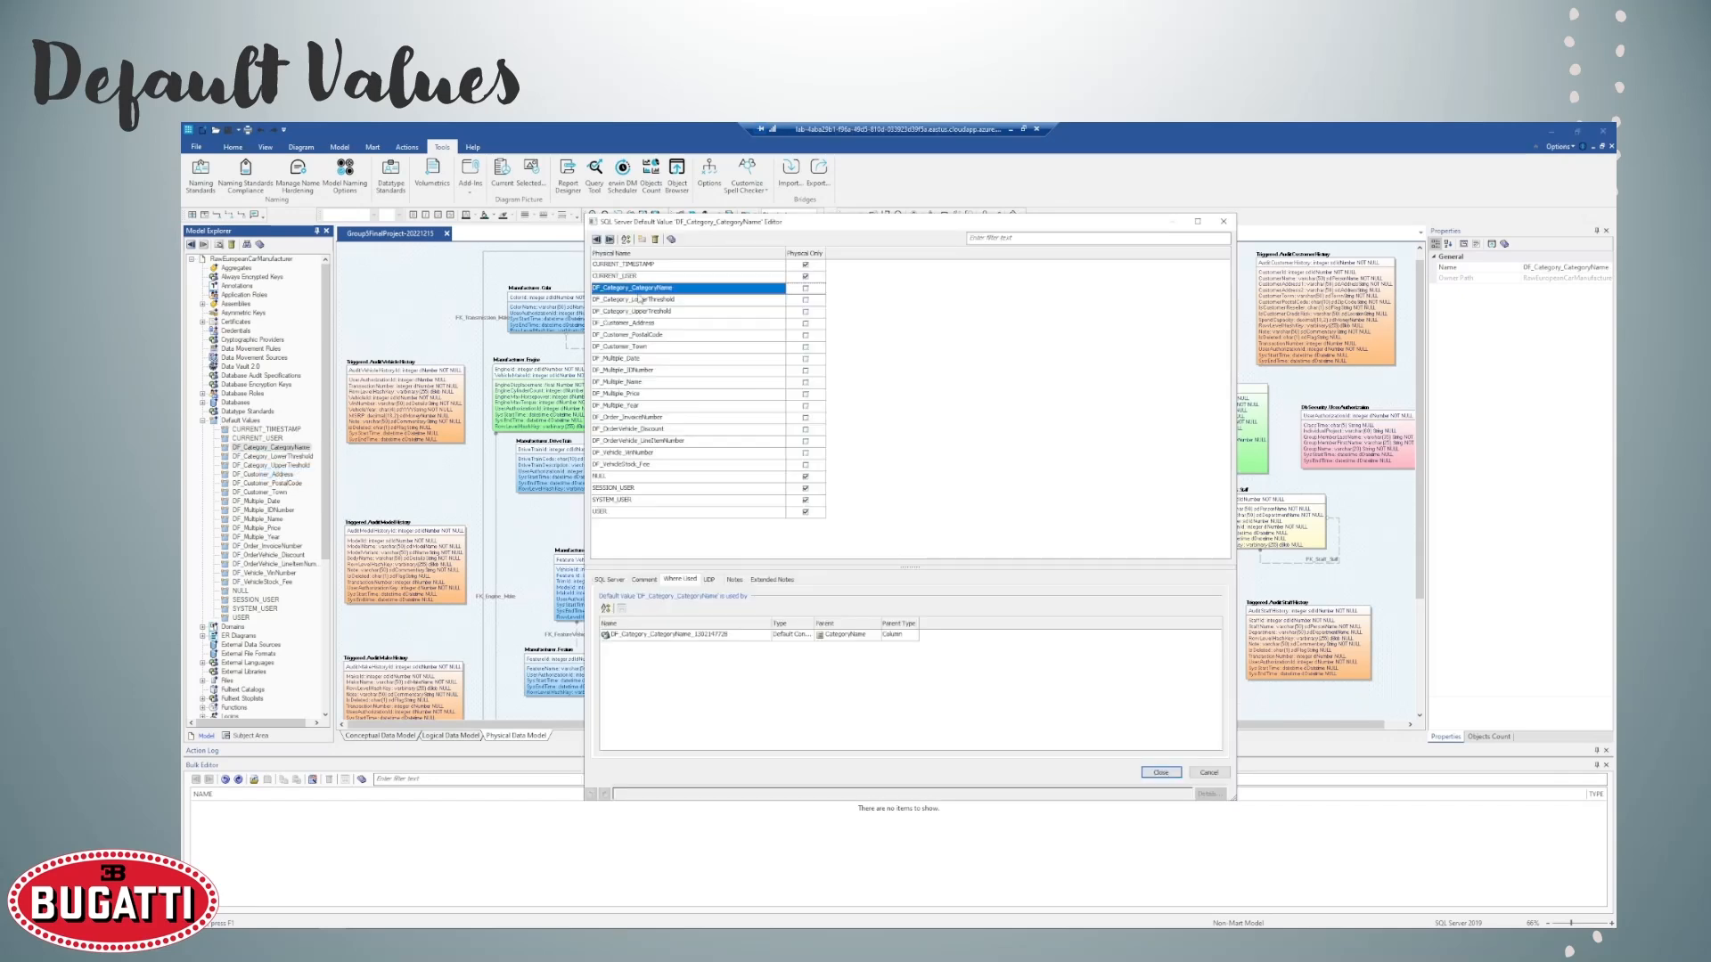
- Check the SQL Server values of DF_Category_CategoryName and DF_Category_LowerThreshold, and read the comments of the defaults through DF_Customer_PostalCode
left_click(610, 580)
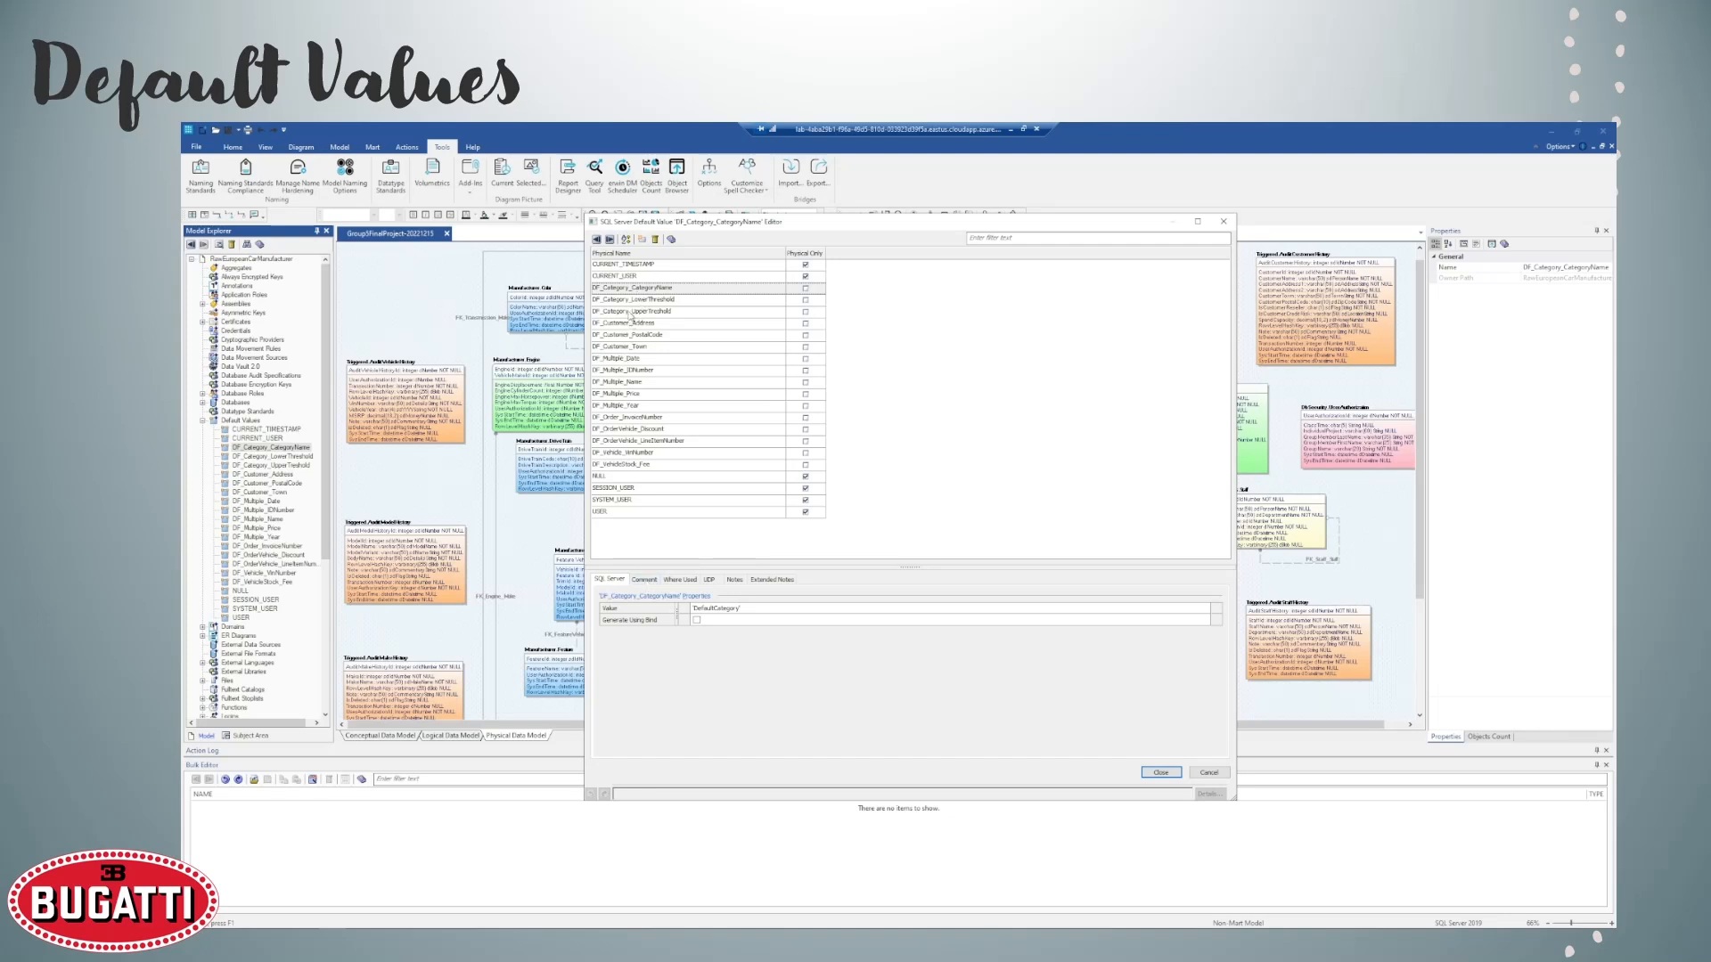
left_click(631, 300)
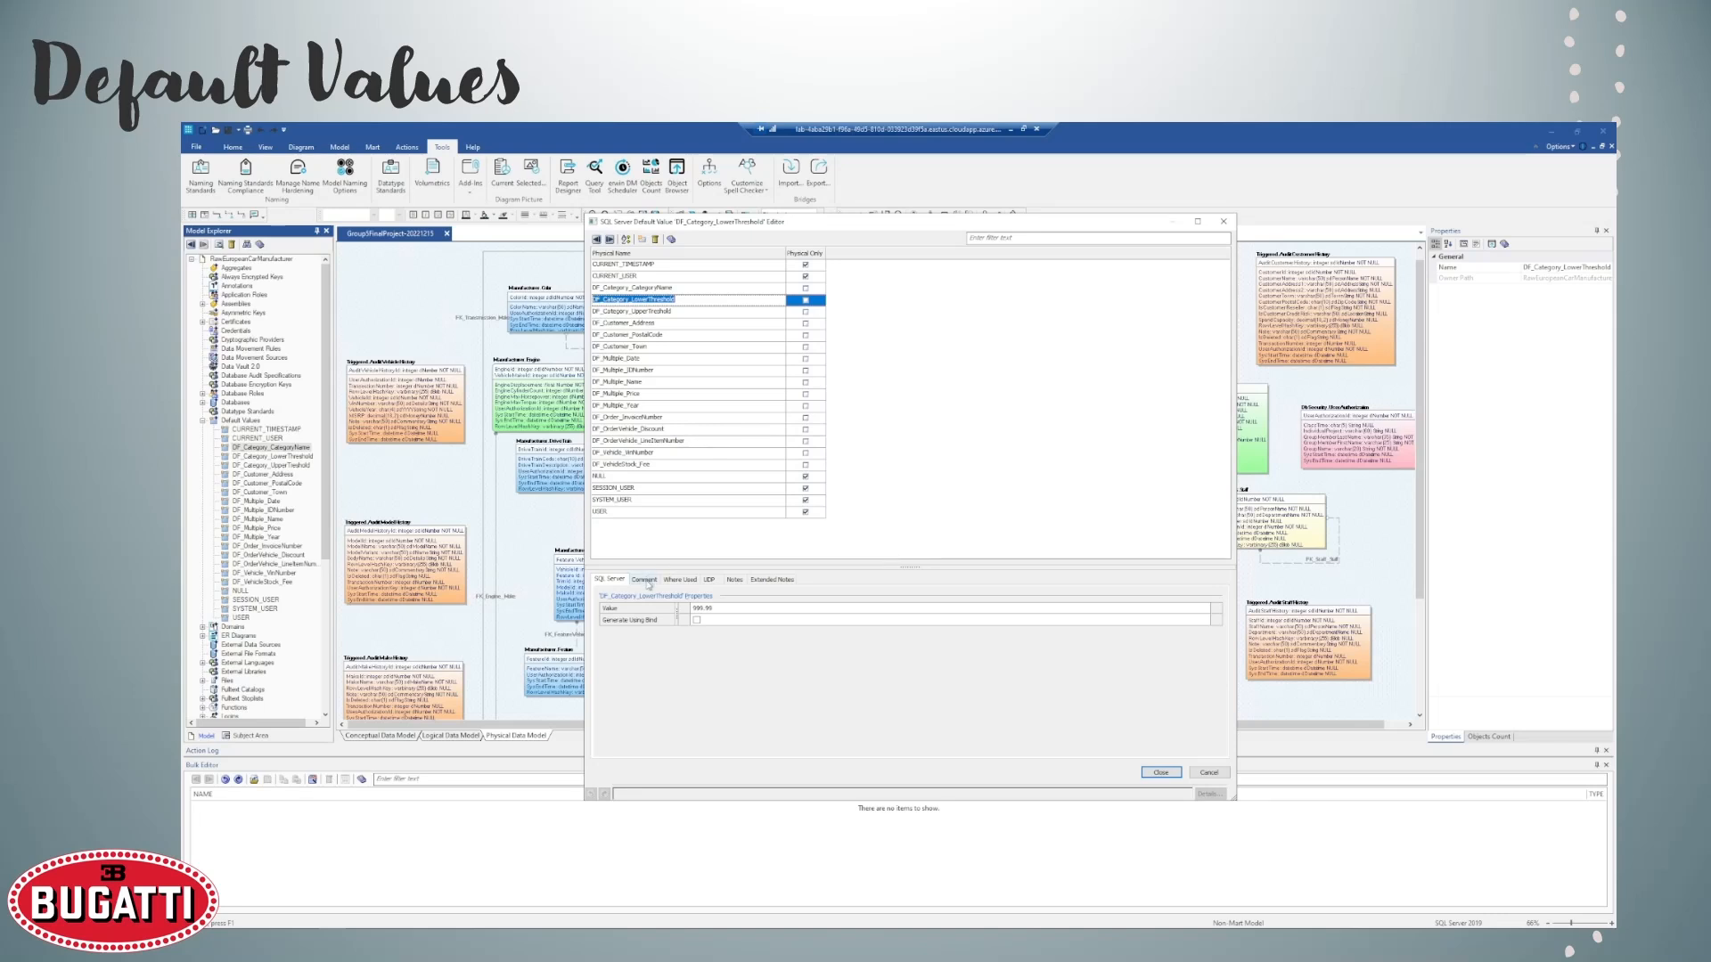
left_click(643, 579)
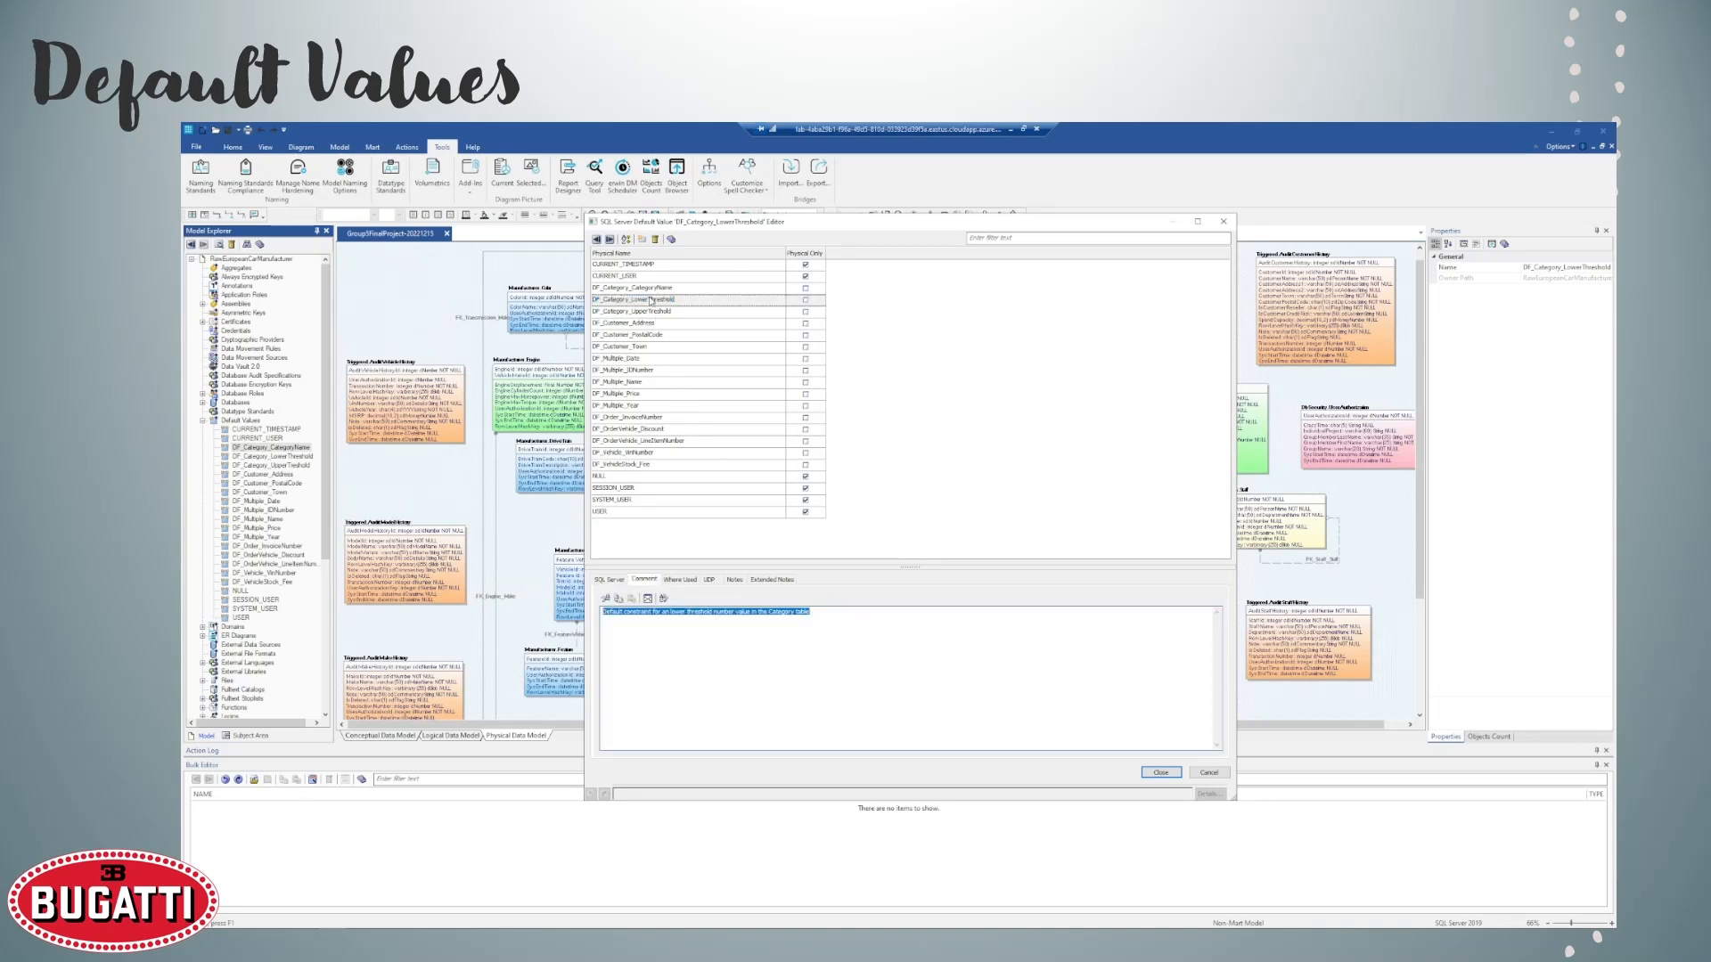
left_click(651, 288)
key("Down")
key("Down")
key("Down")
key("Down")
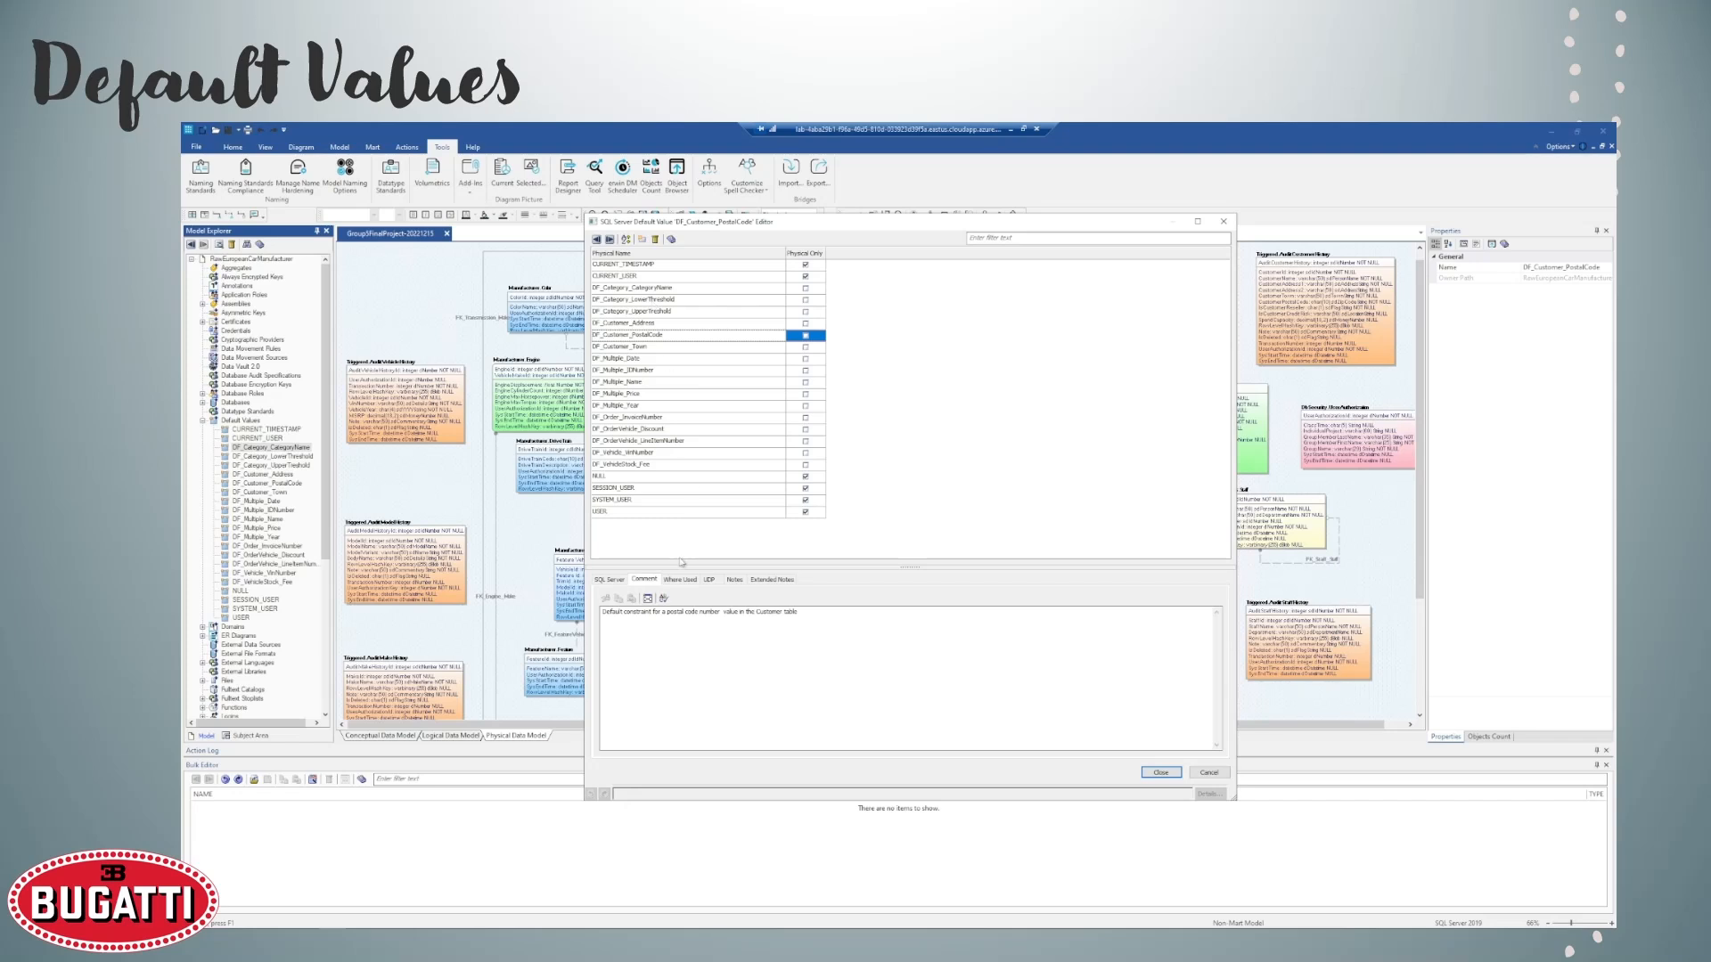
- Check where the category and customer defaults, including DF_Category_UpperThreshold and DF_Customer_PostalCode, are used
left_click(680, 580)
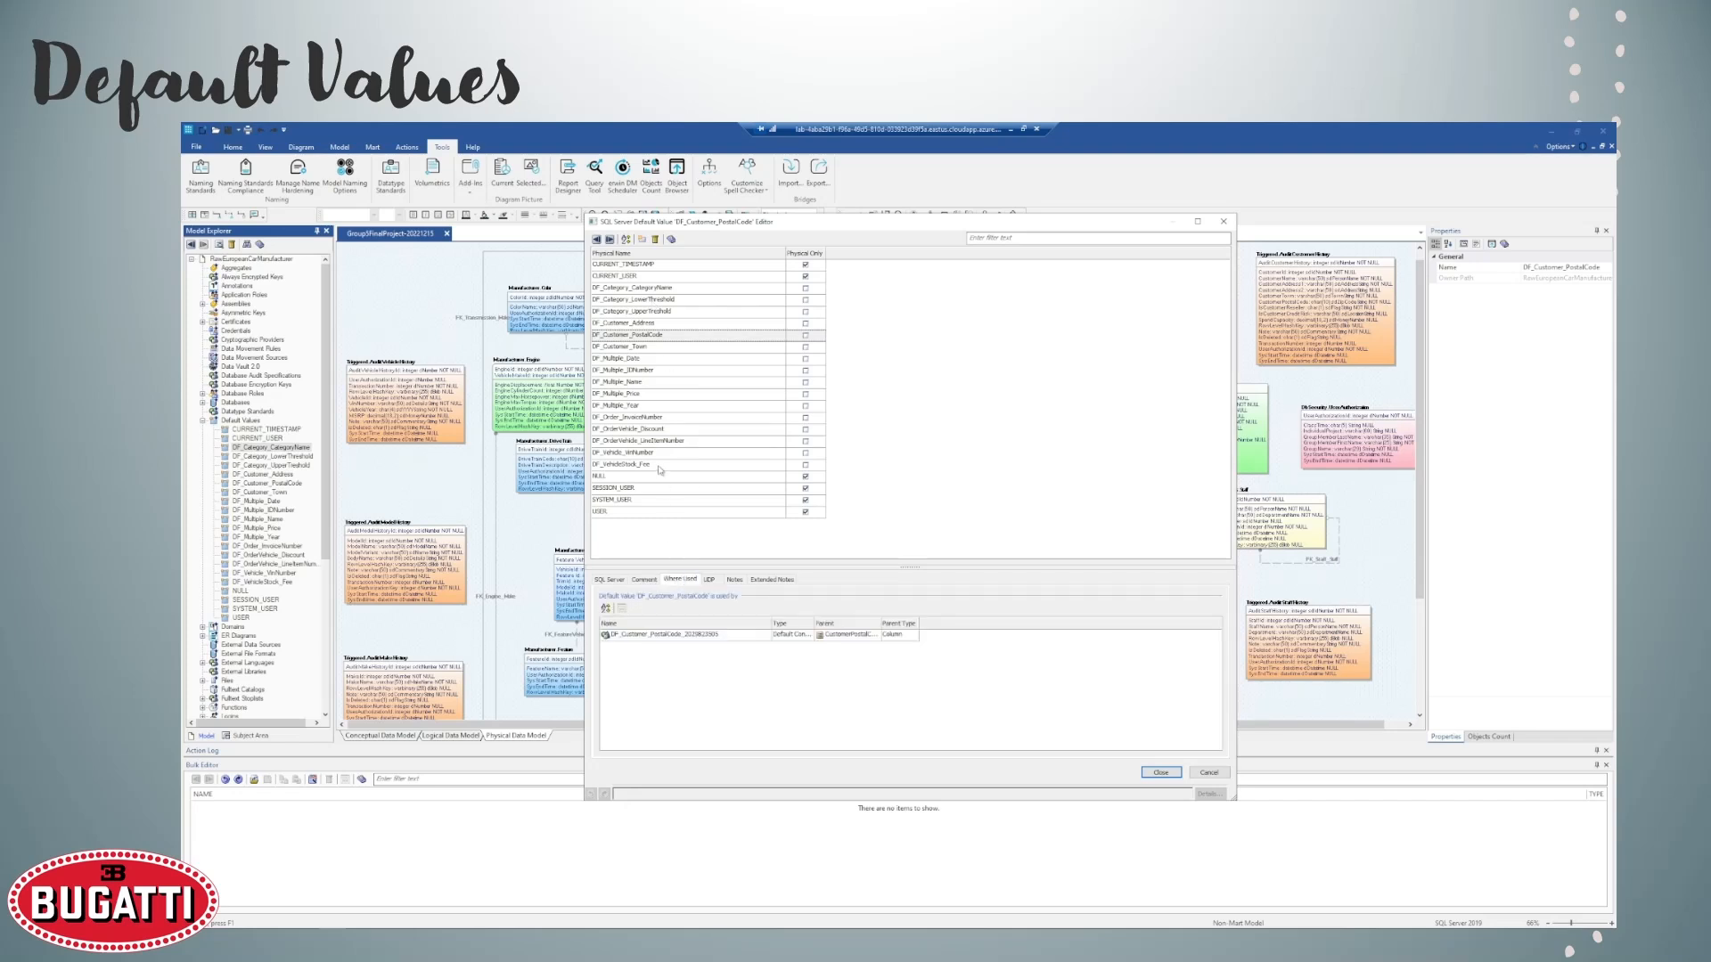
key("Up")
key("Up")
key("Up")
key("Up")
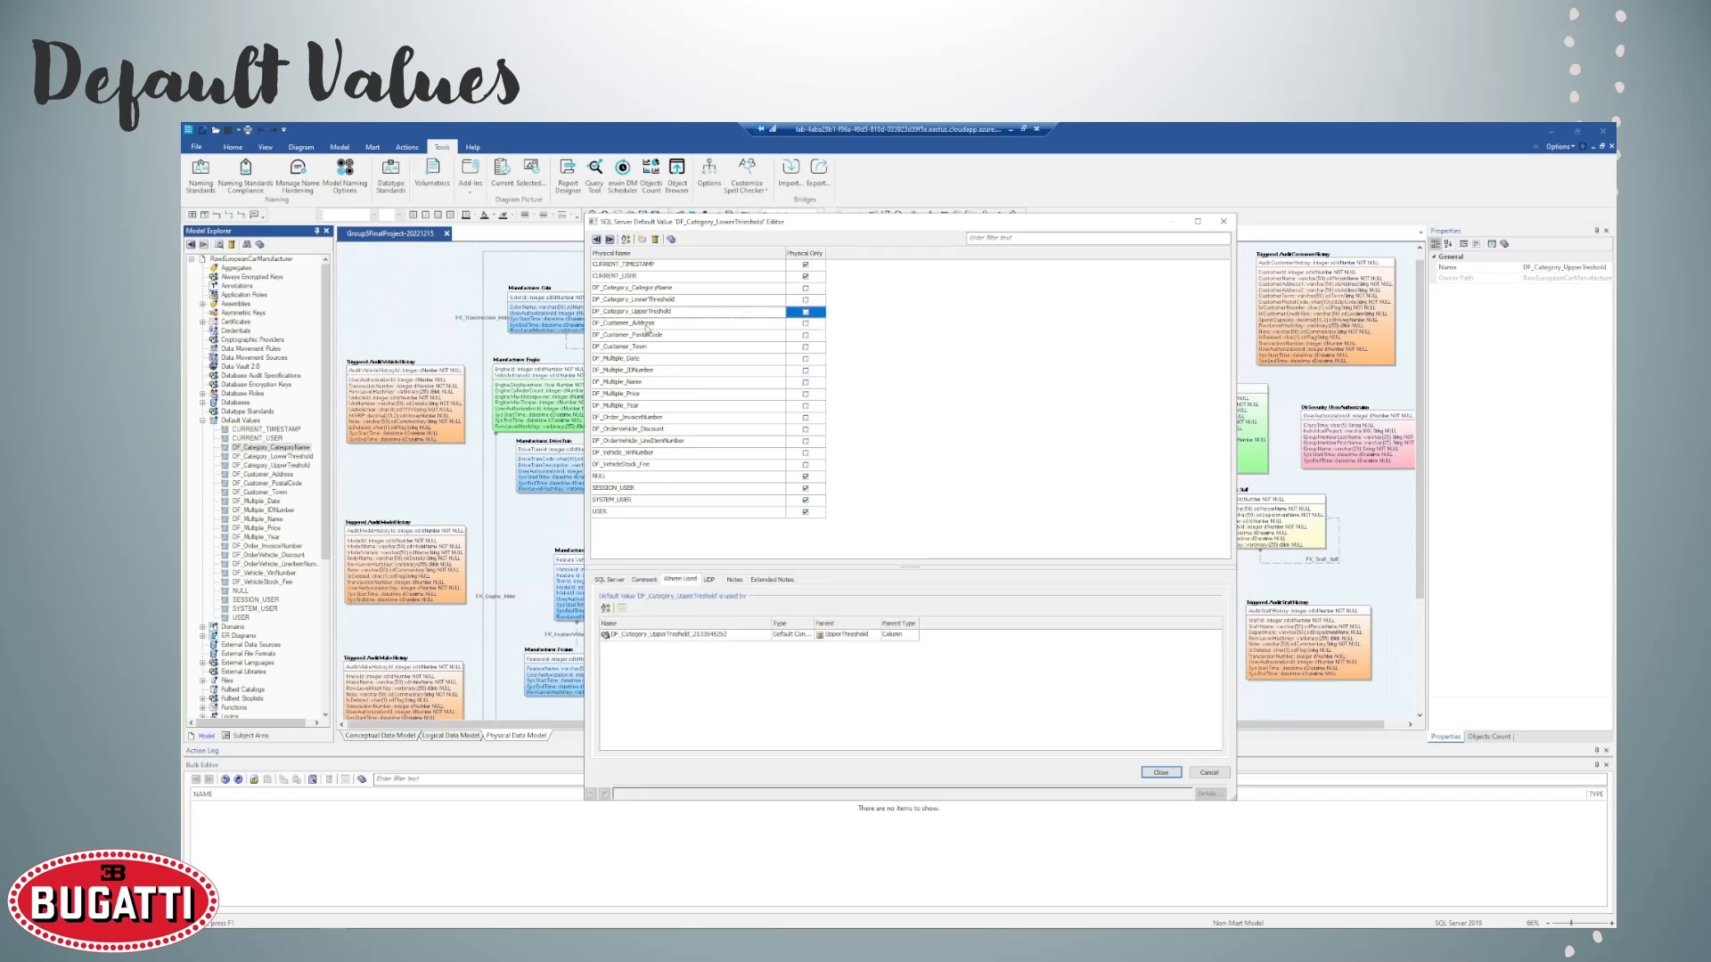
key("Down")
key("Down")
key("Down")
key("Down")
key("Down")
key("Down")
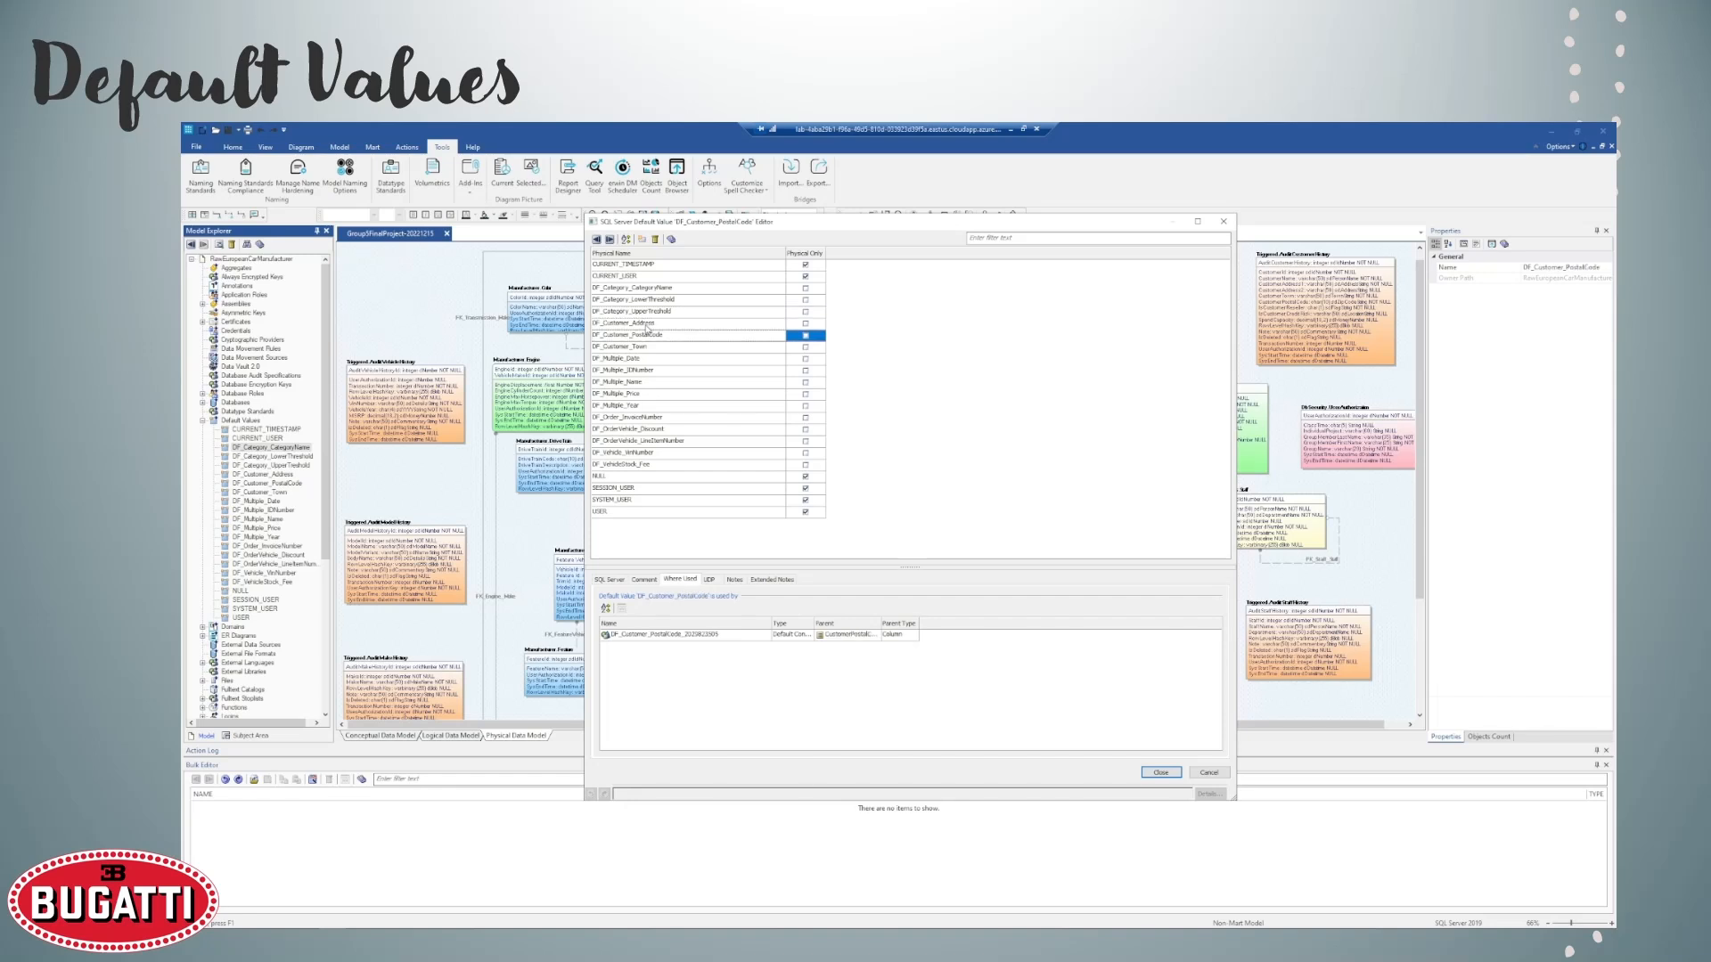
- Check where DF_Multiple_IDNumber, DF_Multiple_Name, DF_OrderVehicle_Discount and DF_OrderVehicle_LineItemNumber are used
key("Down")
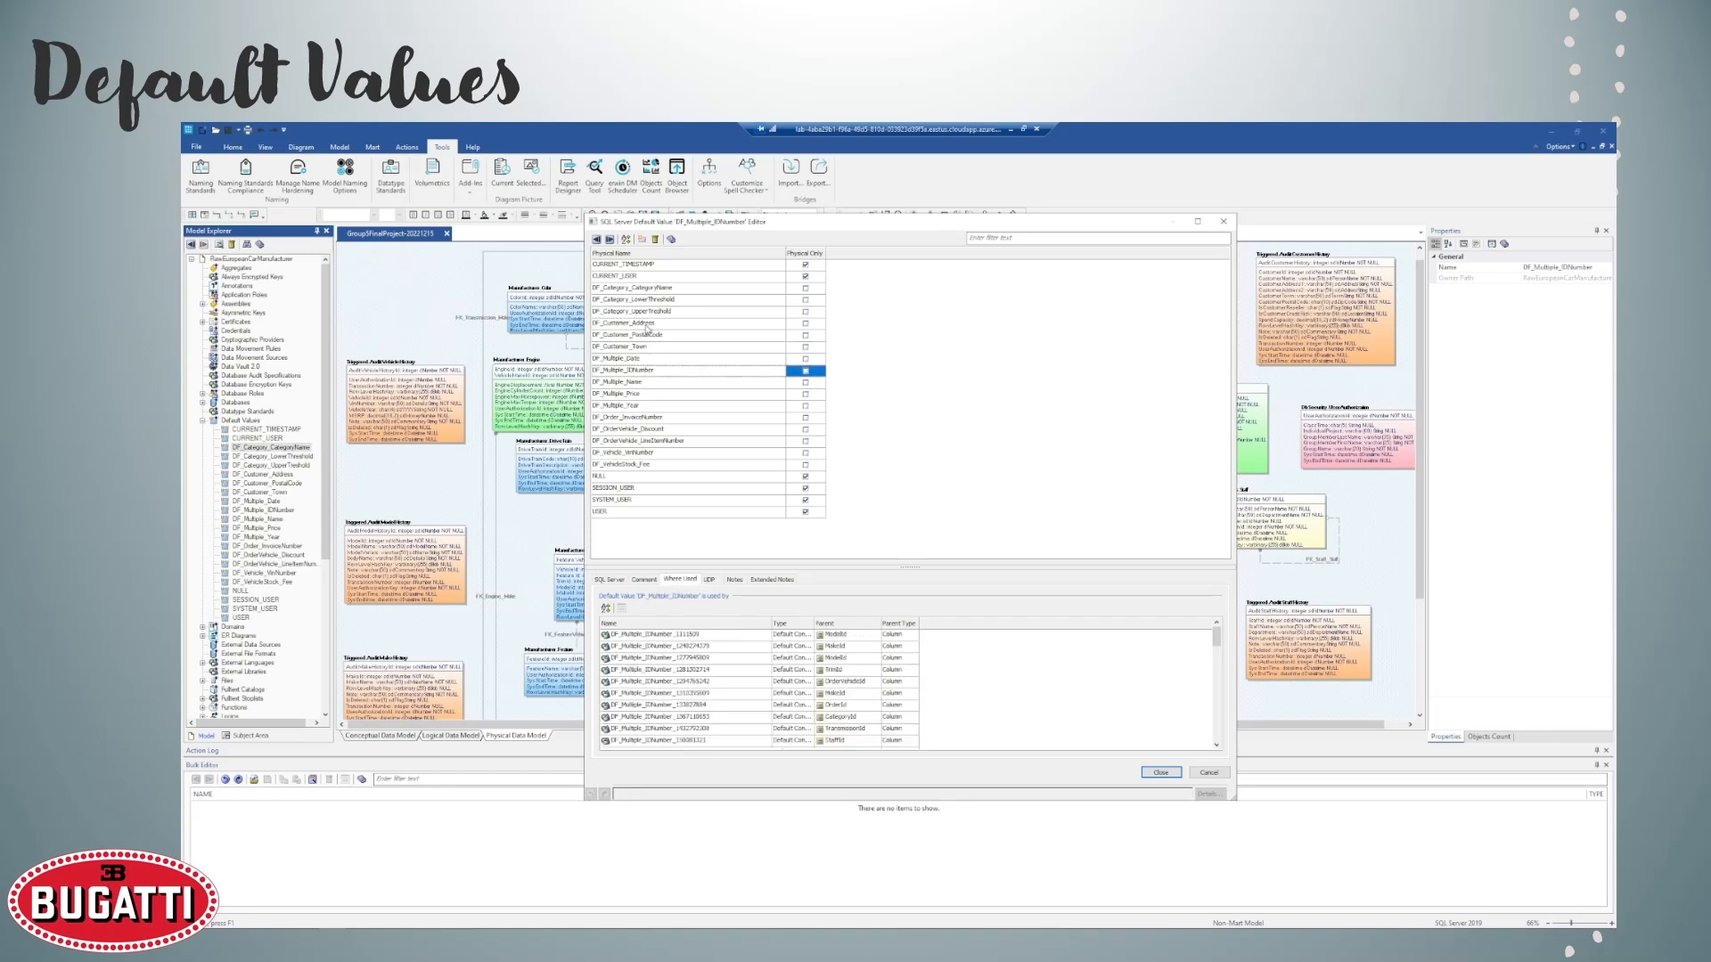
key("Down")
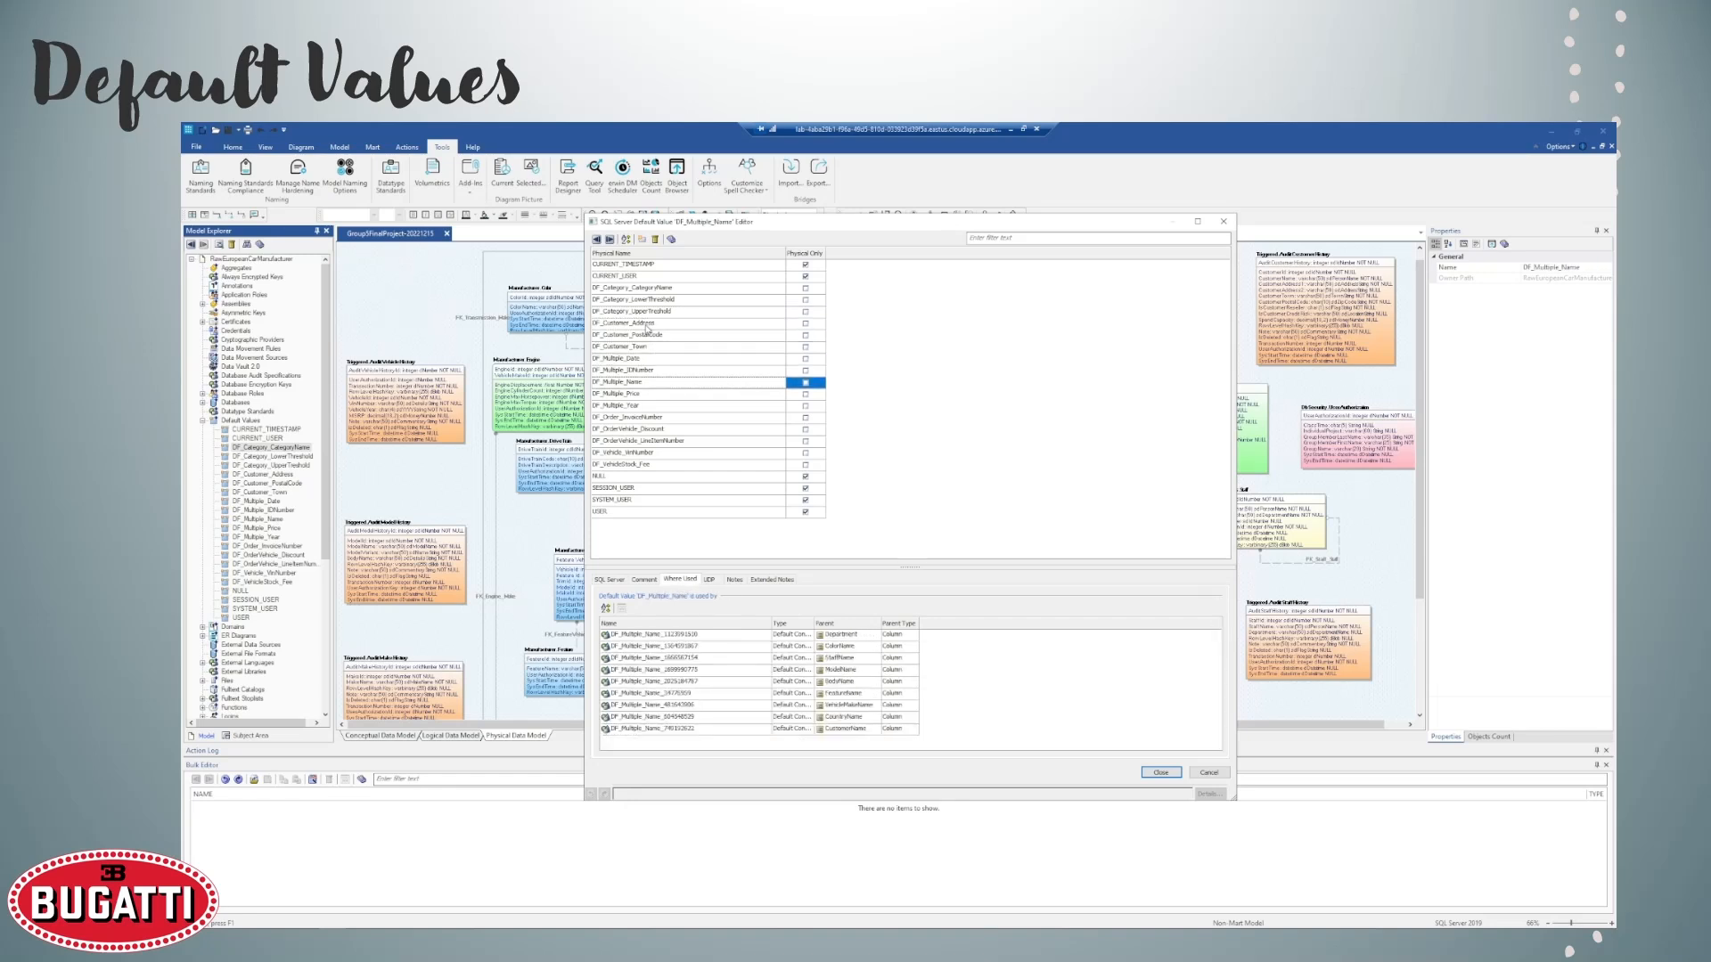
key("Down")
key("Down")
key("Down")
key("Down")
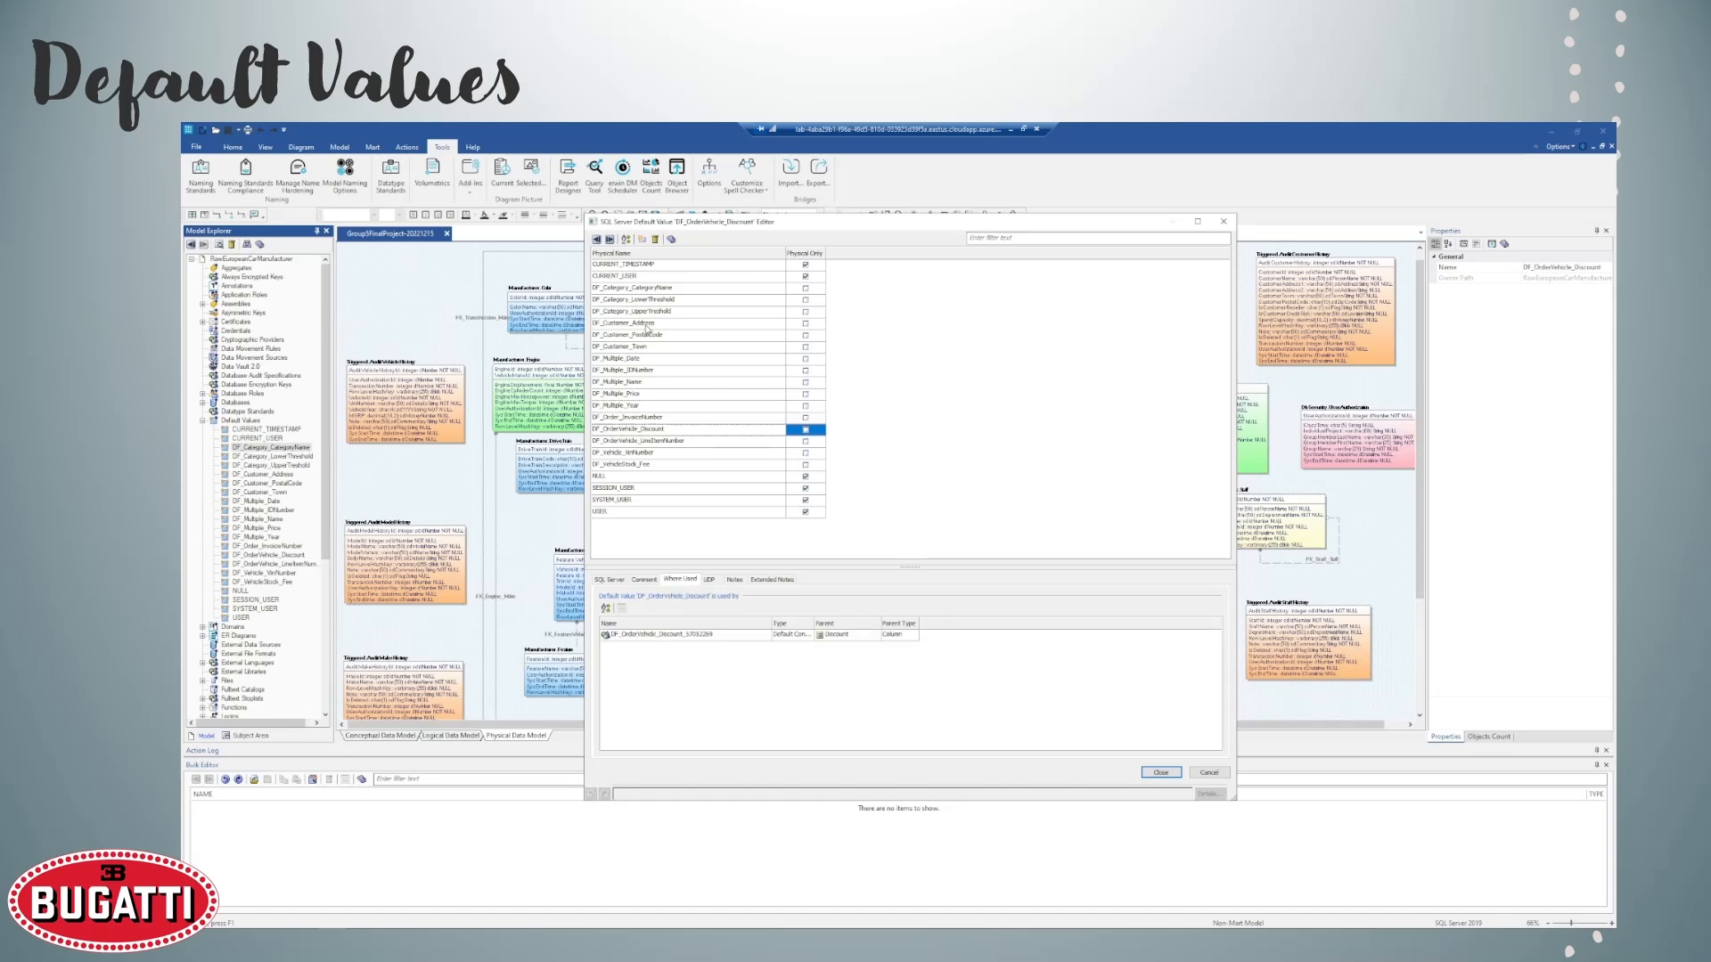
key("Down")
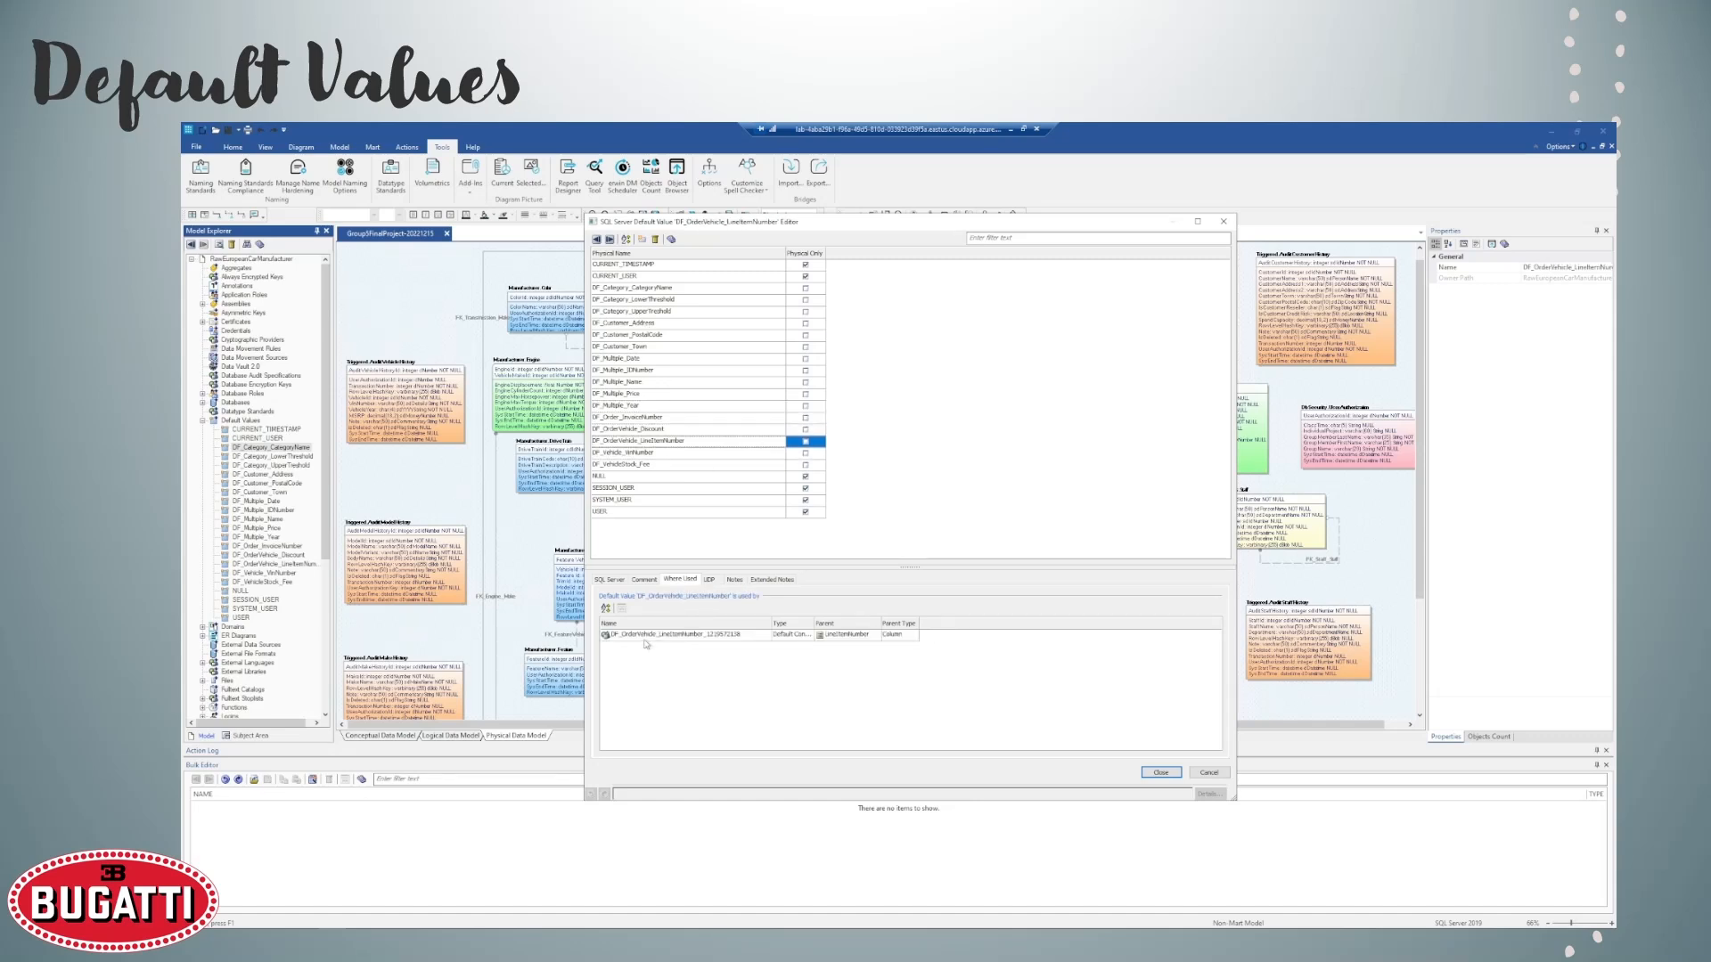
- Look through the UDP, notes and extended notes of DF_OrderVehicle_LineItemNumber, and return to its SQL Server properties
left_click(708, 581)
left_click(736, 581)
left_click(775, 581)
left_click(626, 581)
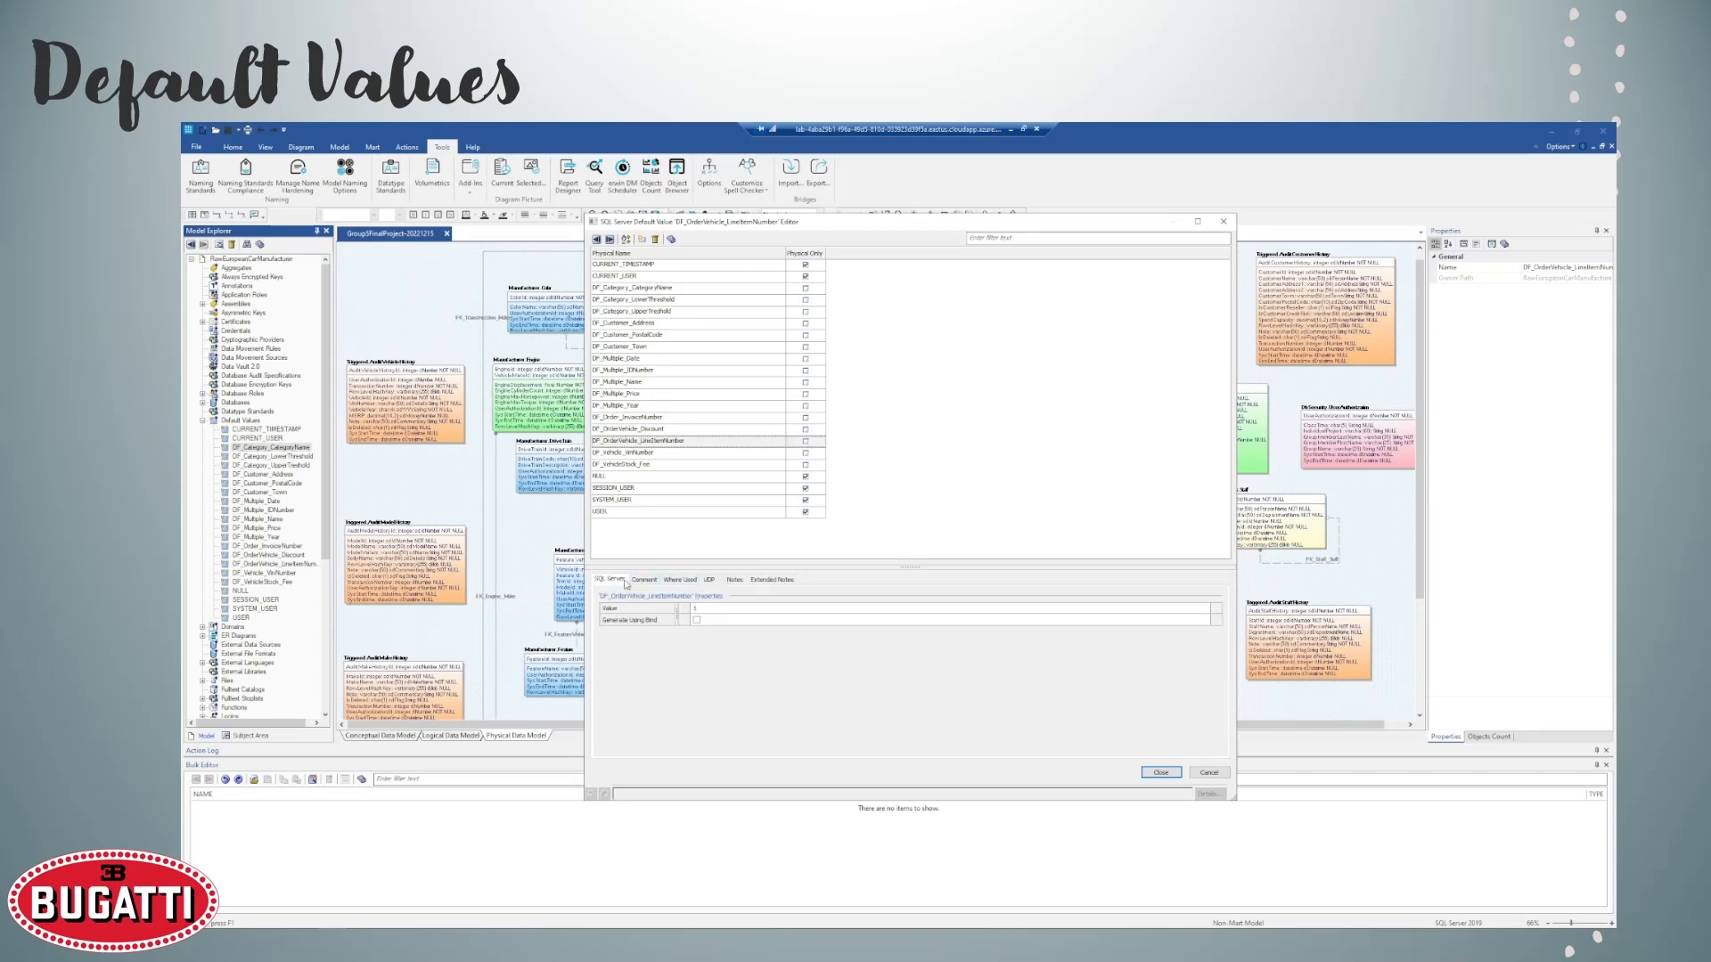
- Compare the SQL Server values of DF_Category_CategoryName, DF_Category_LowerThreshold, DF_Category_UpperThreshold and DF_Customer_Address
left_click(621, 288)
key("Down")
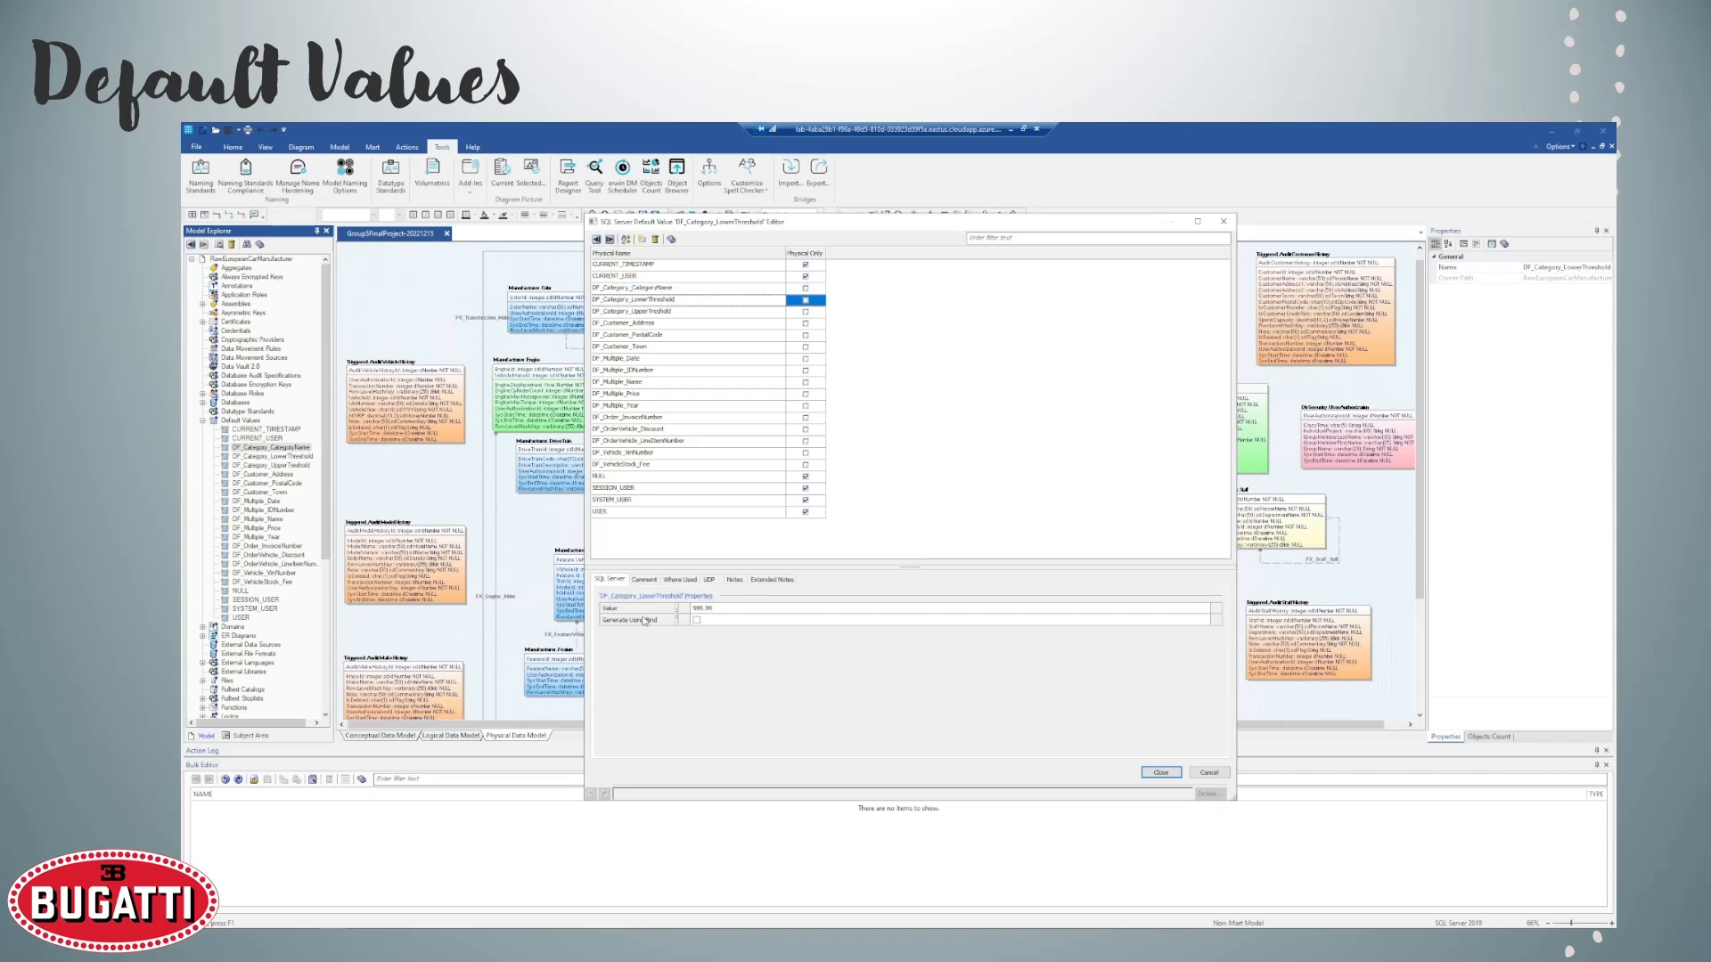
key("Up")
key("Down")
key("Up")
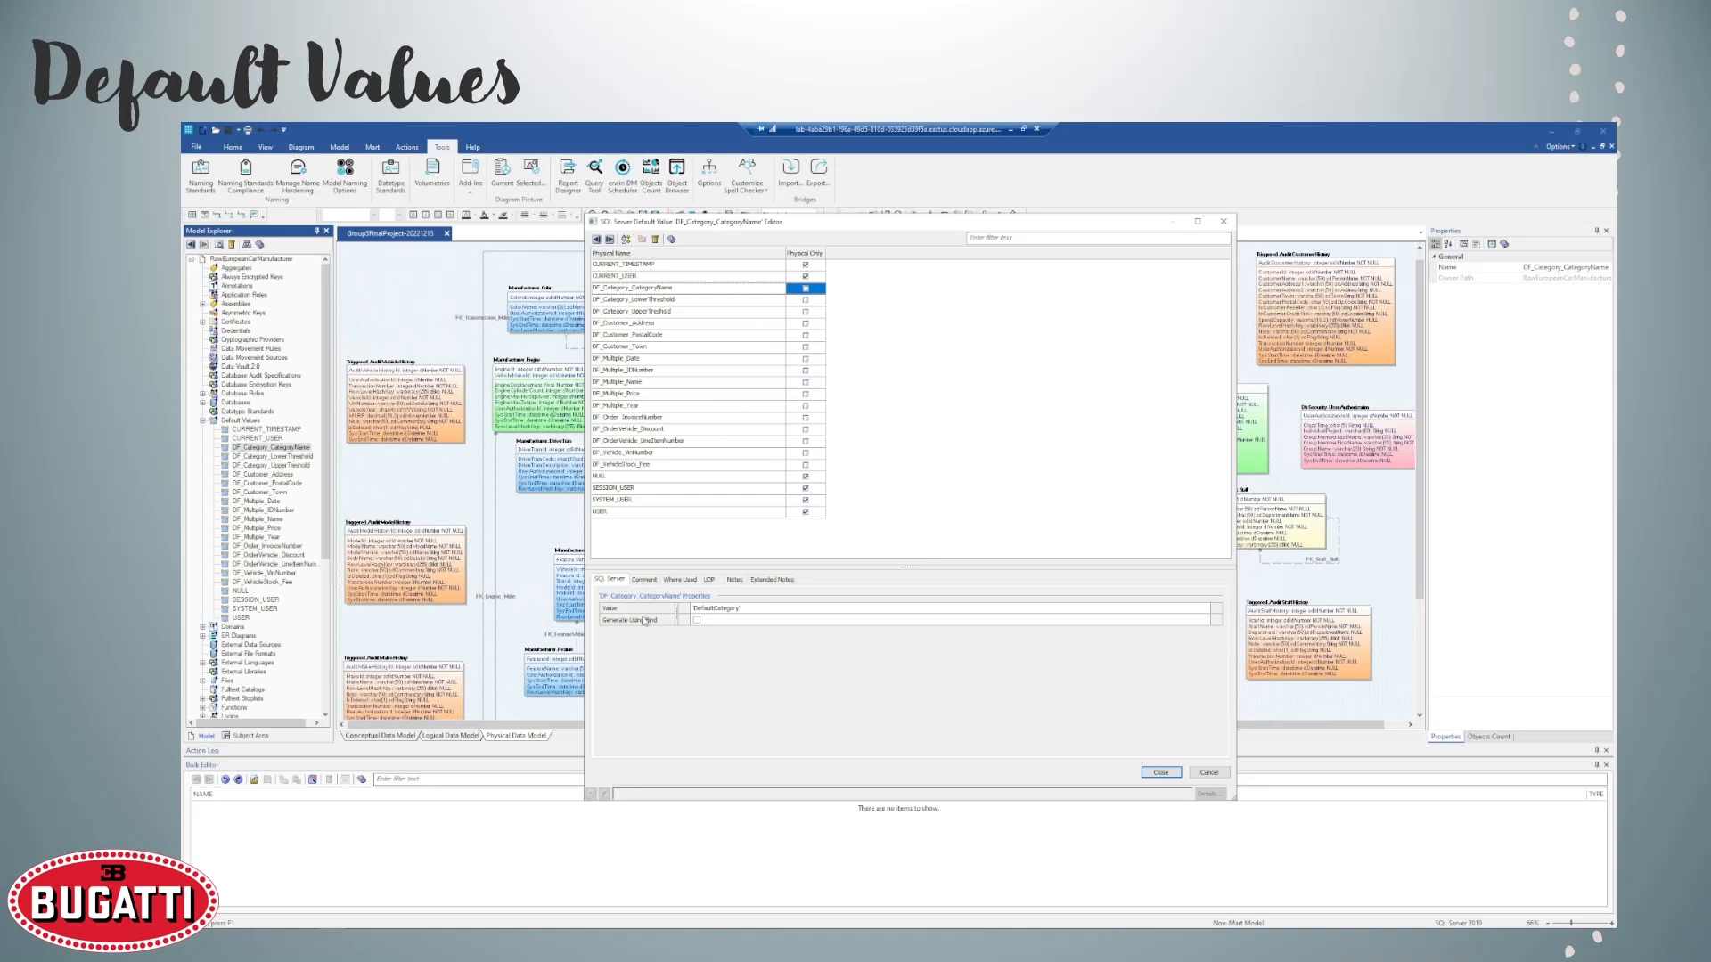
key("Down")
key("Down")
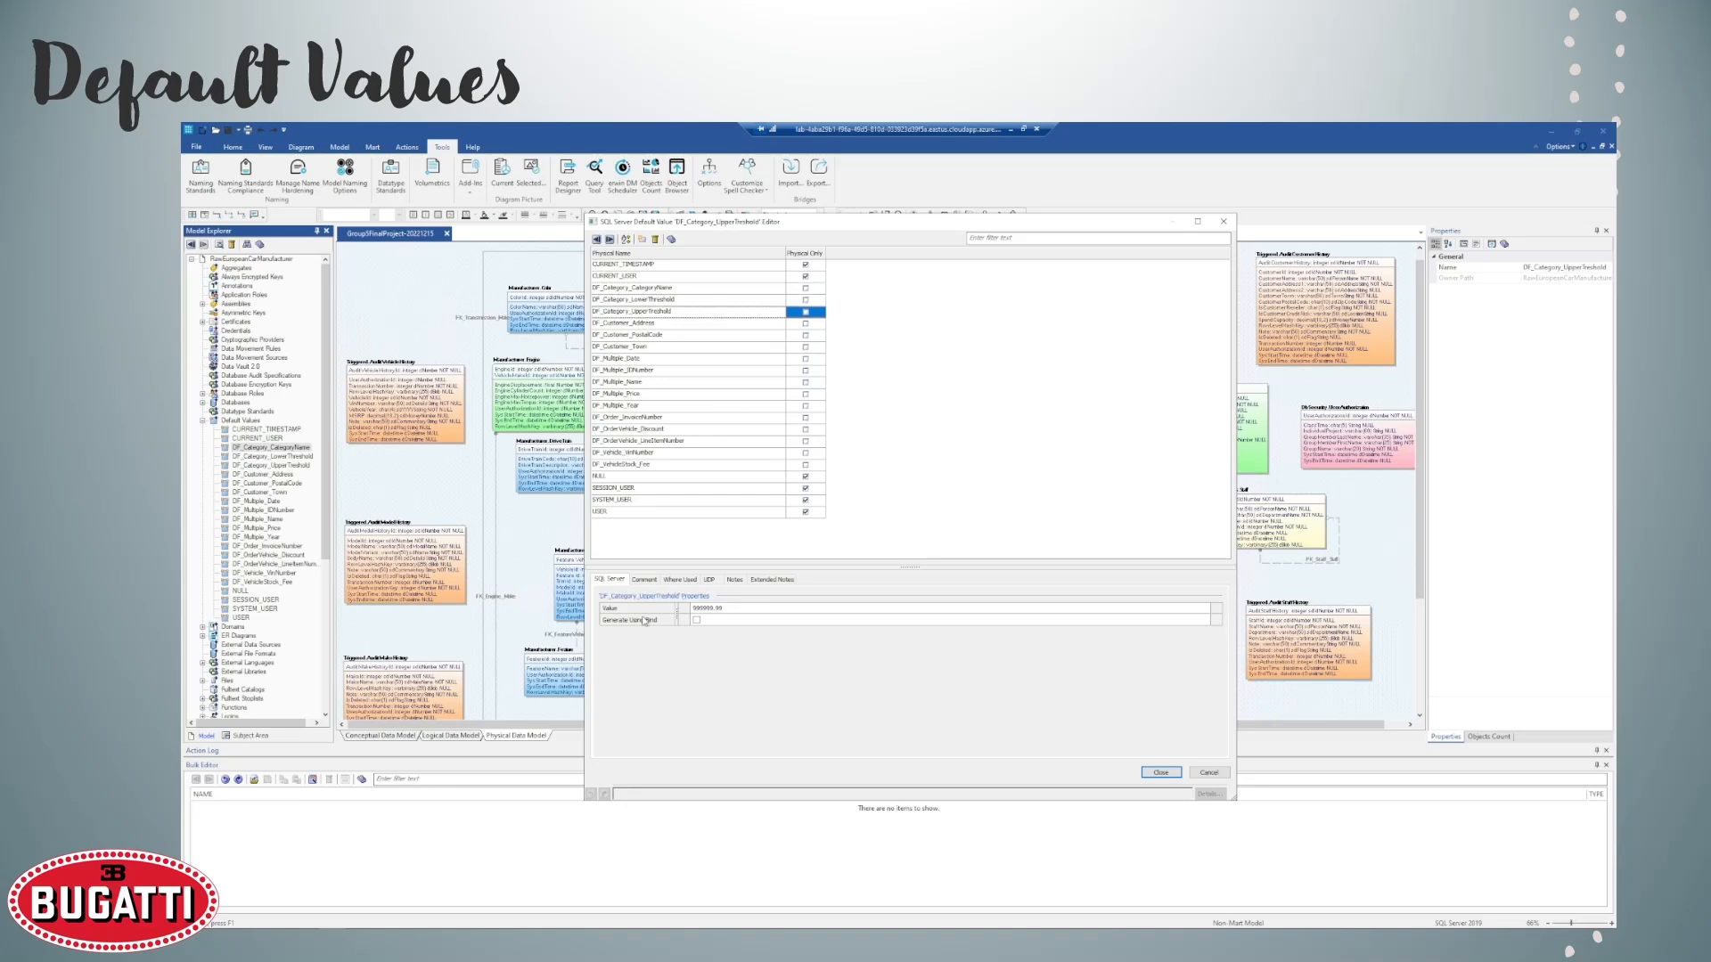
key("Down")
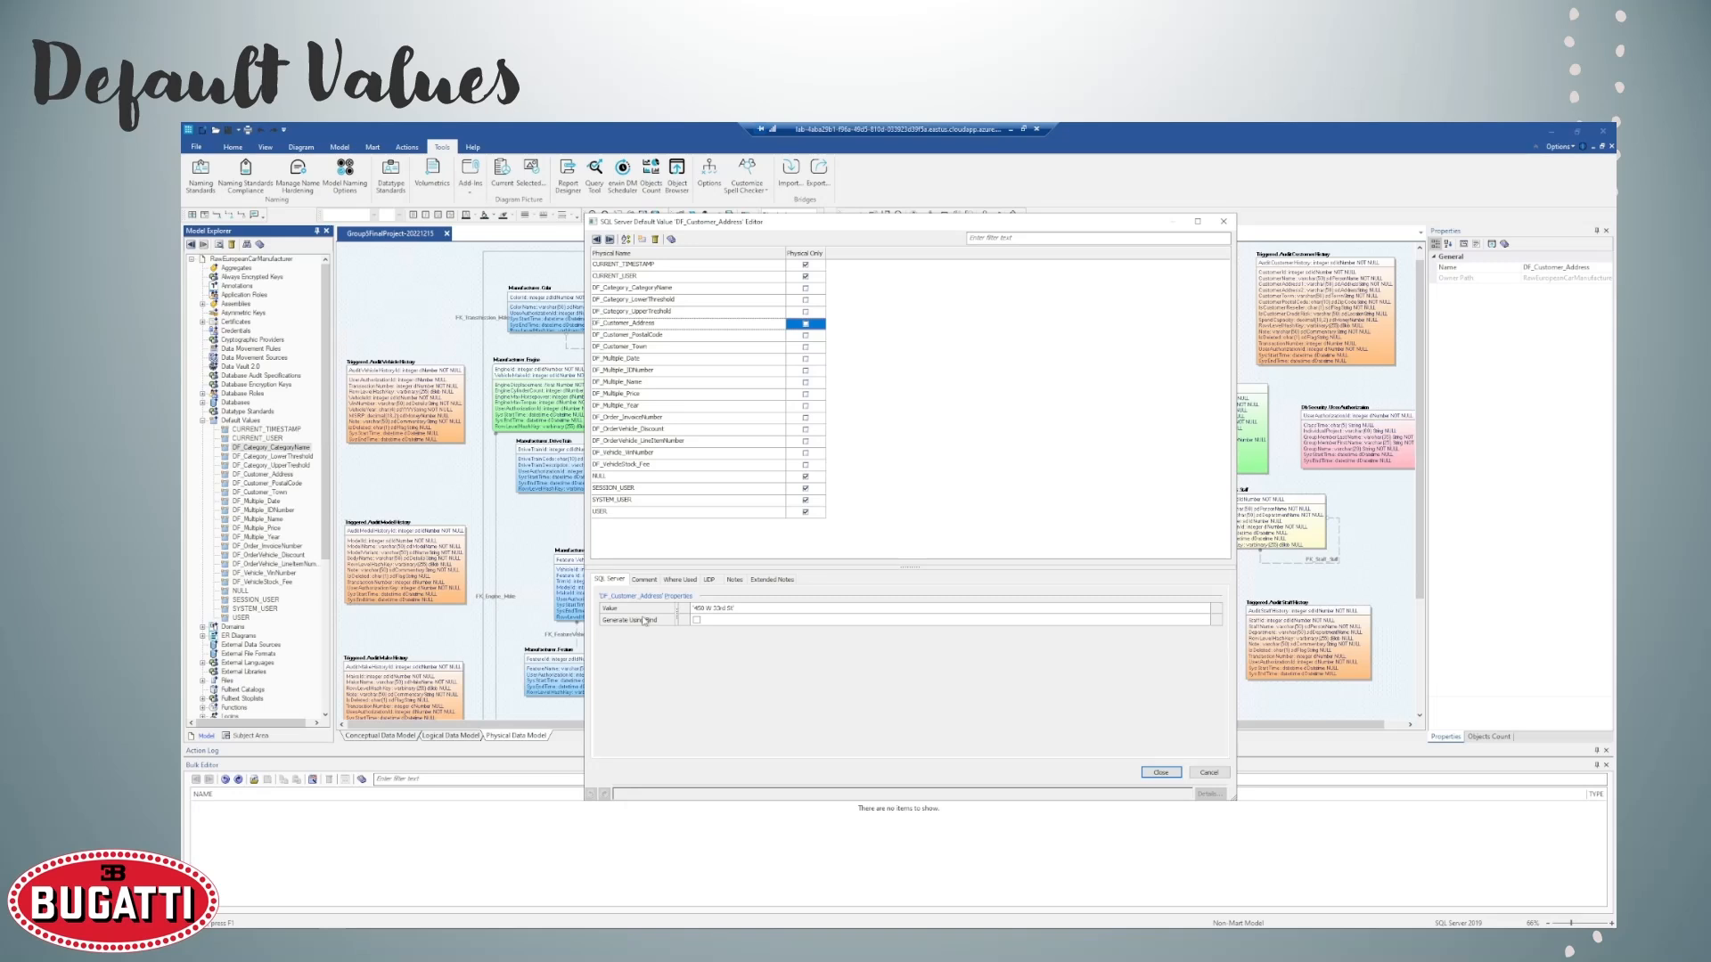
key("Up")
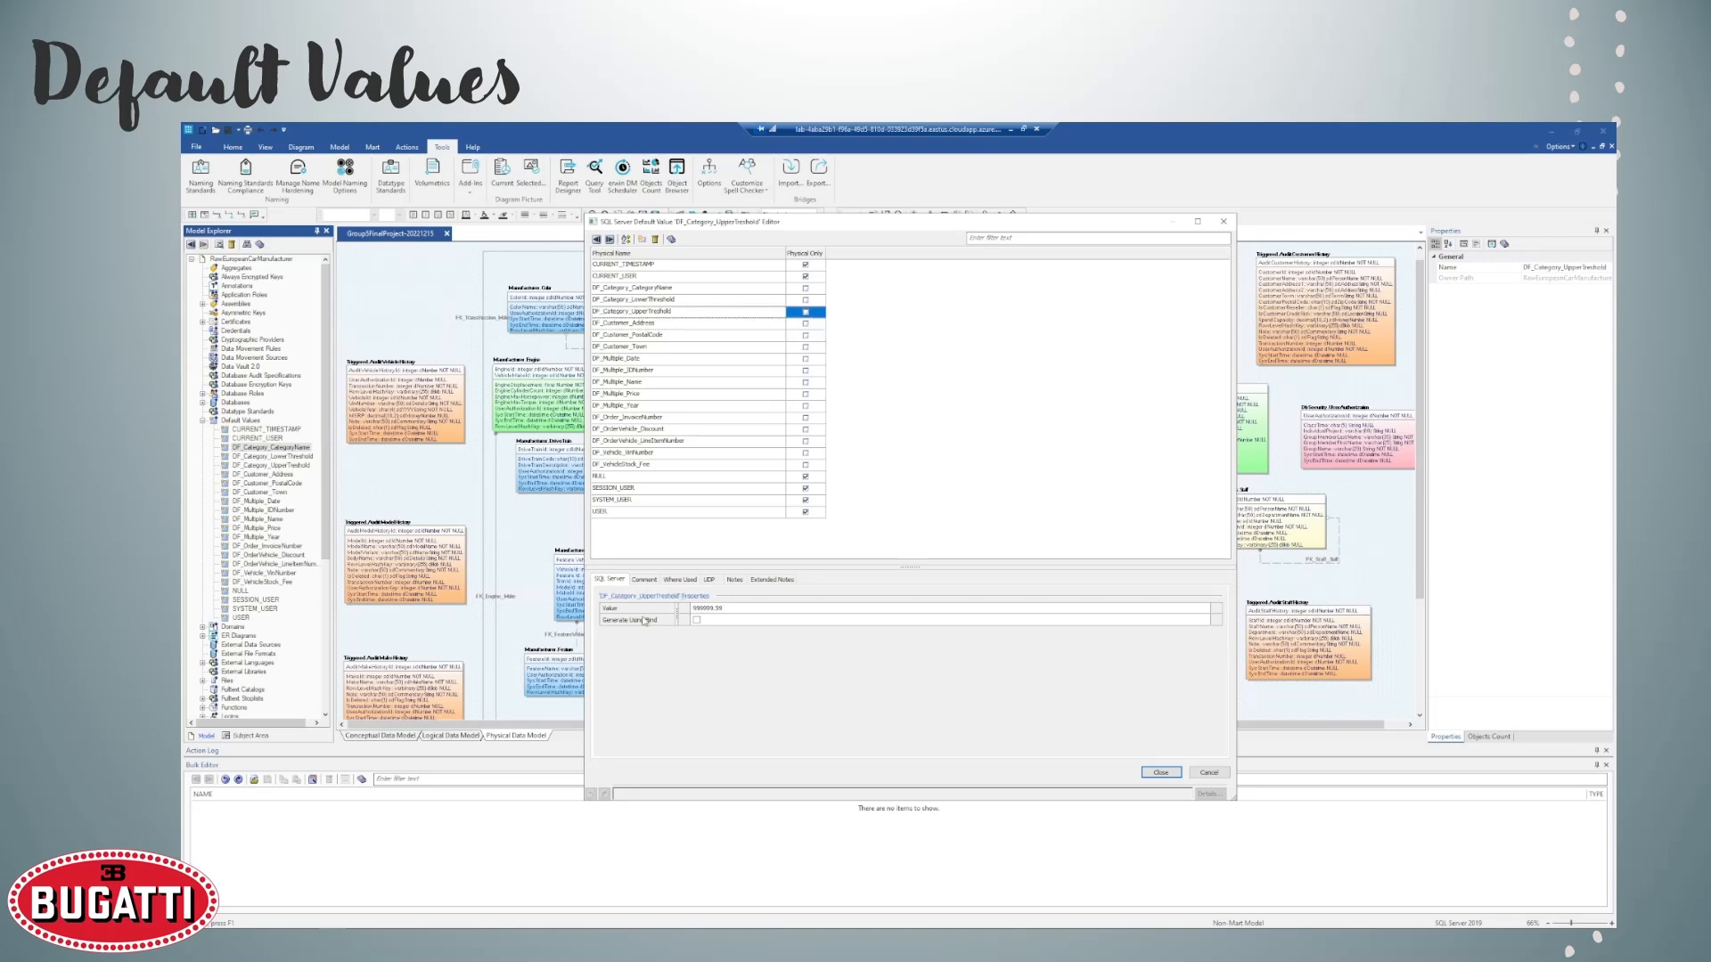
key("Up")
key("Down")
key("Down")
key("Down")
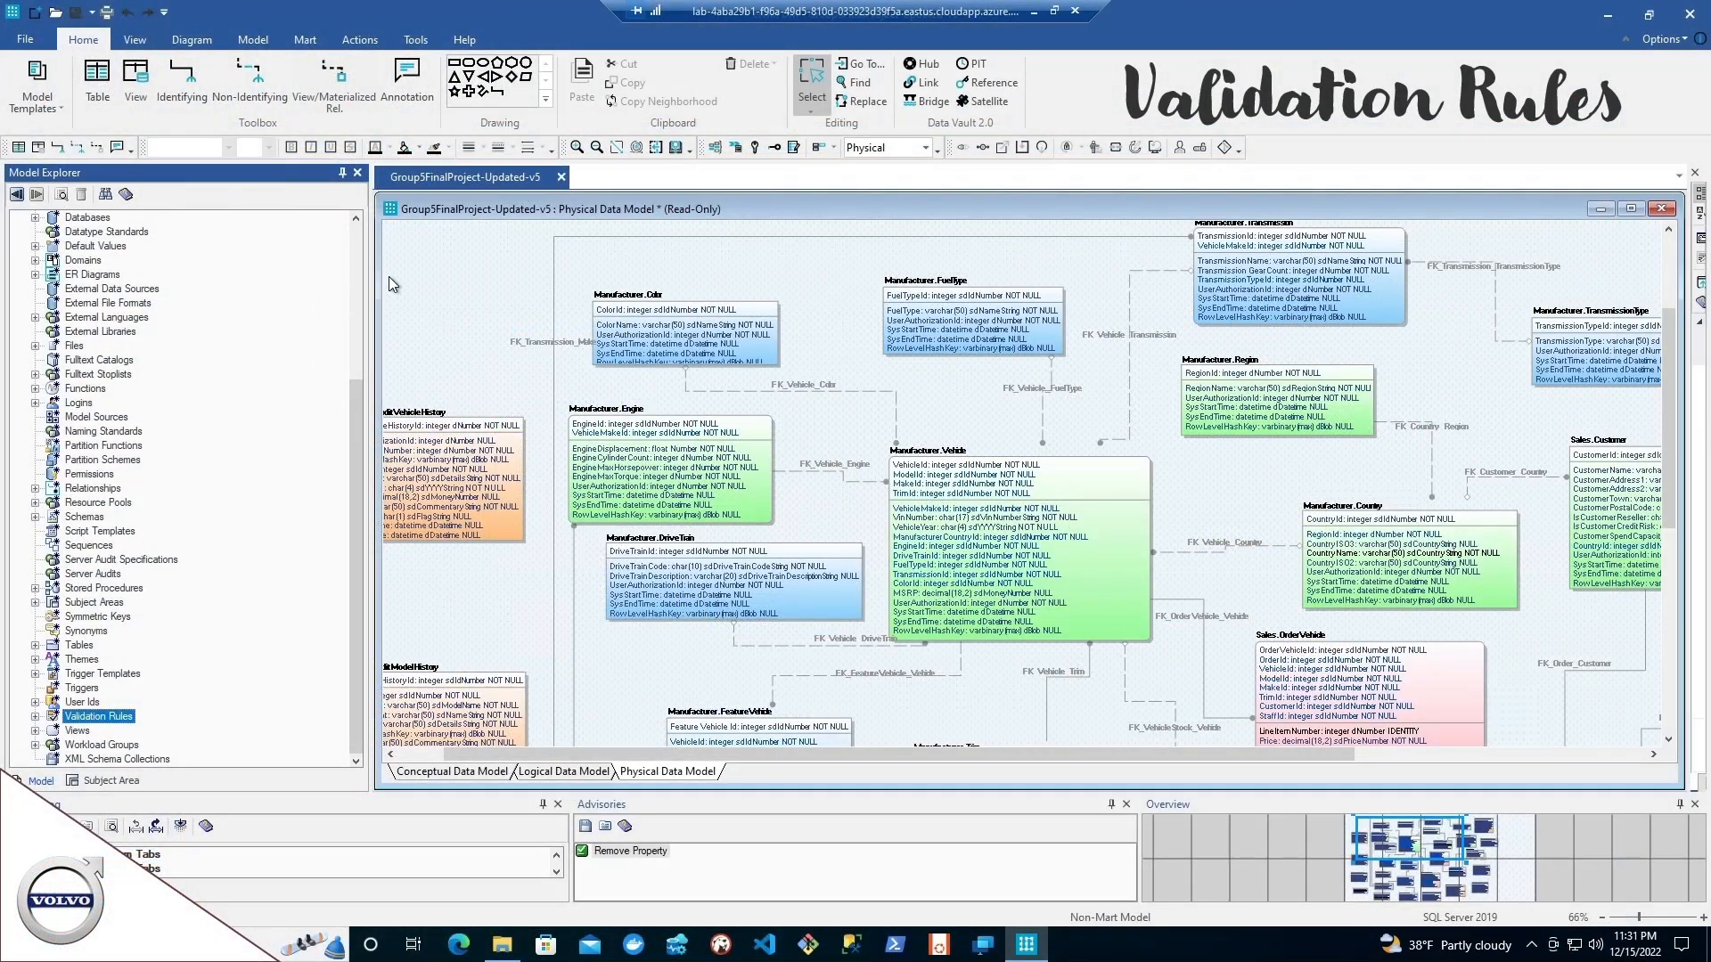
- Expand Validation Rules in the model tree and open the properties of the CK_Customer_PostalCode rule
left_click(35, 716)
scroll(121, 684, "down", 1)
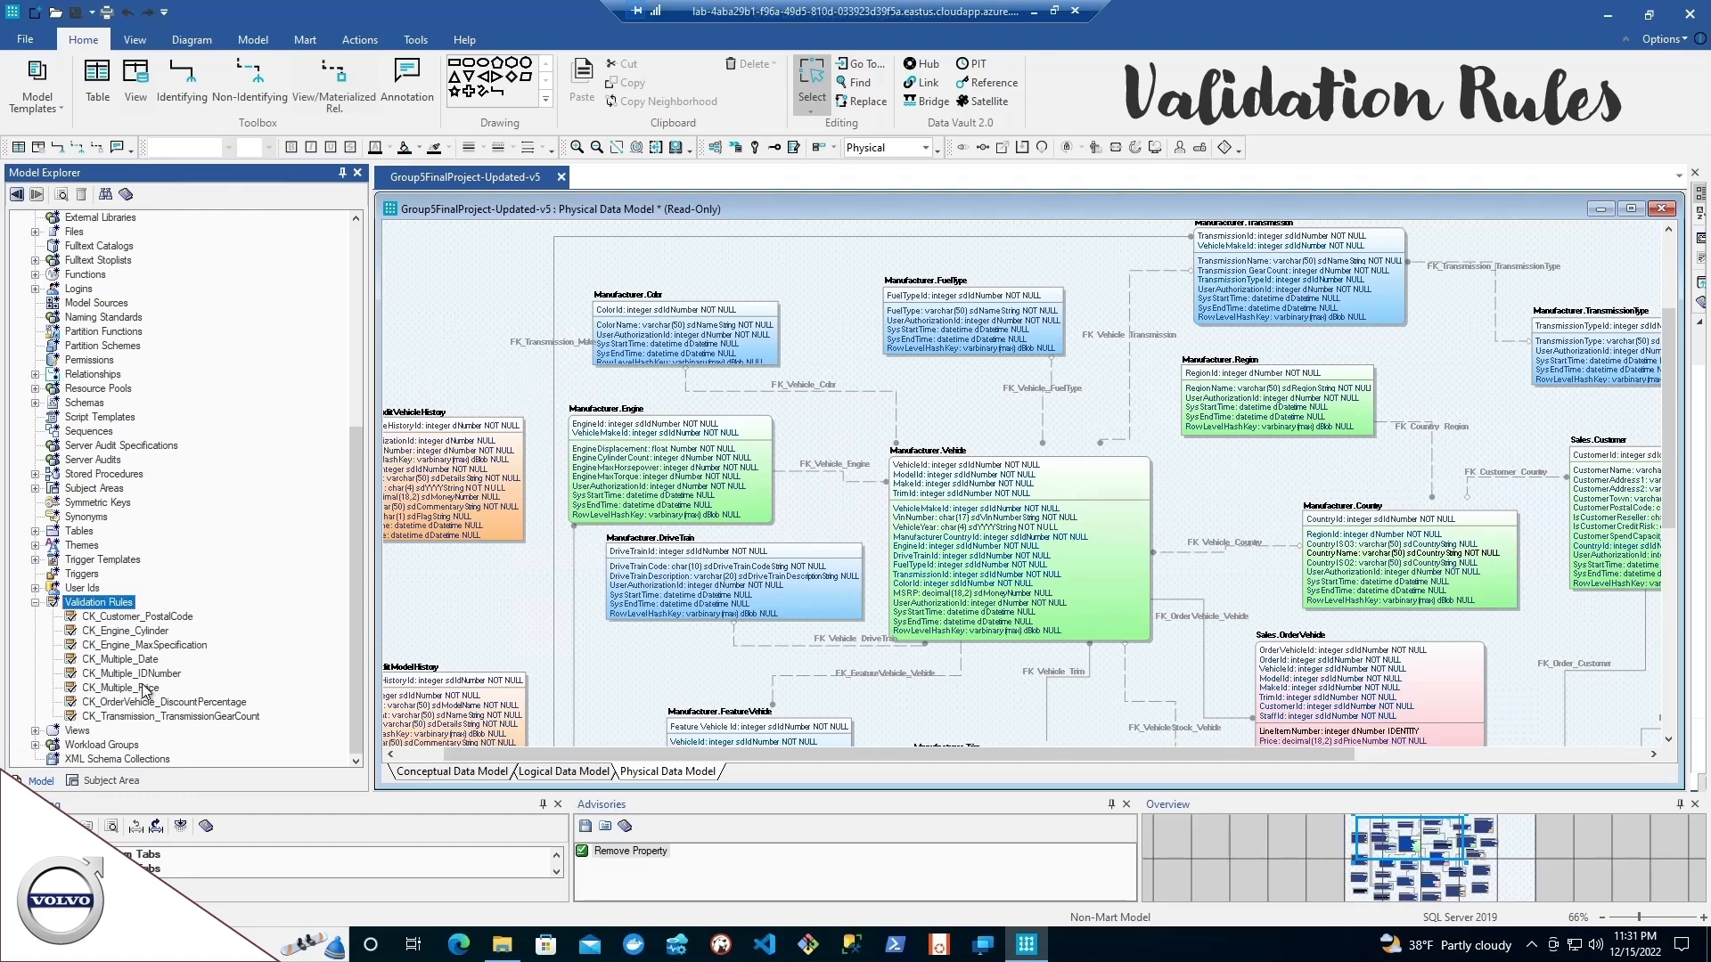
right_click(165, 617)
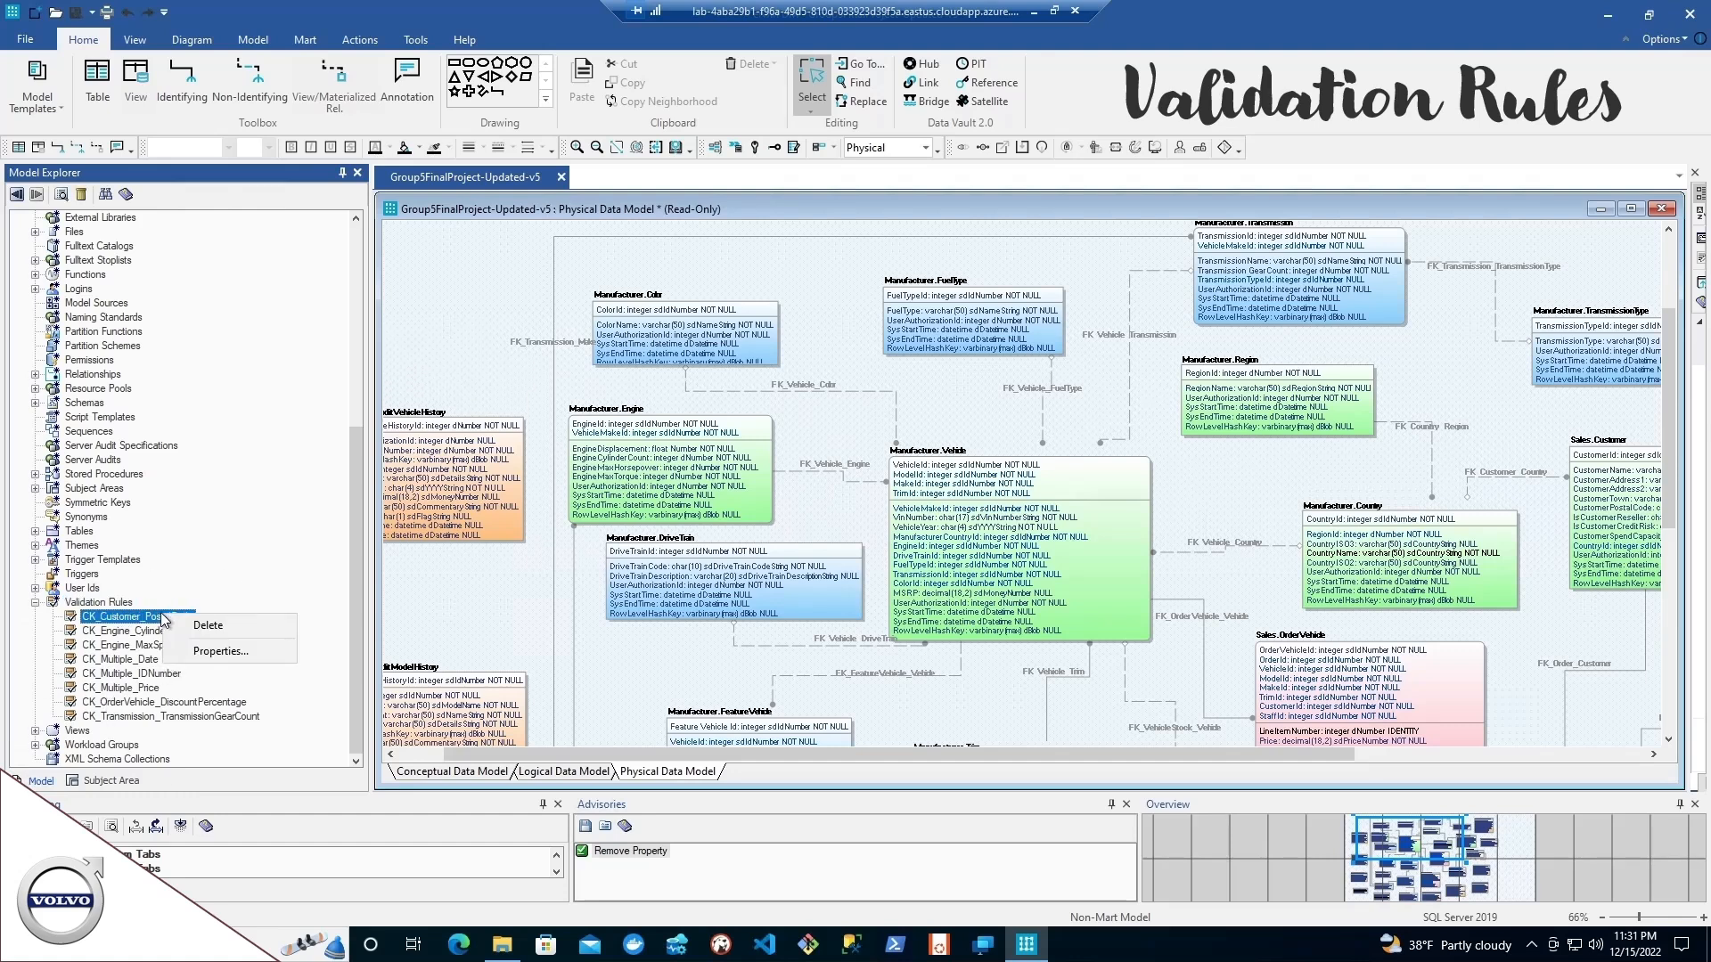
left_click(210, 653)
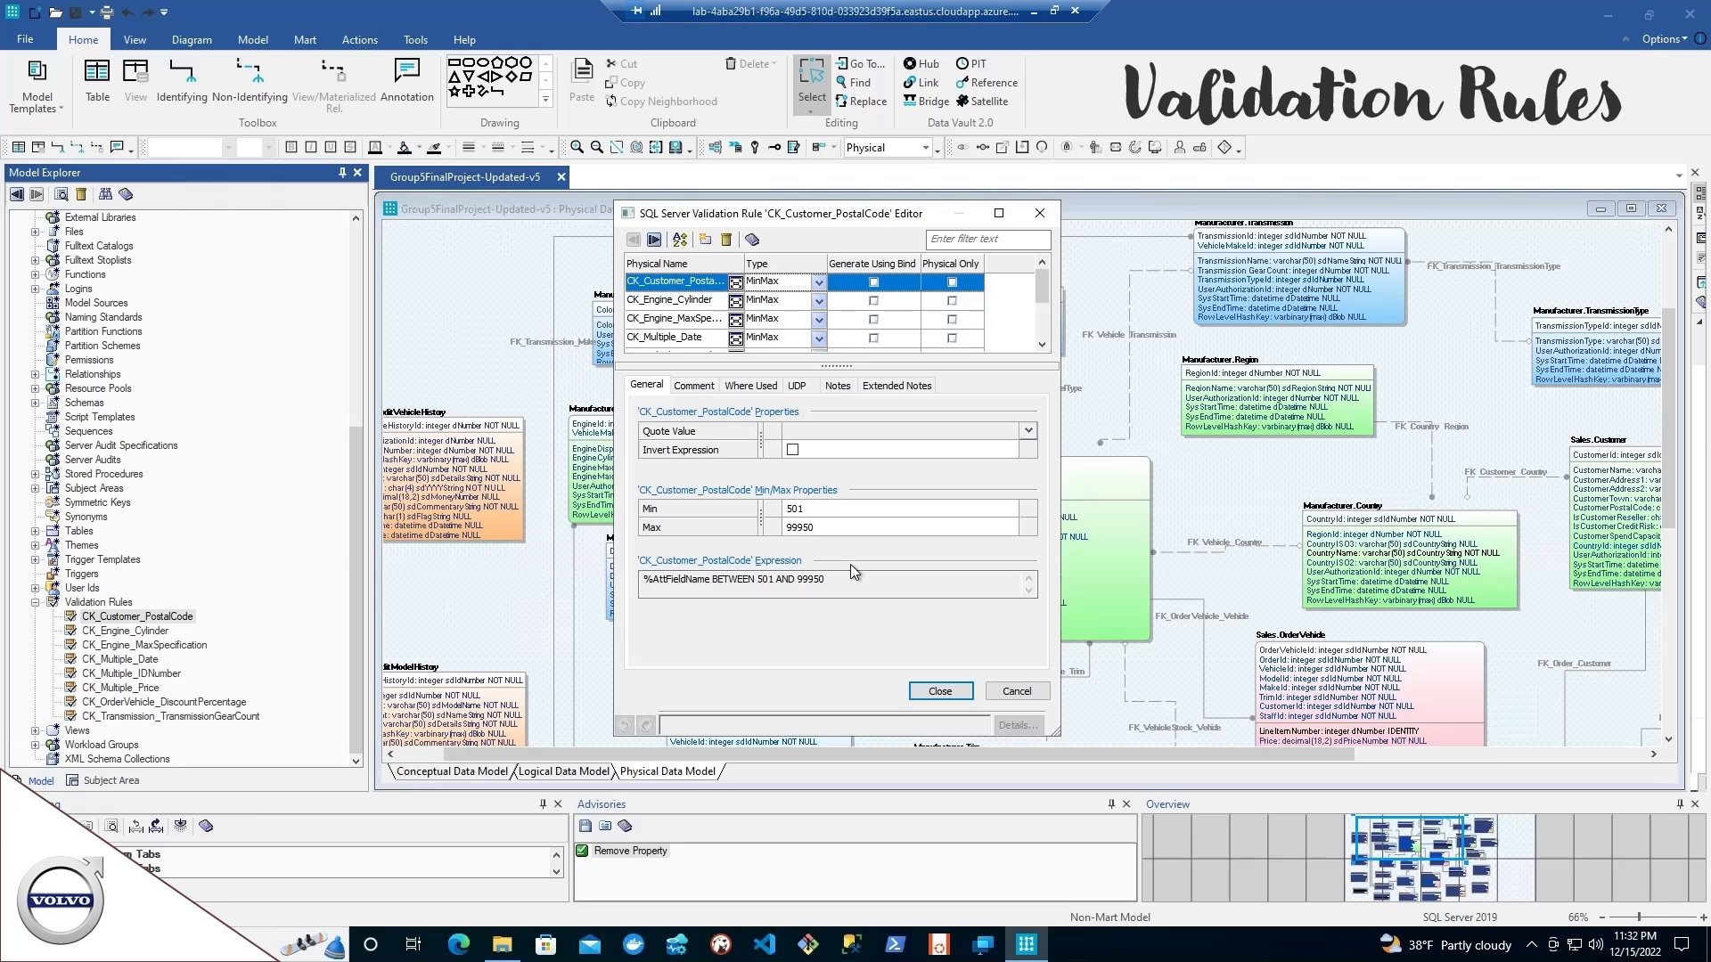
- Review the min/max limits and expressions of the CK_Engine_Cylinder, CK_Engine_MaxSpecification and CK_Multiple_Date rules
left_click(701, 302)
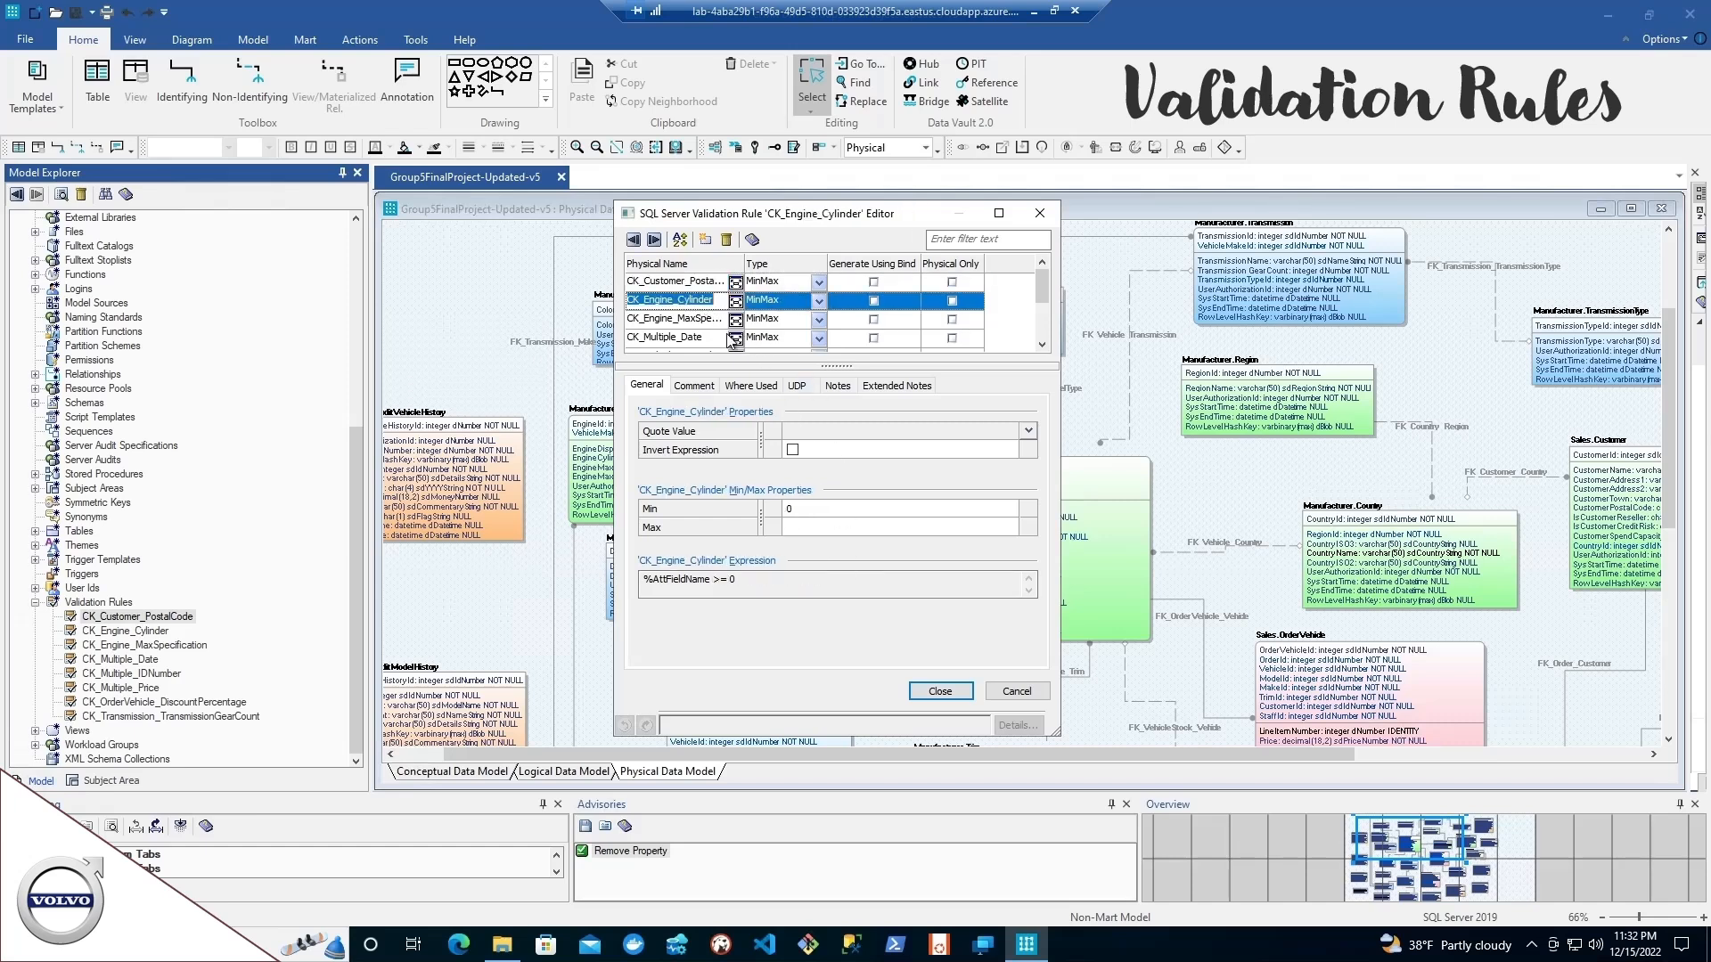
left_click(696, 325)
left_click(698, 303)
left_click(704, 319)
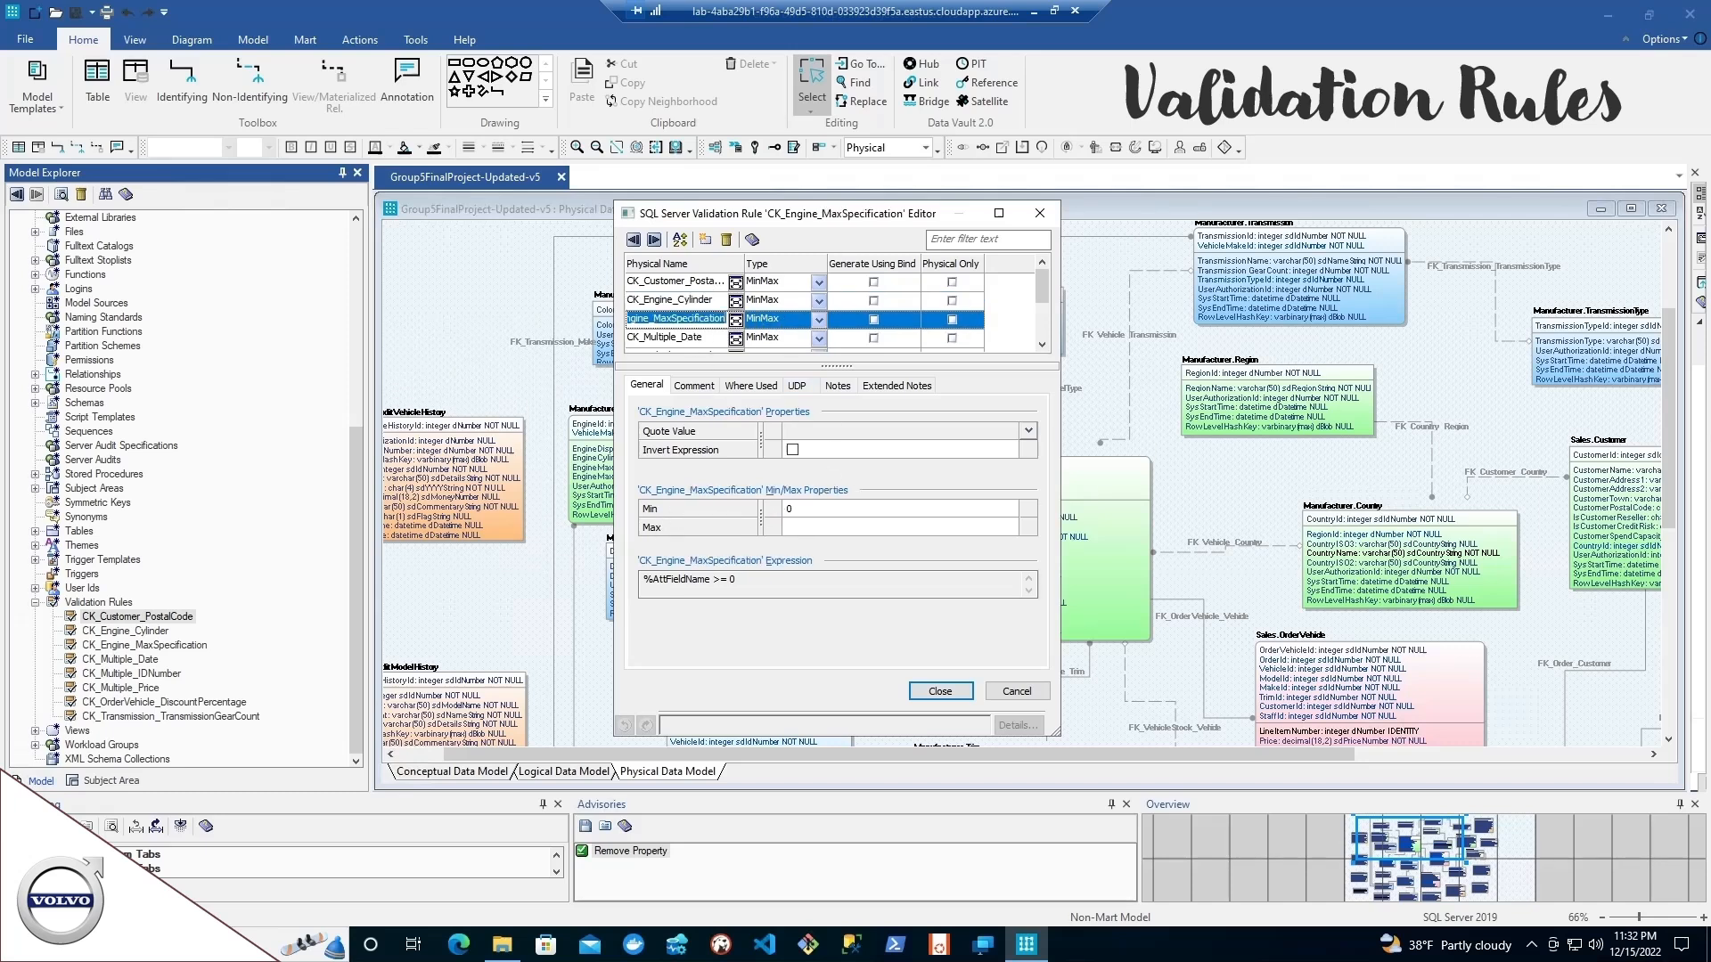
left_click(709, 336)
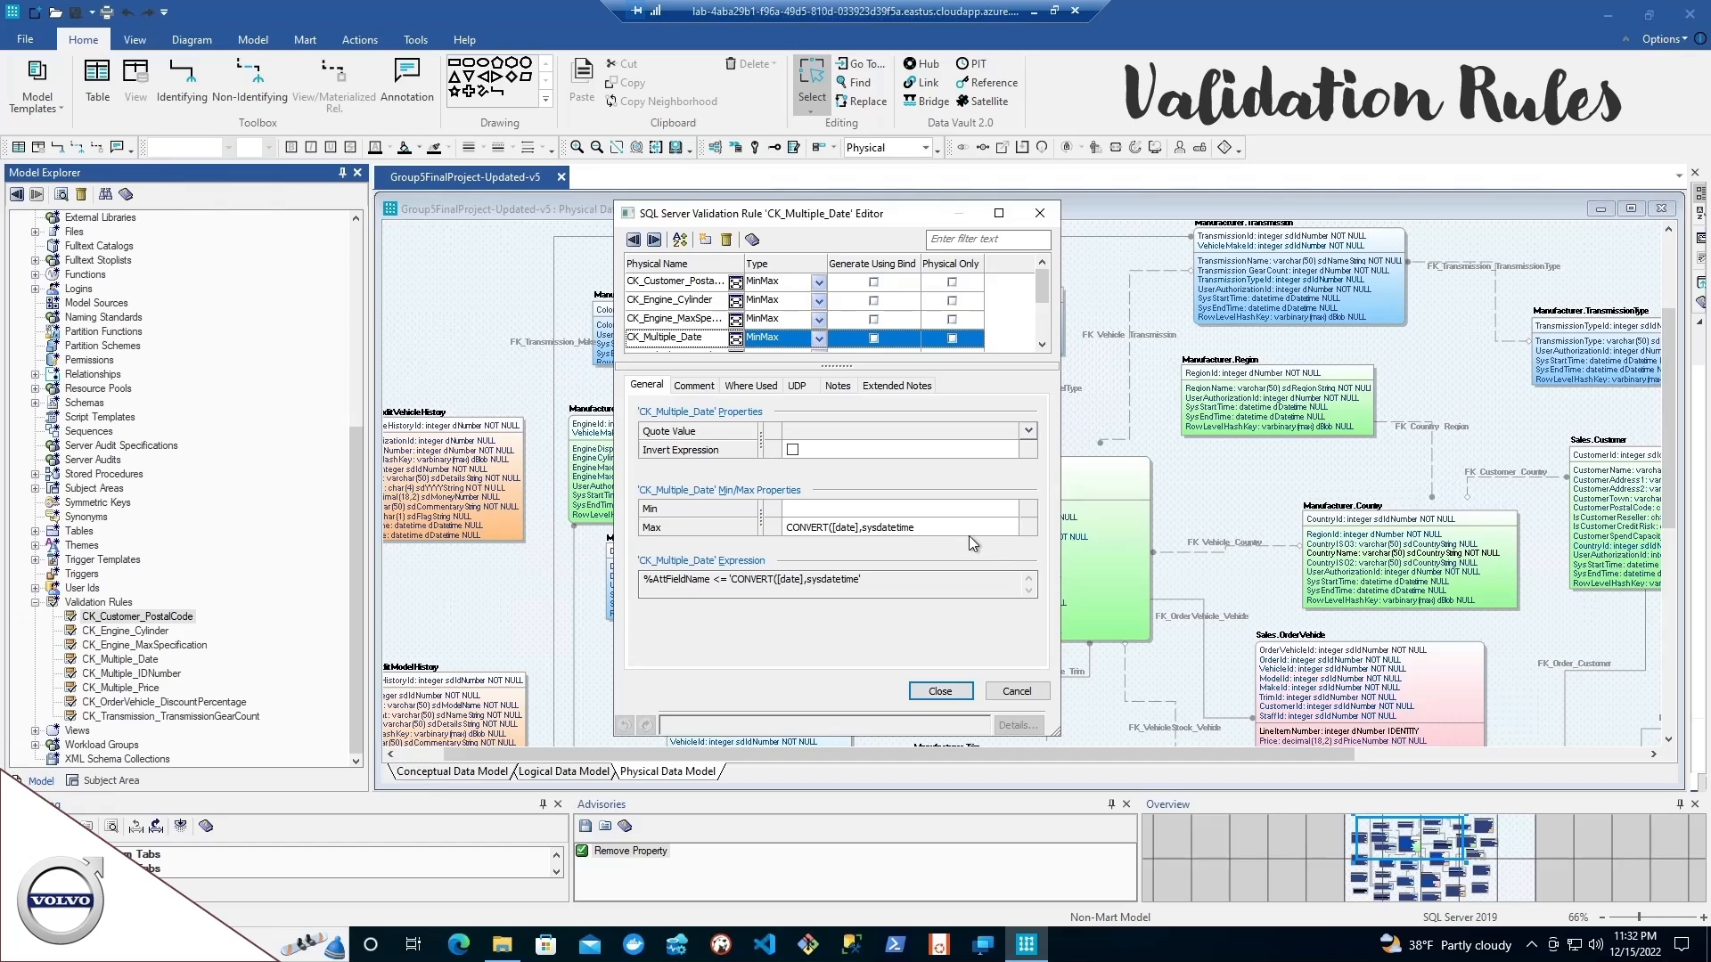
- Review the min/max limits and expressions of the CK_Multiple_IDNumber and CK_Multiple_Price rules
scroll(690, 330, "down", 1)
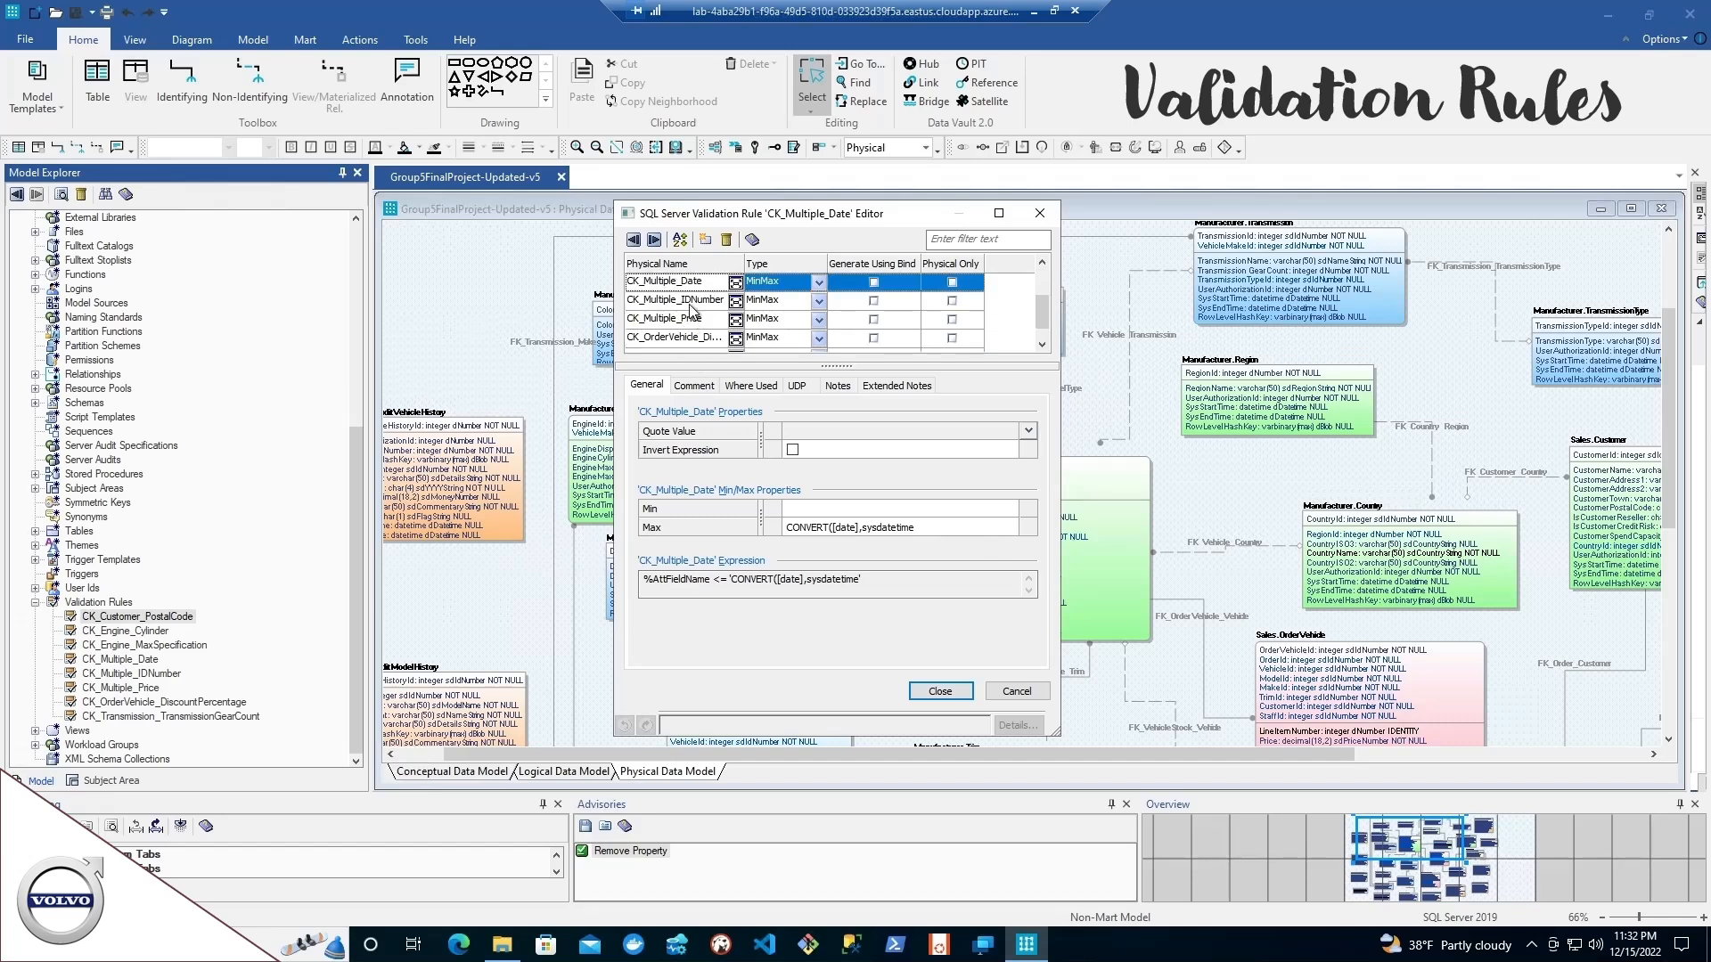
left_click(695, 303)
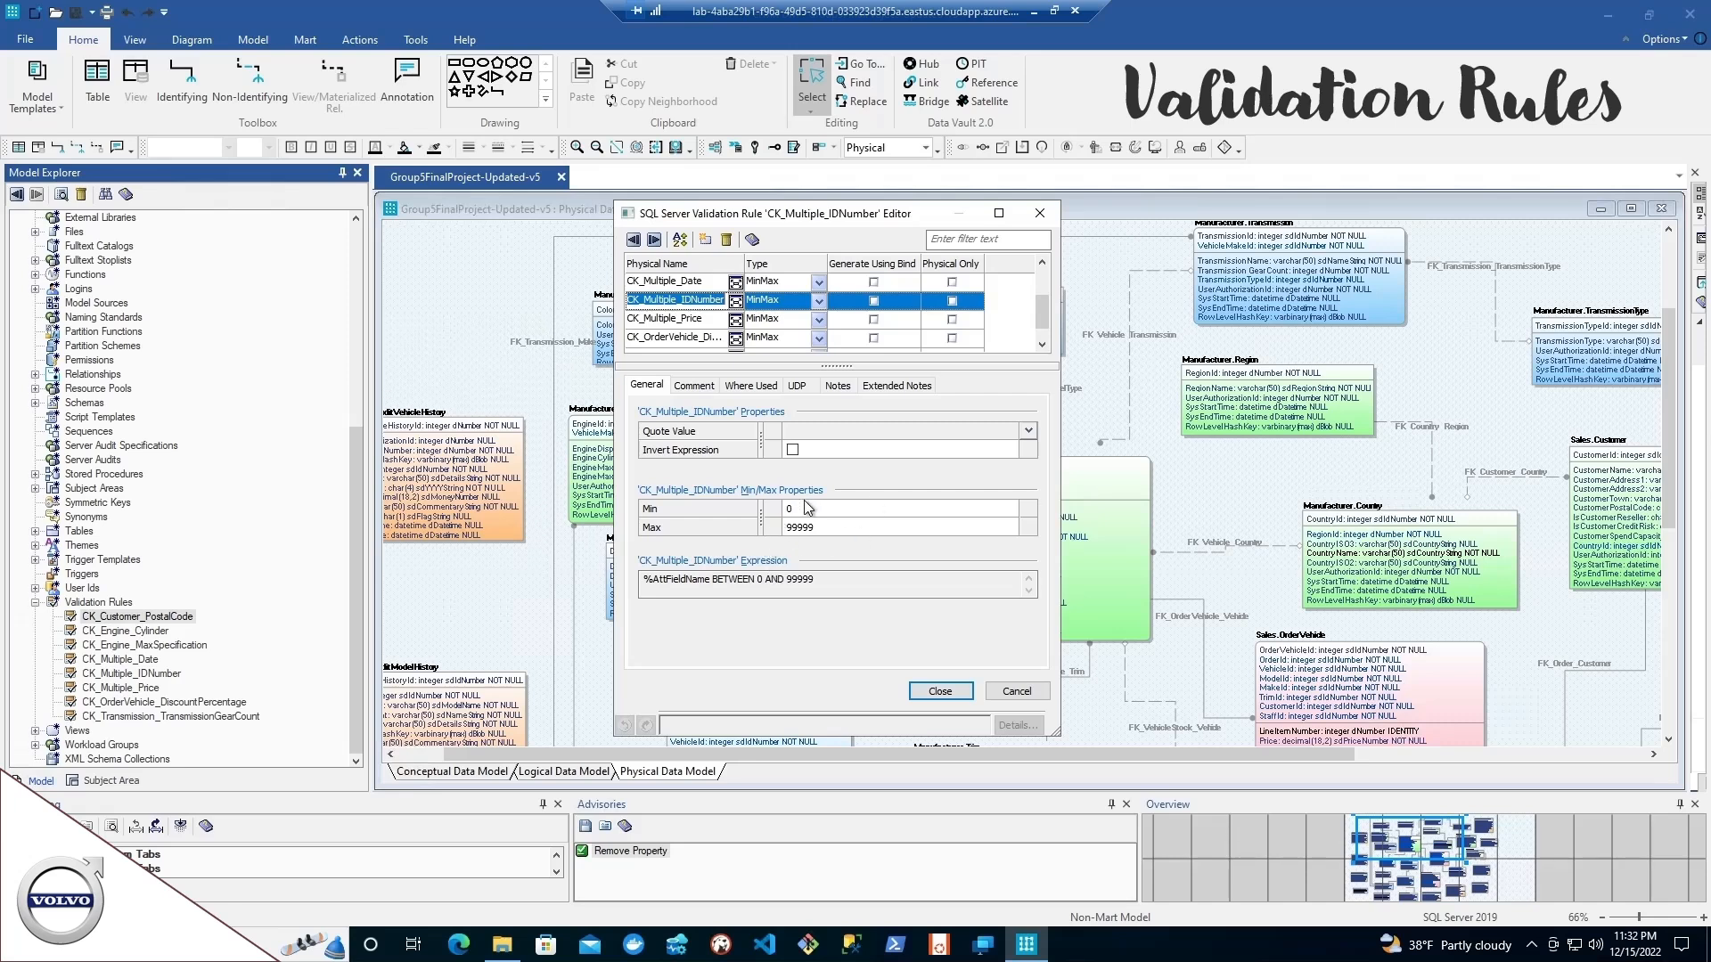
left_click(811, 579)
left_click(678, 319)
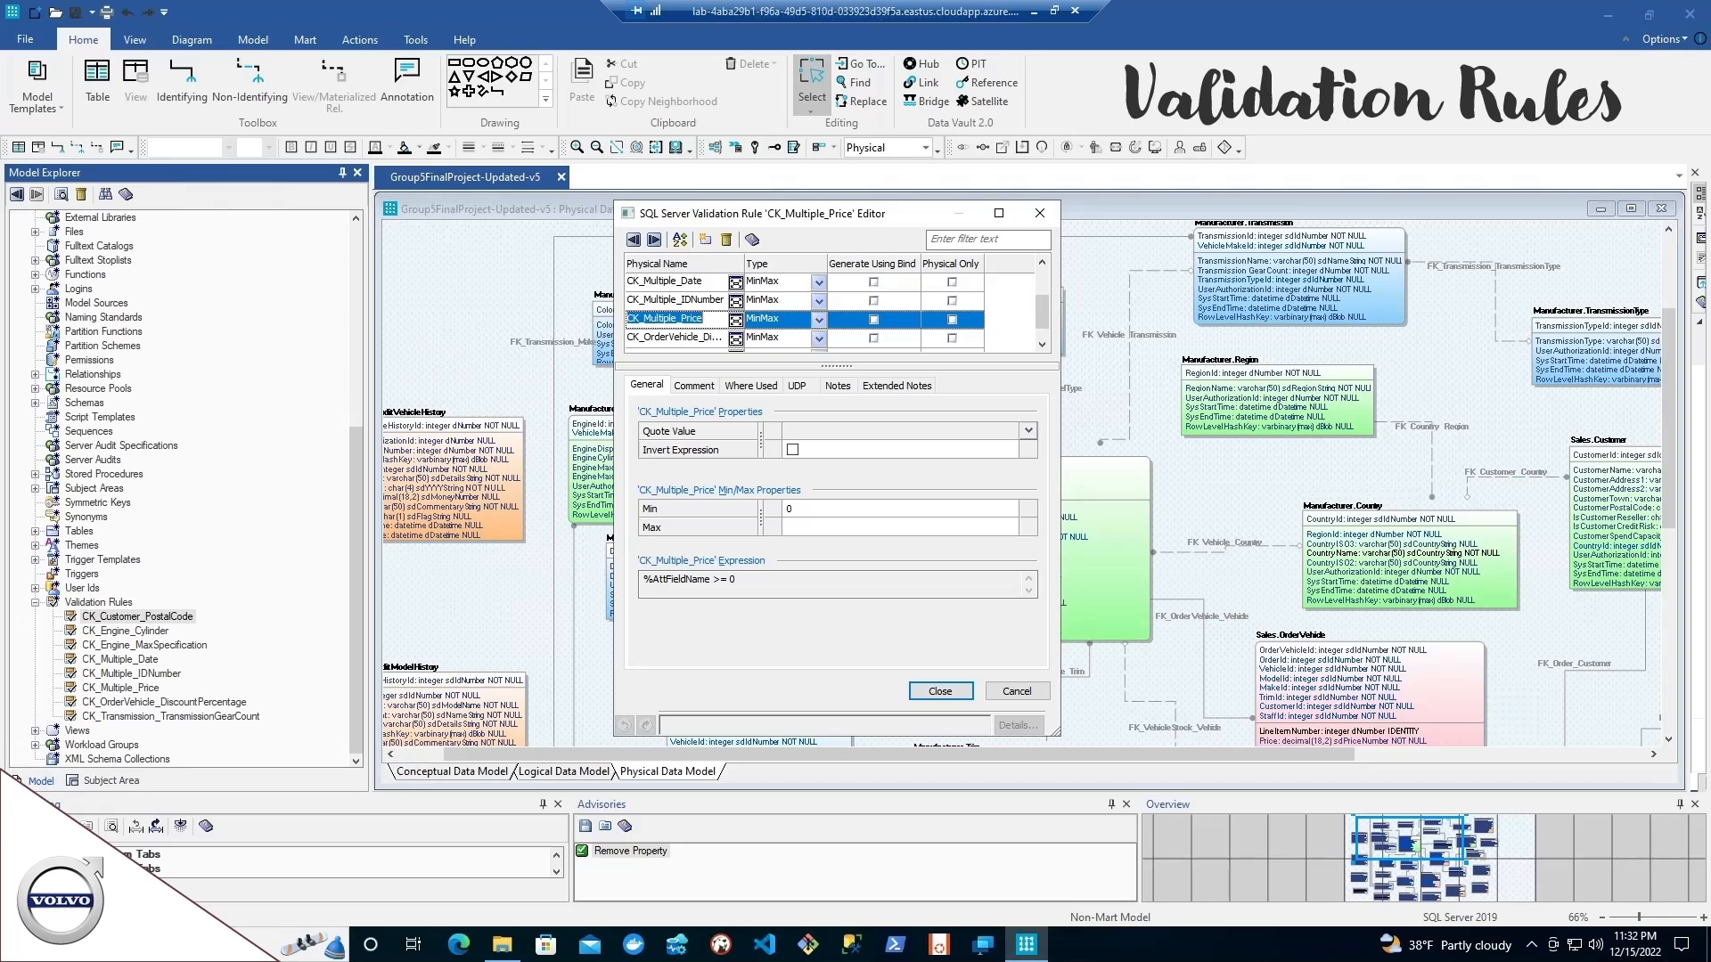
- Review the min/max limits and expressions of the CK_OrderVehicle_DiscountPercentage and CK_Transmission_TransmissionGearCount rules
left_click(682, 341)
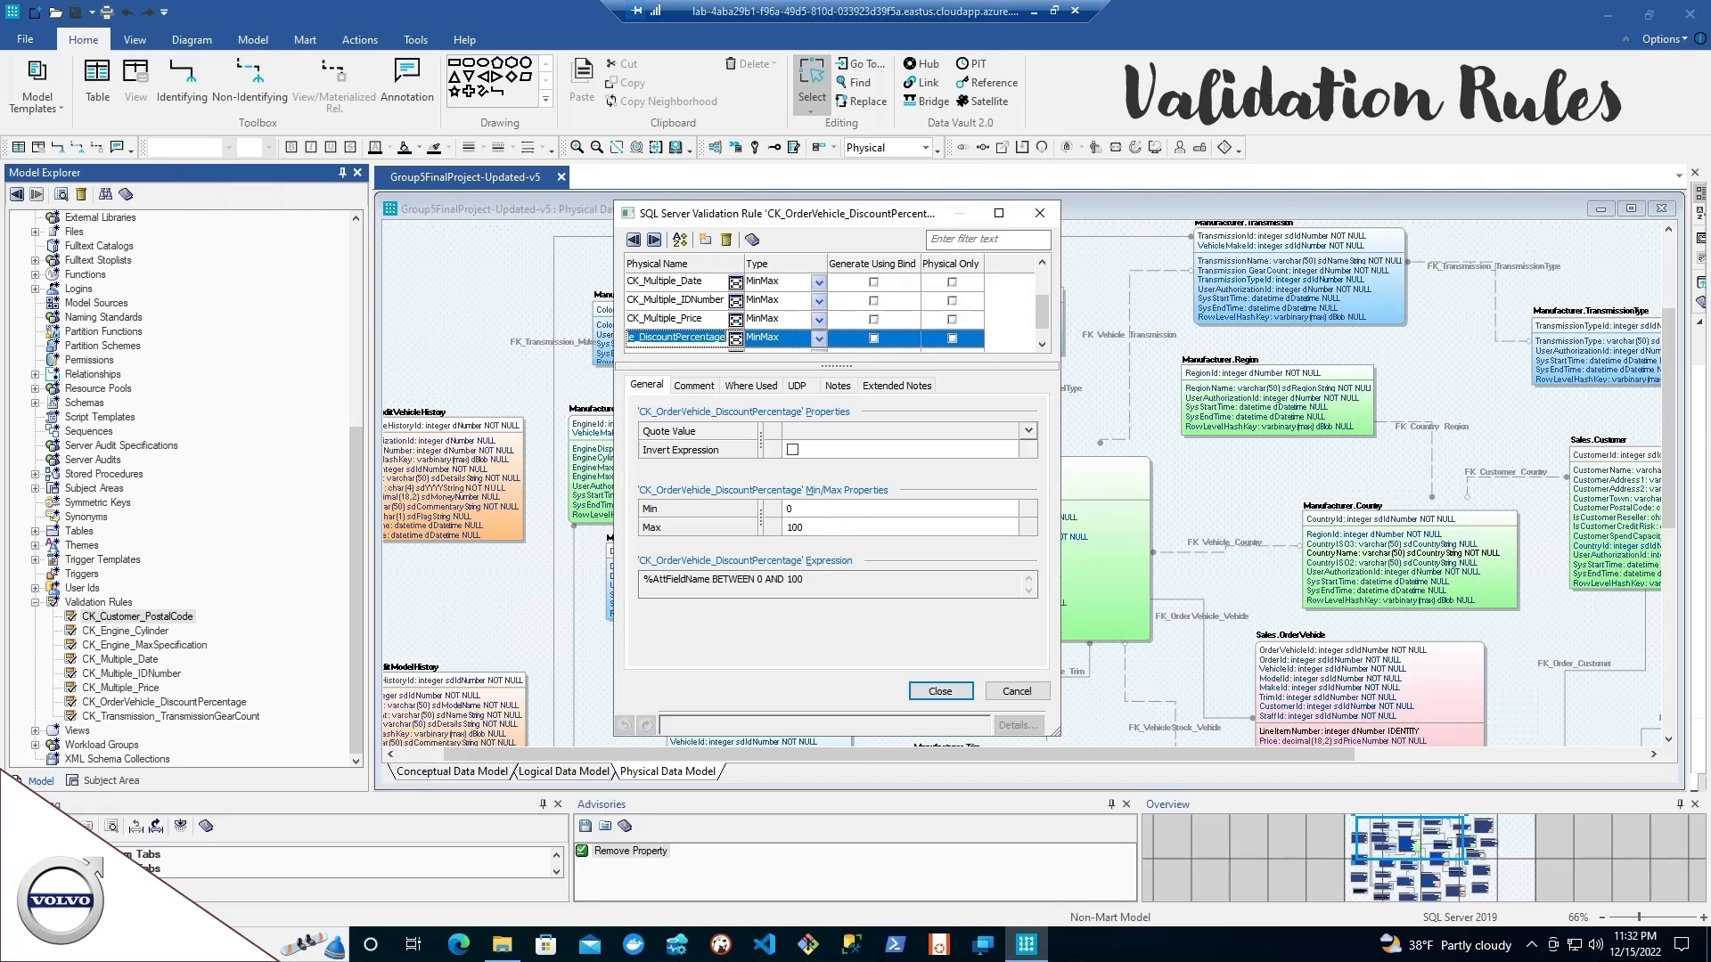
scroll(695, 328, "down", 1)
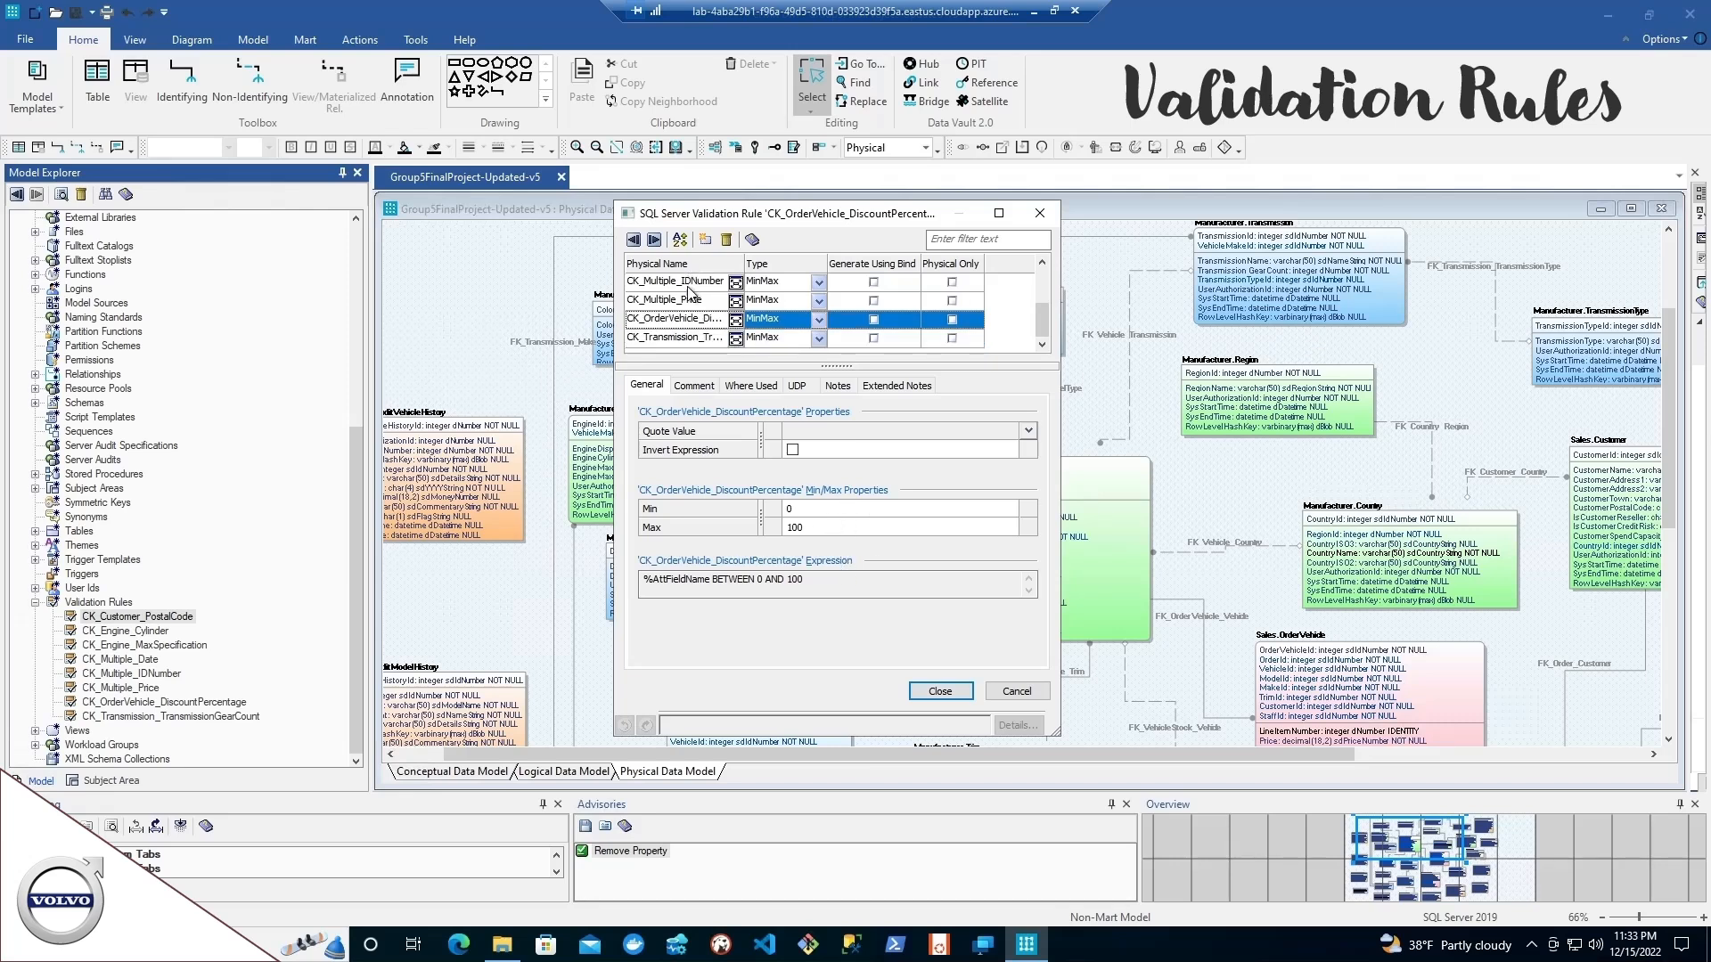
left_click(694, 338)
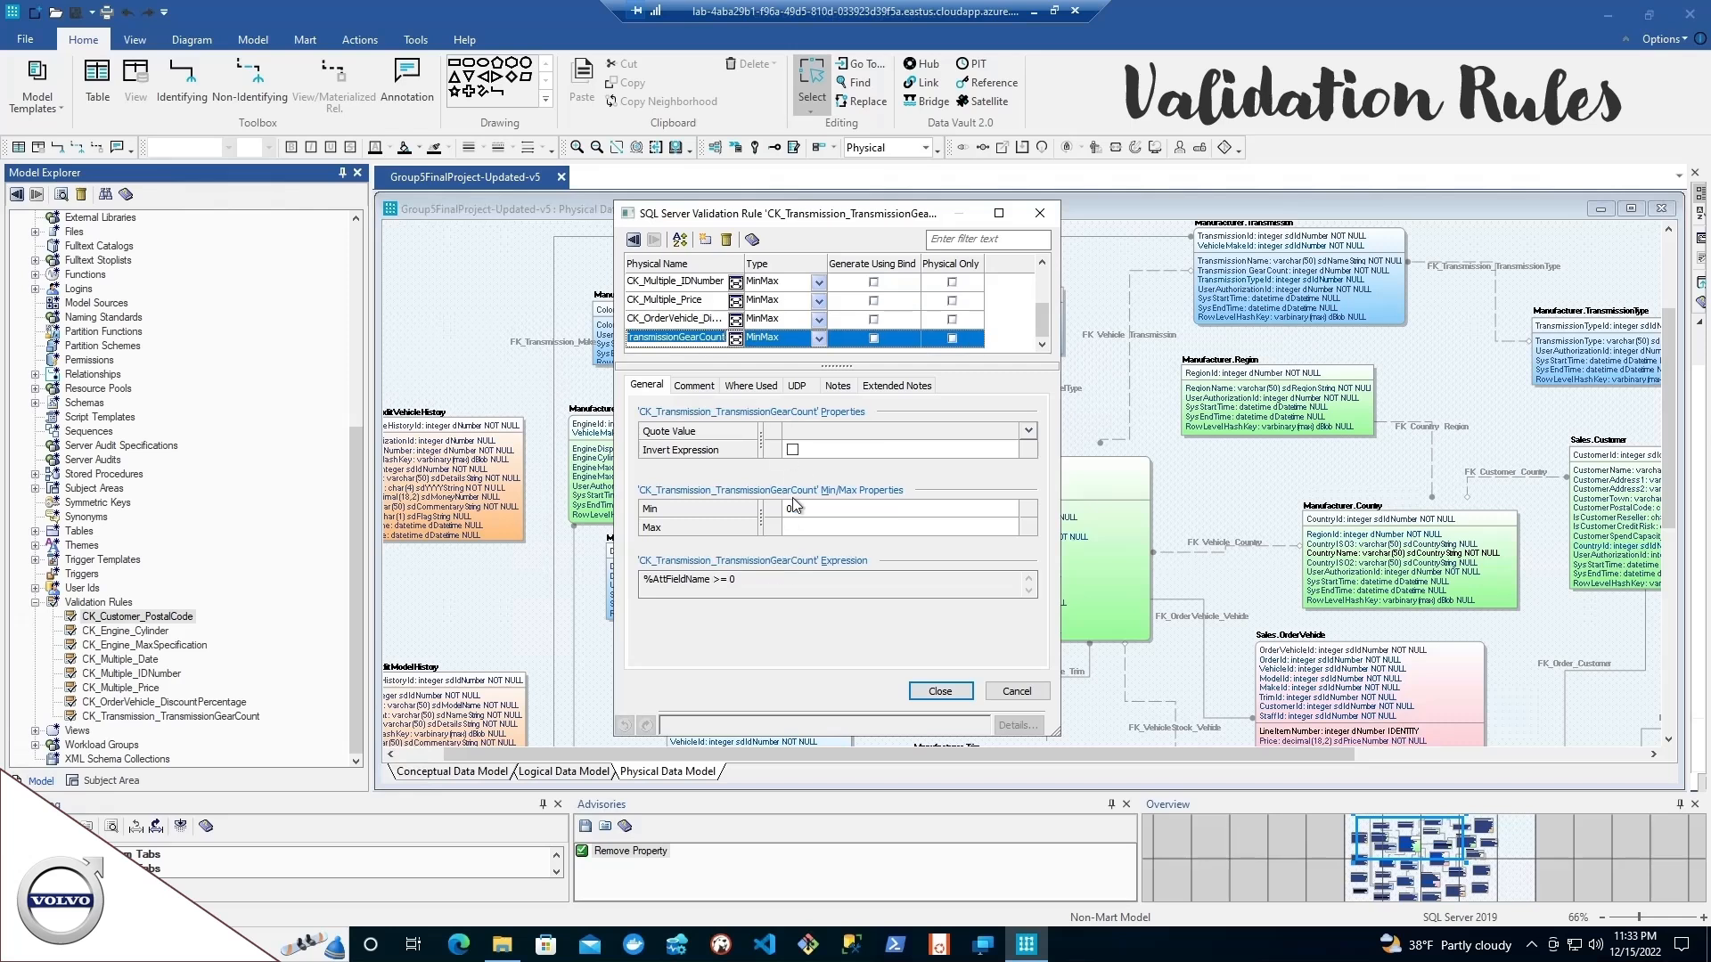
scroll(689, 330, "up", 1)
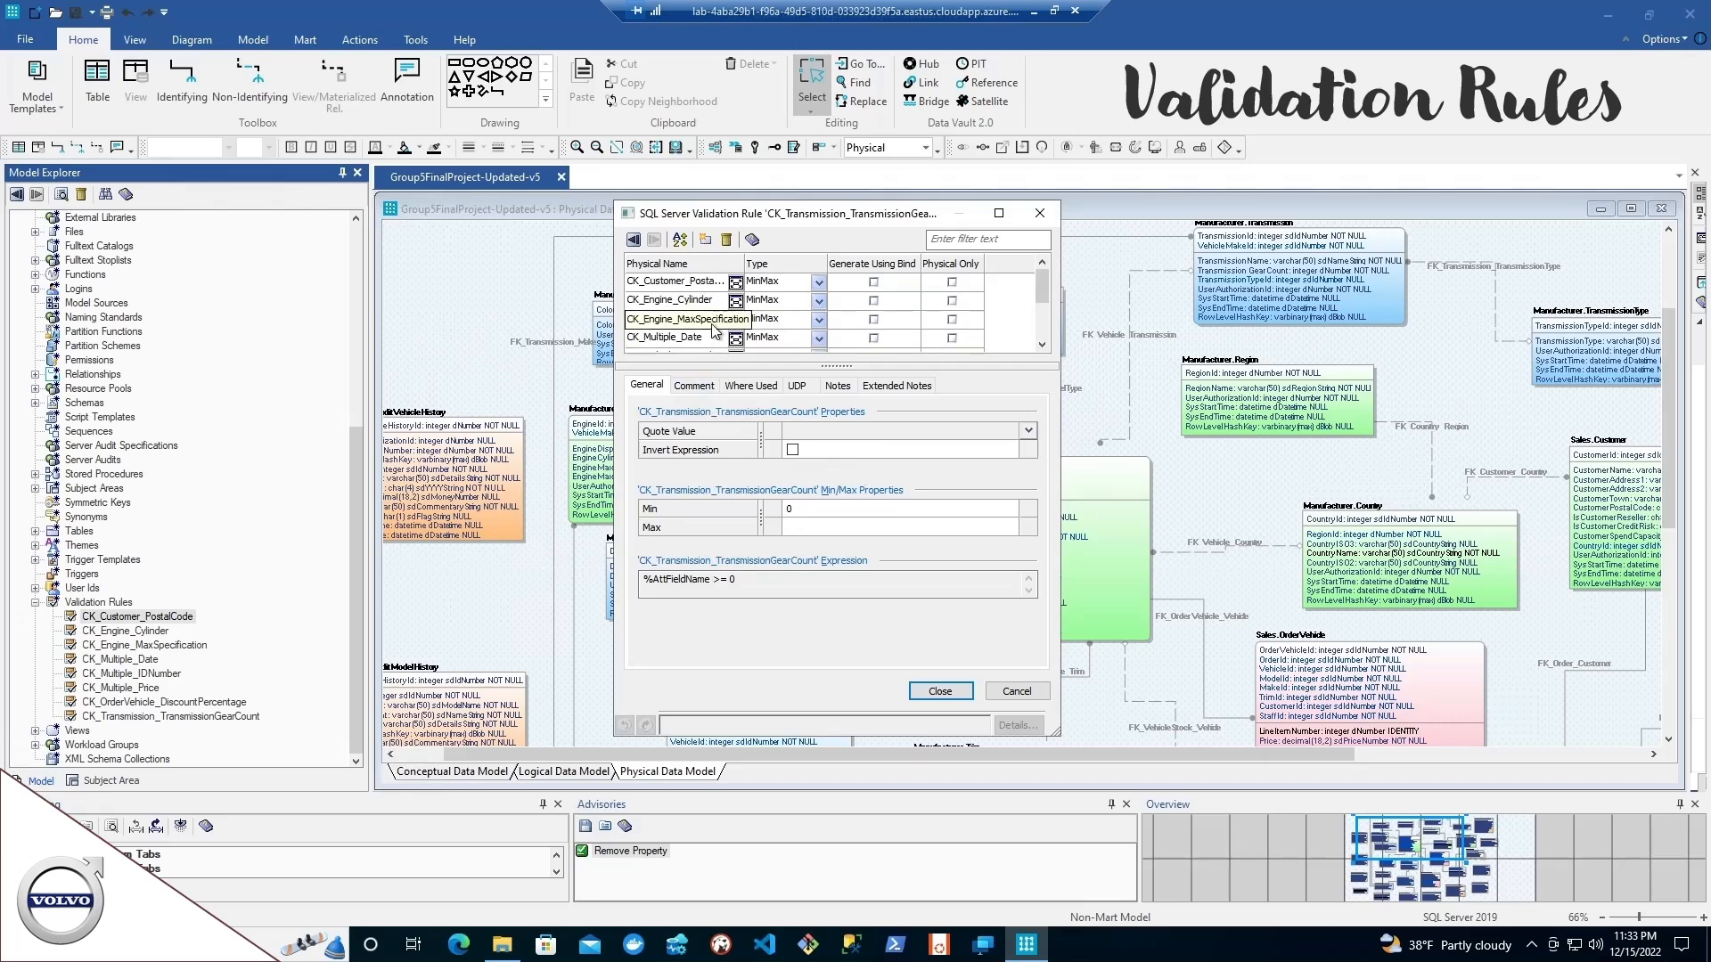
scroll(690, 327, "down", 1)
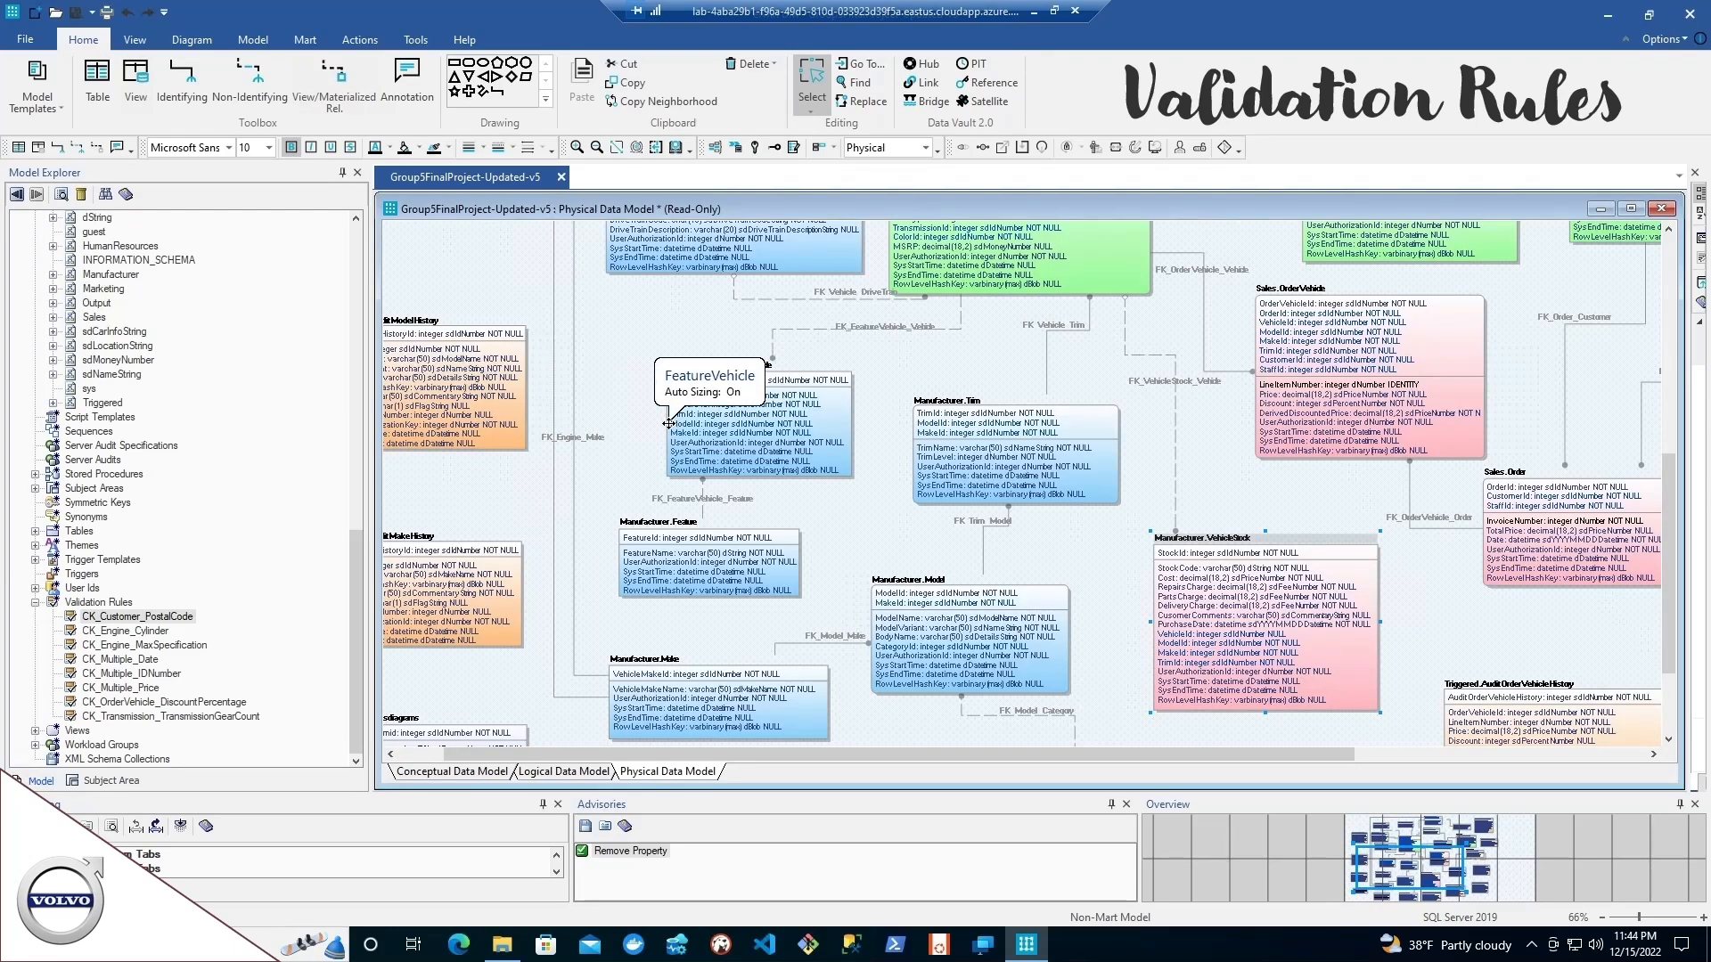
- Reopen the CK_Customer_PostalCode properties, check which columns use it and CK_Multiple_Price, and close the editor
right_click(171, 618)
left_click(205, 660)
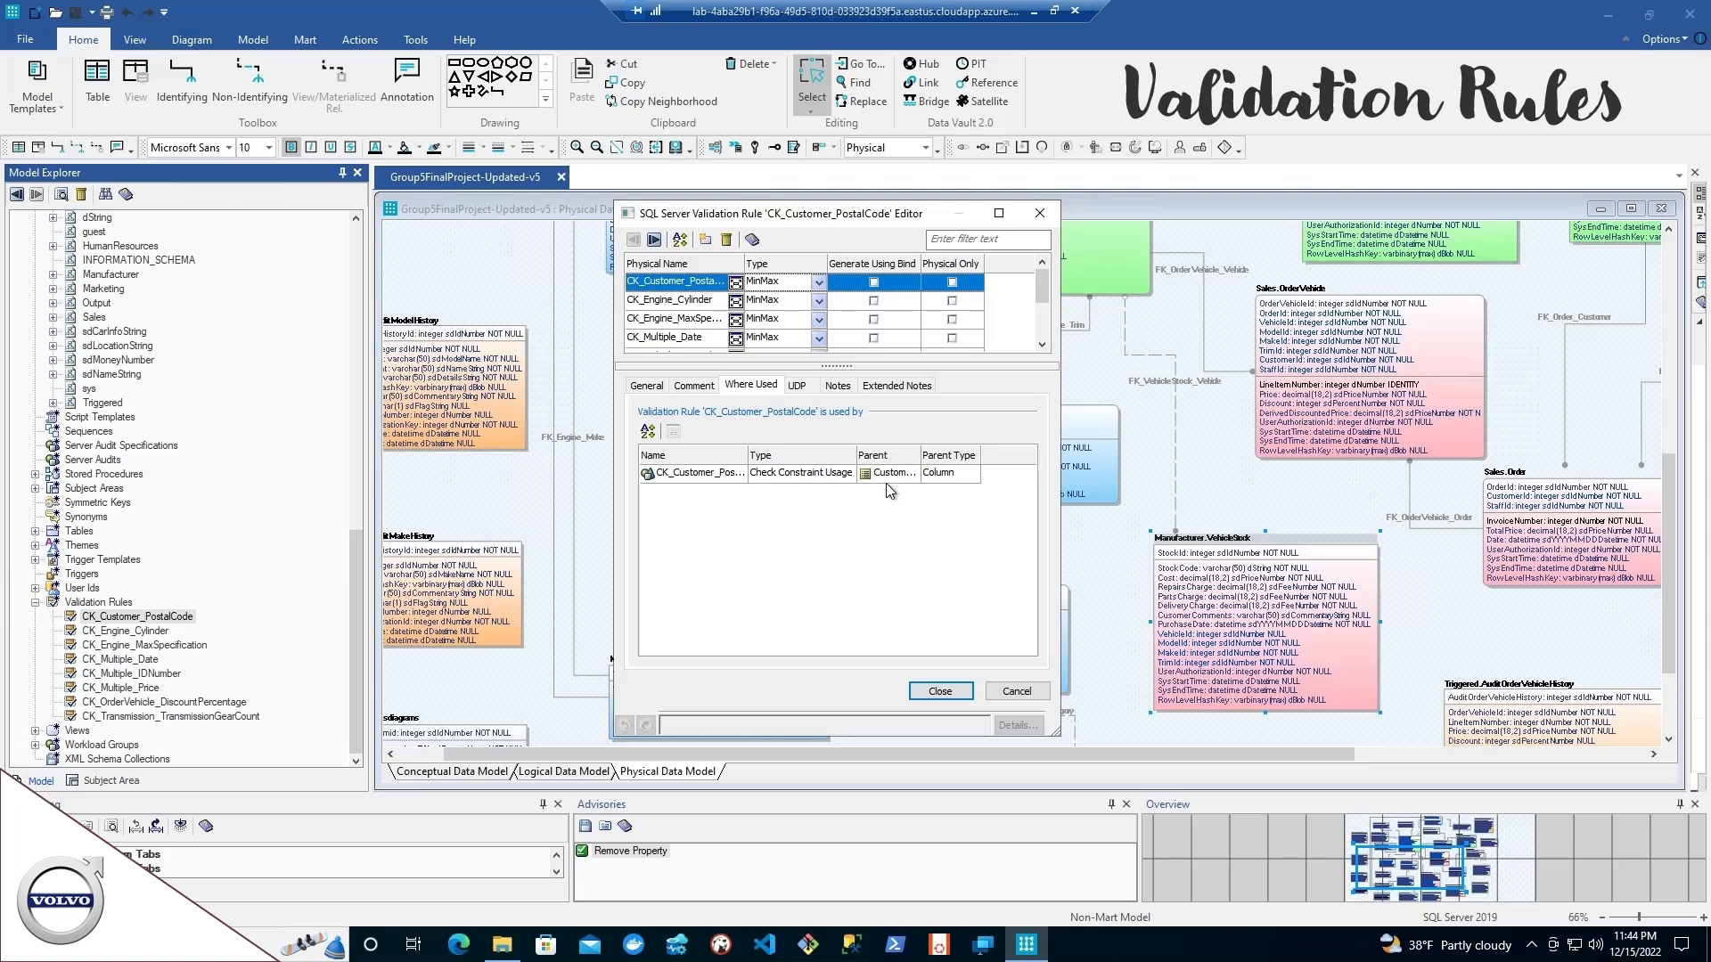
scroll(700, 323, "down", 1)
left_click(704, 321)
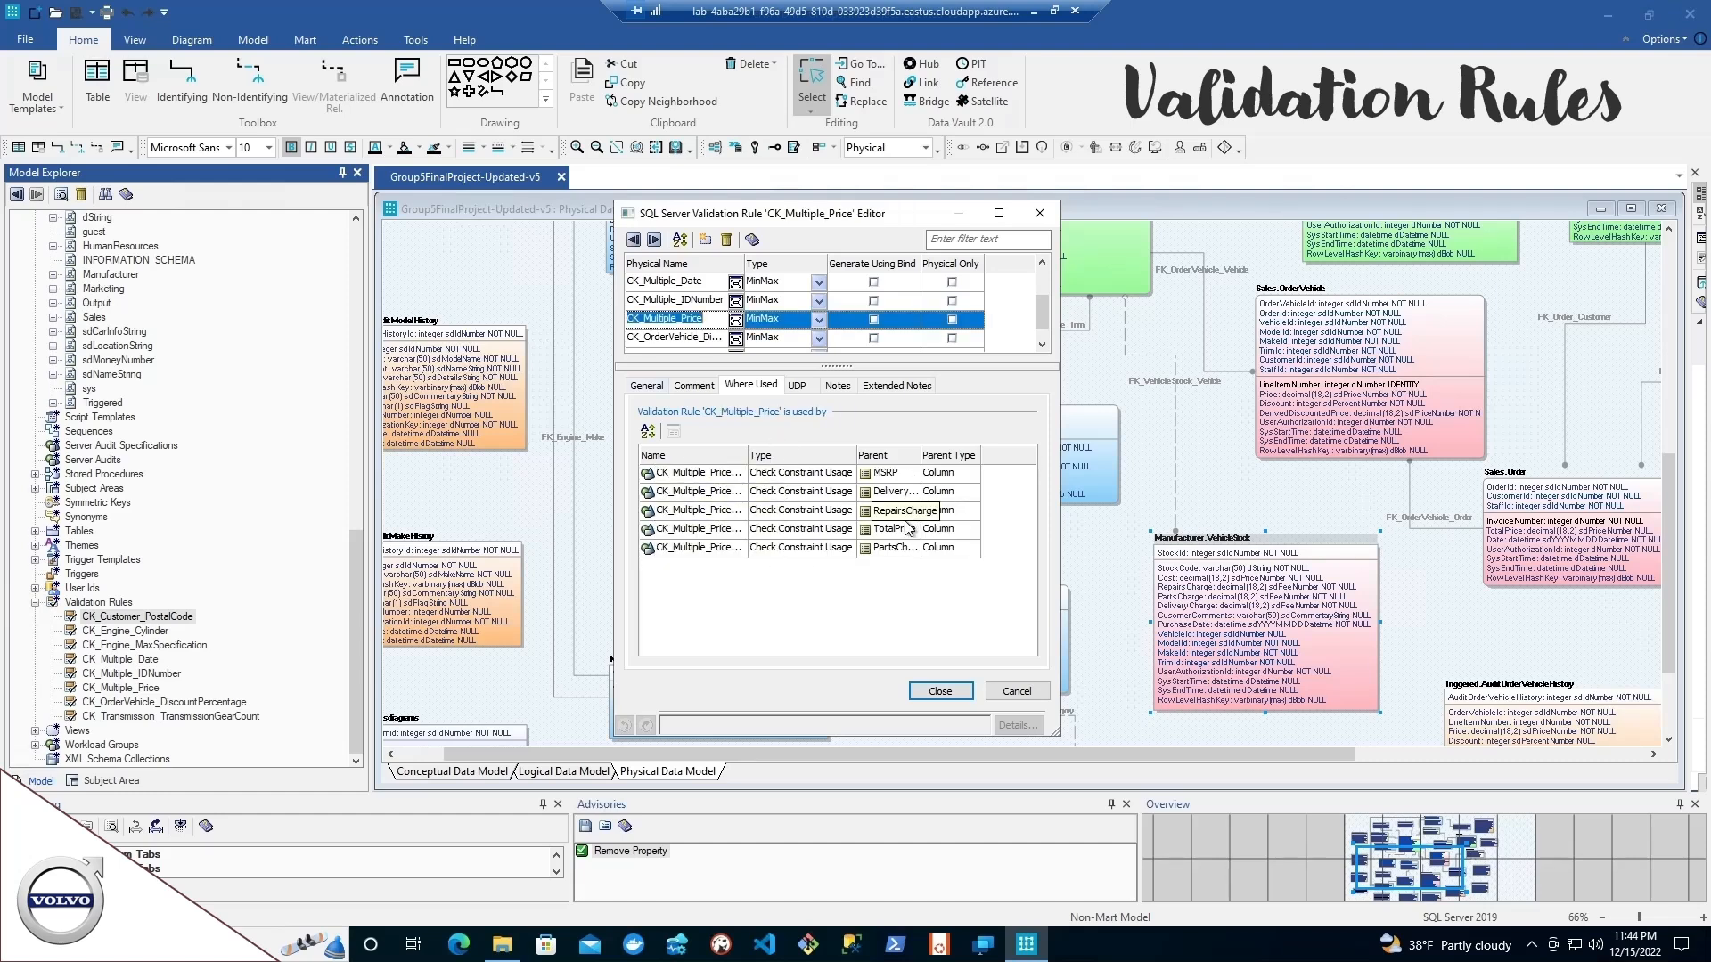
left_click(939, 691)
- Inspect the validation and default constraints on the VehicleStock columns RepairsCharge, PartsCharge and DeliveryCharge, and close the column editor
right_click(1289, 560)
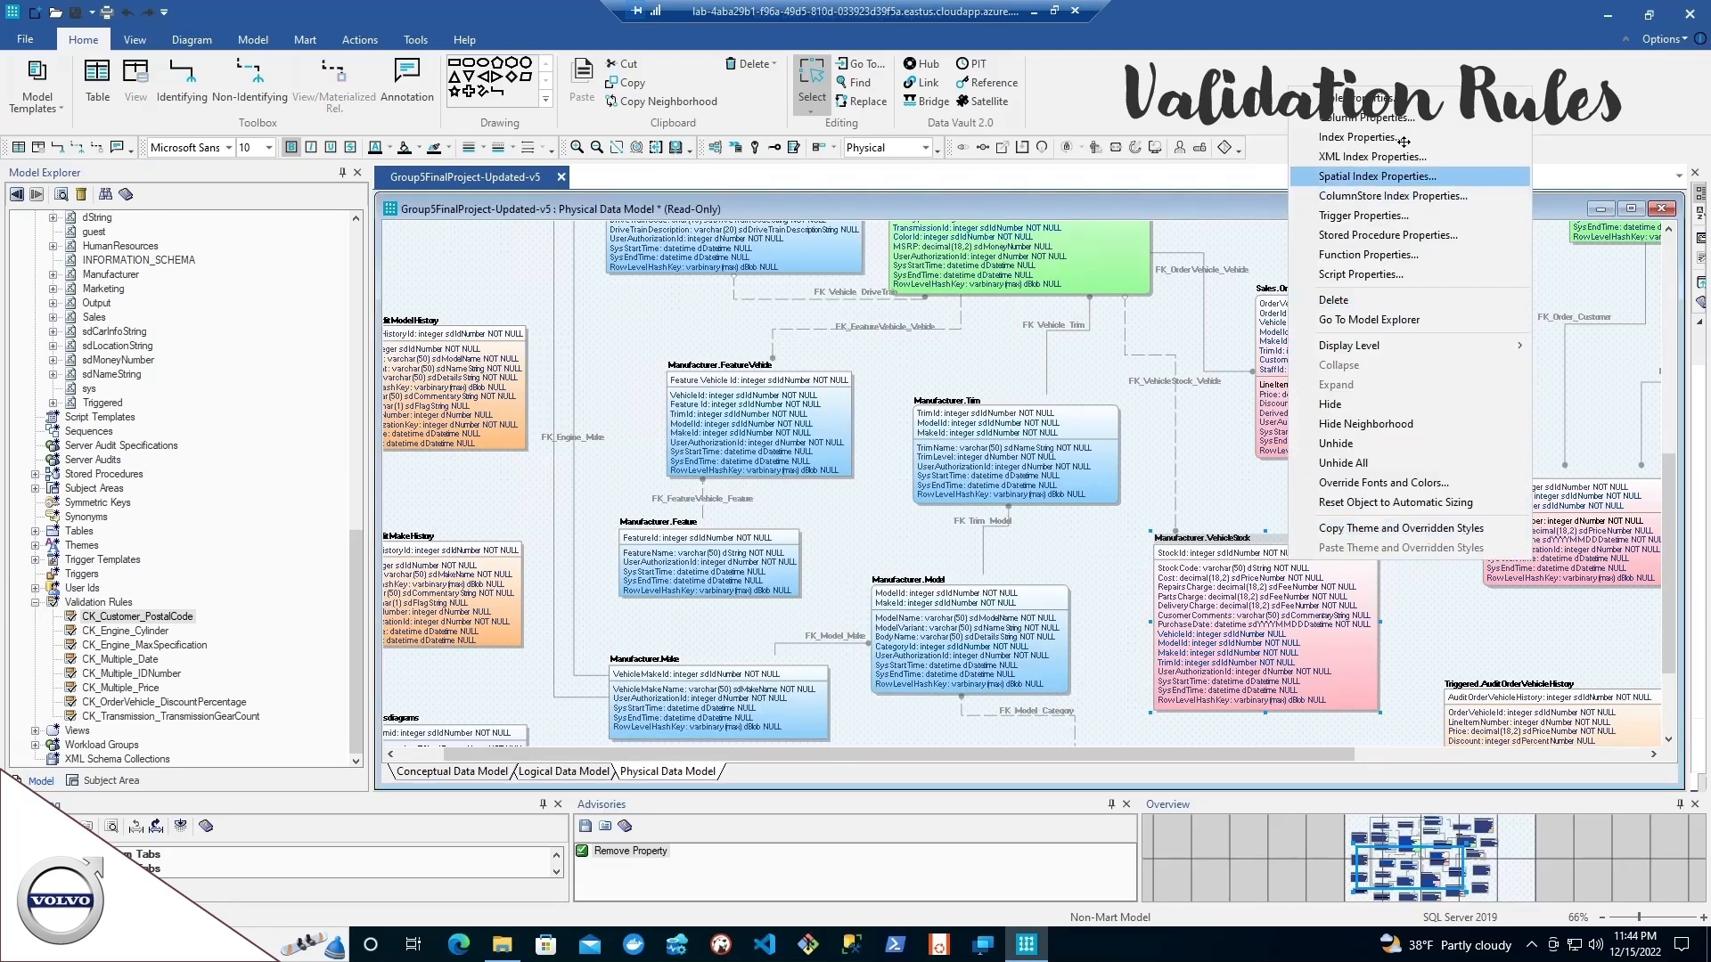
left_click(1387, 117)
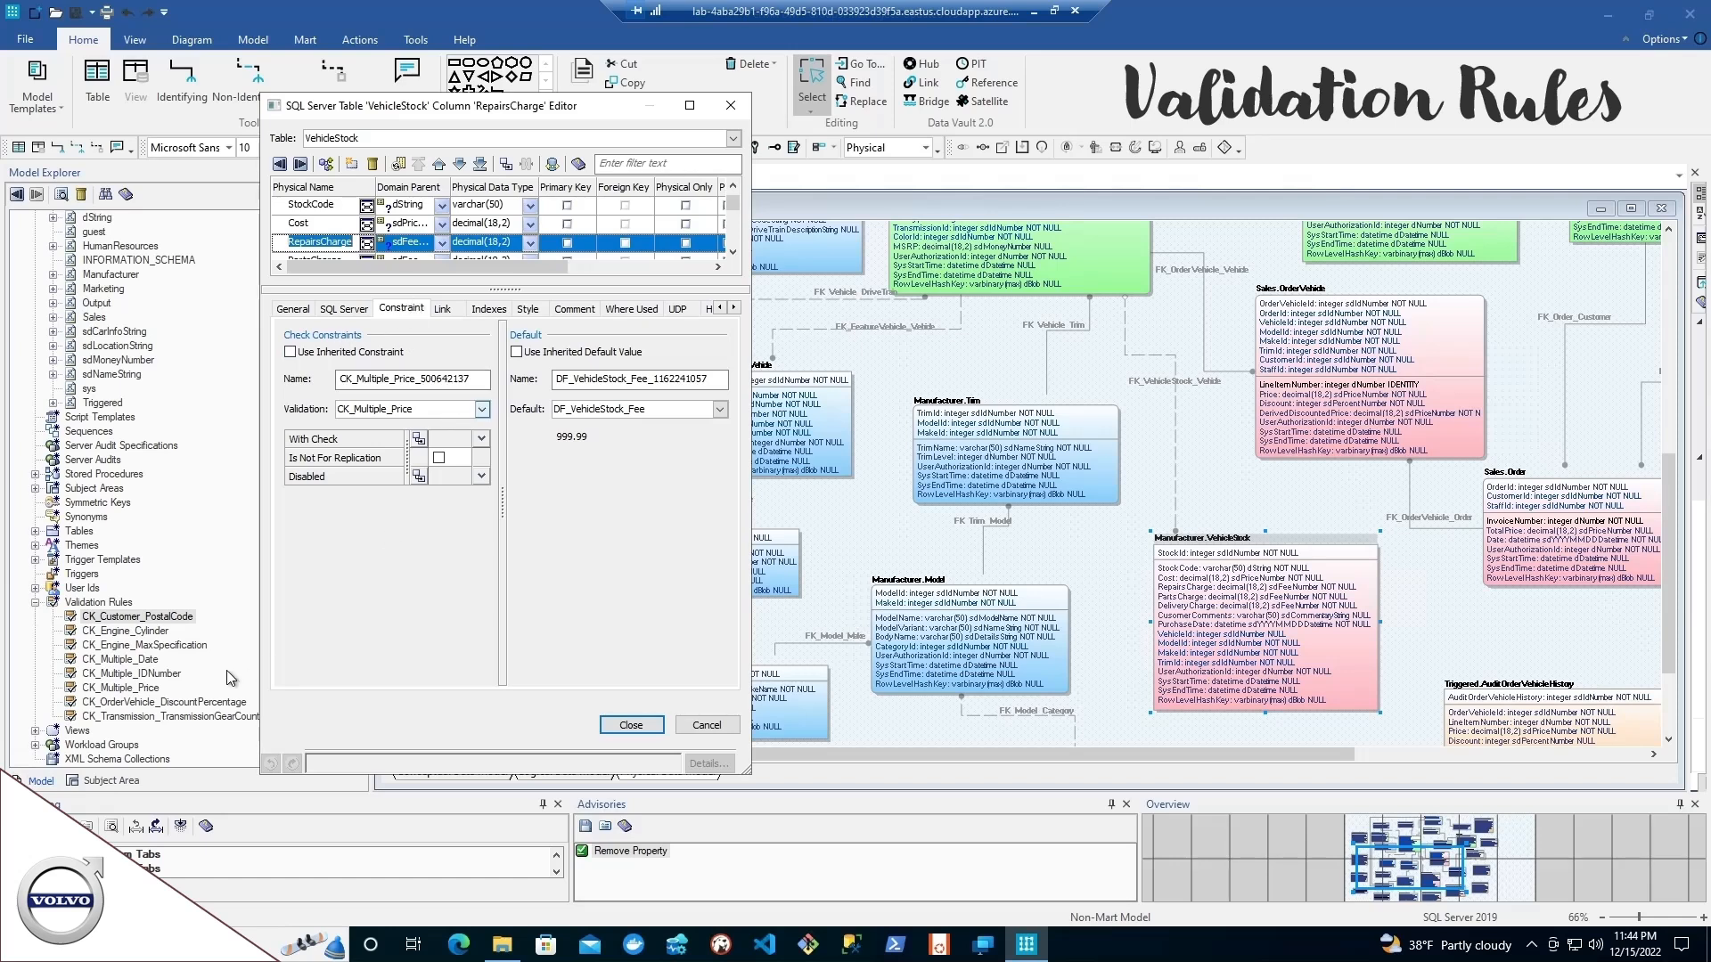
left_click(336, 257)
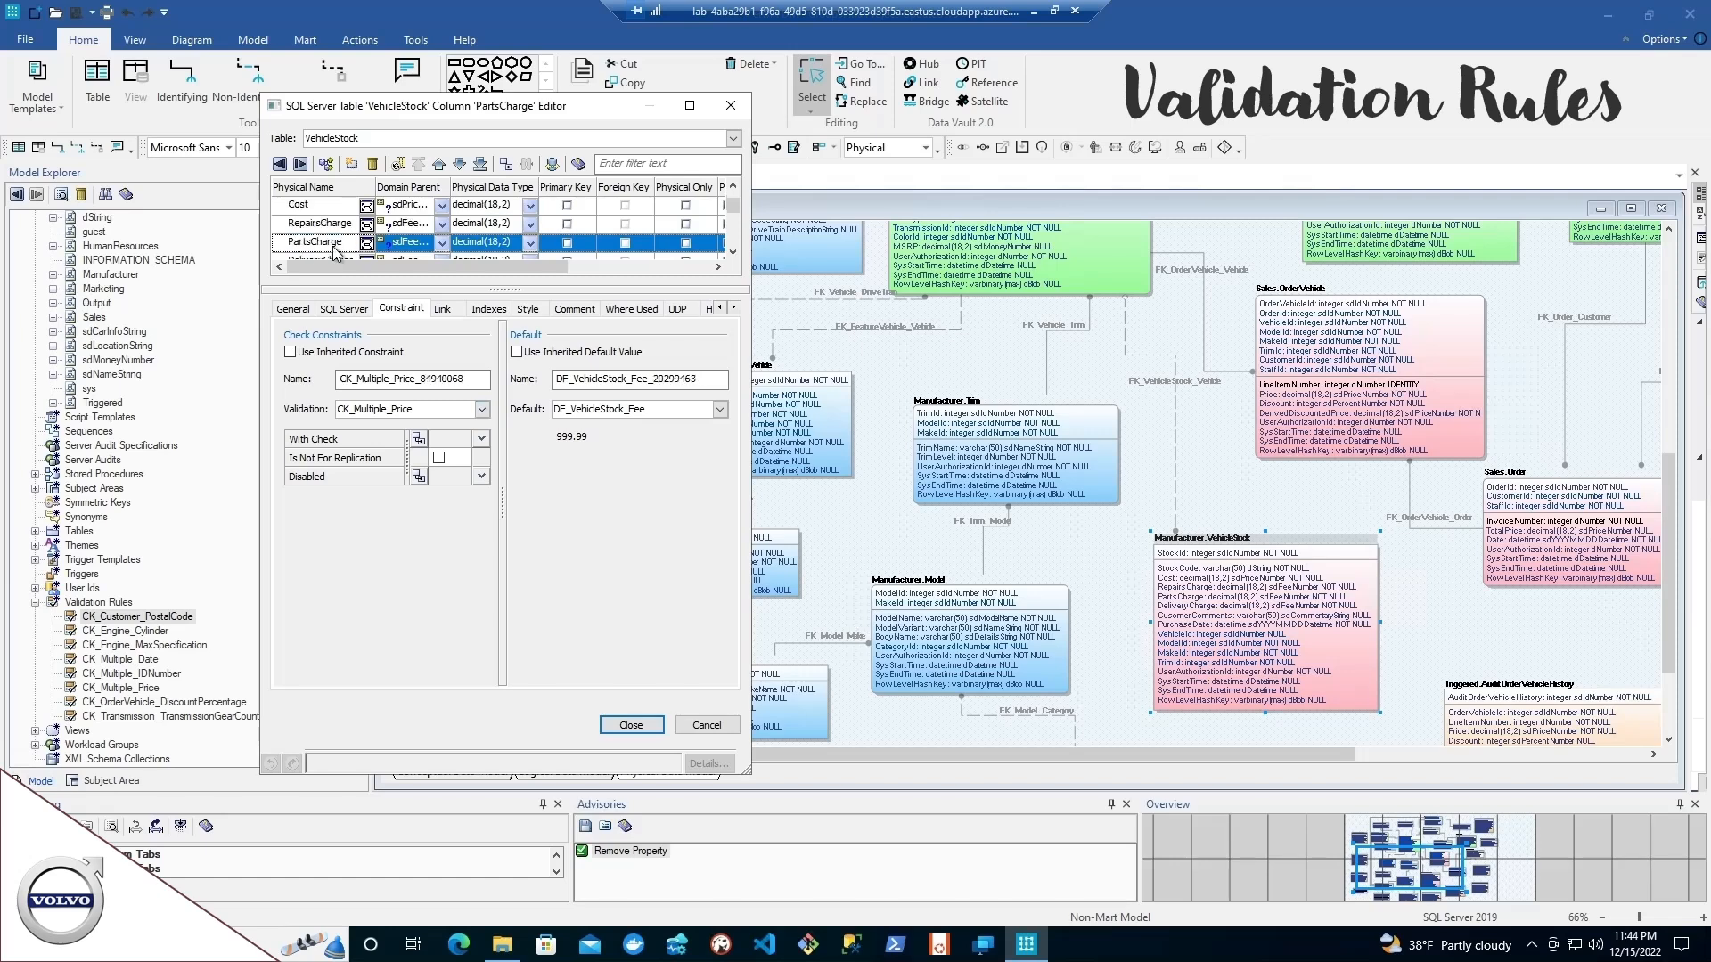
left_click(334, 248)
key("End")
key("Down")
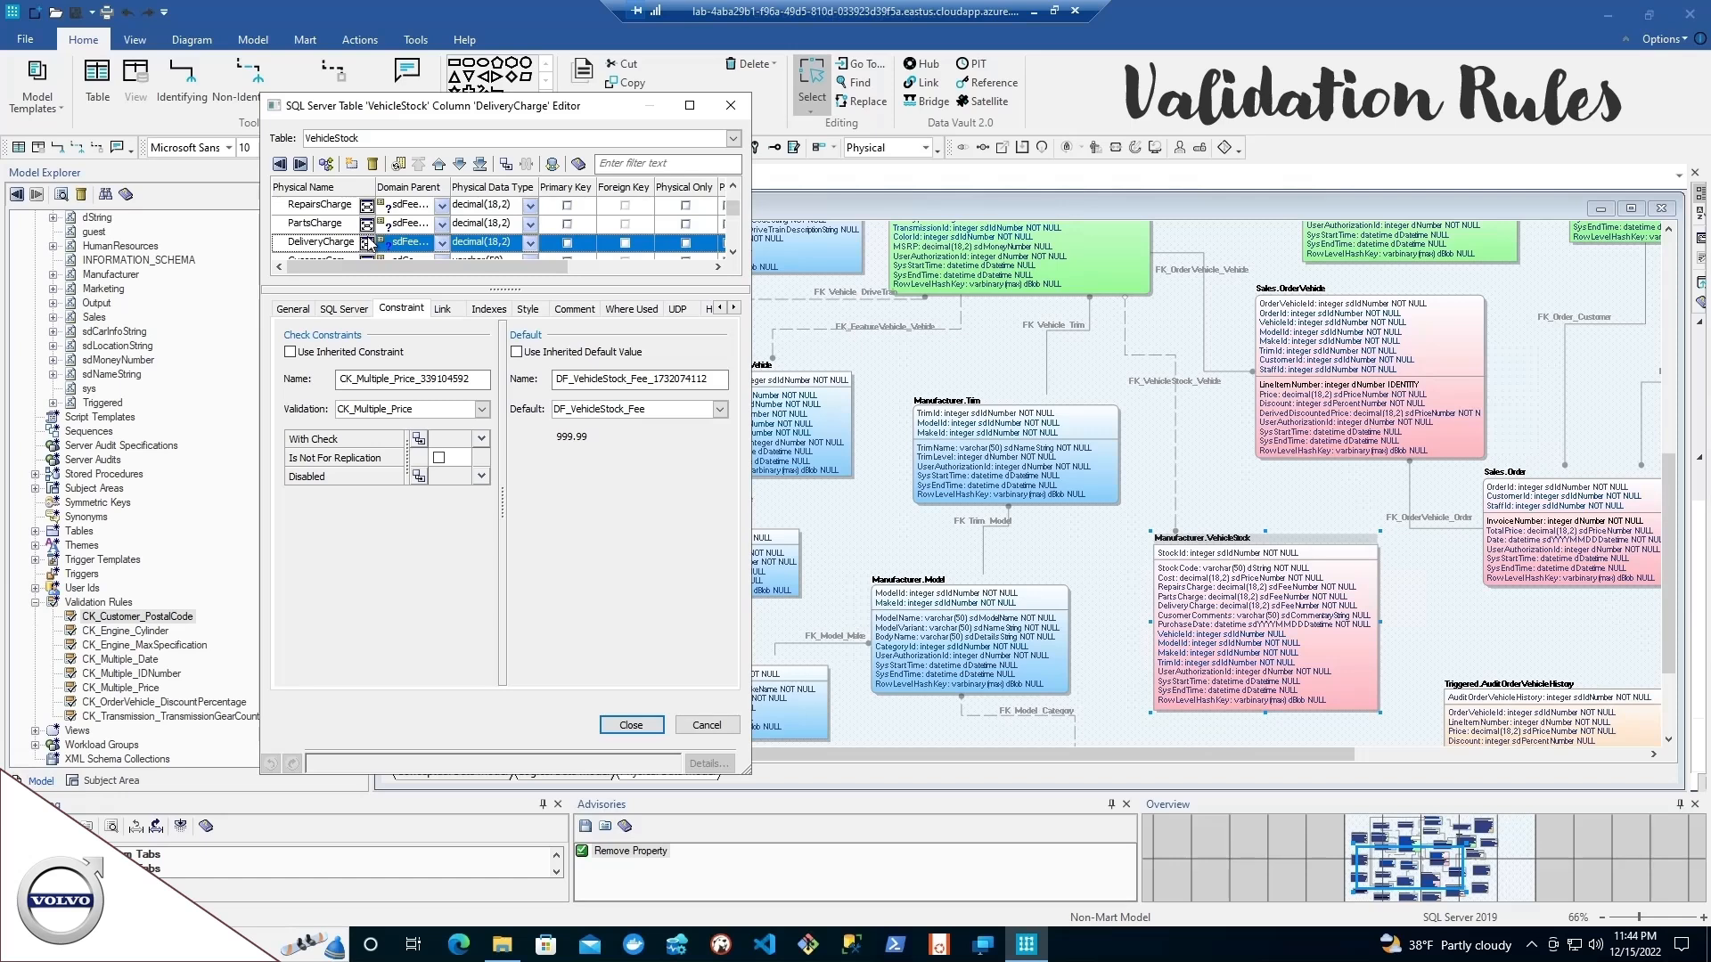
left_click(631, 725)
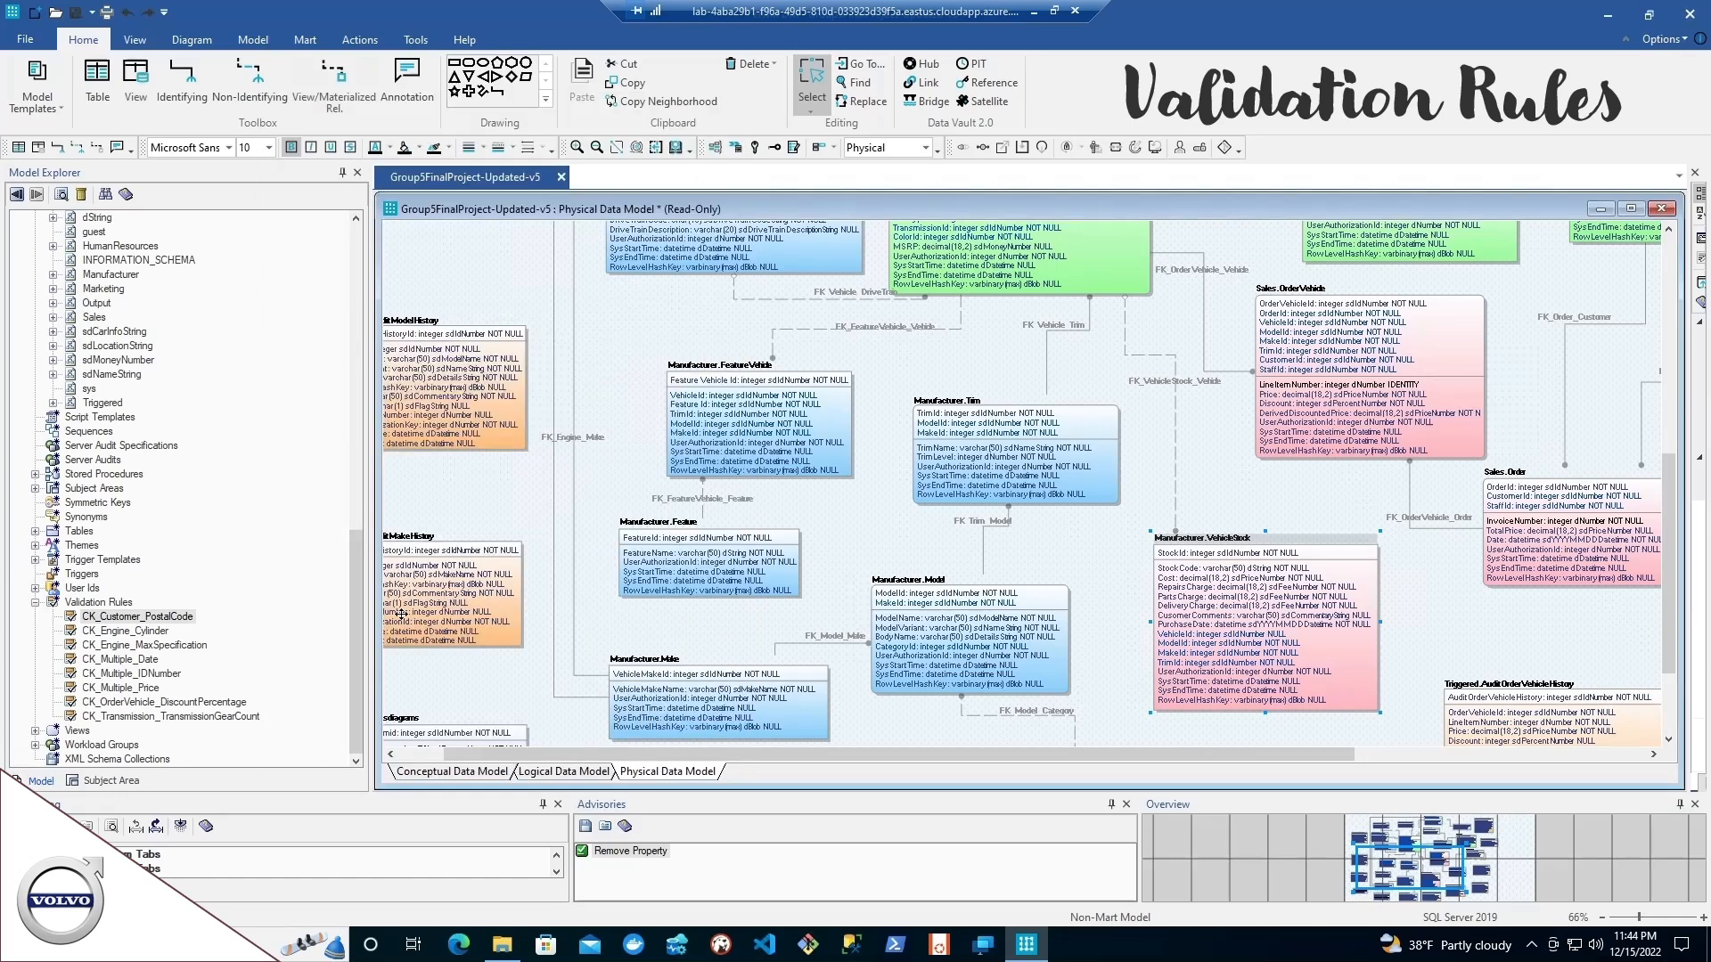
- Check which columns use the CK_OrderVehicle_DiscountPercentage, CK_Multiple_IDNumber and CK_Multiple_Date validation rules, and close the rule editor
right_click(214, 703)
left_click(265, 739)
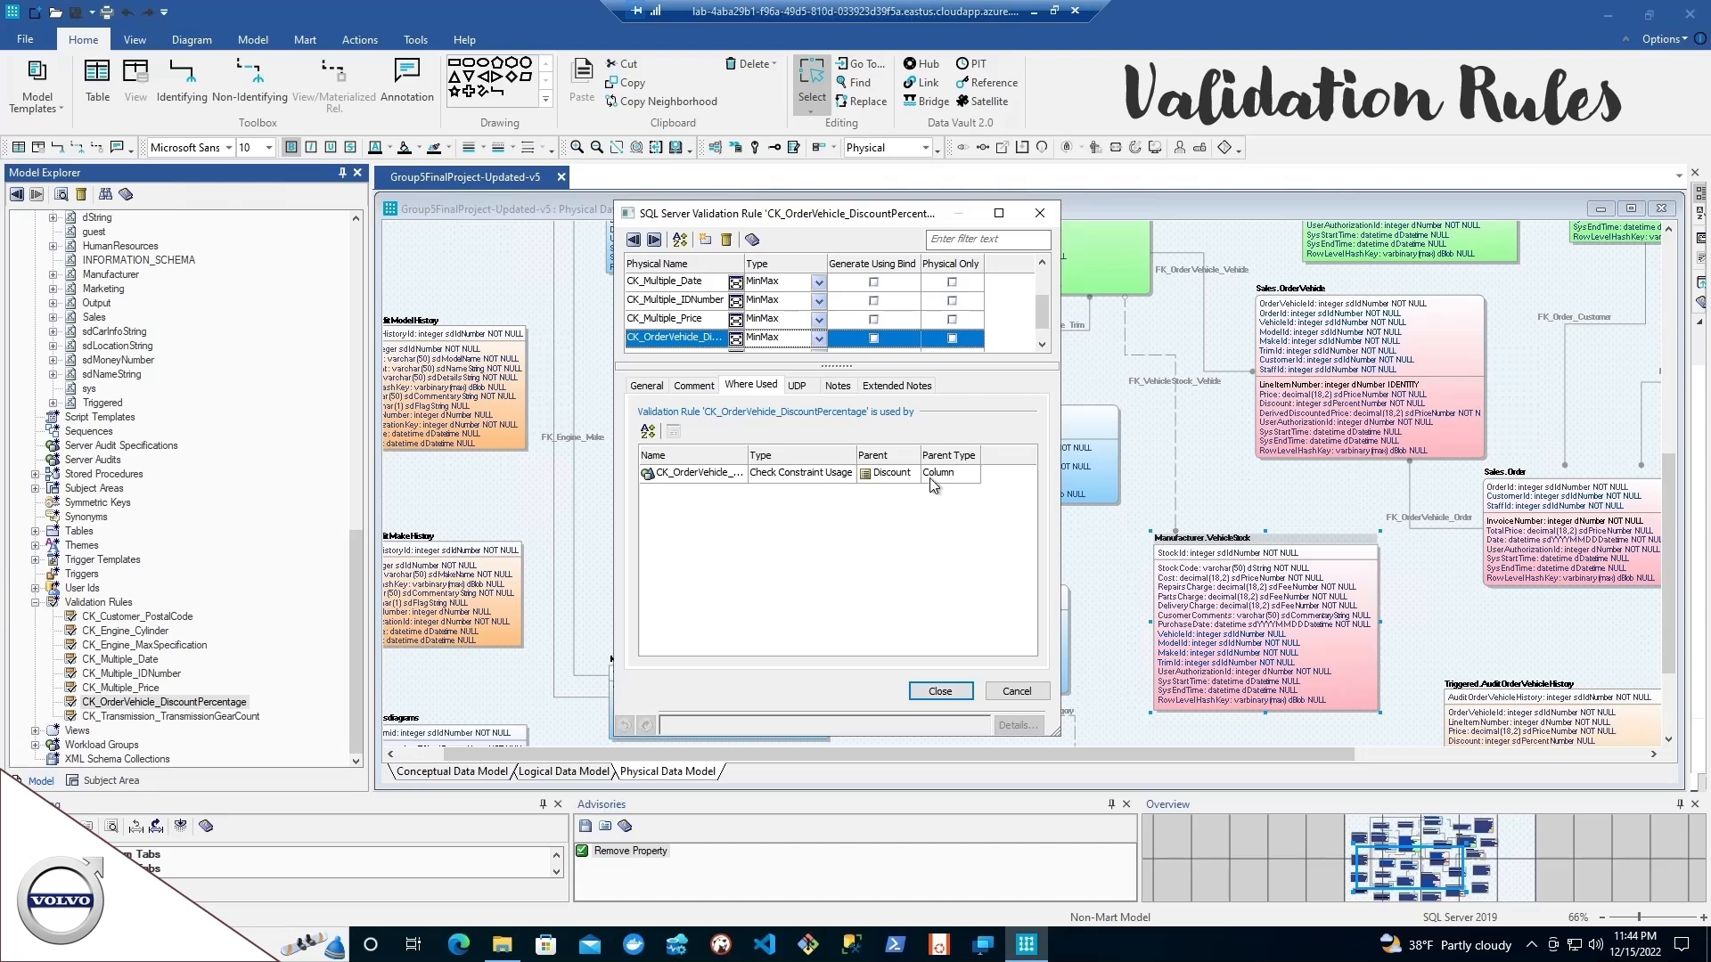
left_click(674, 302)
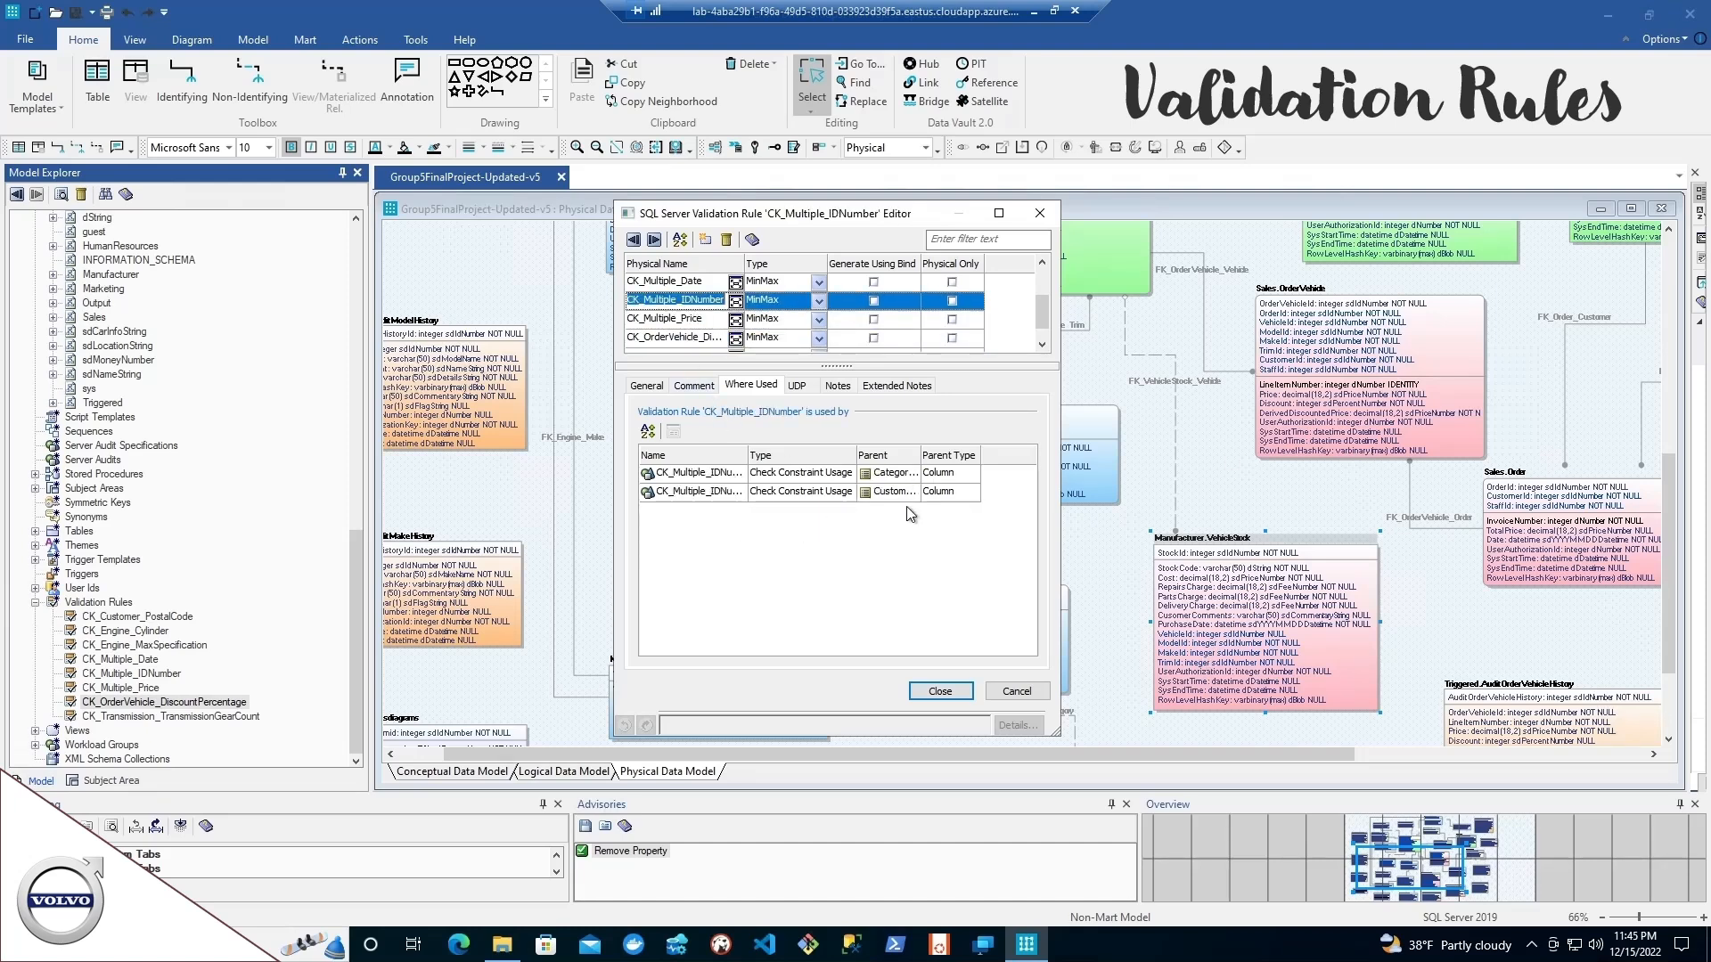
left_click(681, 283)
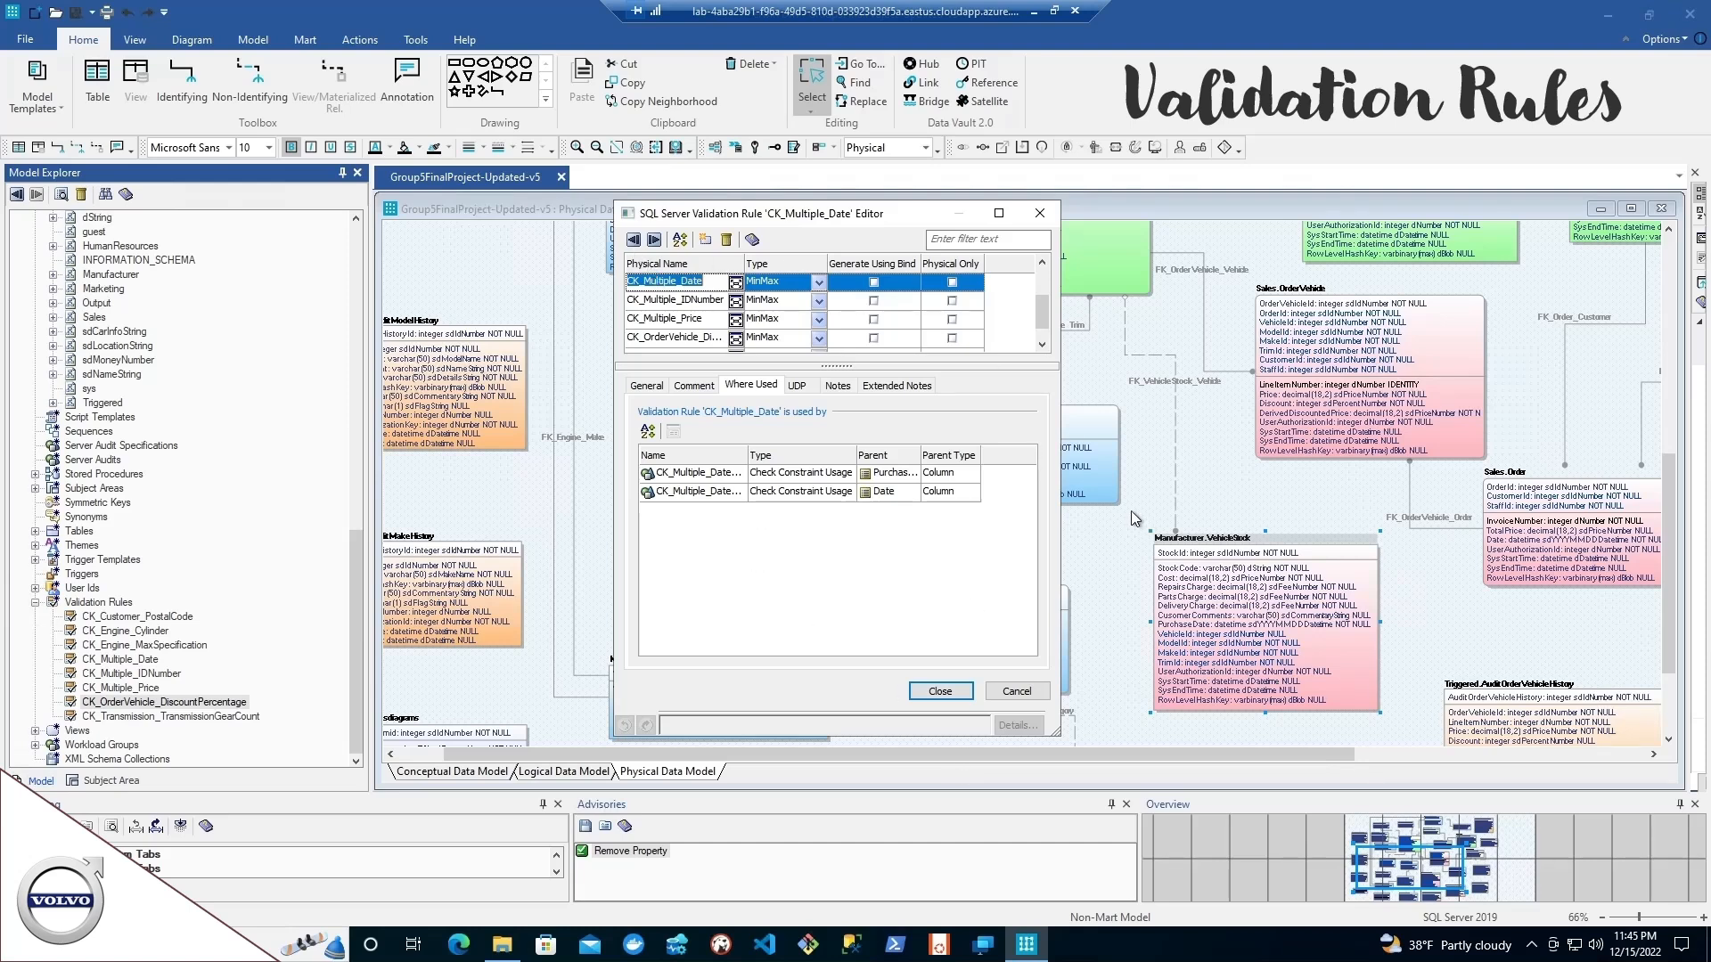
left_click(884, 496)
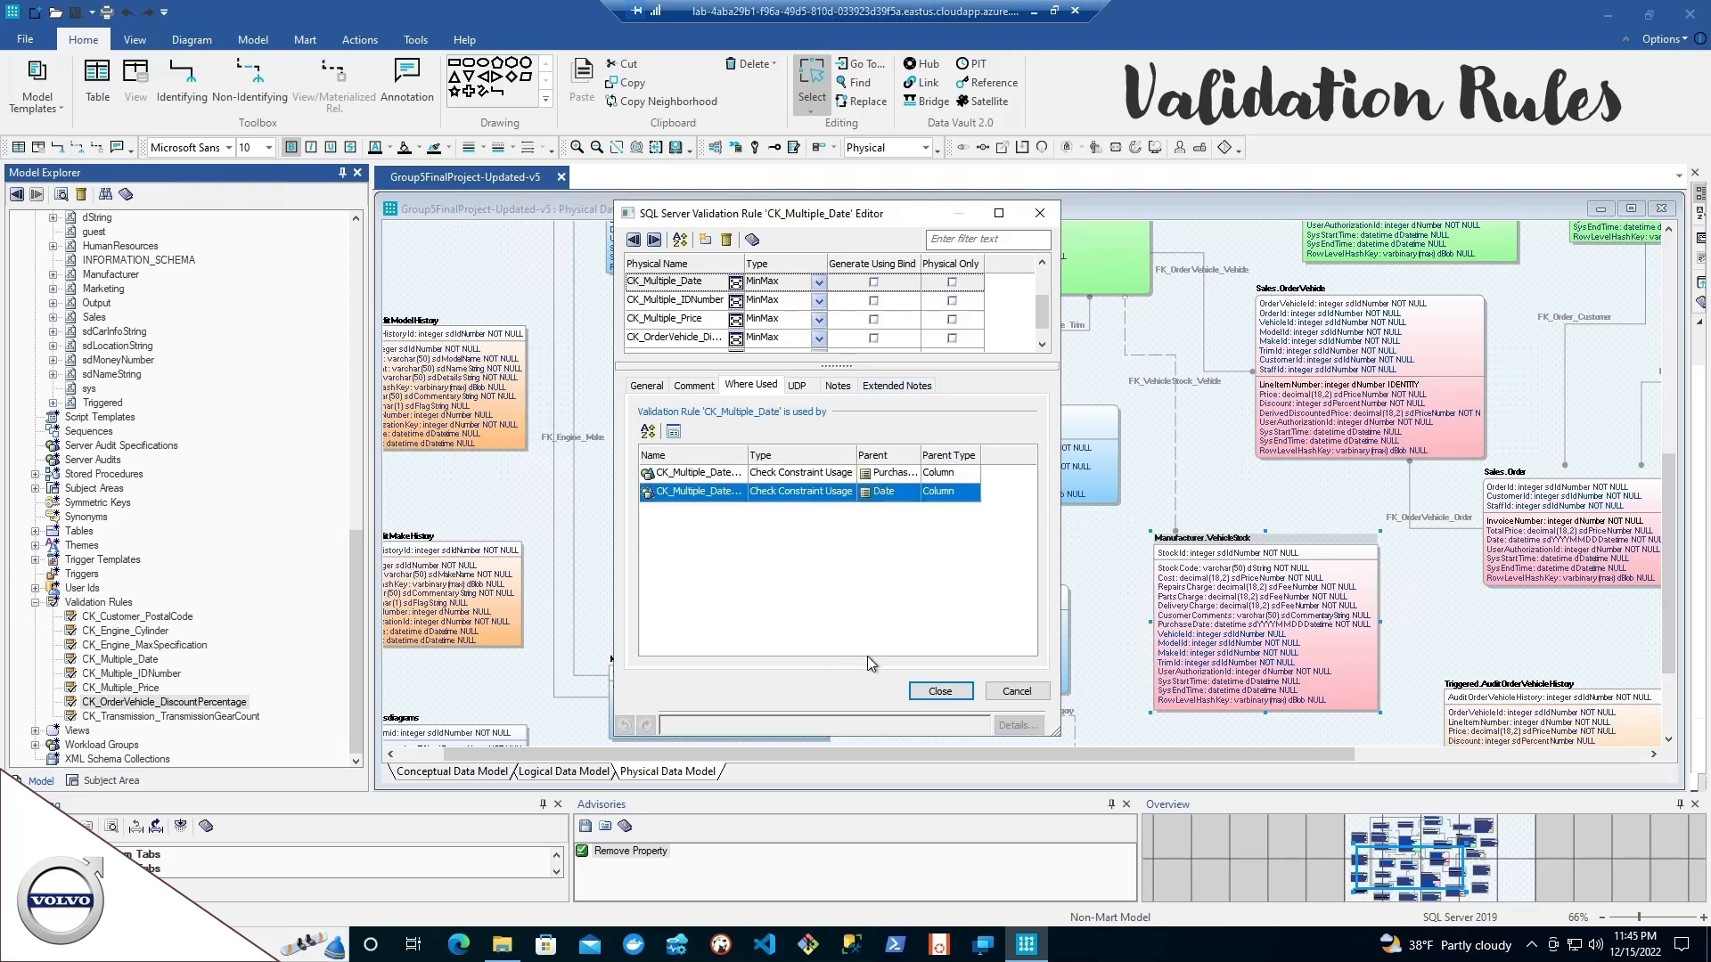
left_click(941, 691)
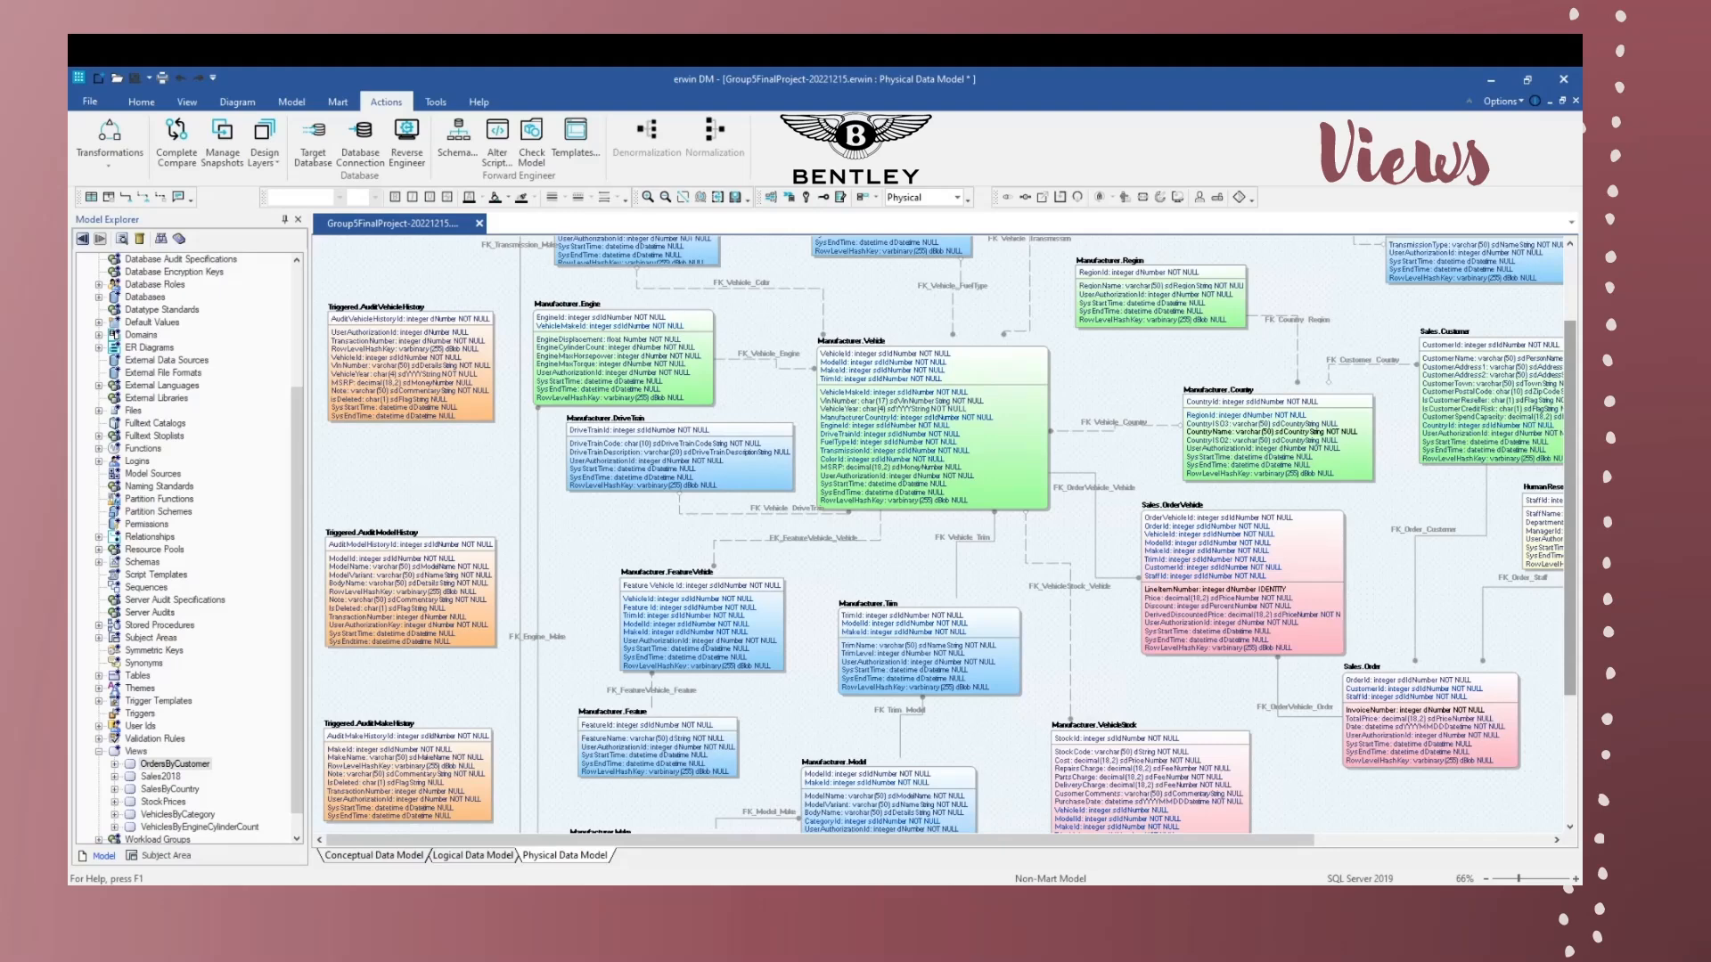
- Open the OrdersByCustomer view properties and review its SQL, including OrderId and the GROUP BY clause, and its selected columns
right_click(174, 764)
left_click(207, 810)
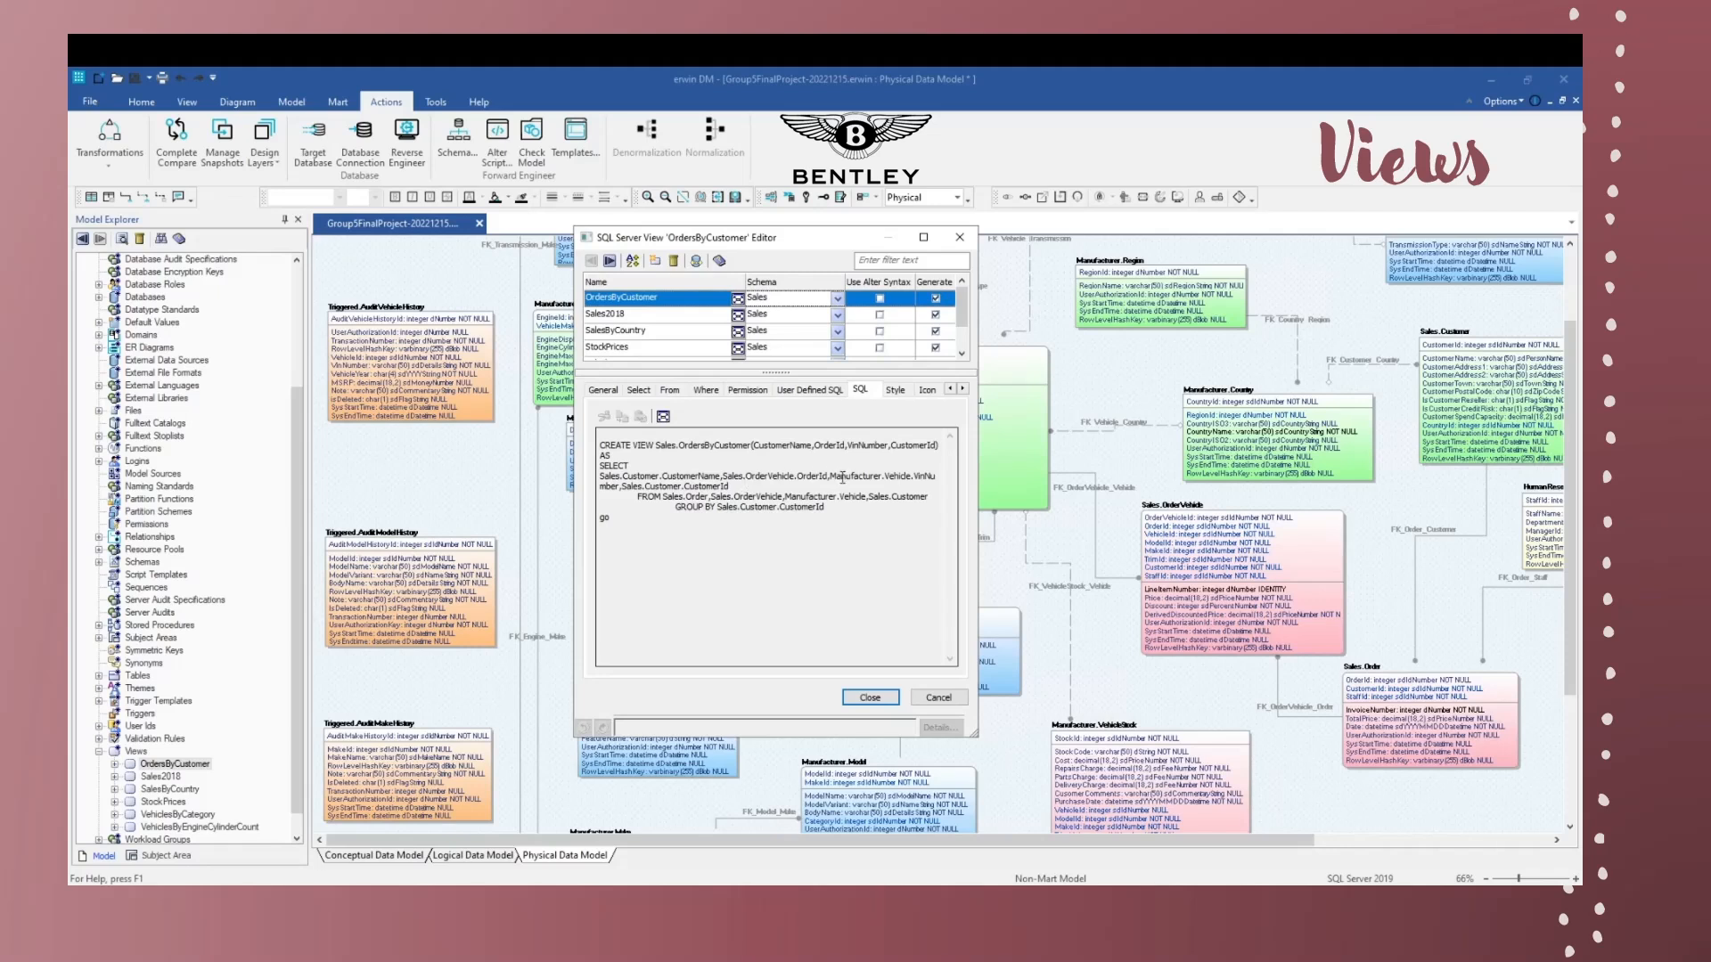
left_click_drag(796, 477, 828, 475)
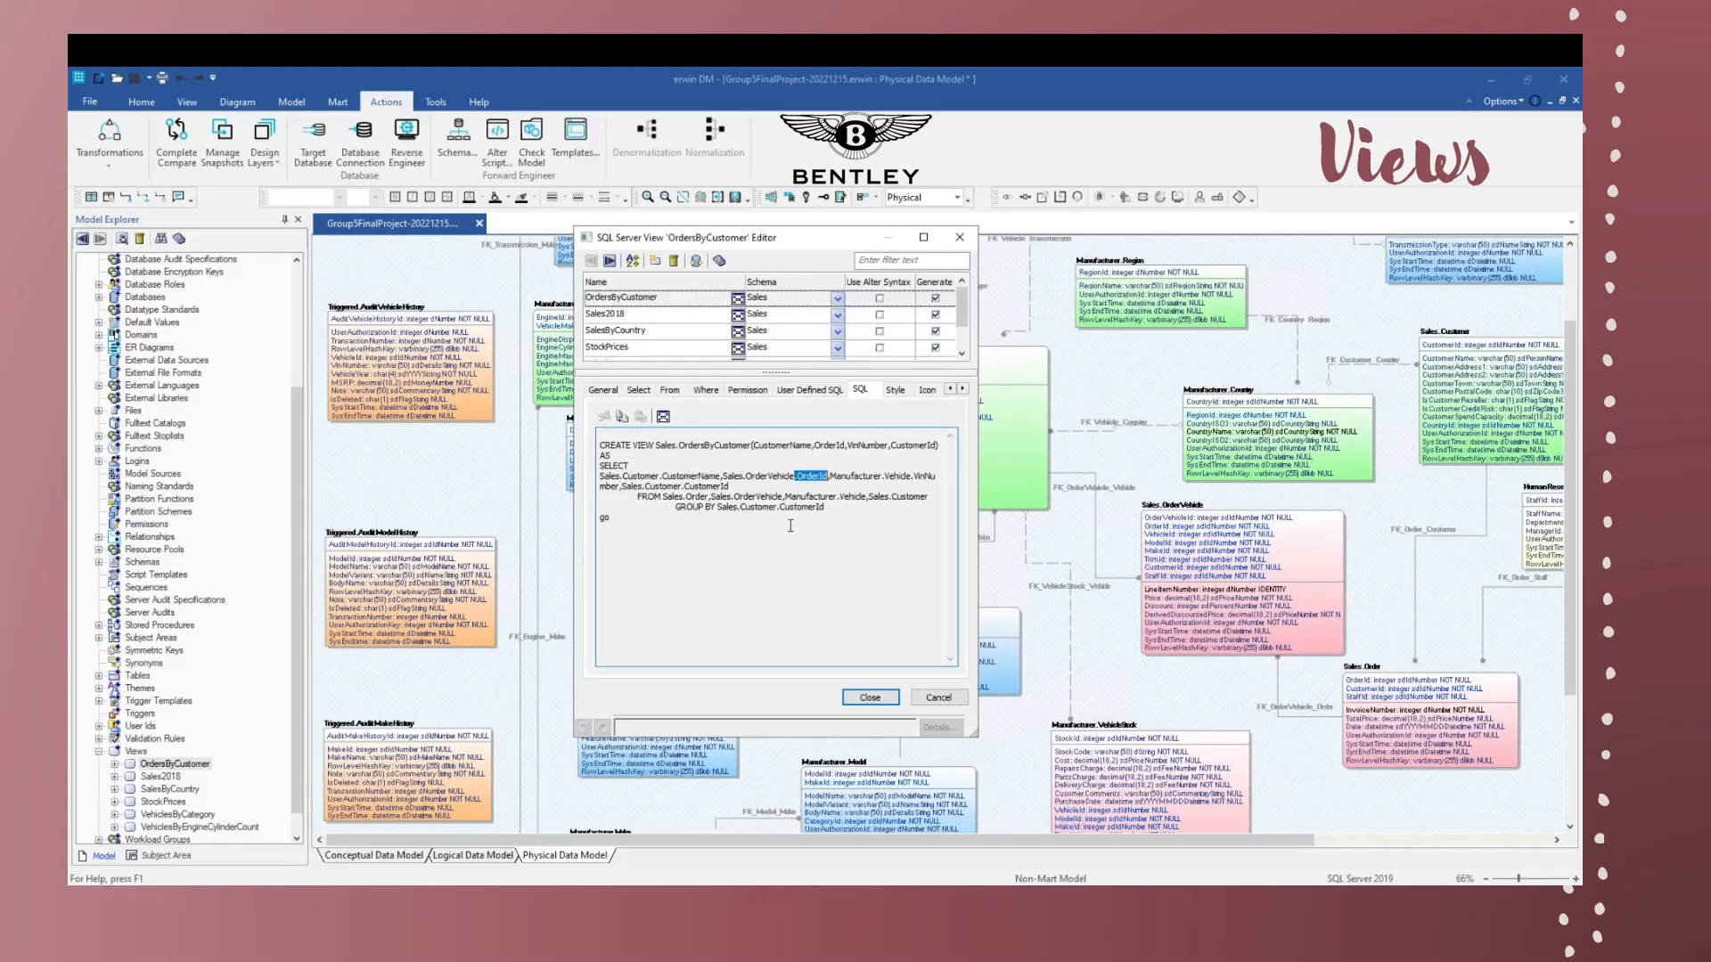
left_click(826, 510)
left_click_drag(826, 510, 817, 520)
left_click(639, 389)
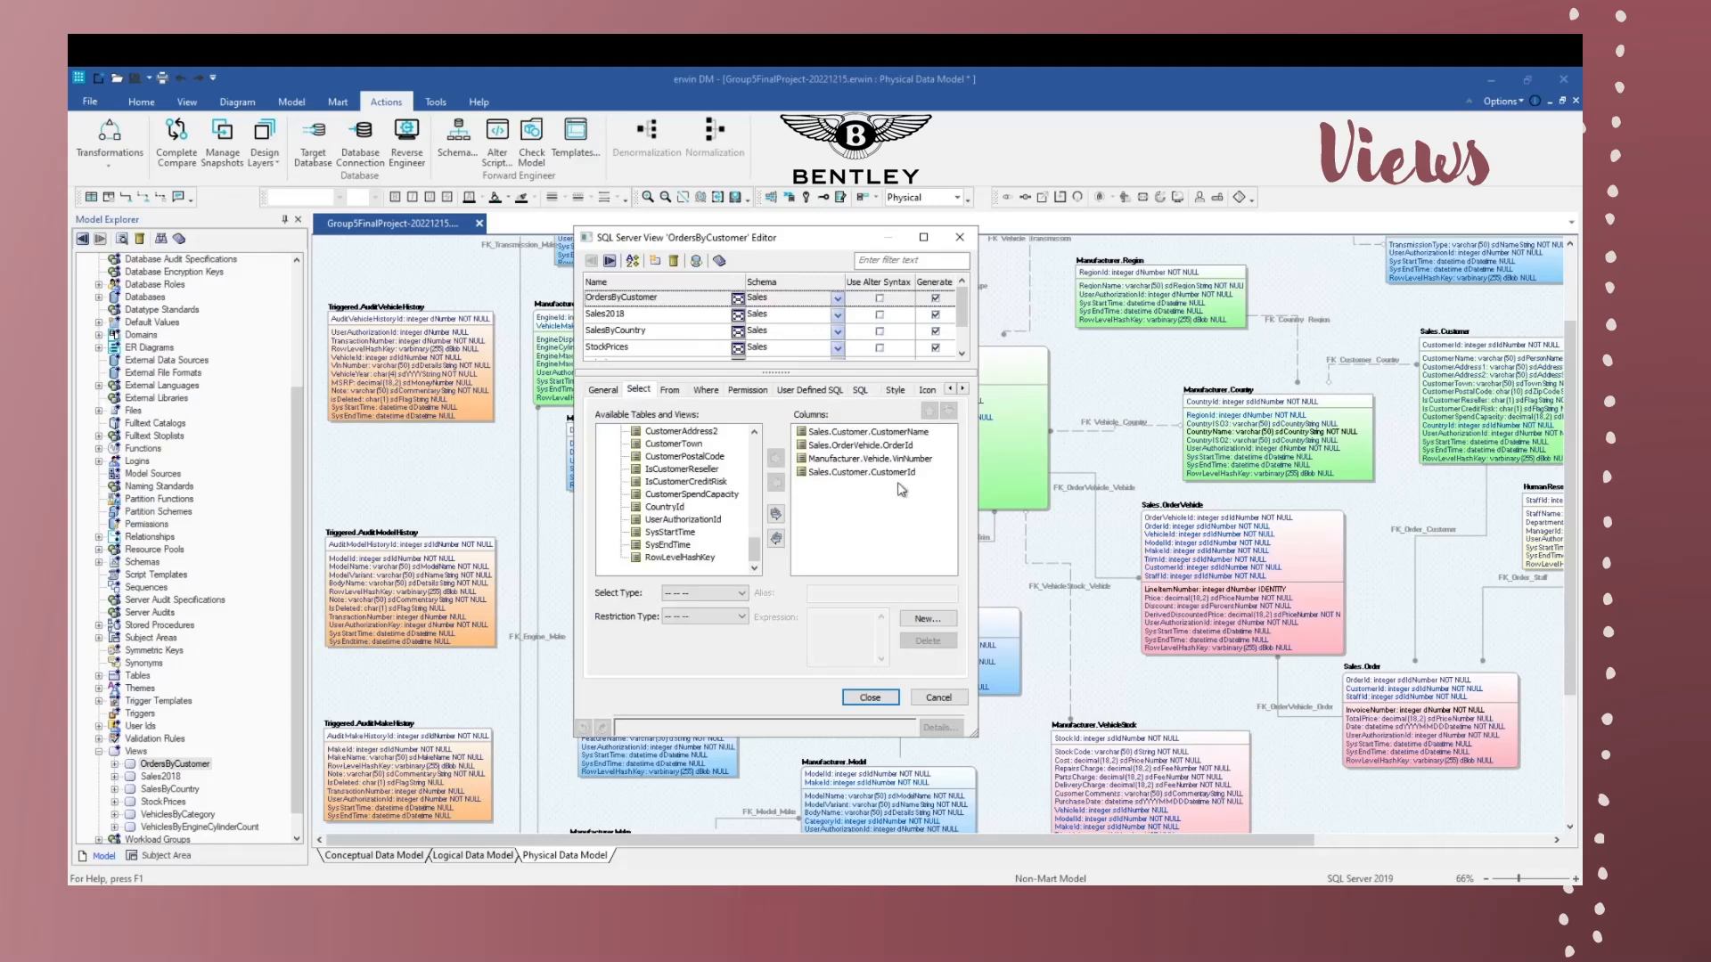
left_click(891, 432)
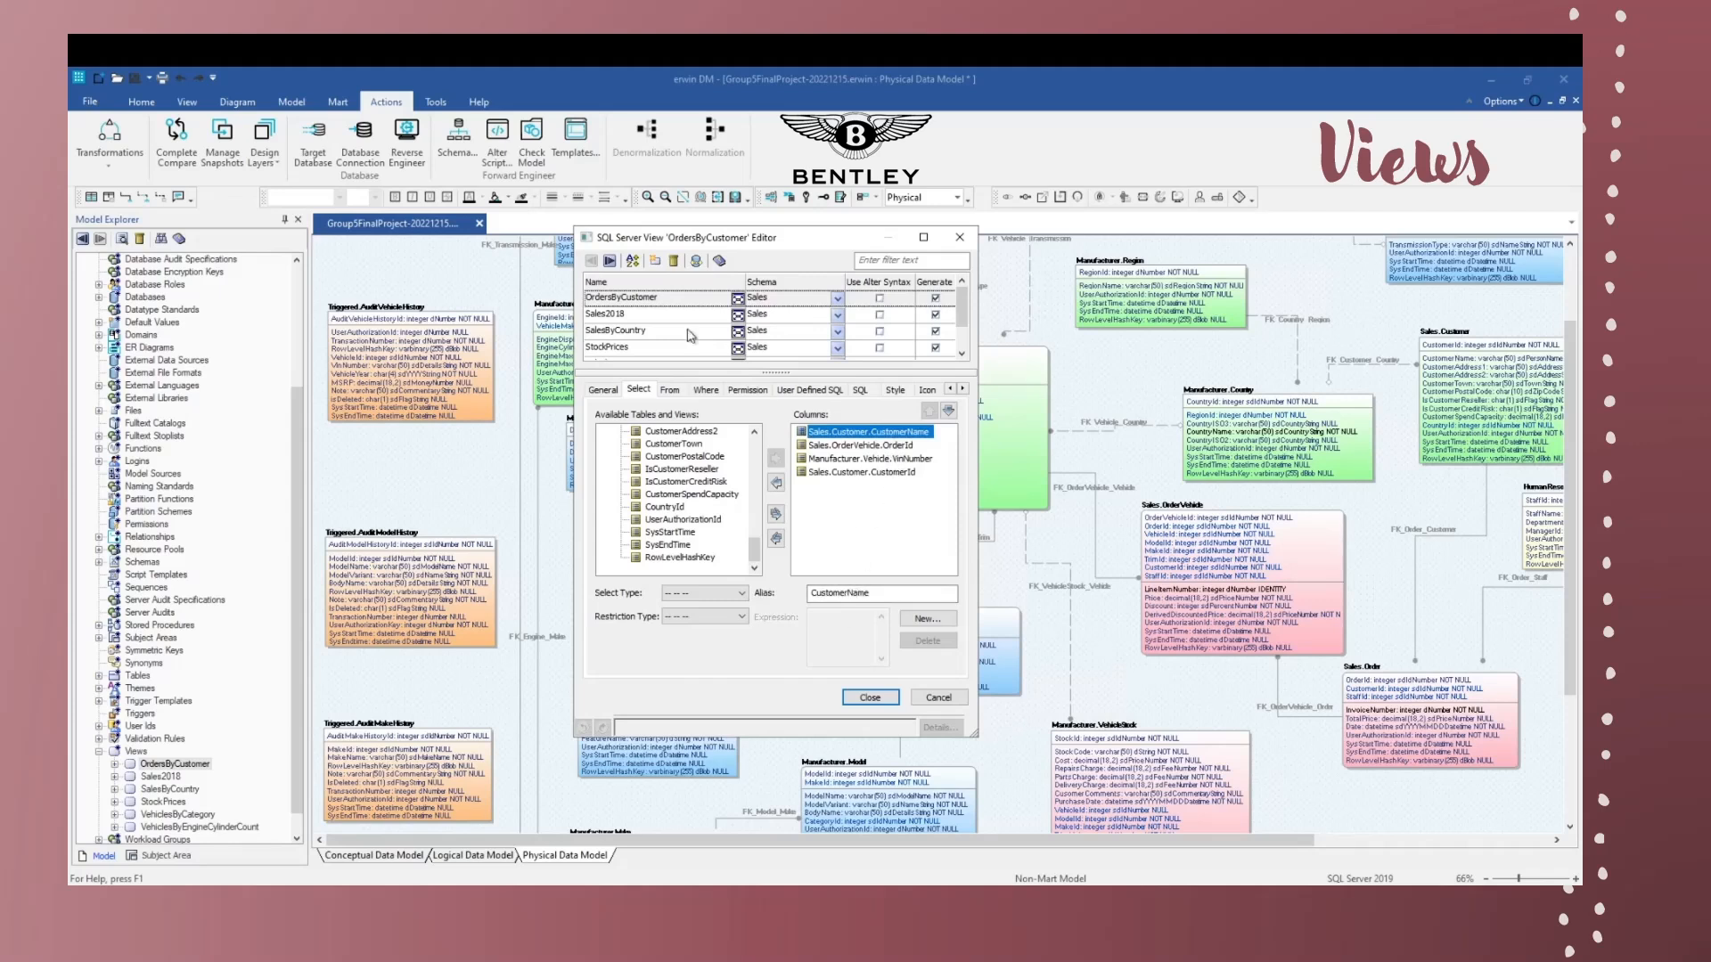
- Review the selected columns and the SQL definition of the Sales2018 view
left_click(636, 315)
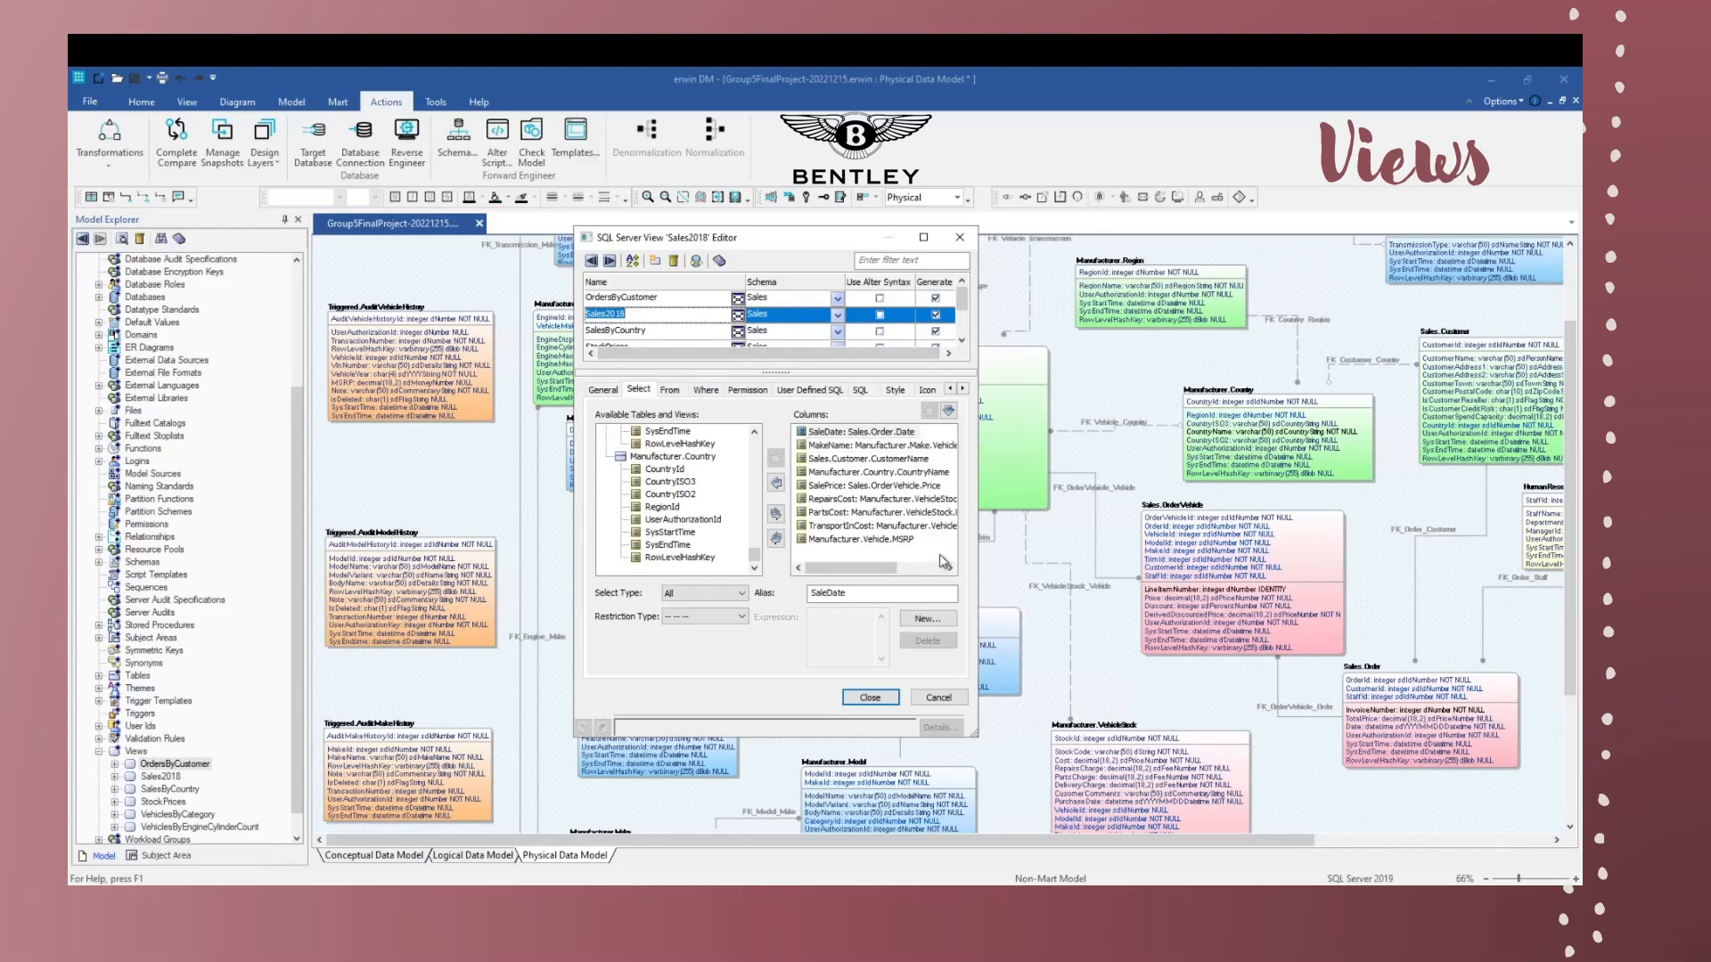
left_click(860, 390)
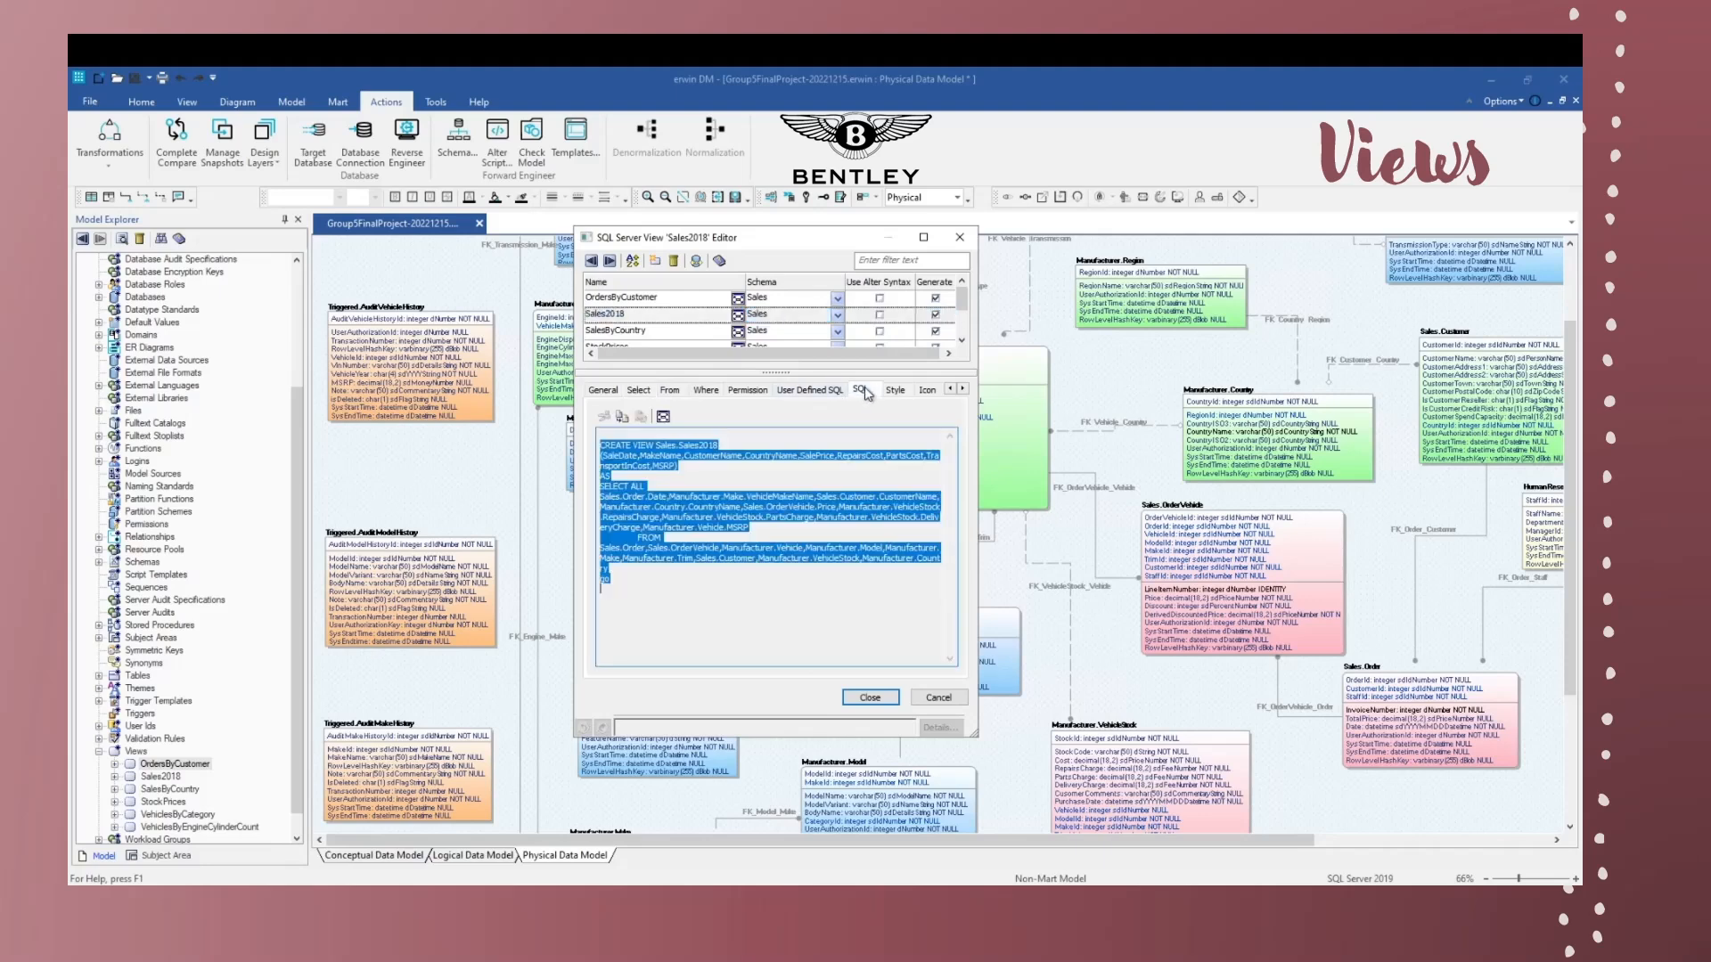
left_click(751, 579)
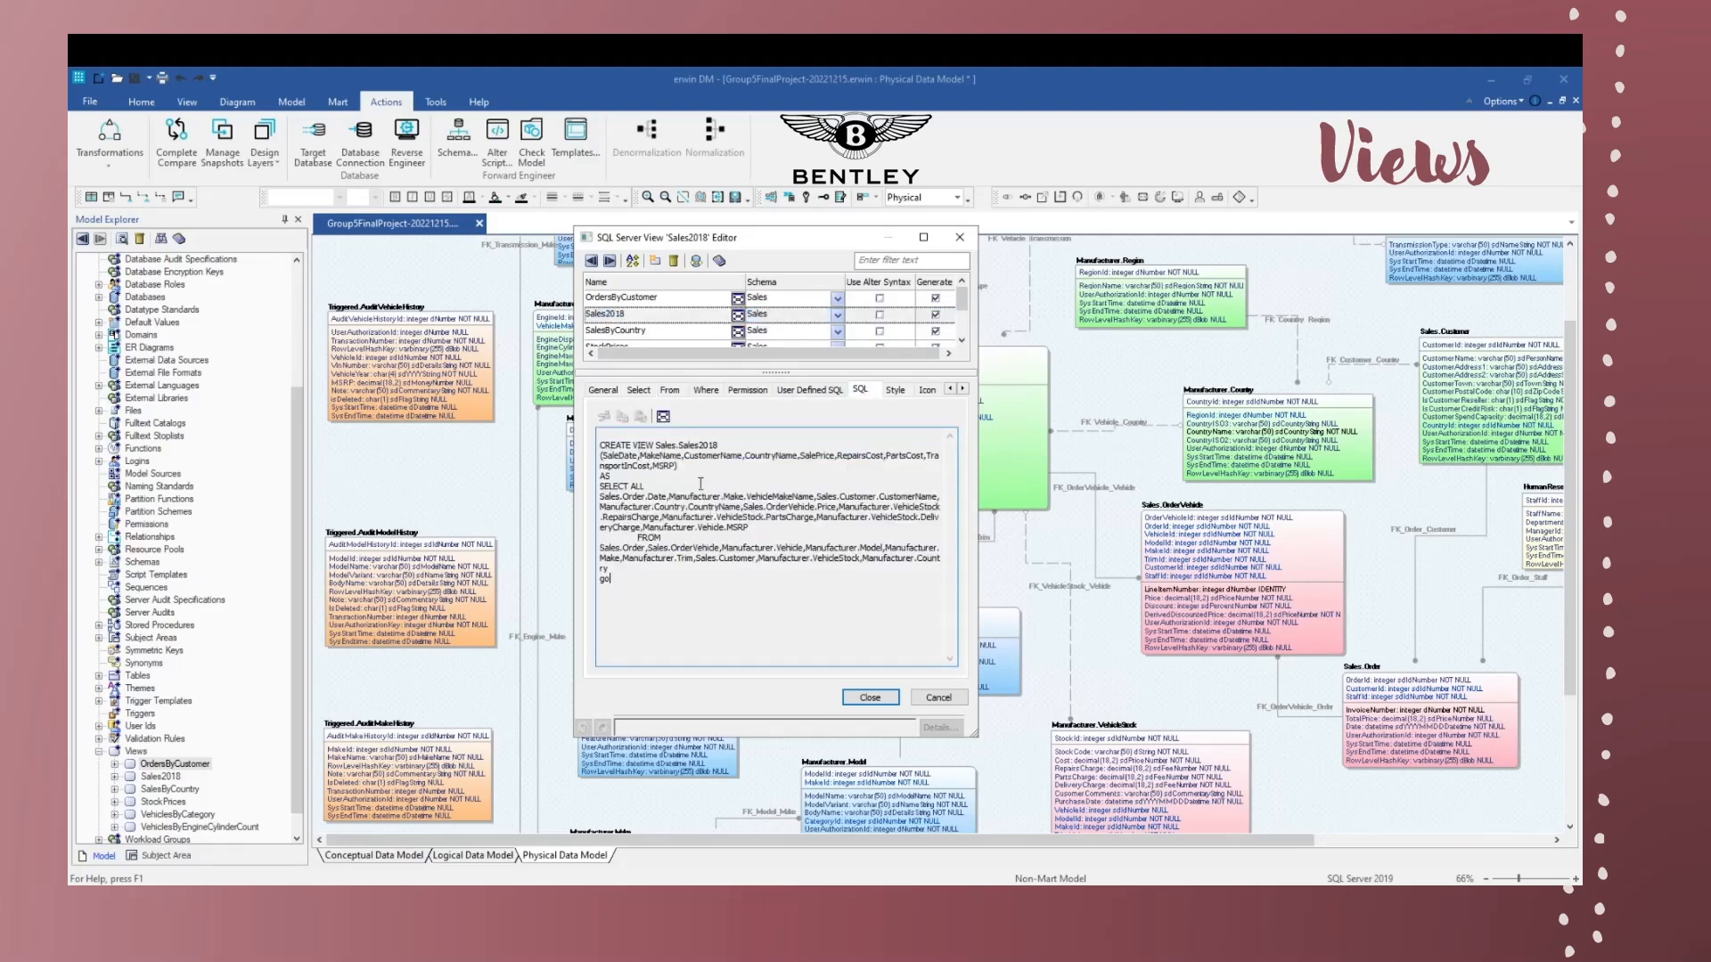
- Review the SQL definition and the full list of selected columns of the SalesByCountry view
left_click(685, 333)
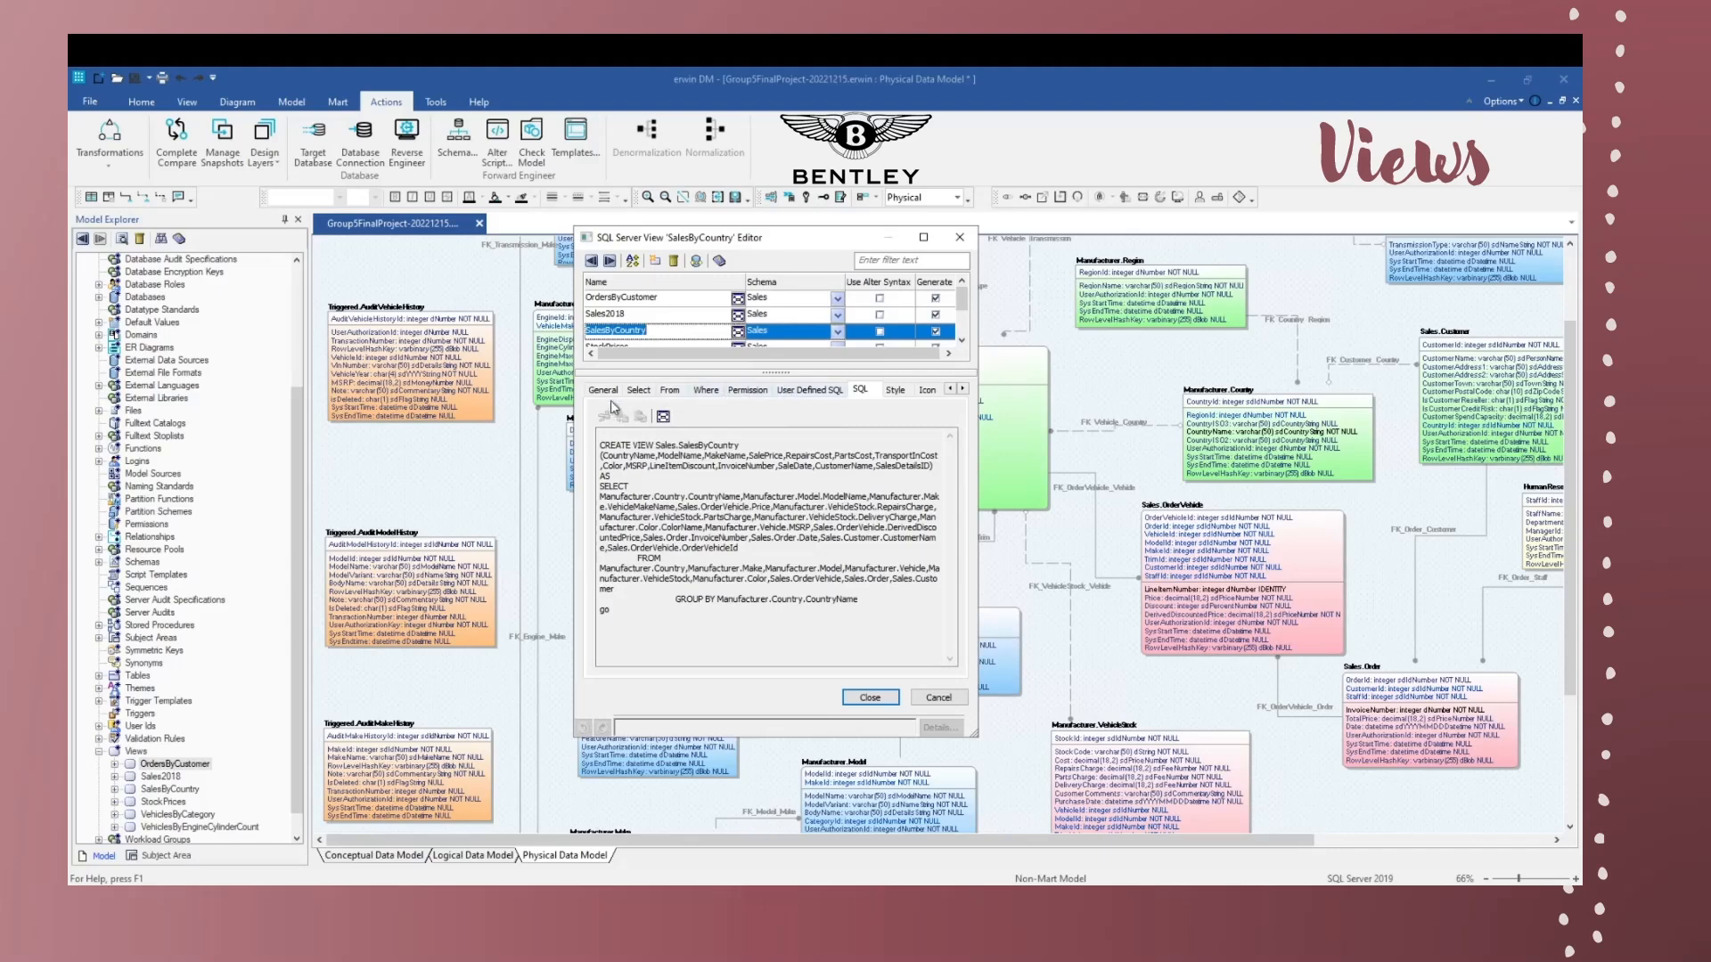
left_click(646, 394)
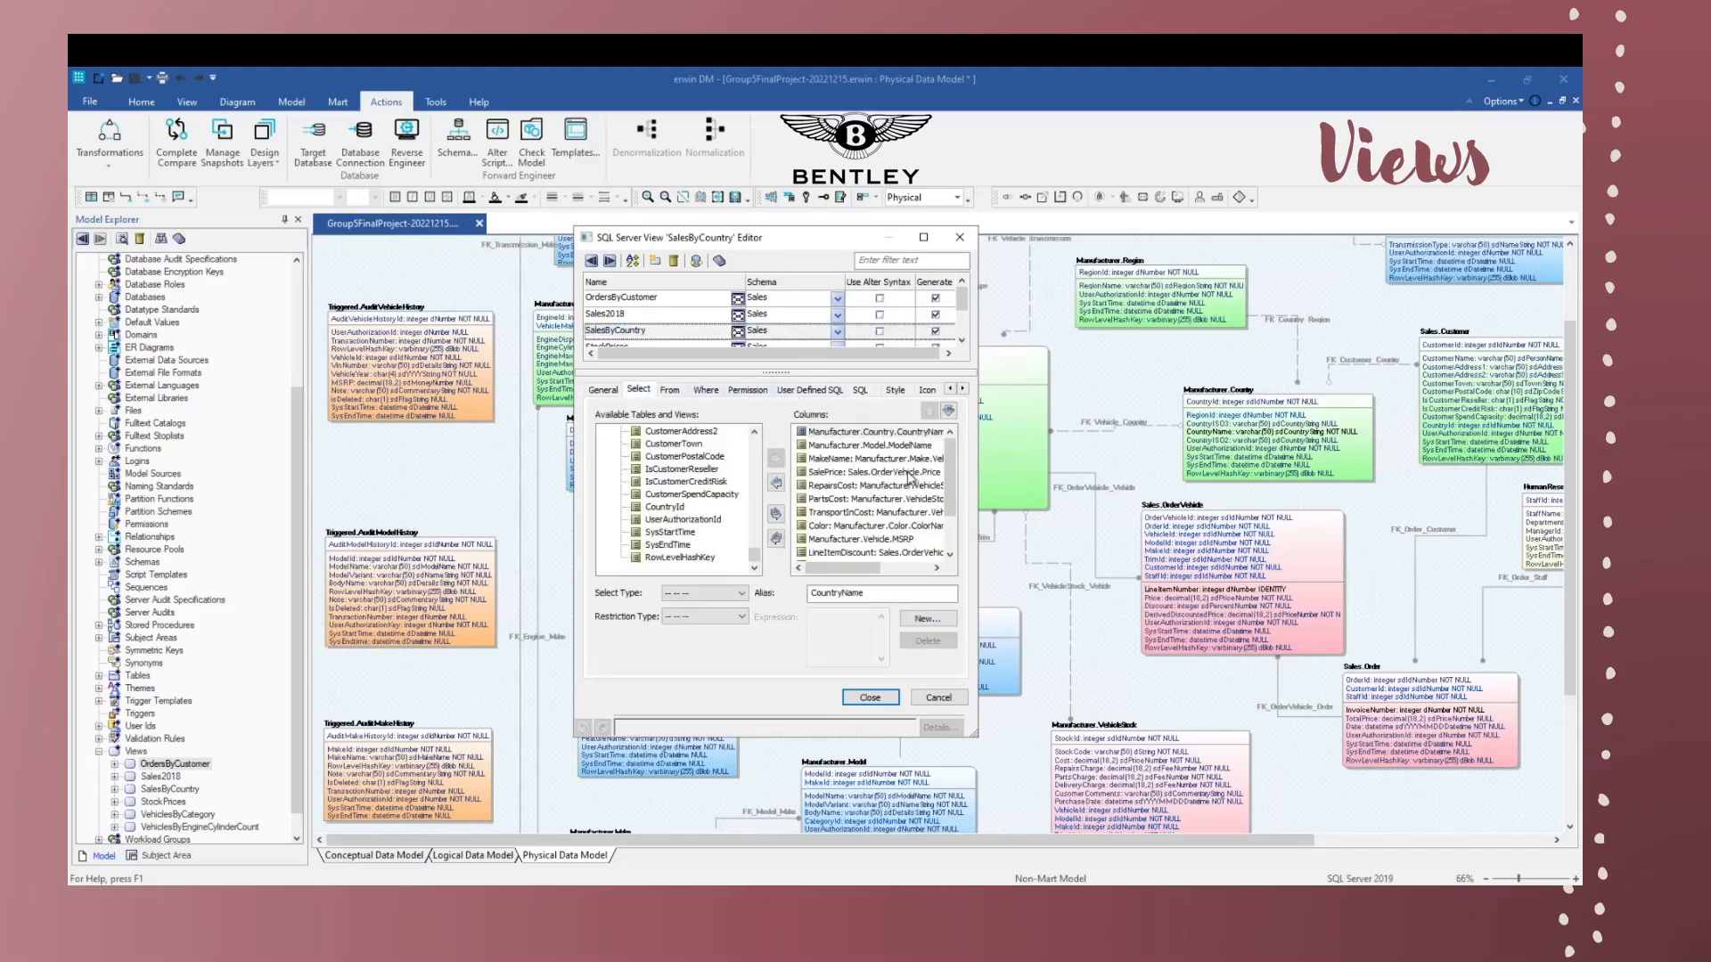
scroll(891, 490, "down", 2)
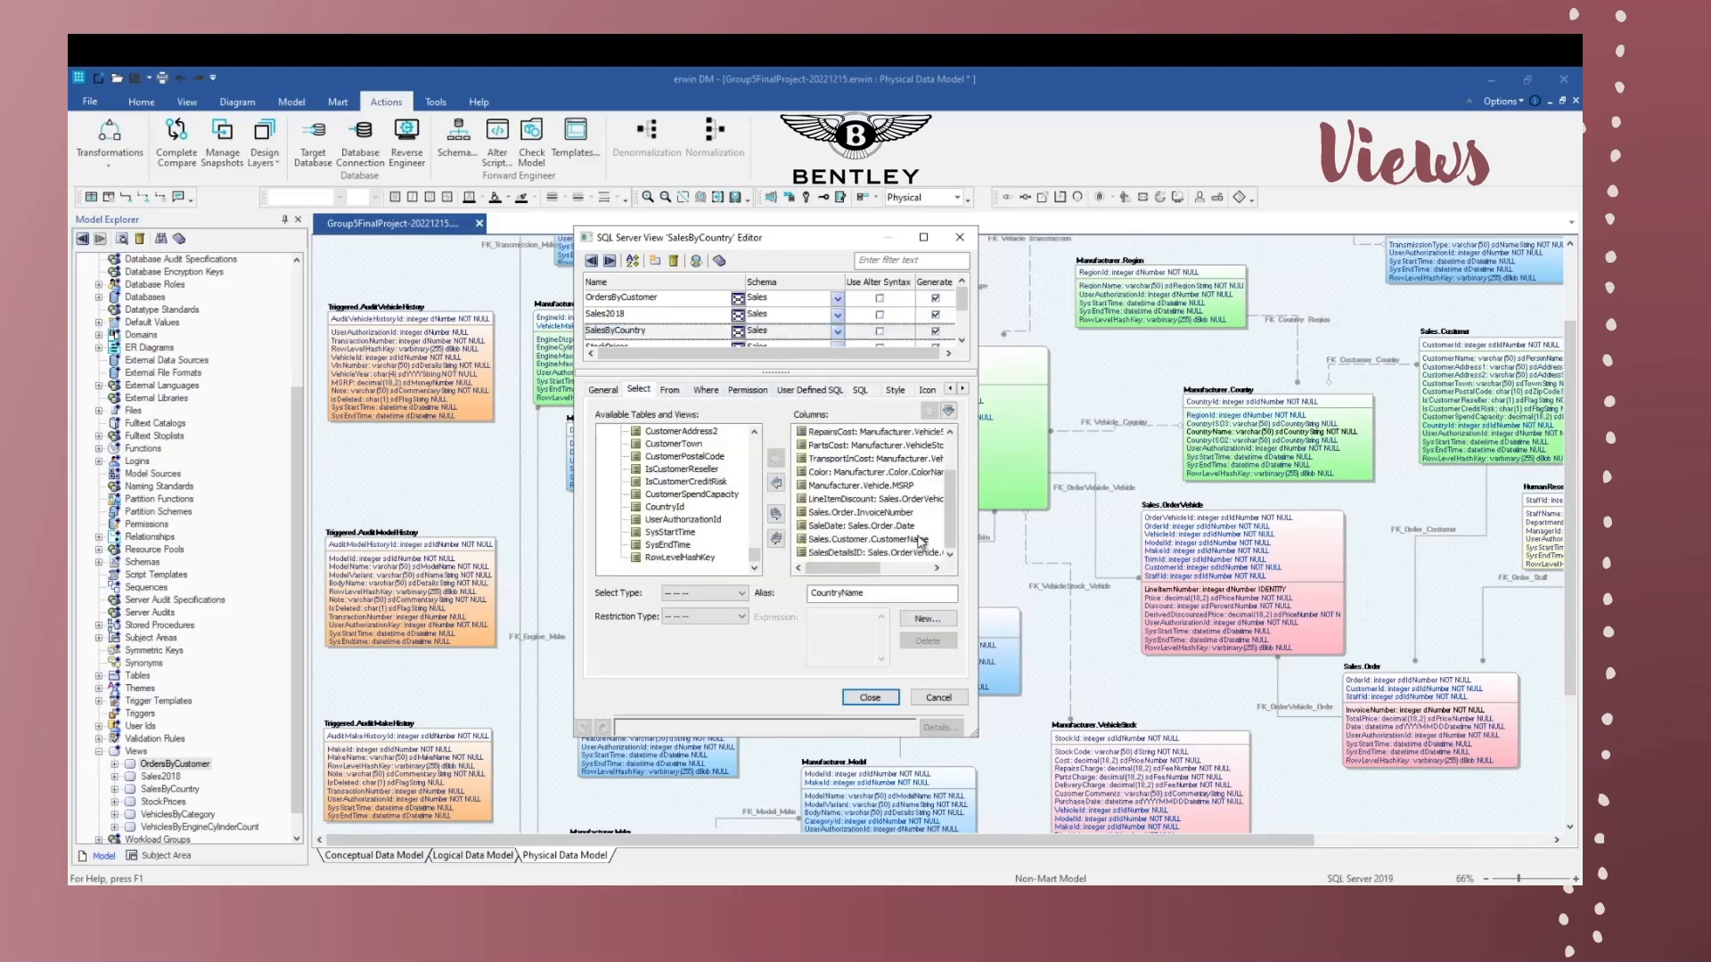
scroll(921, 540, "up", 2)
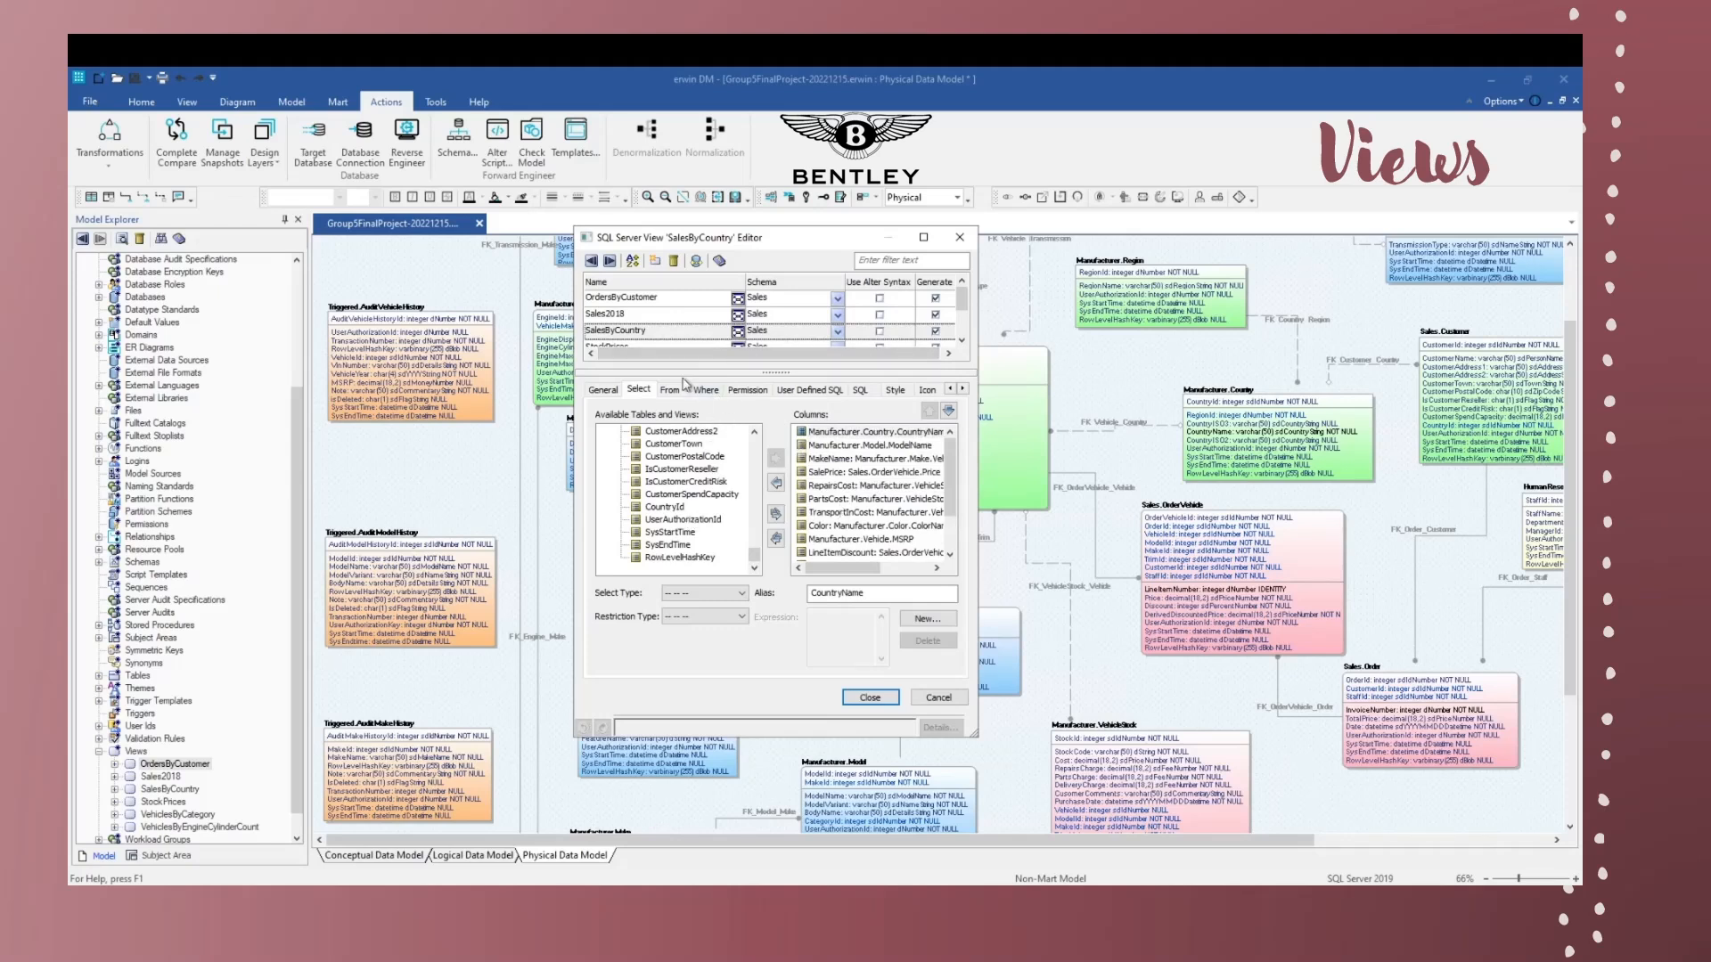
scroll(664, 337, "down", 1)
scroll(663, 314, "up", 1)
- Review the selected columns of the StockPrices view and the columns, SQL and filter conditions of the VehiclesByCategory view
left_click(664, 344)
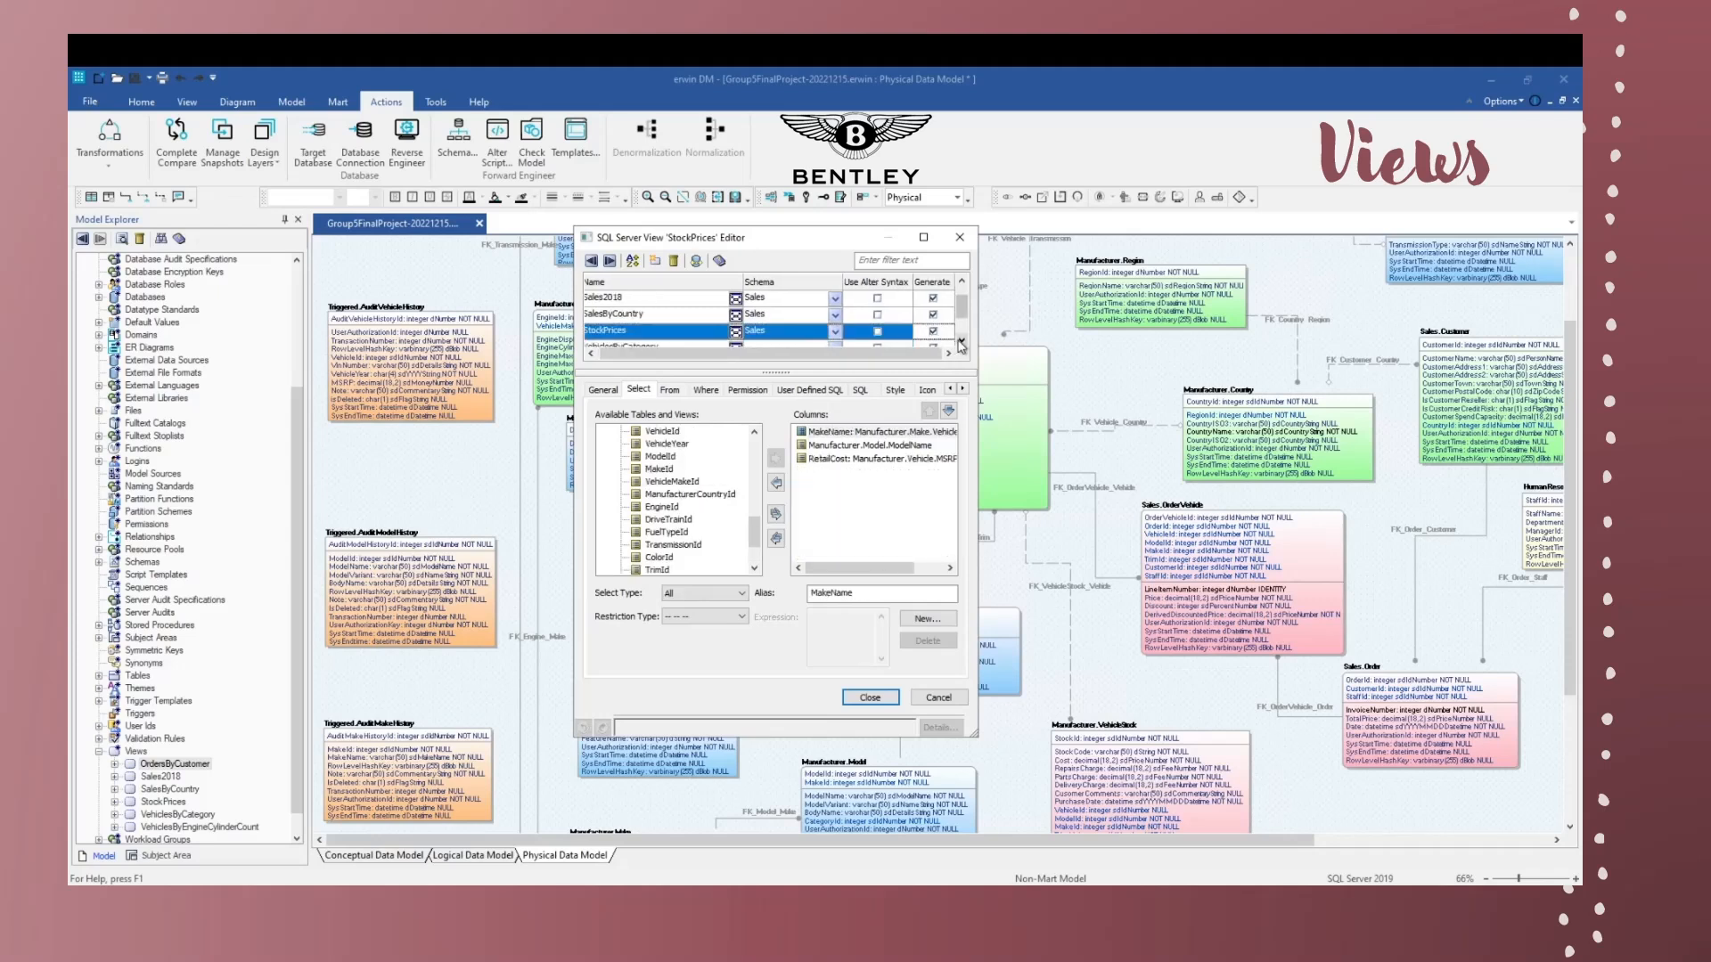
left_click(666, 315)
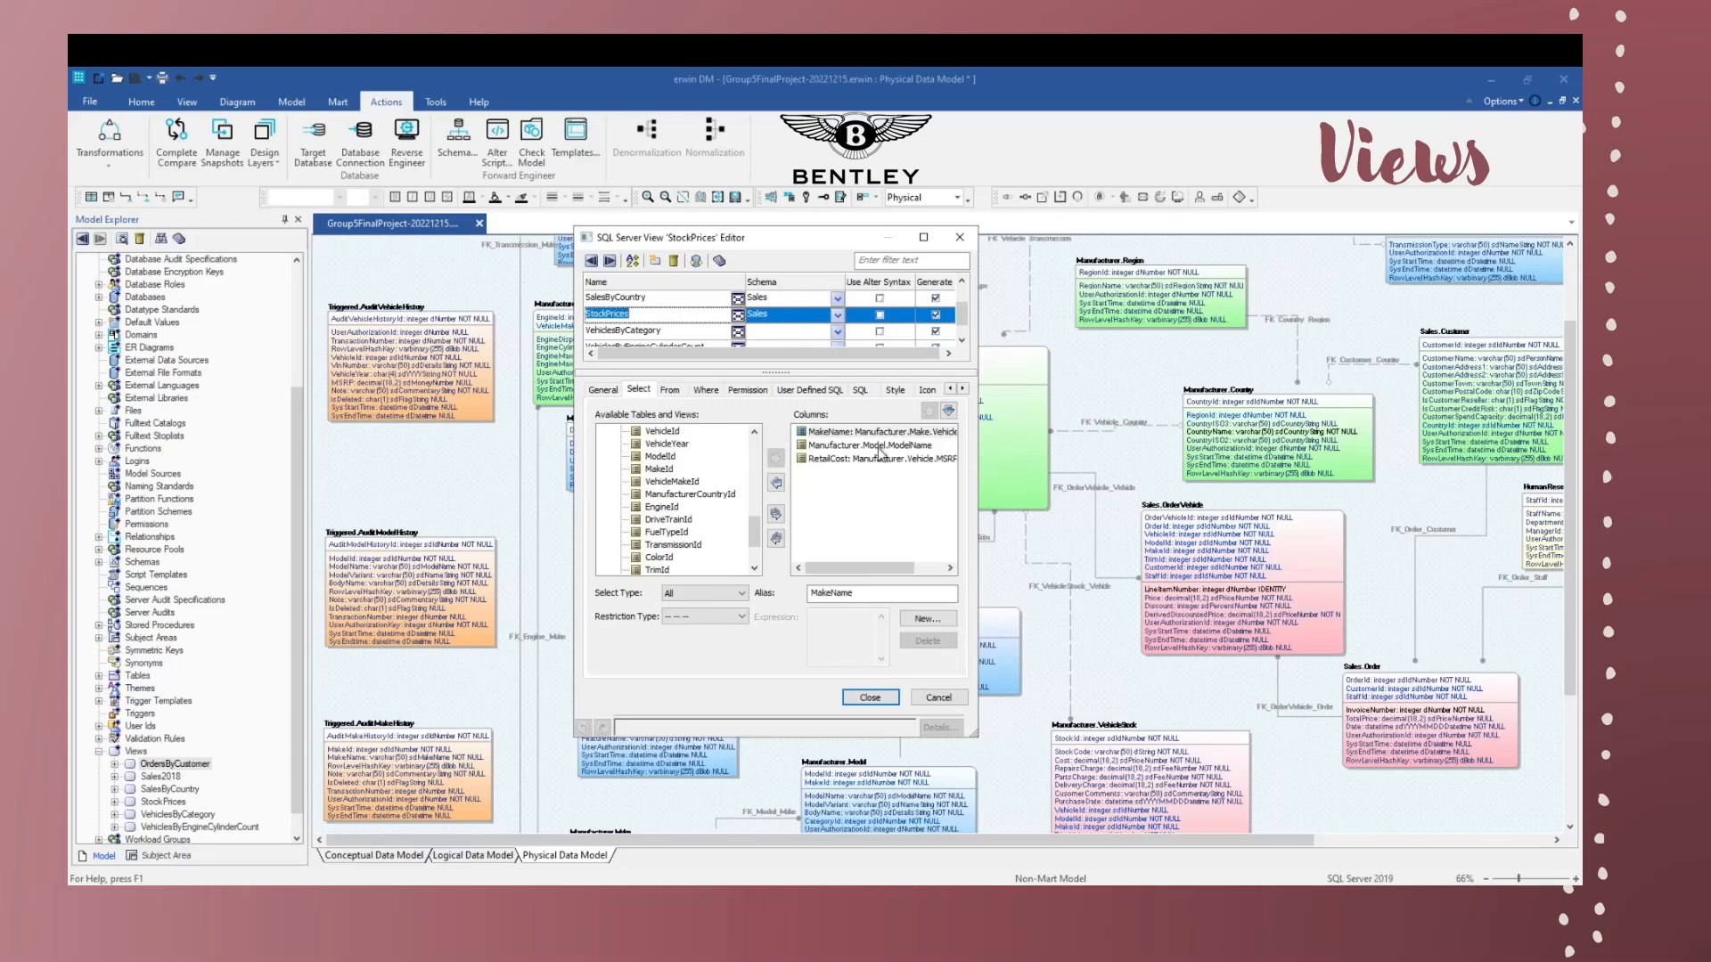
left_click(670, 332)
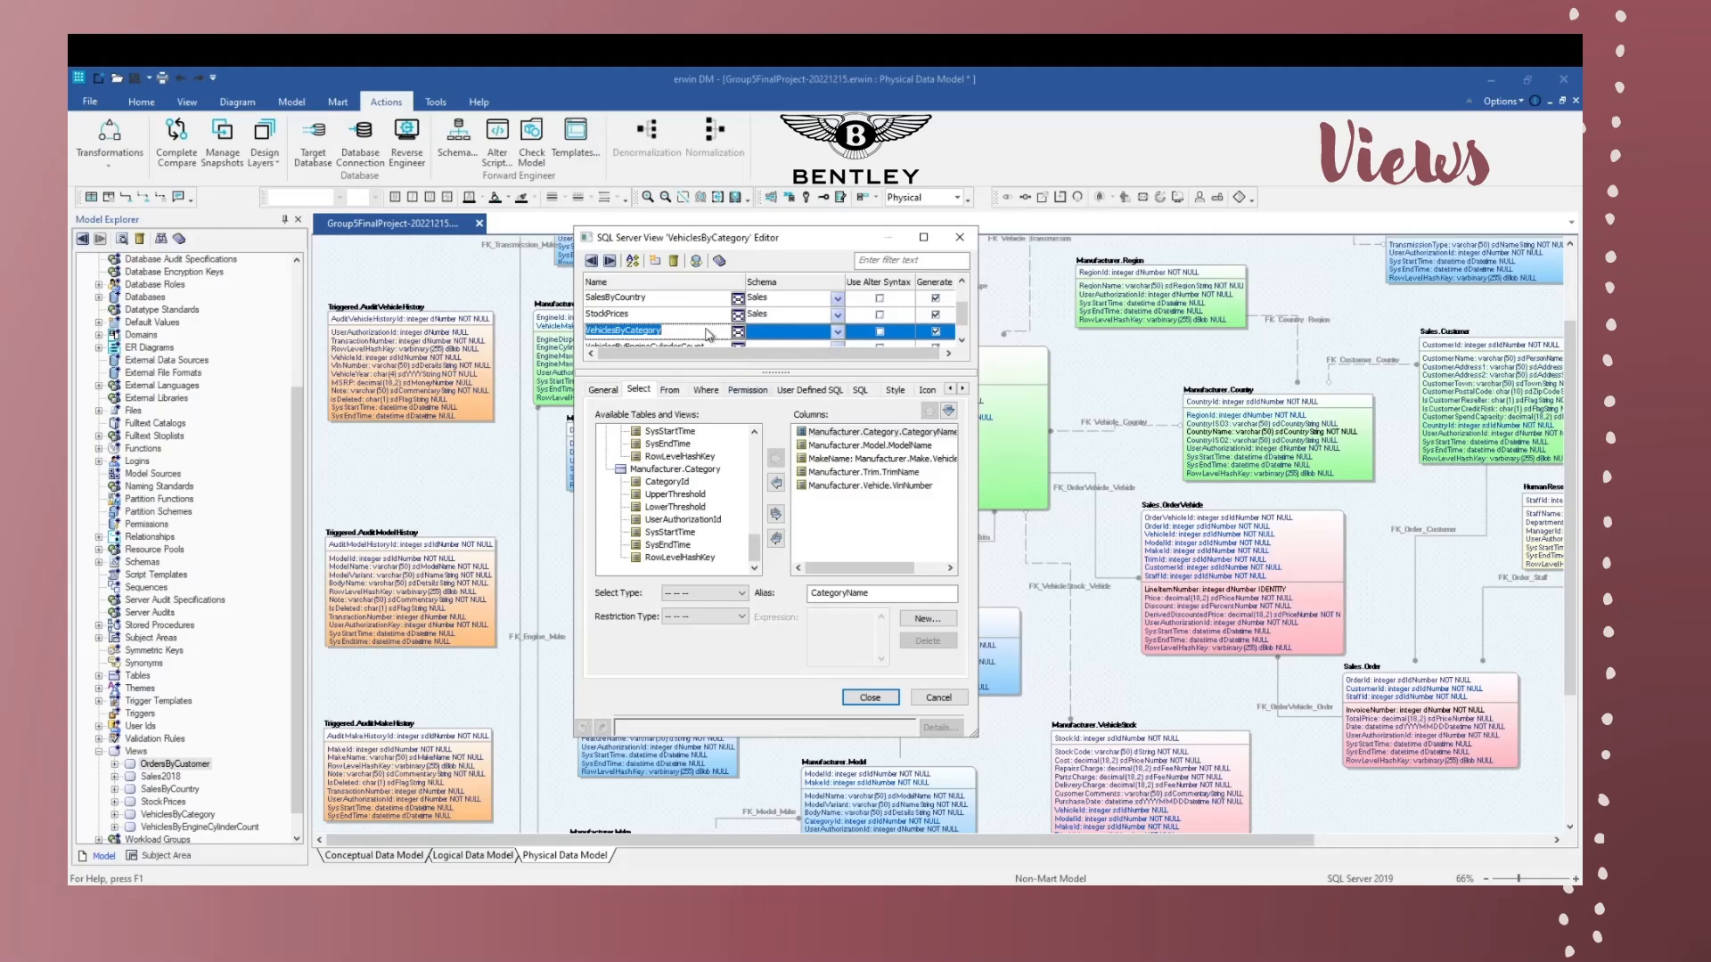
scroll(709, 332, "down", 1)
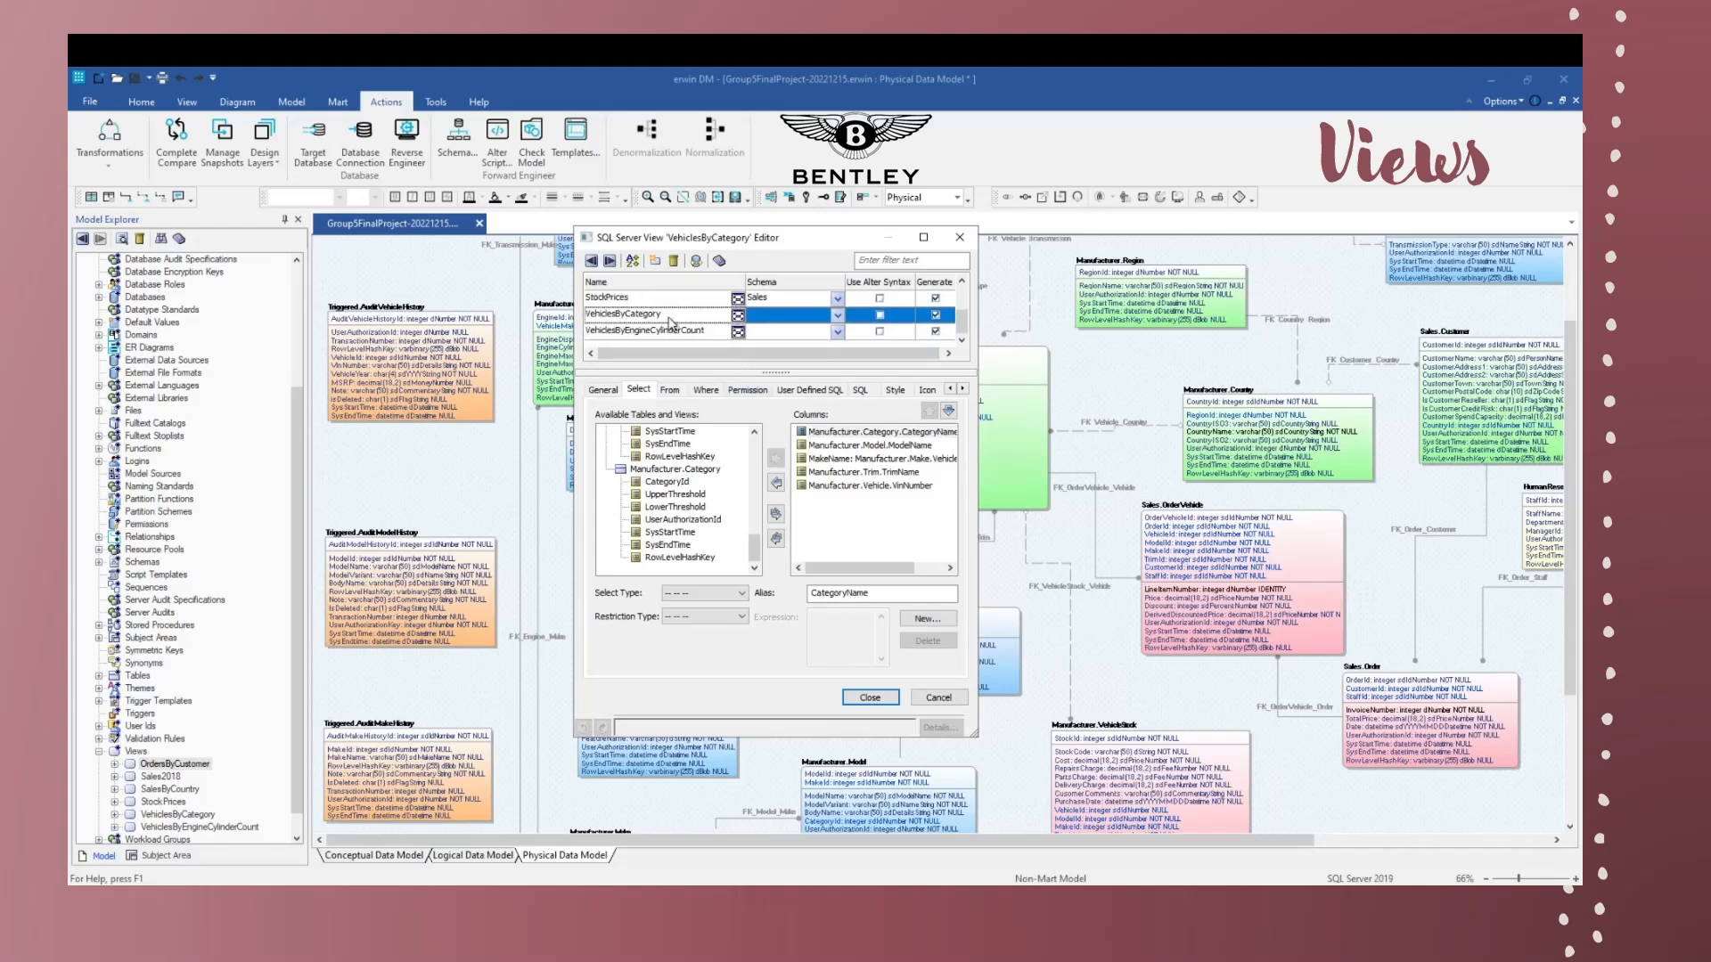
left_click(670, 316)
left_click(869, 392)
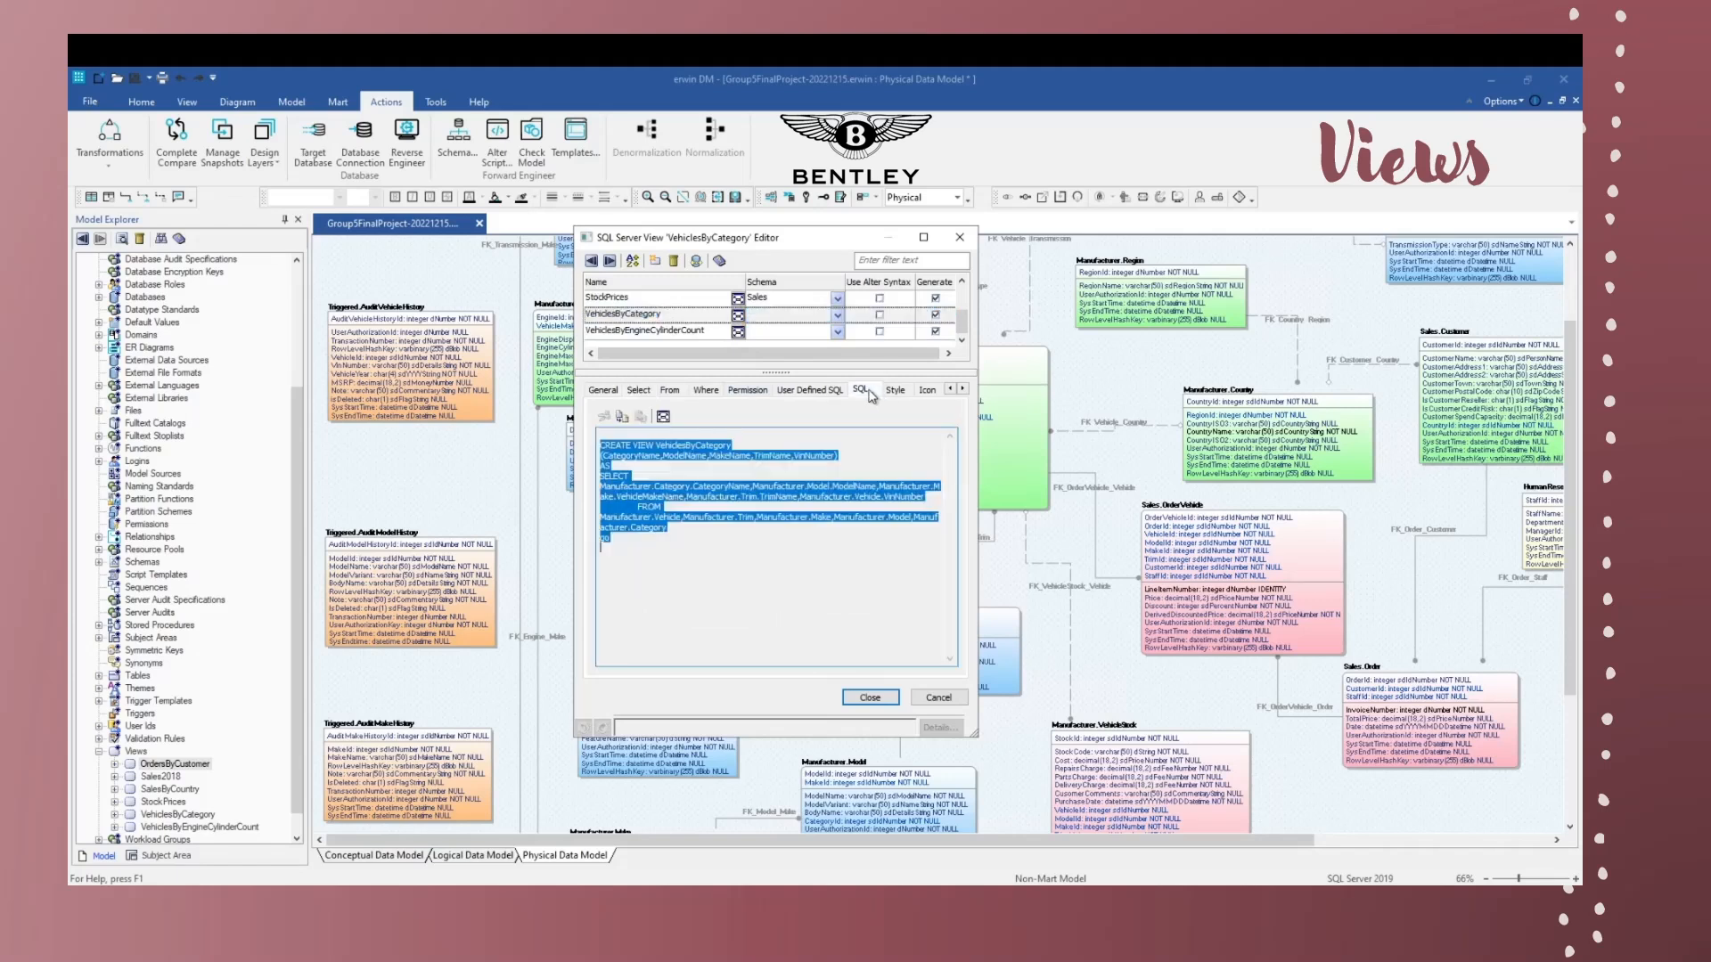
left_click(707, 391)
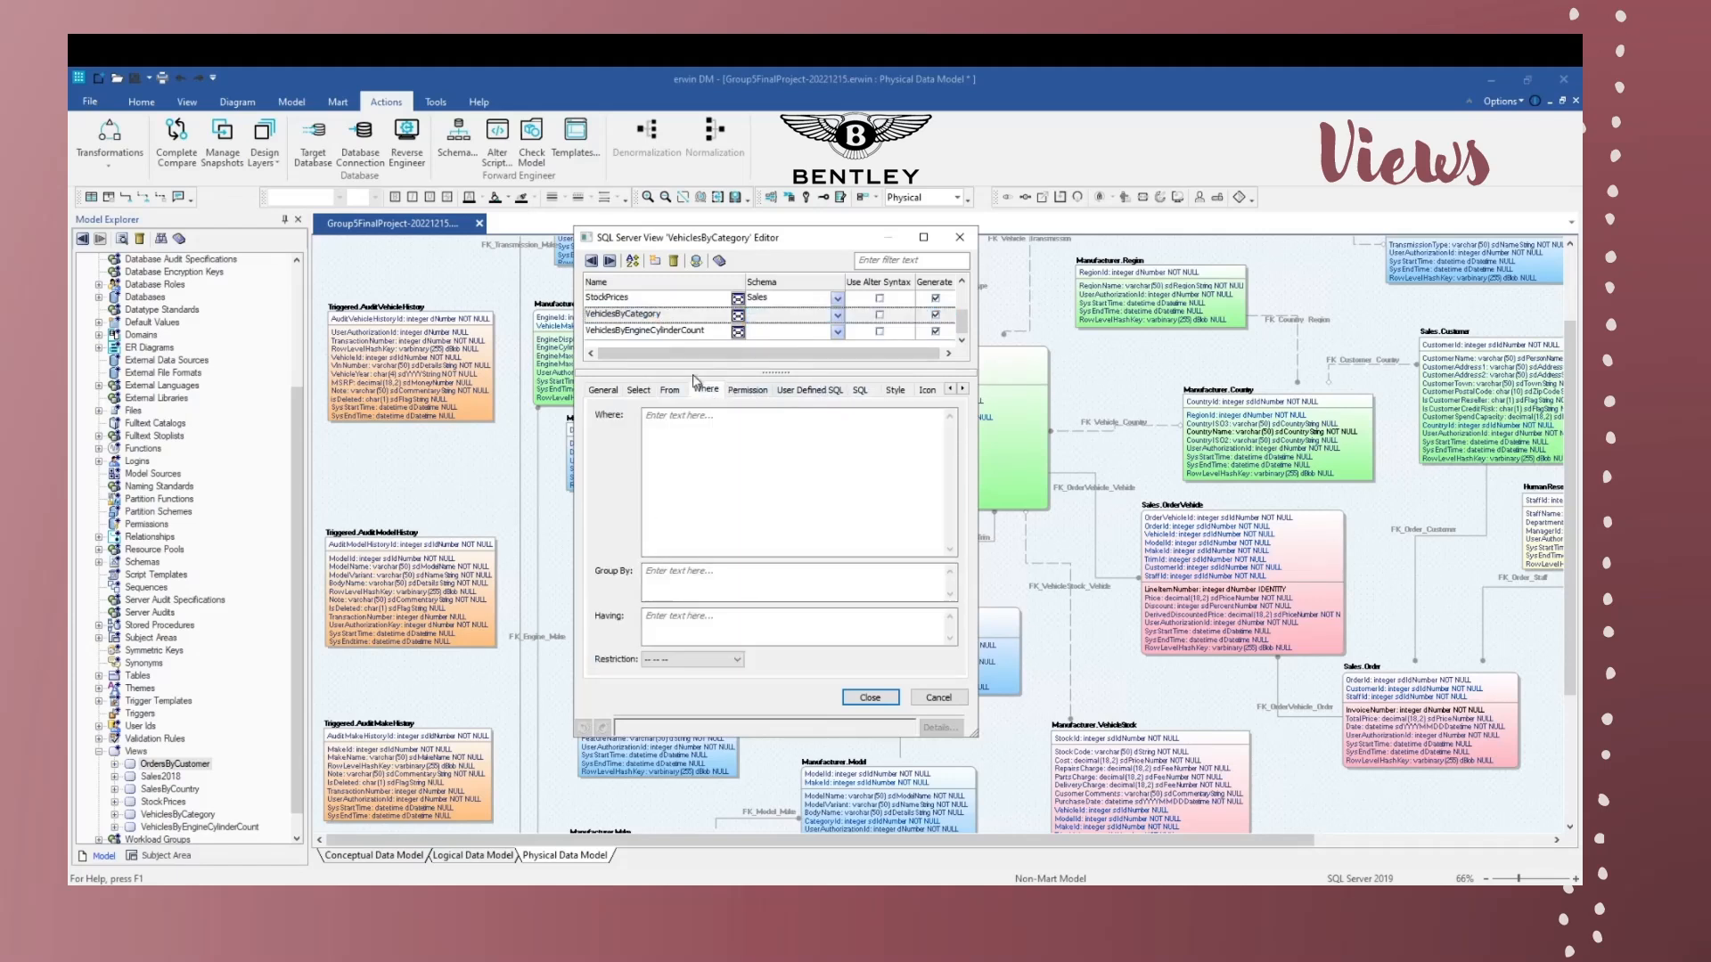
- Review the grouping and selected columns of the VehiclesByEngineCylinderCount view, and close the view editor
left_click(680, 331)
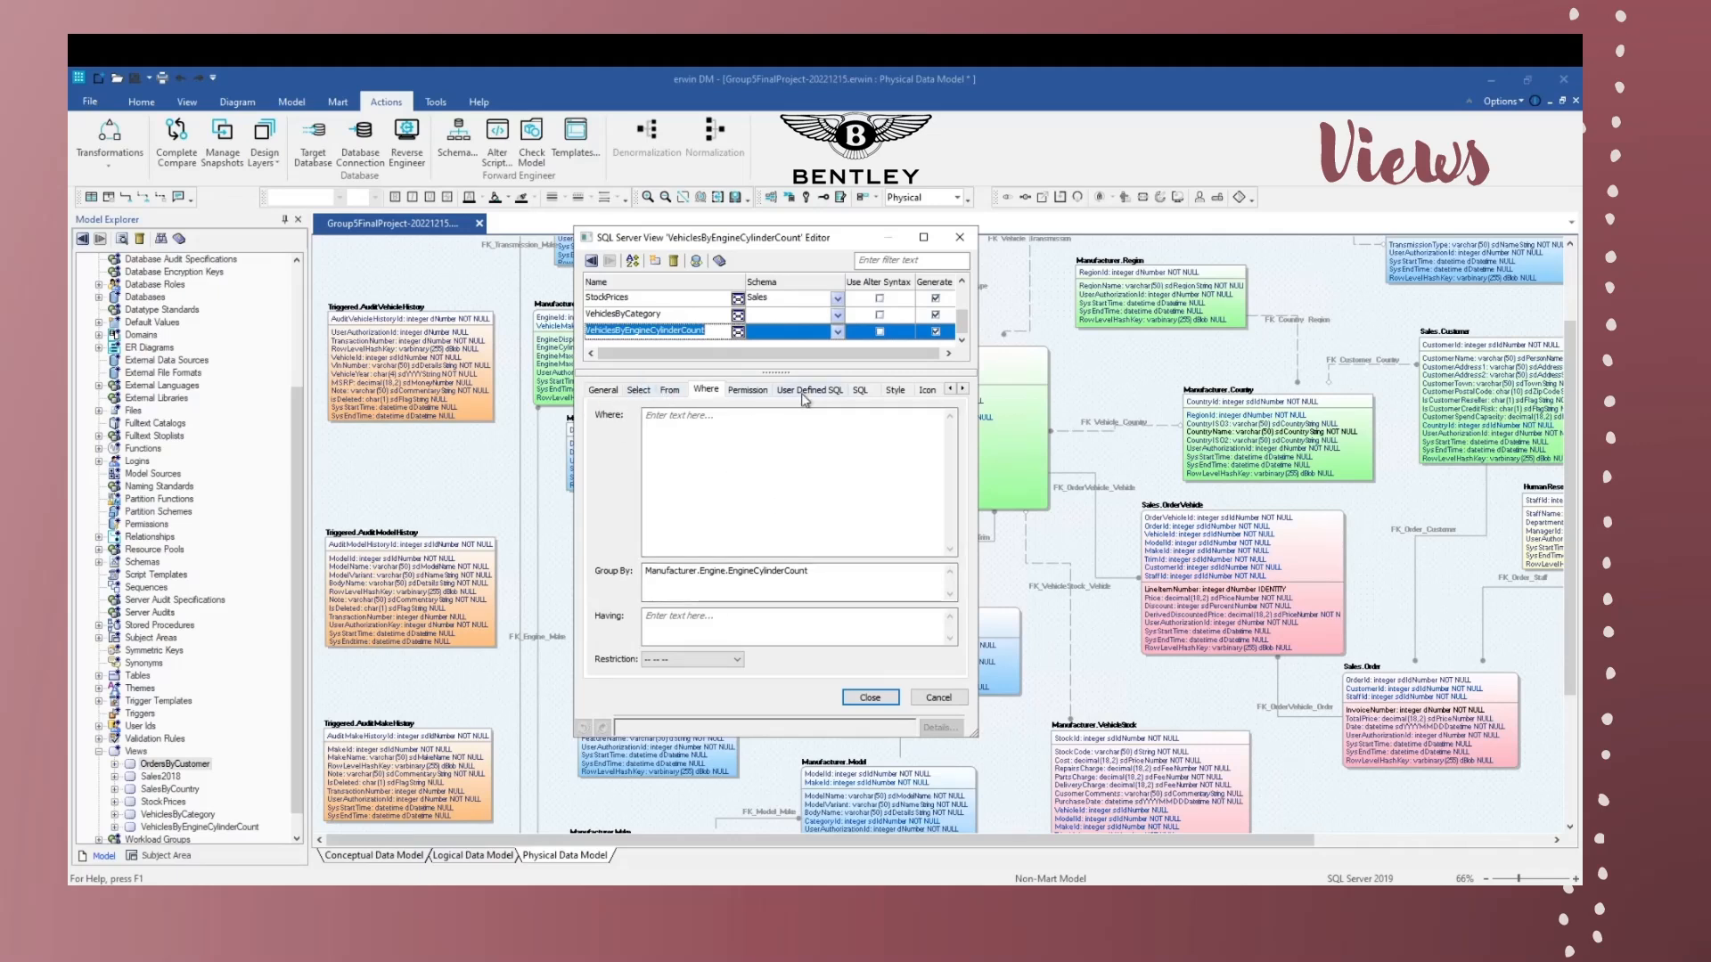
left_click(639, 390)
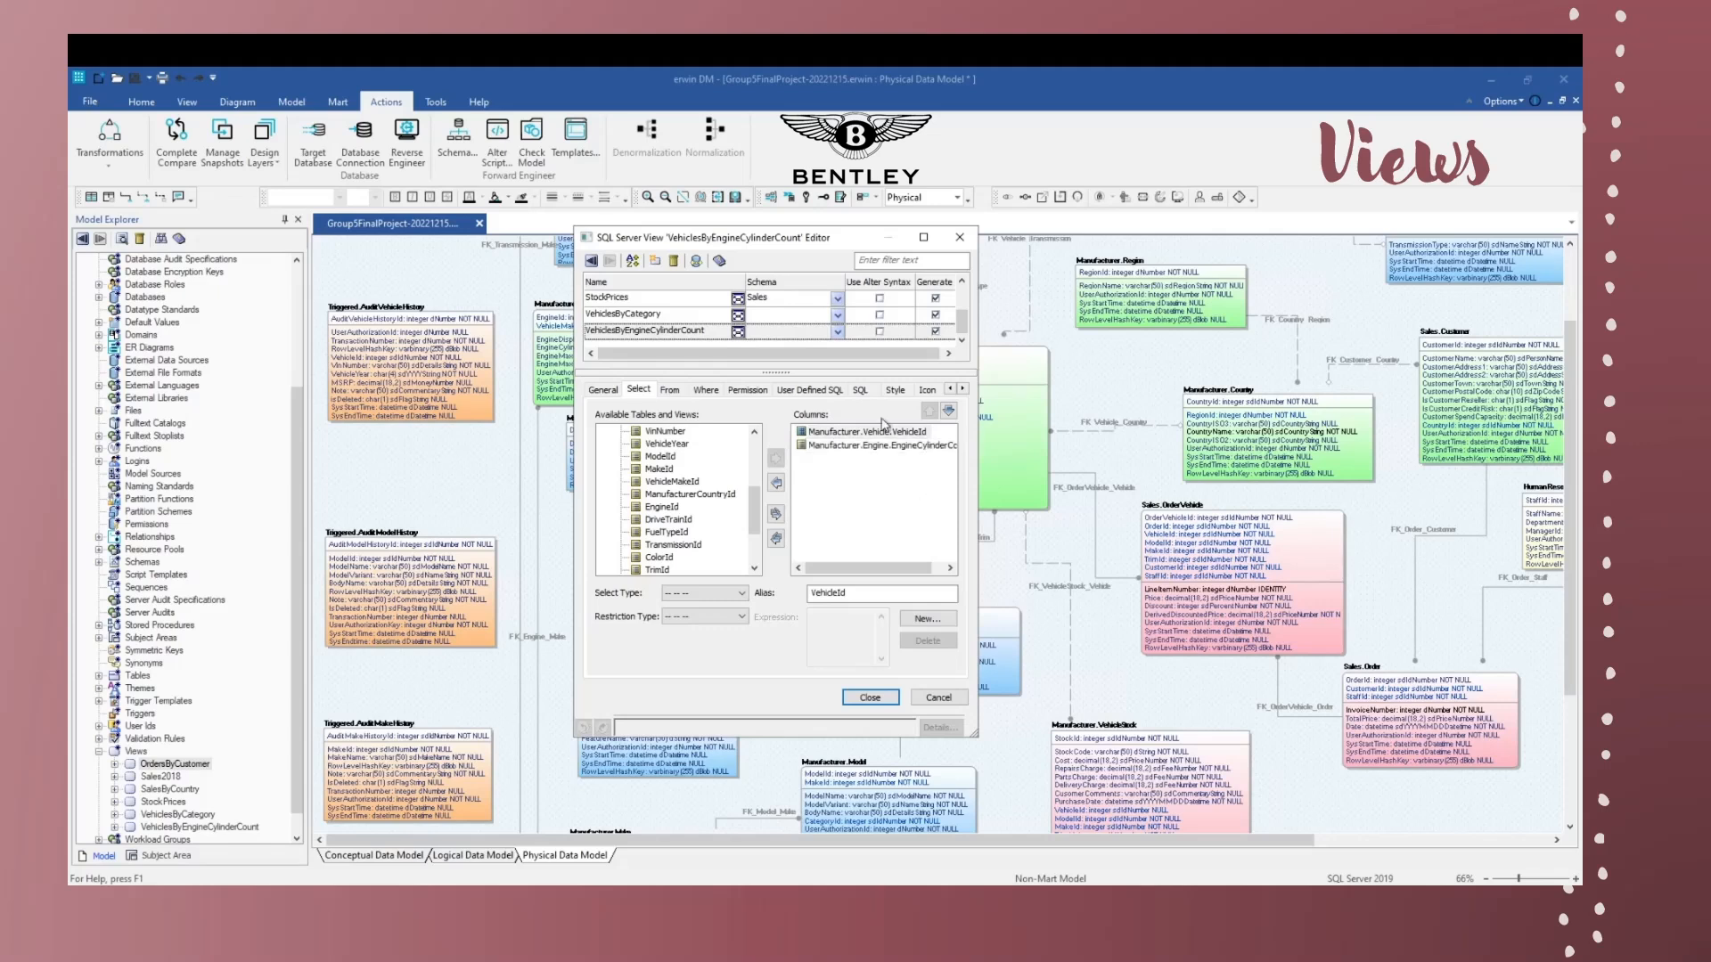
left_click(870, 698)
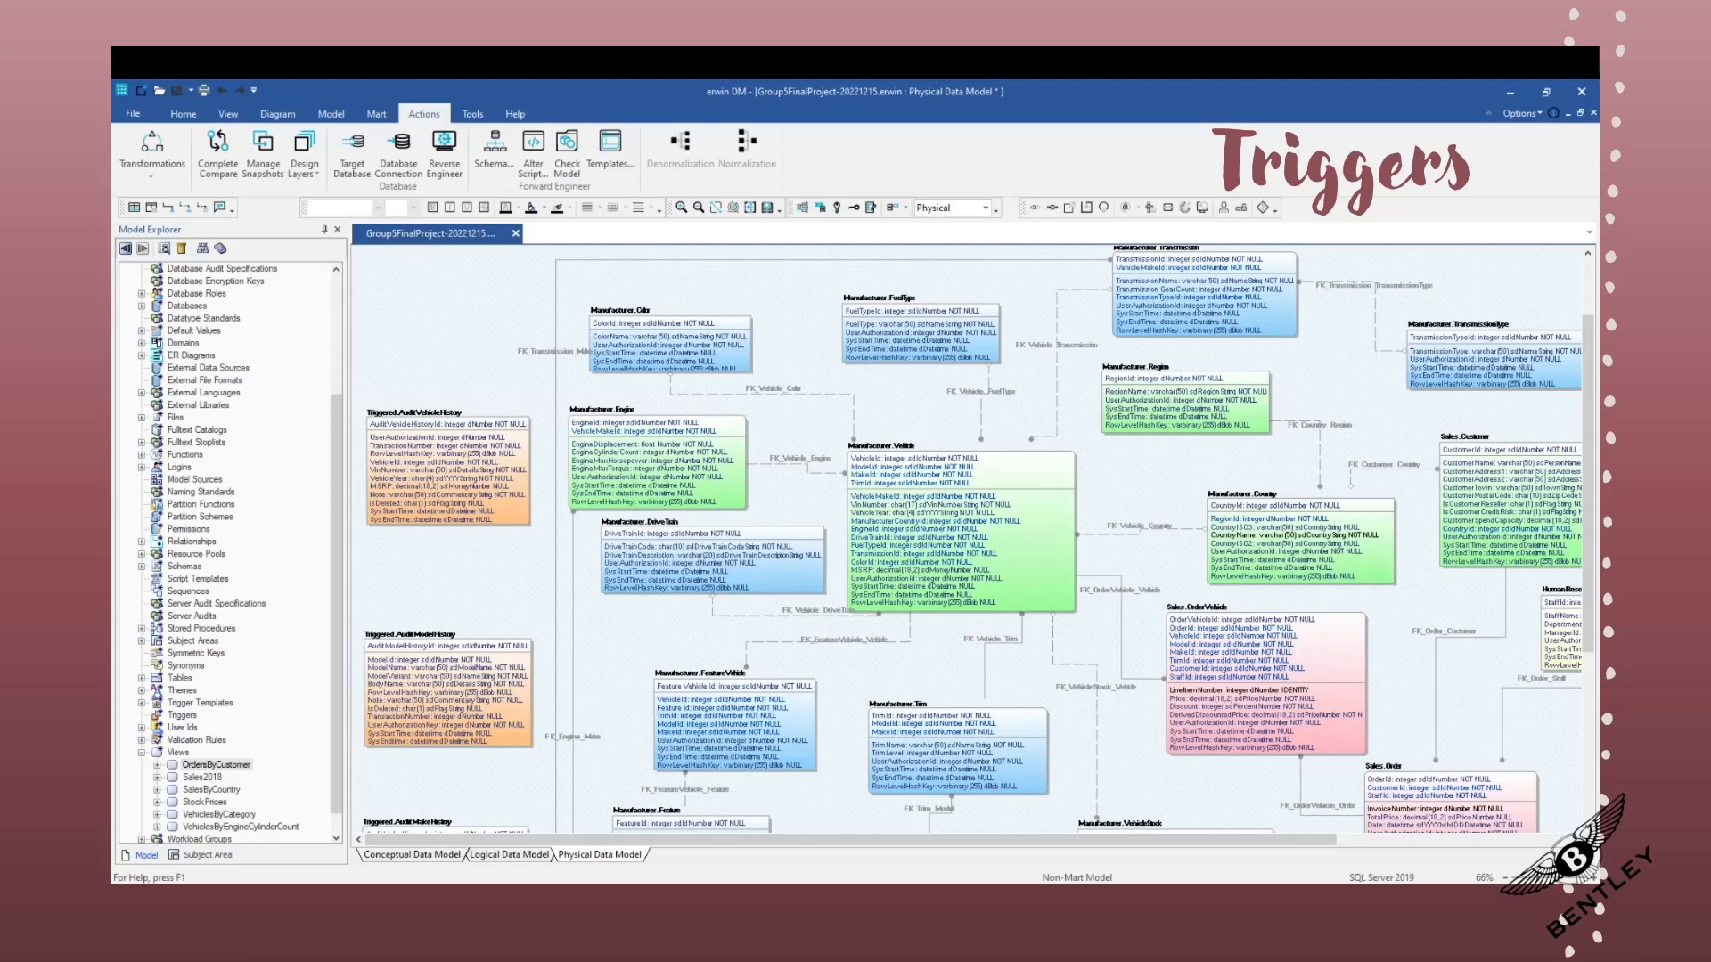
- Review the SQL code of the uTidu_AuditVehicleHistory trigger on the Manufacturer.Vehicle table, and close the trigger editor
left_click(1020, 488)
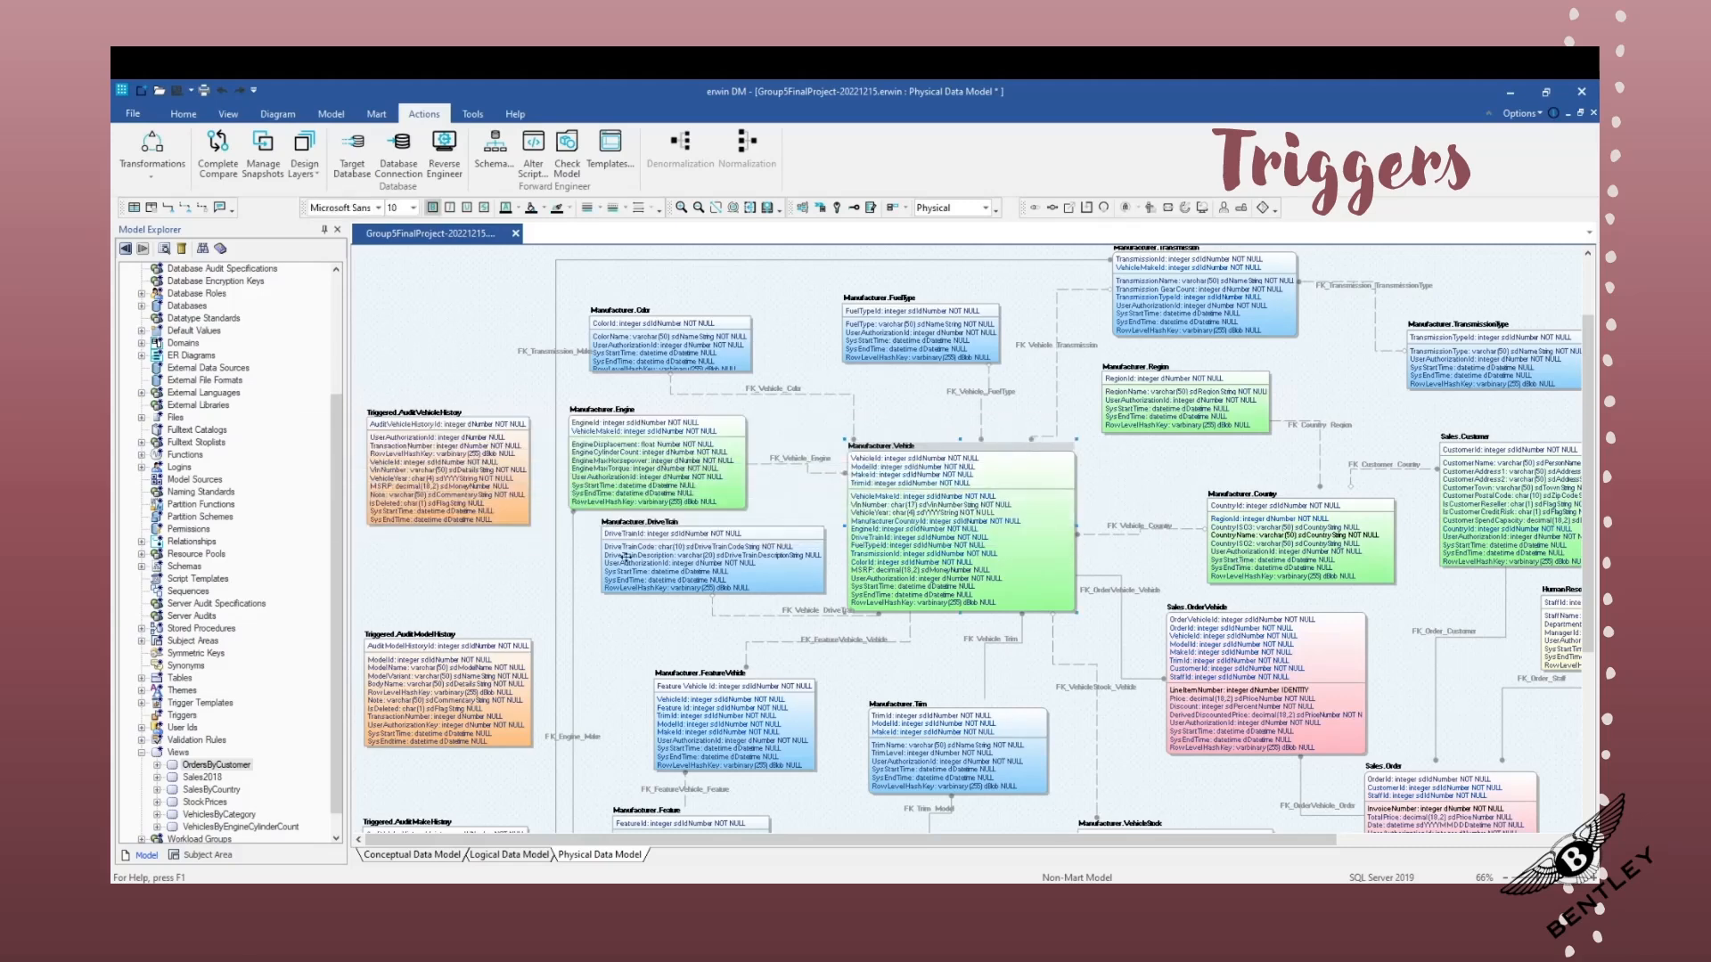
left_click(462, 444)
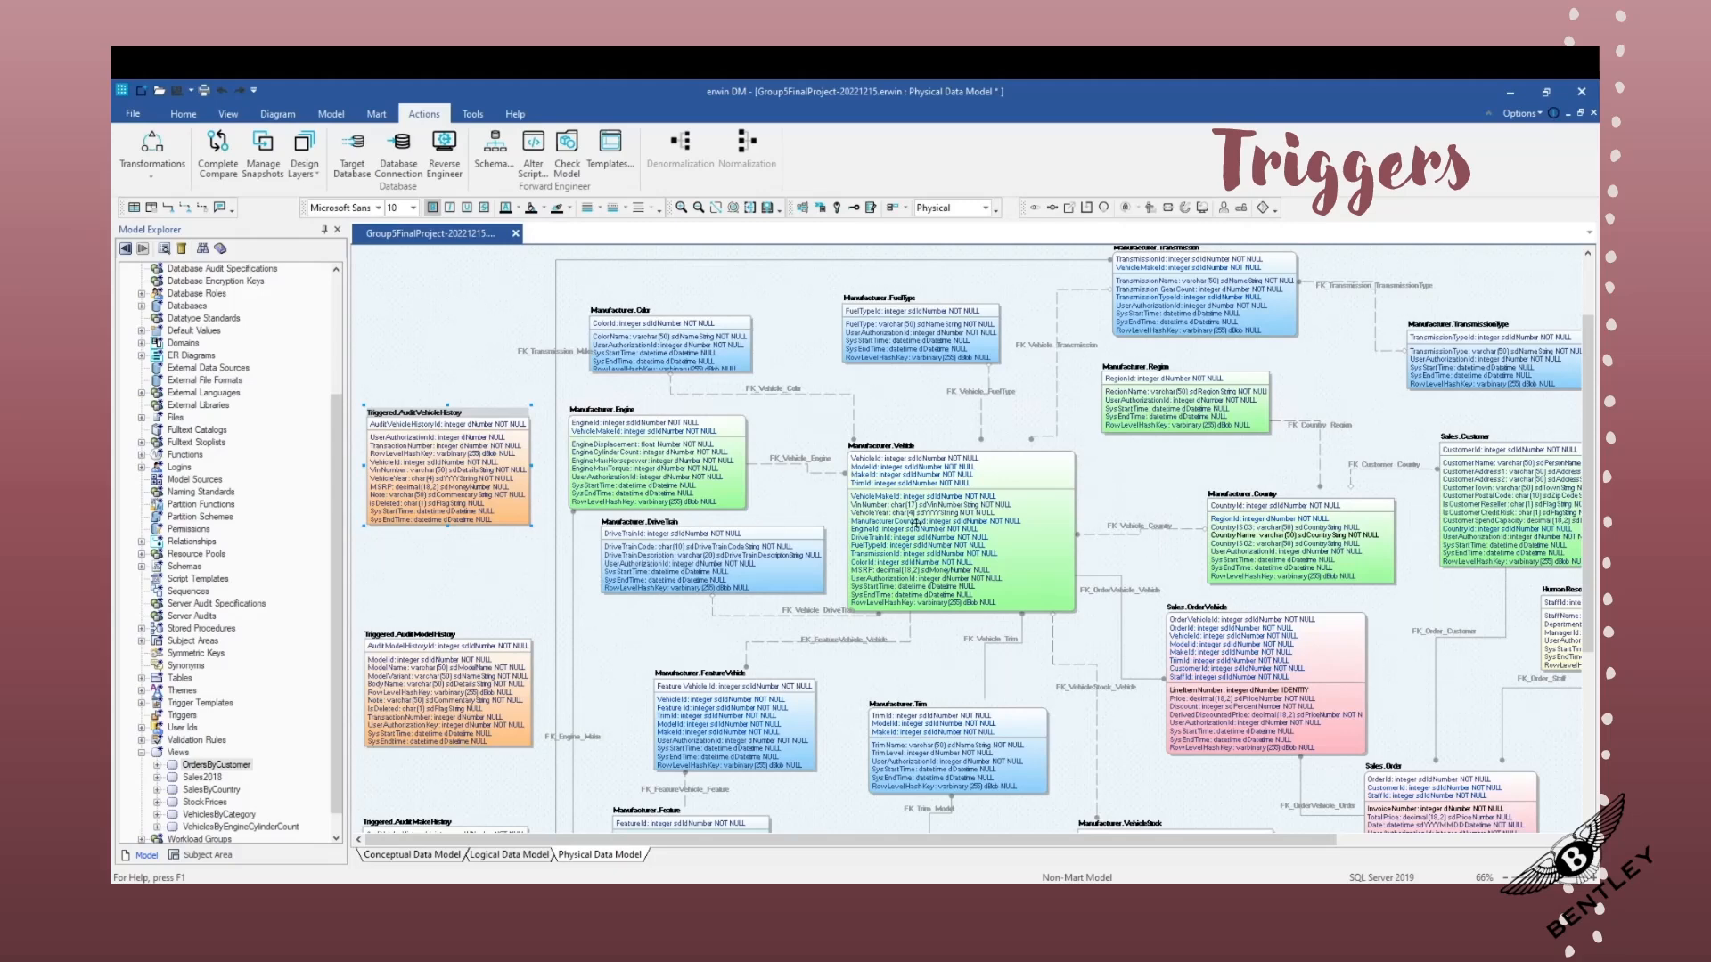
right_click(936, 497)
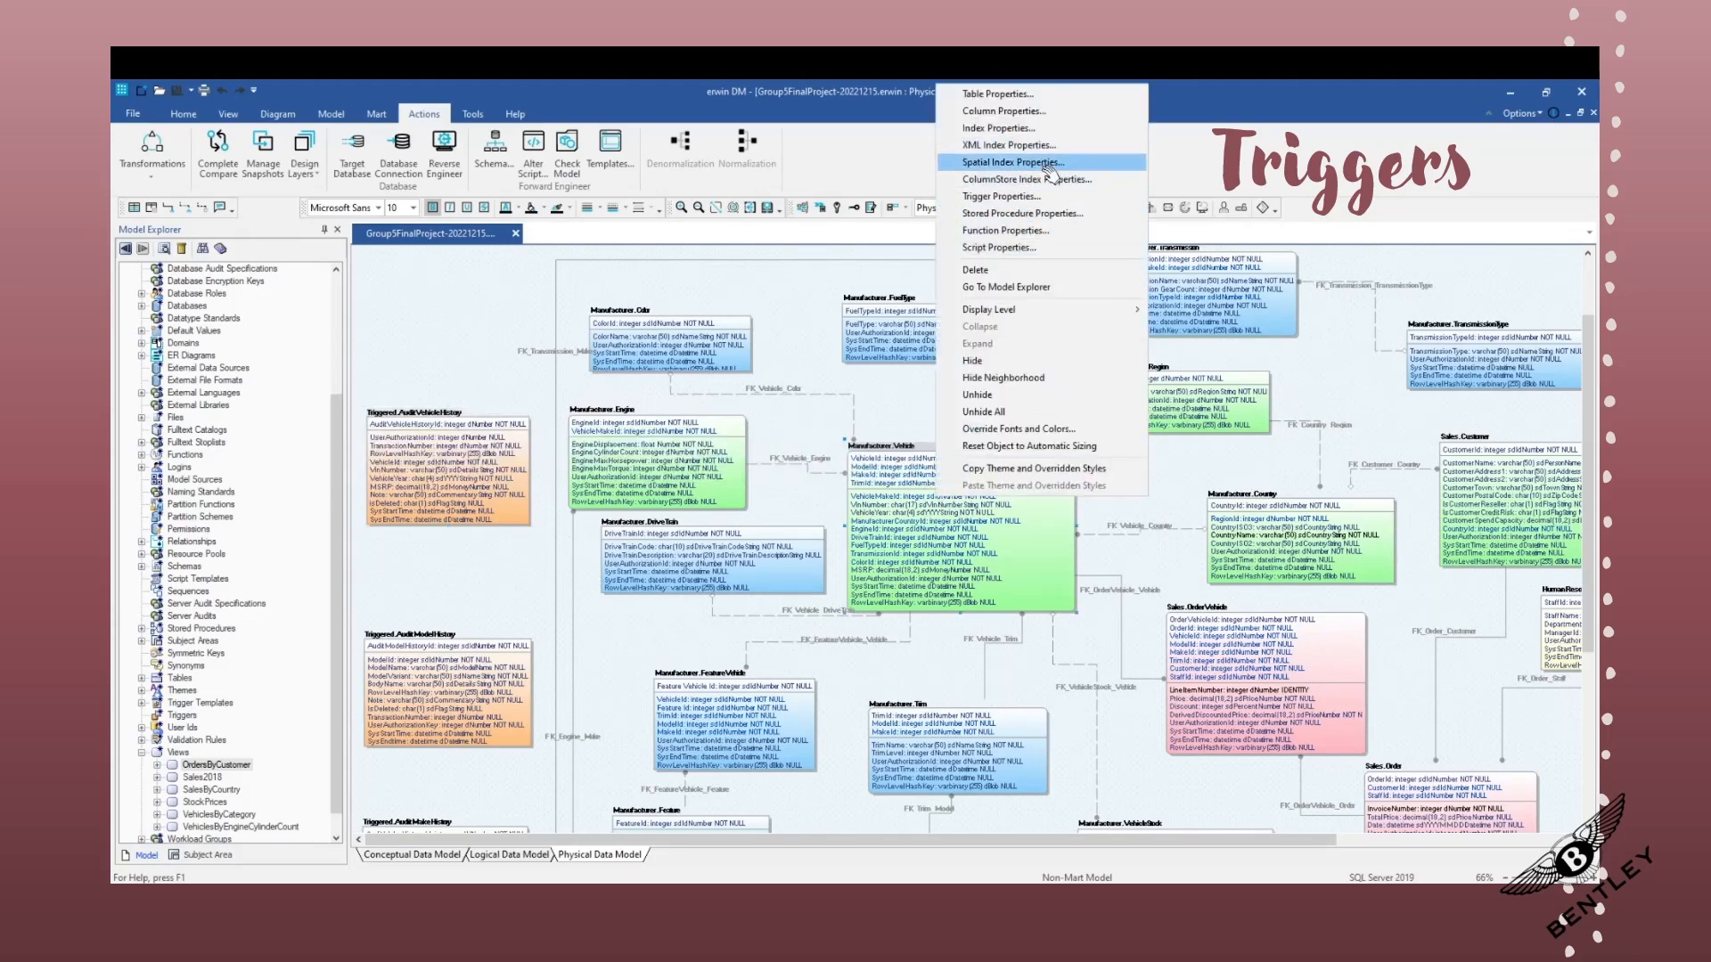
left_click(1034, 197)
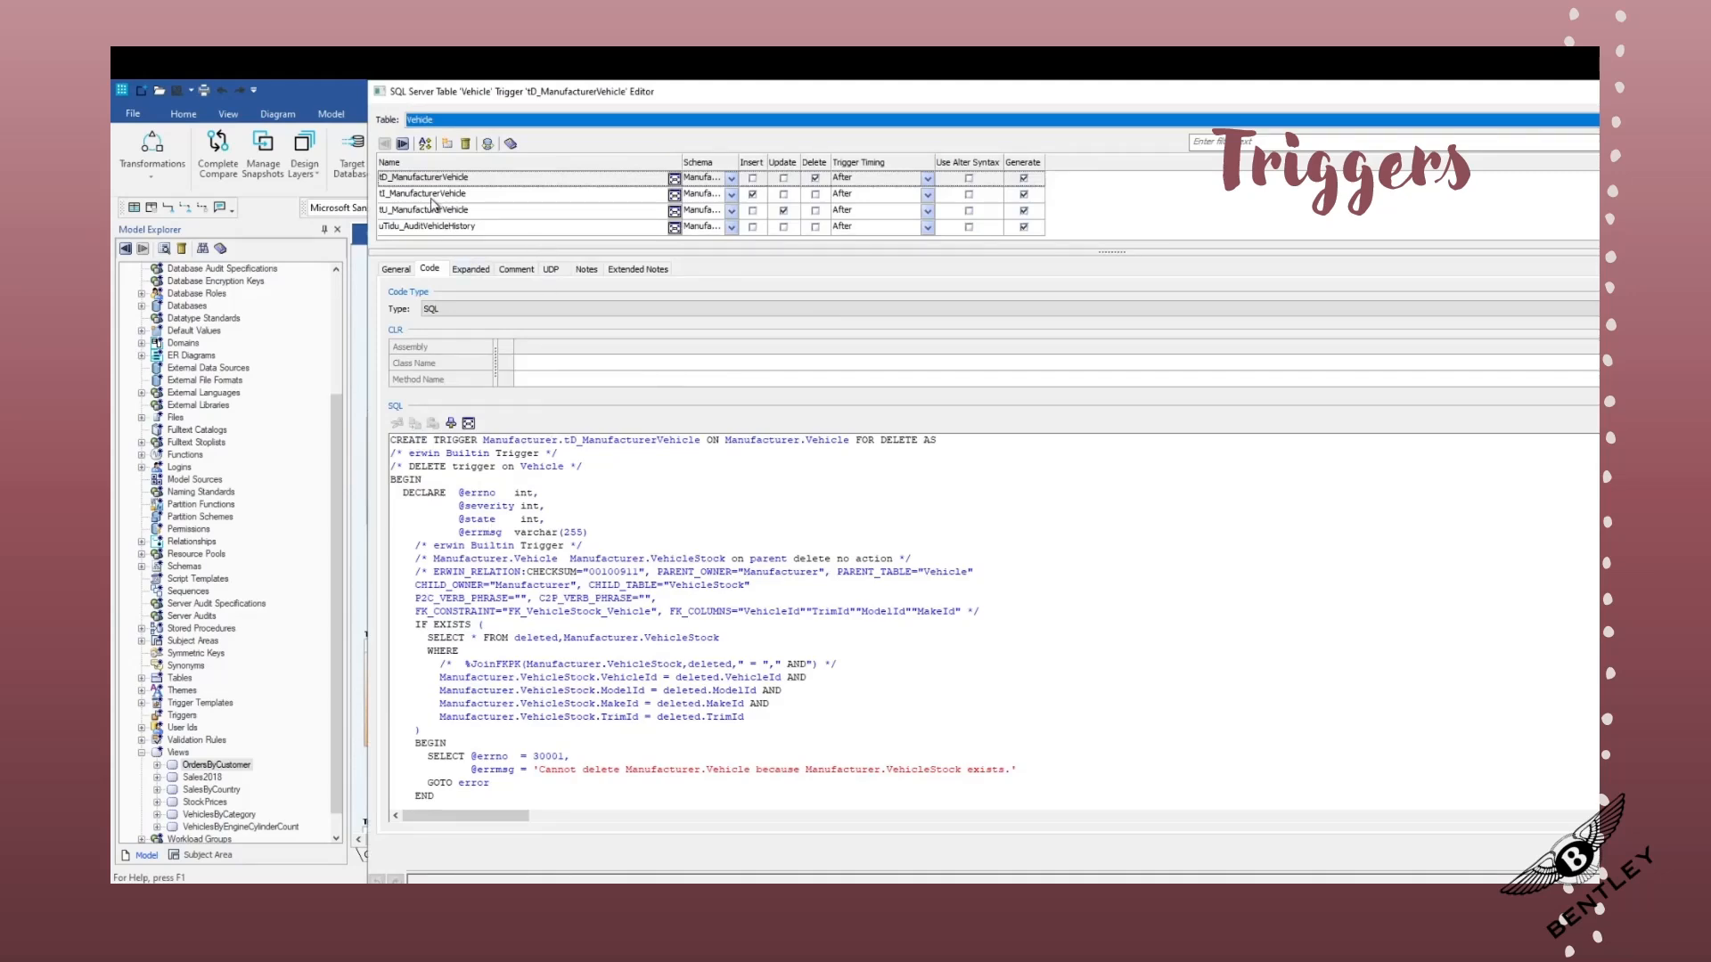
left_click(430, 228)
scroll(486, 563, "down", 3)
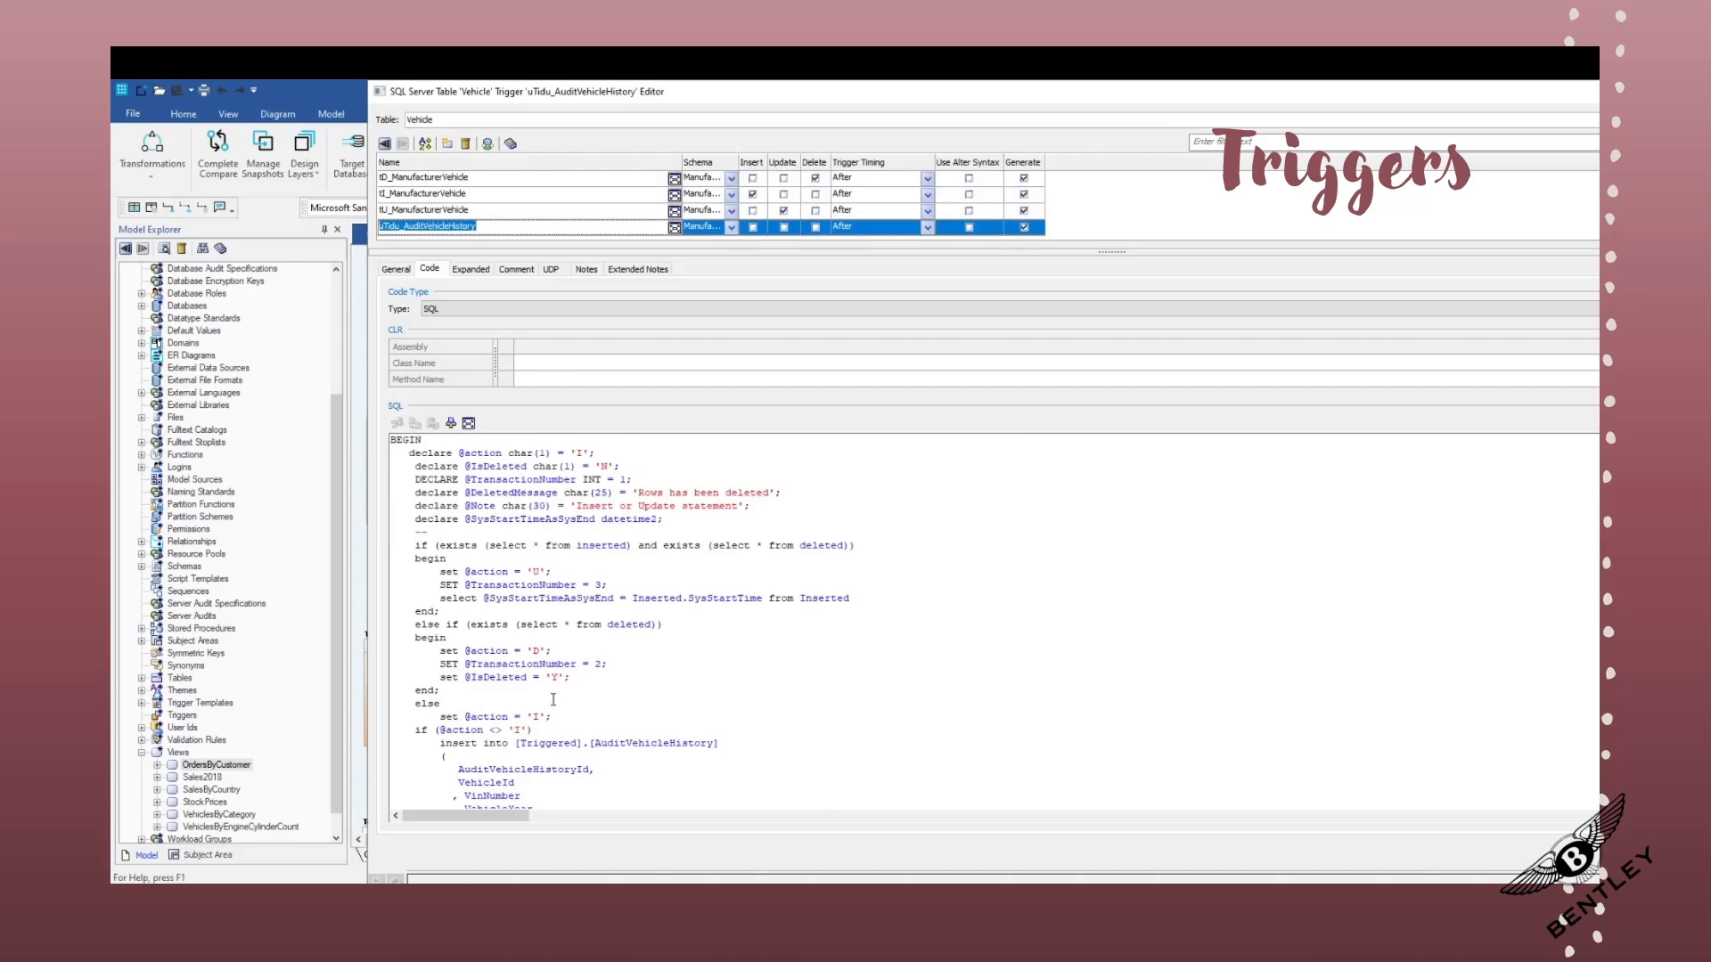
scroll(553, 700, "up", 1)
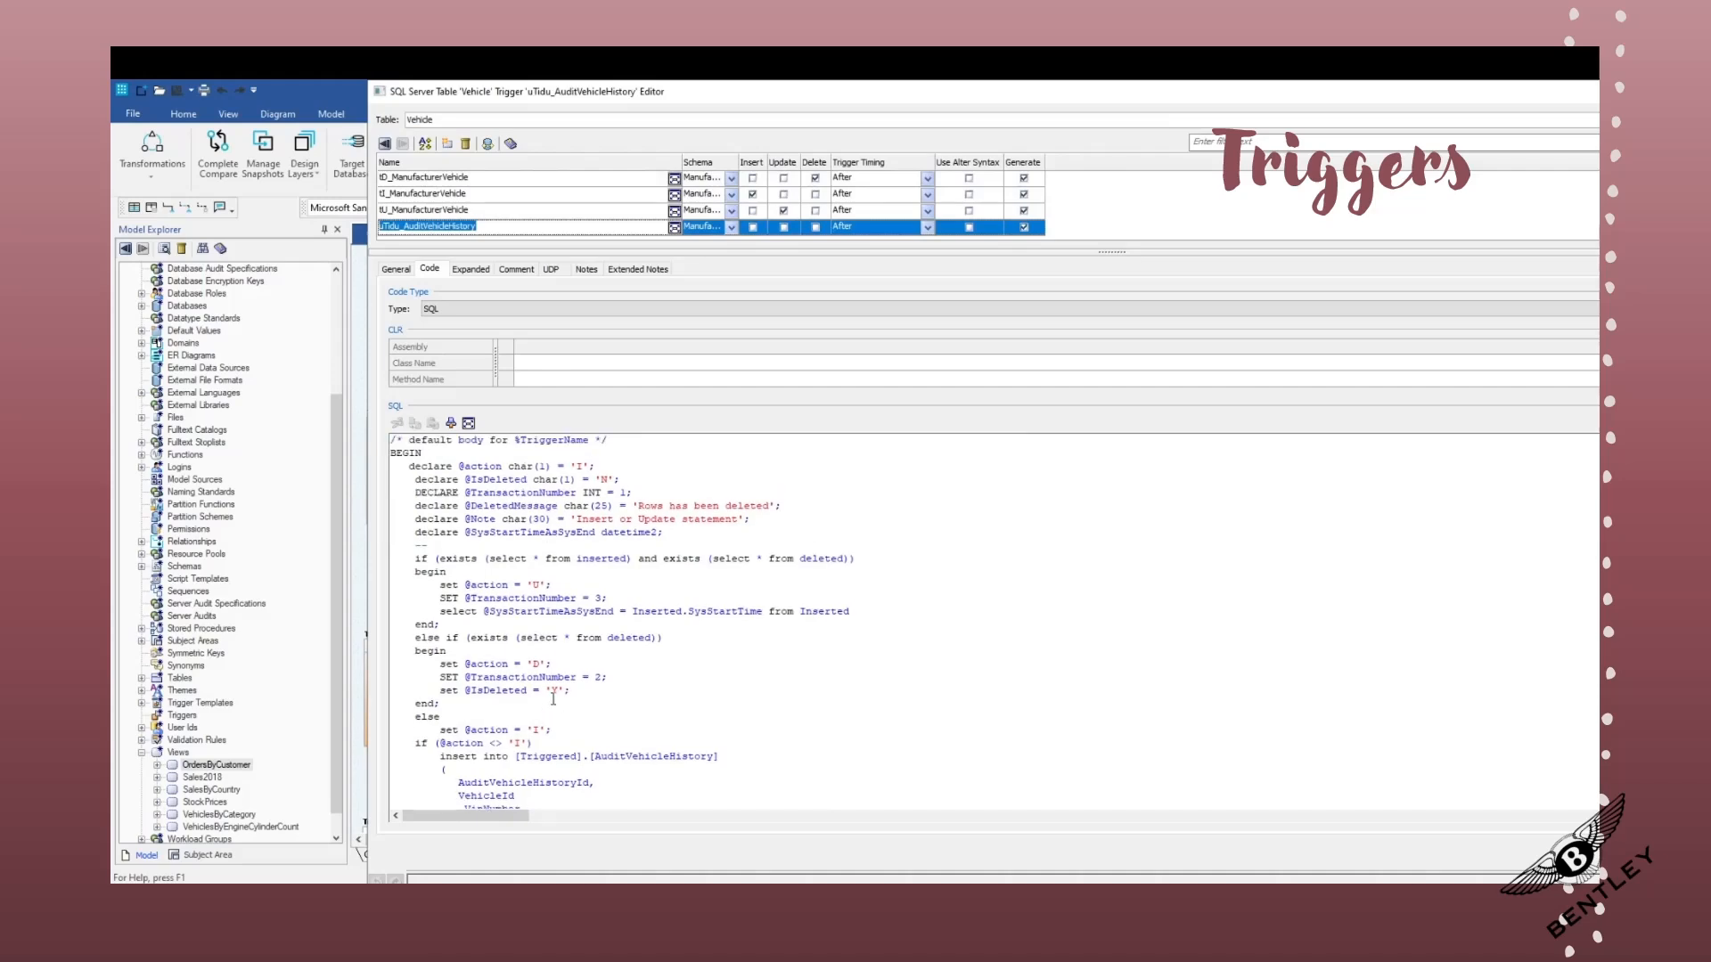
left_click(1513, 89)
left_click(1530, 129)
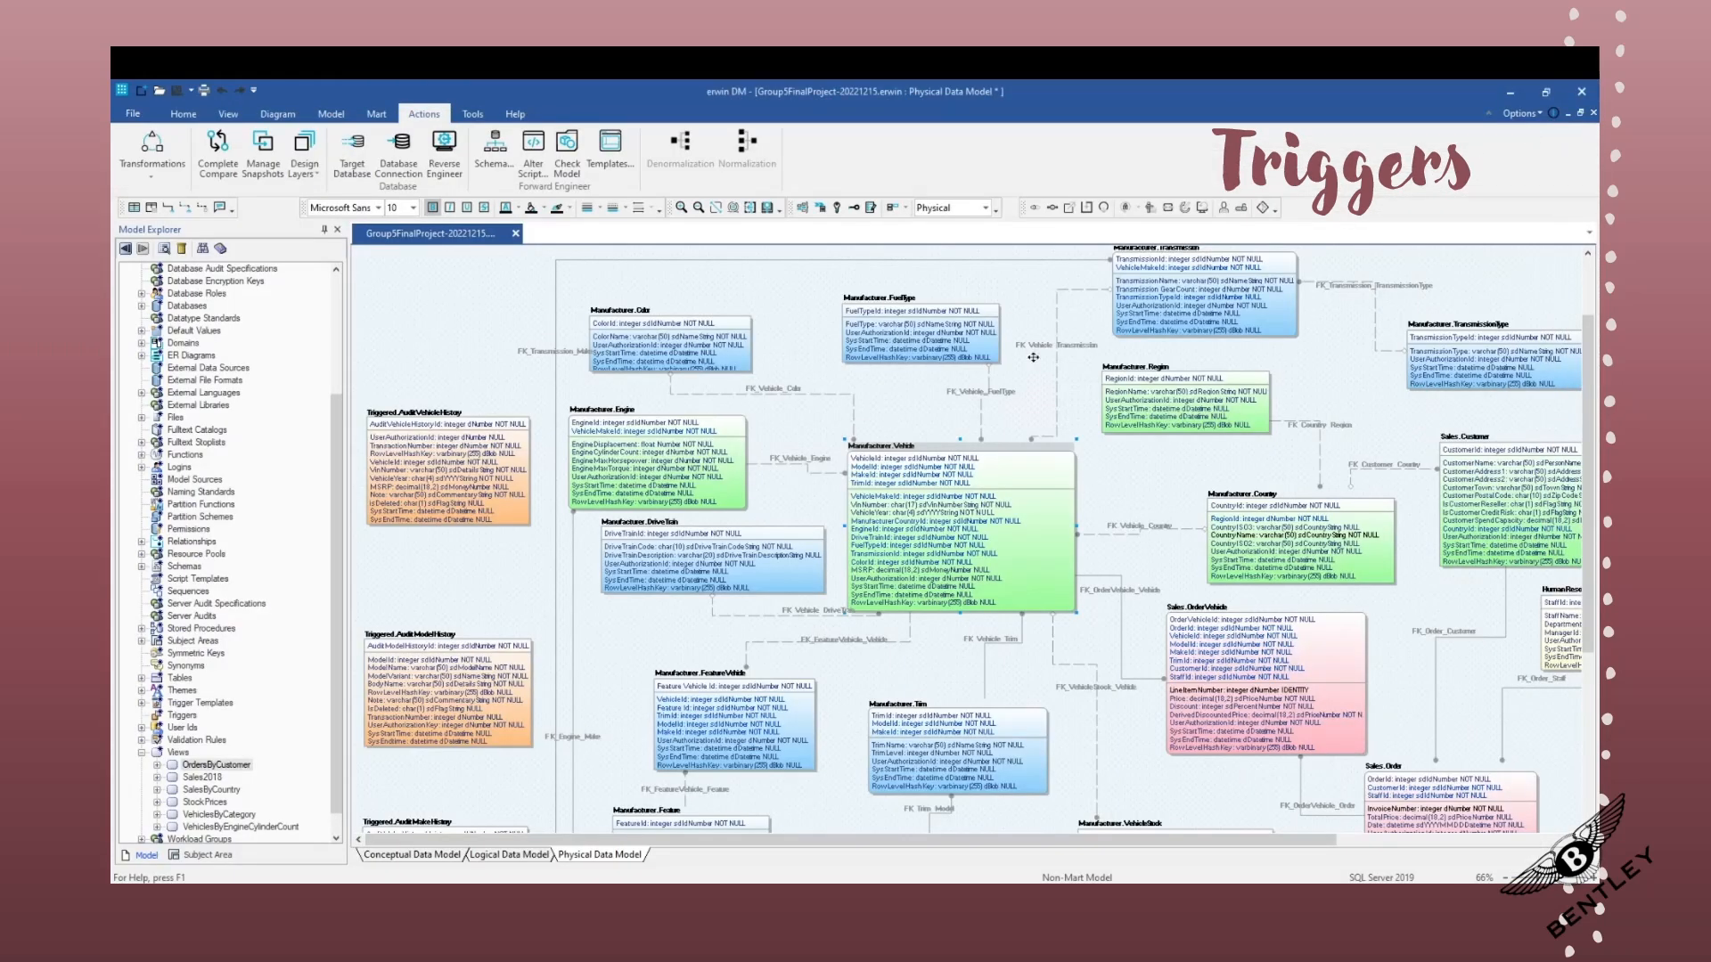
- Examine the Triggered audit history tables in the diagram alongside their Manufacturer, Sales and HumanResources source tables
scroll(694, 538, "down", 3)
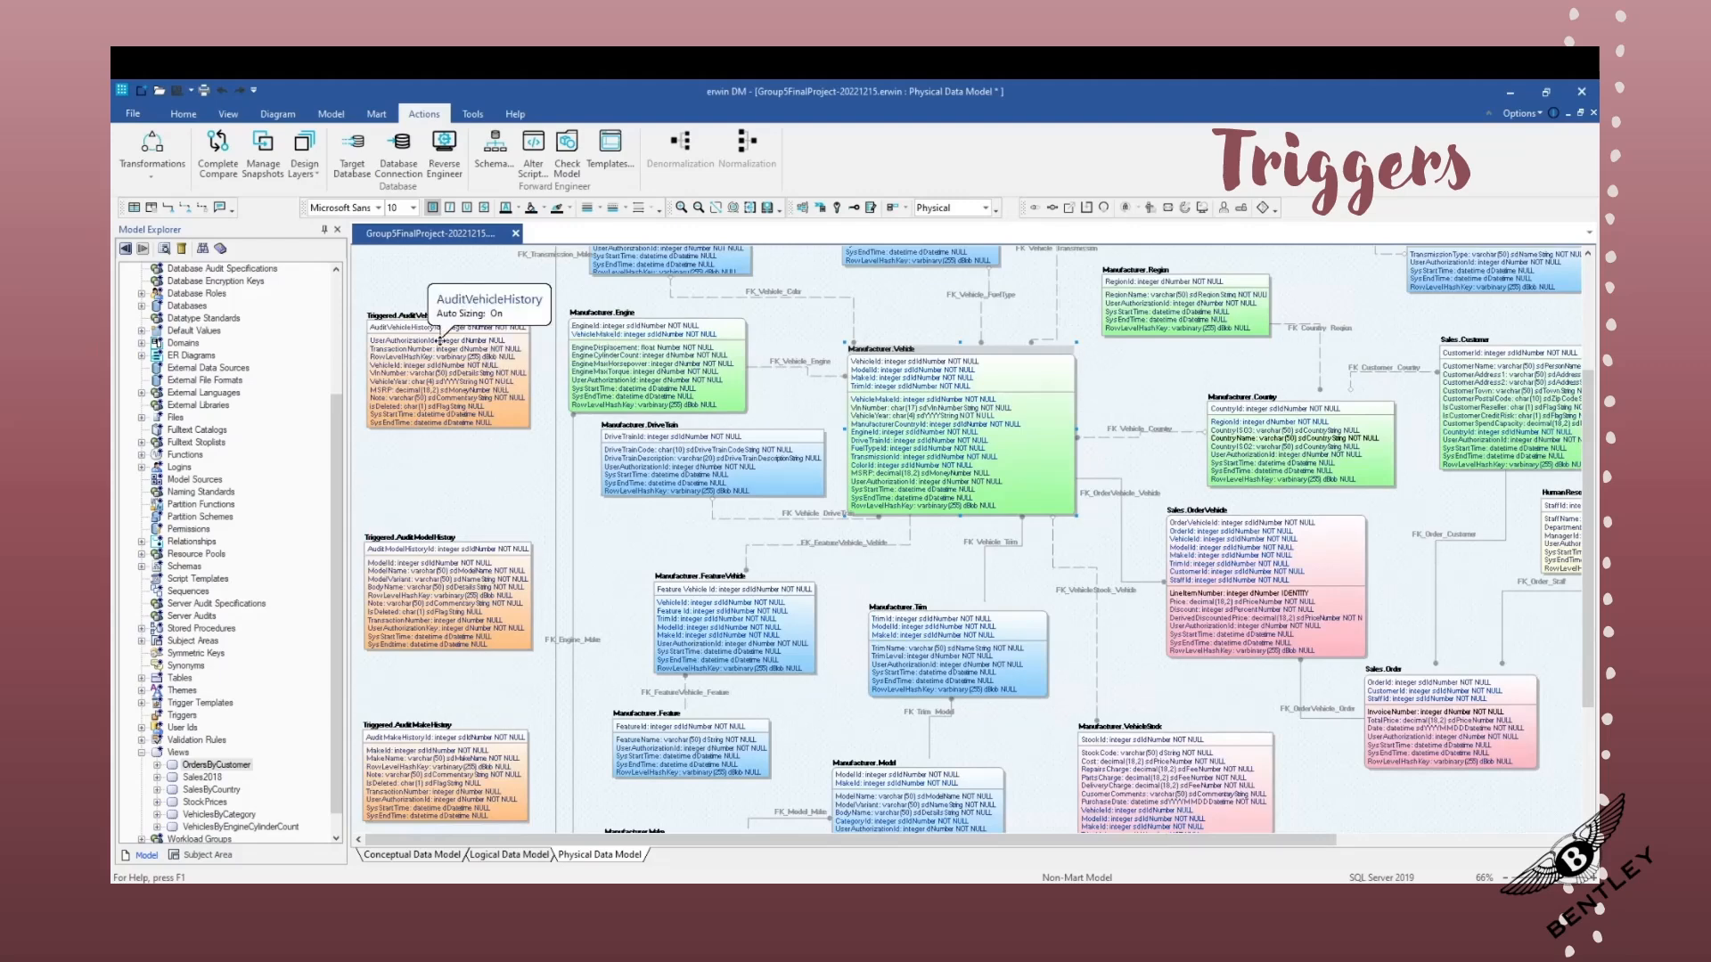
scroll(450, 605, "down", 3)
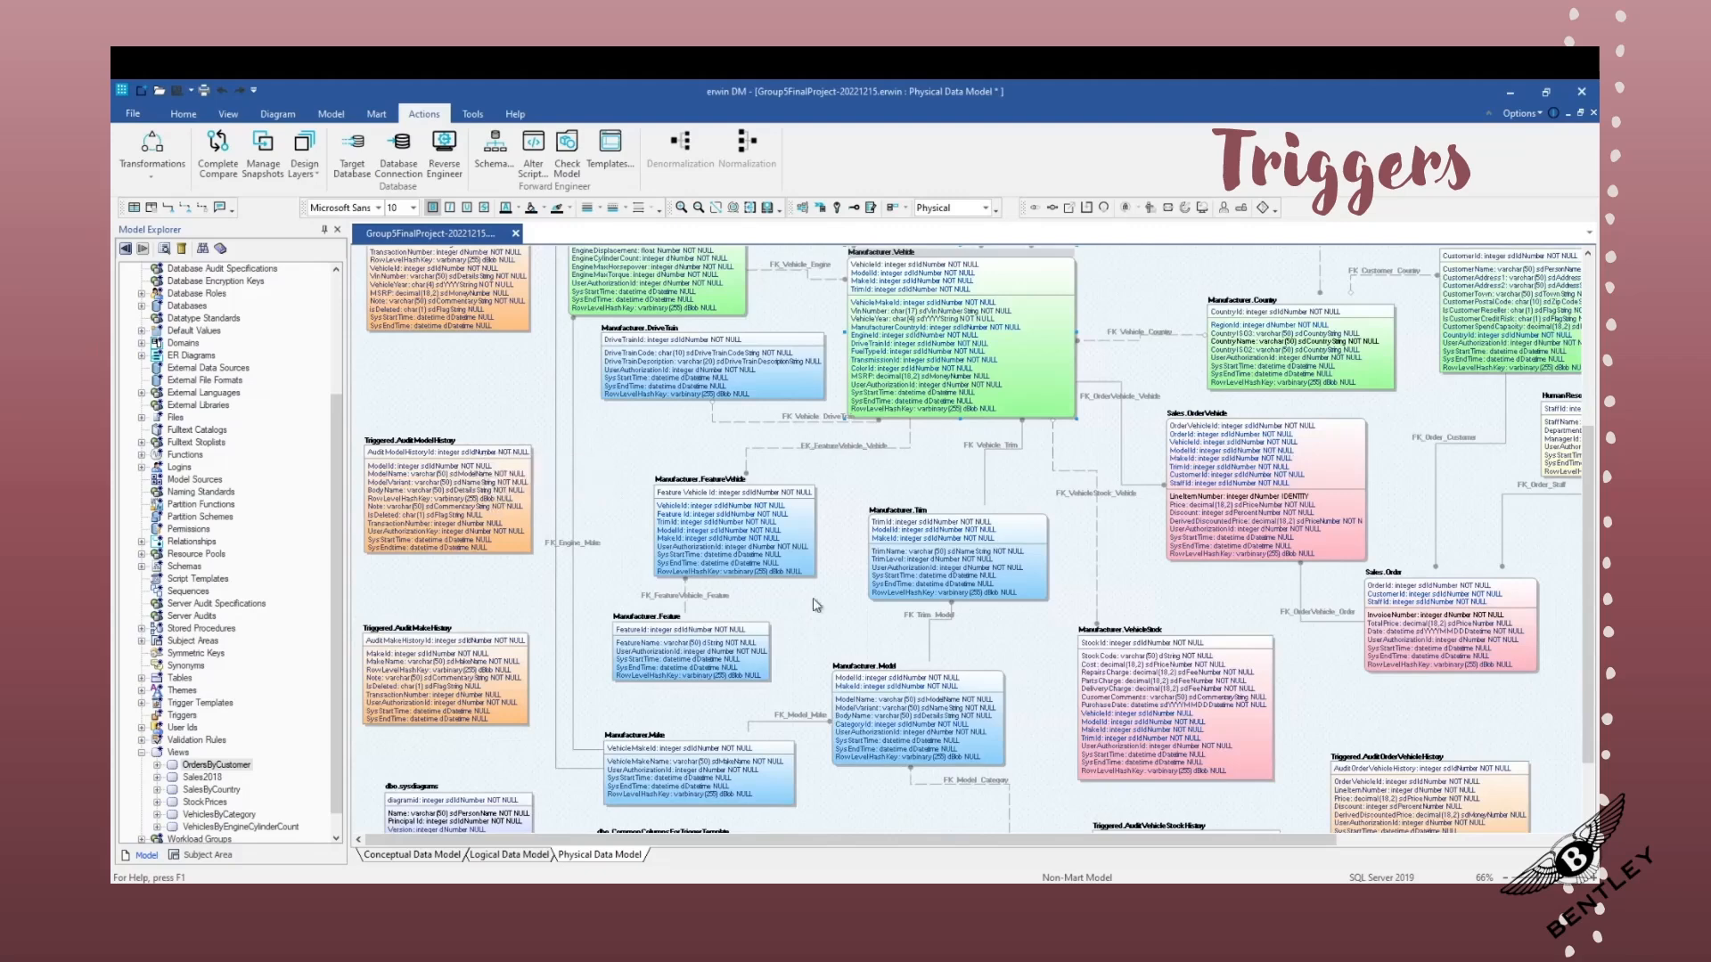
left_click(933, 724)
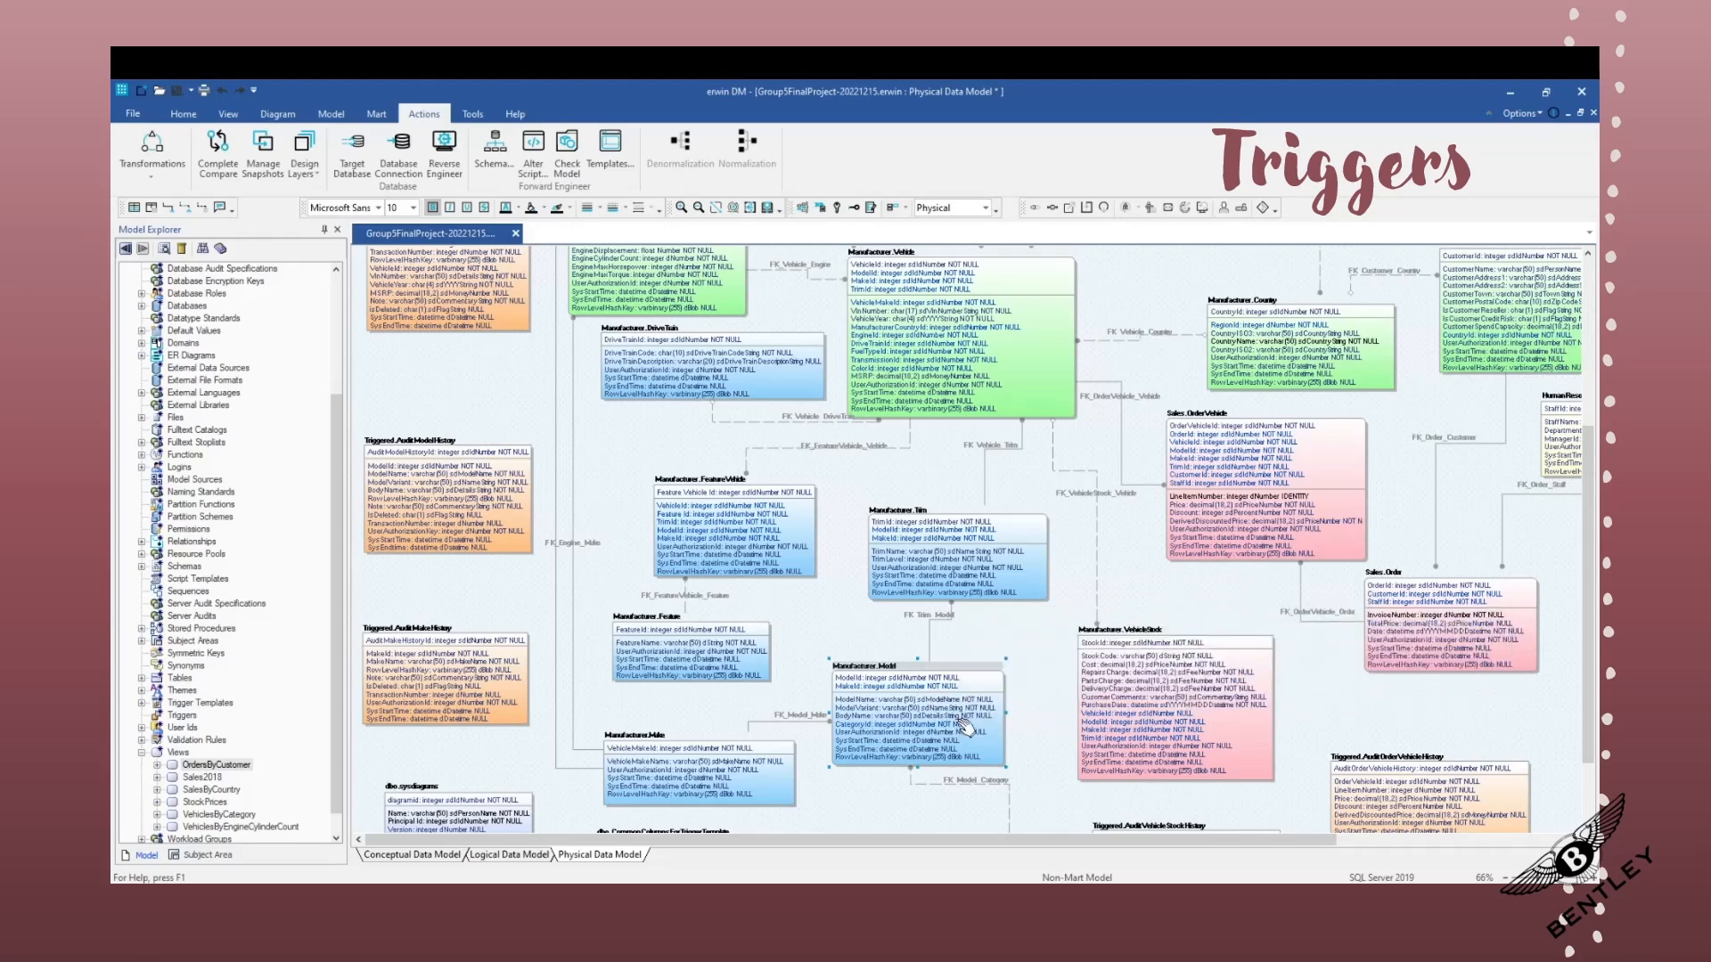
mouse_move(965, 730)
left_click(404, 453)
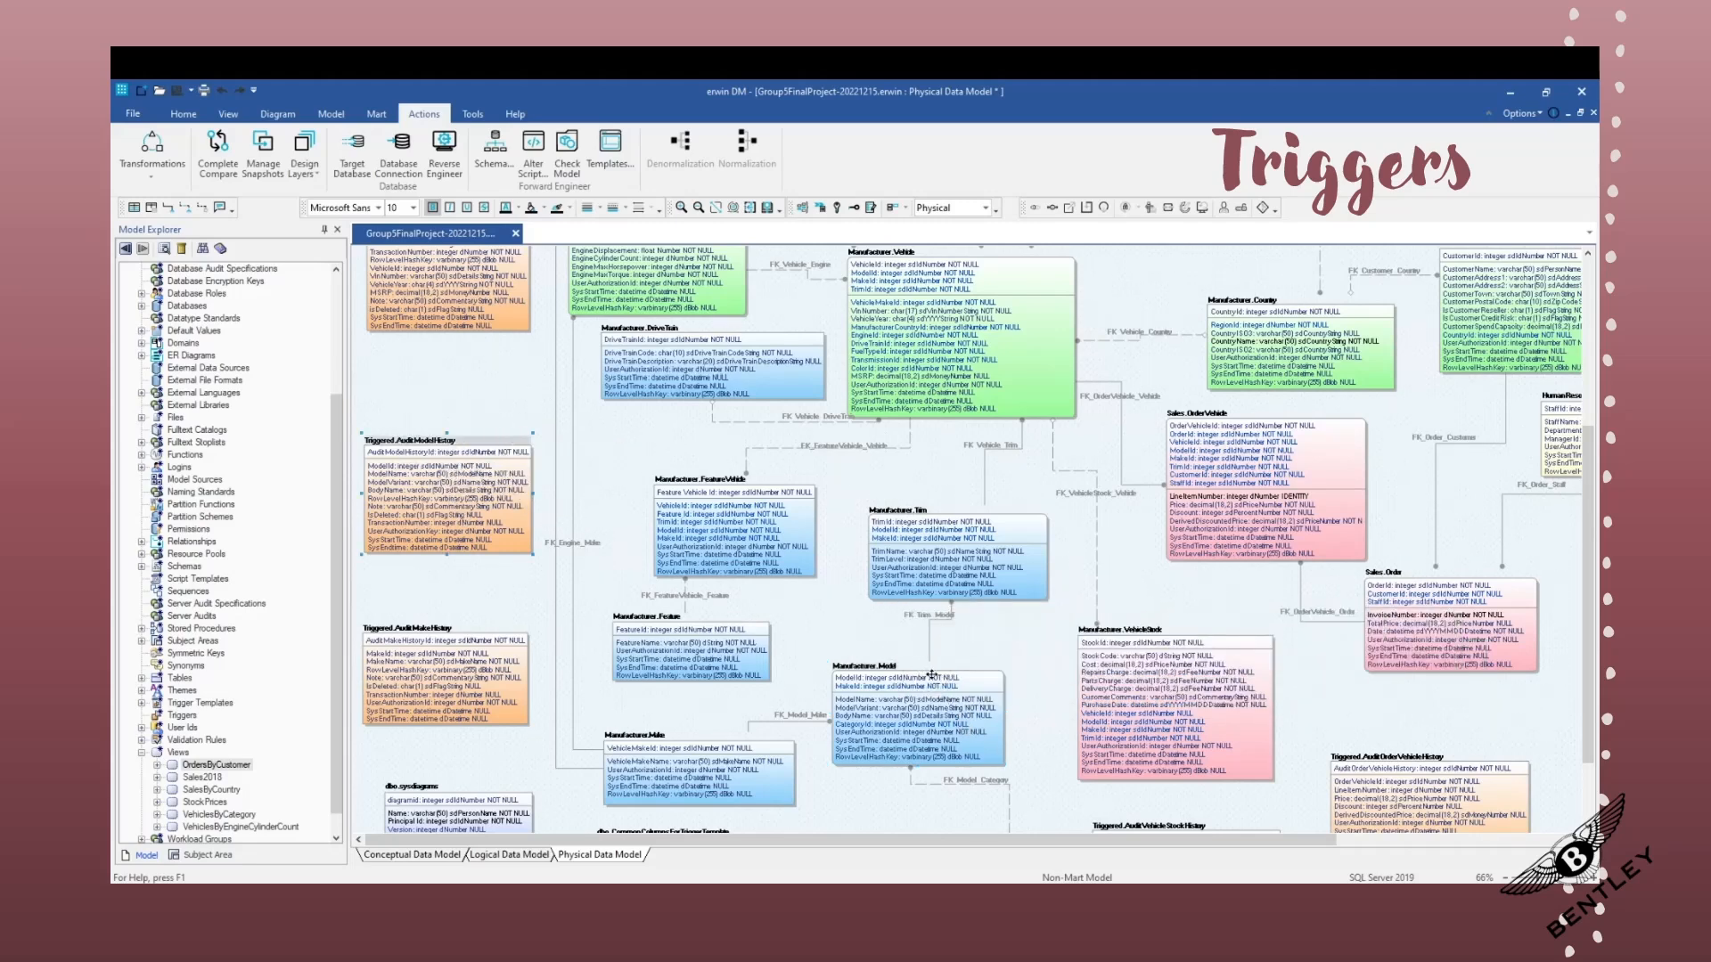
mouse_move(927, 675)
scroll(493, 619, "down", 3)
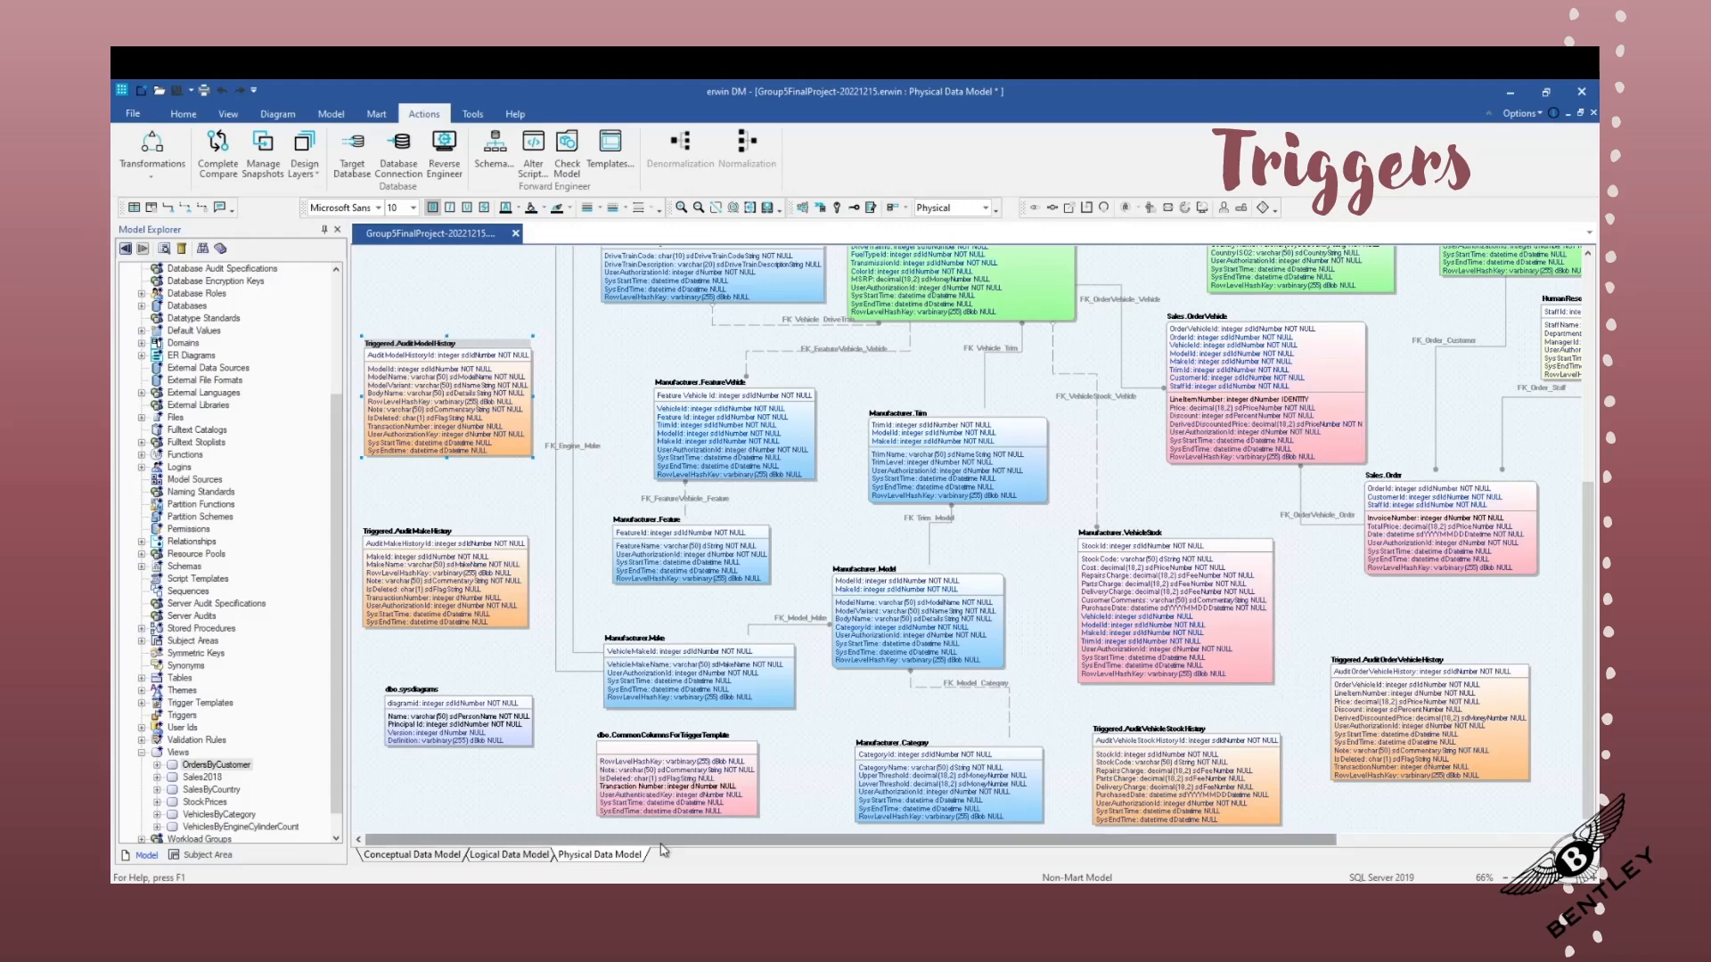
left_click_drag(664, 850, 985, 858)
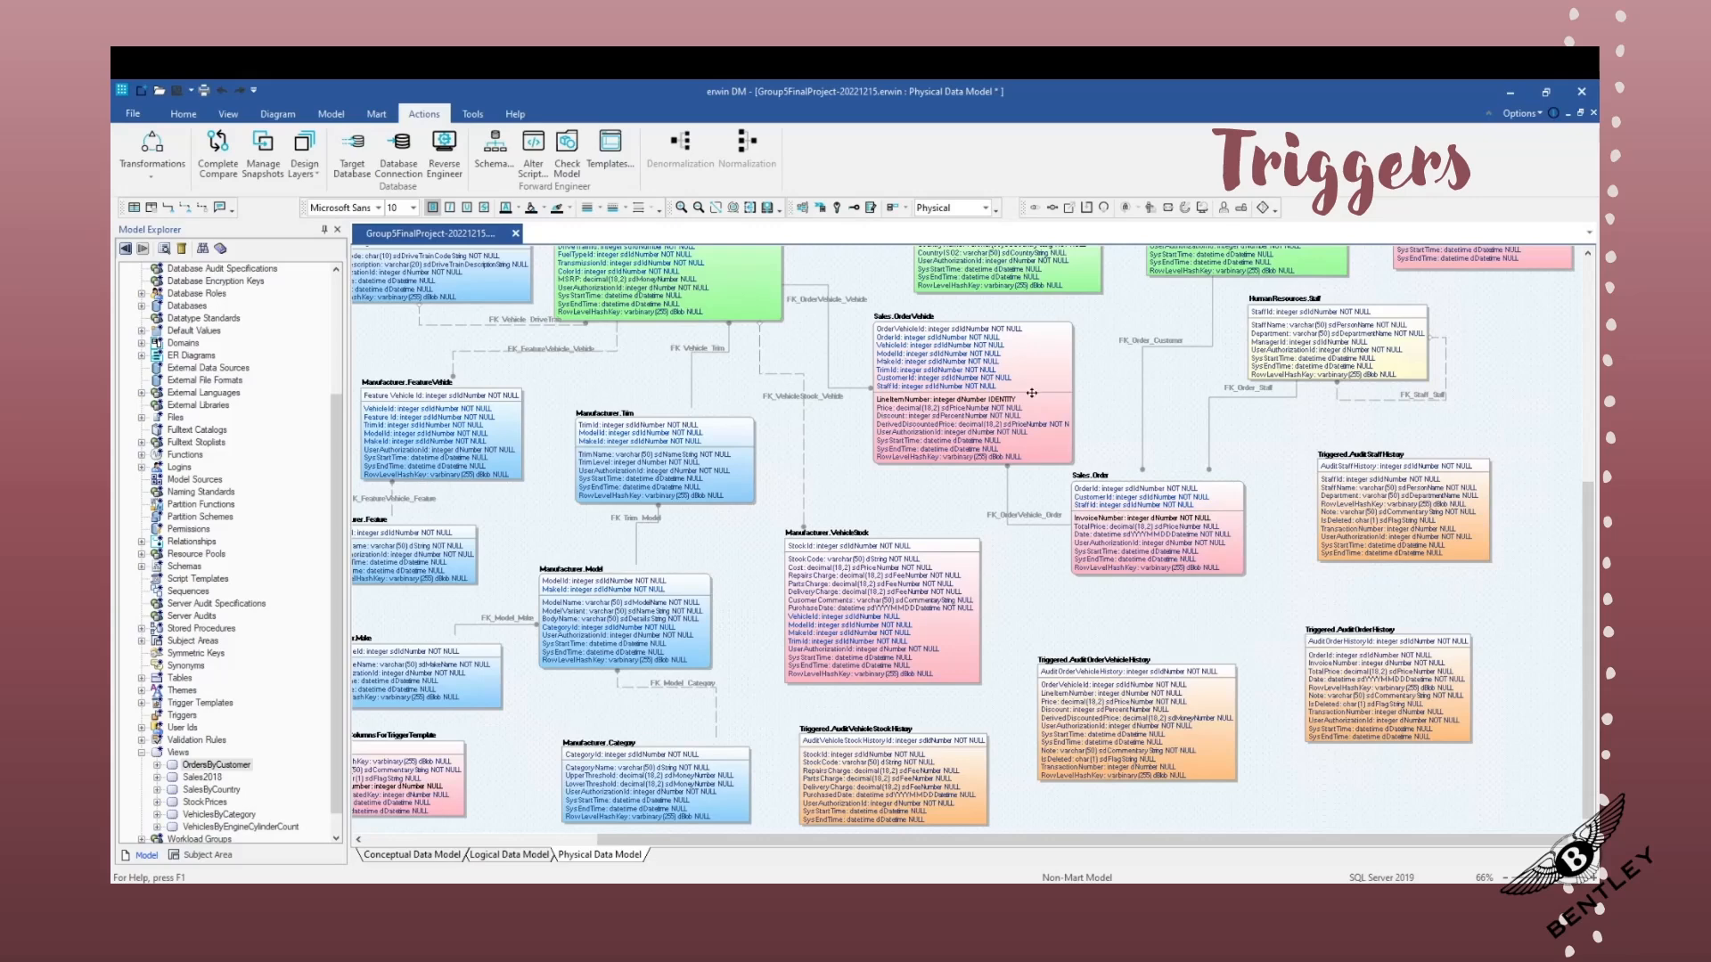
scroll(1137, 526, "up", 3)
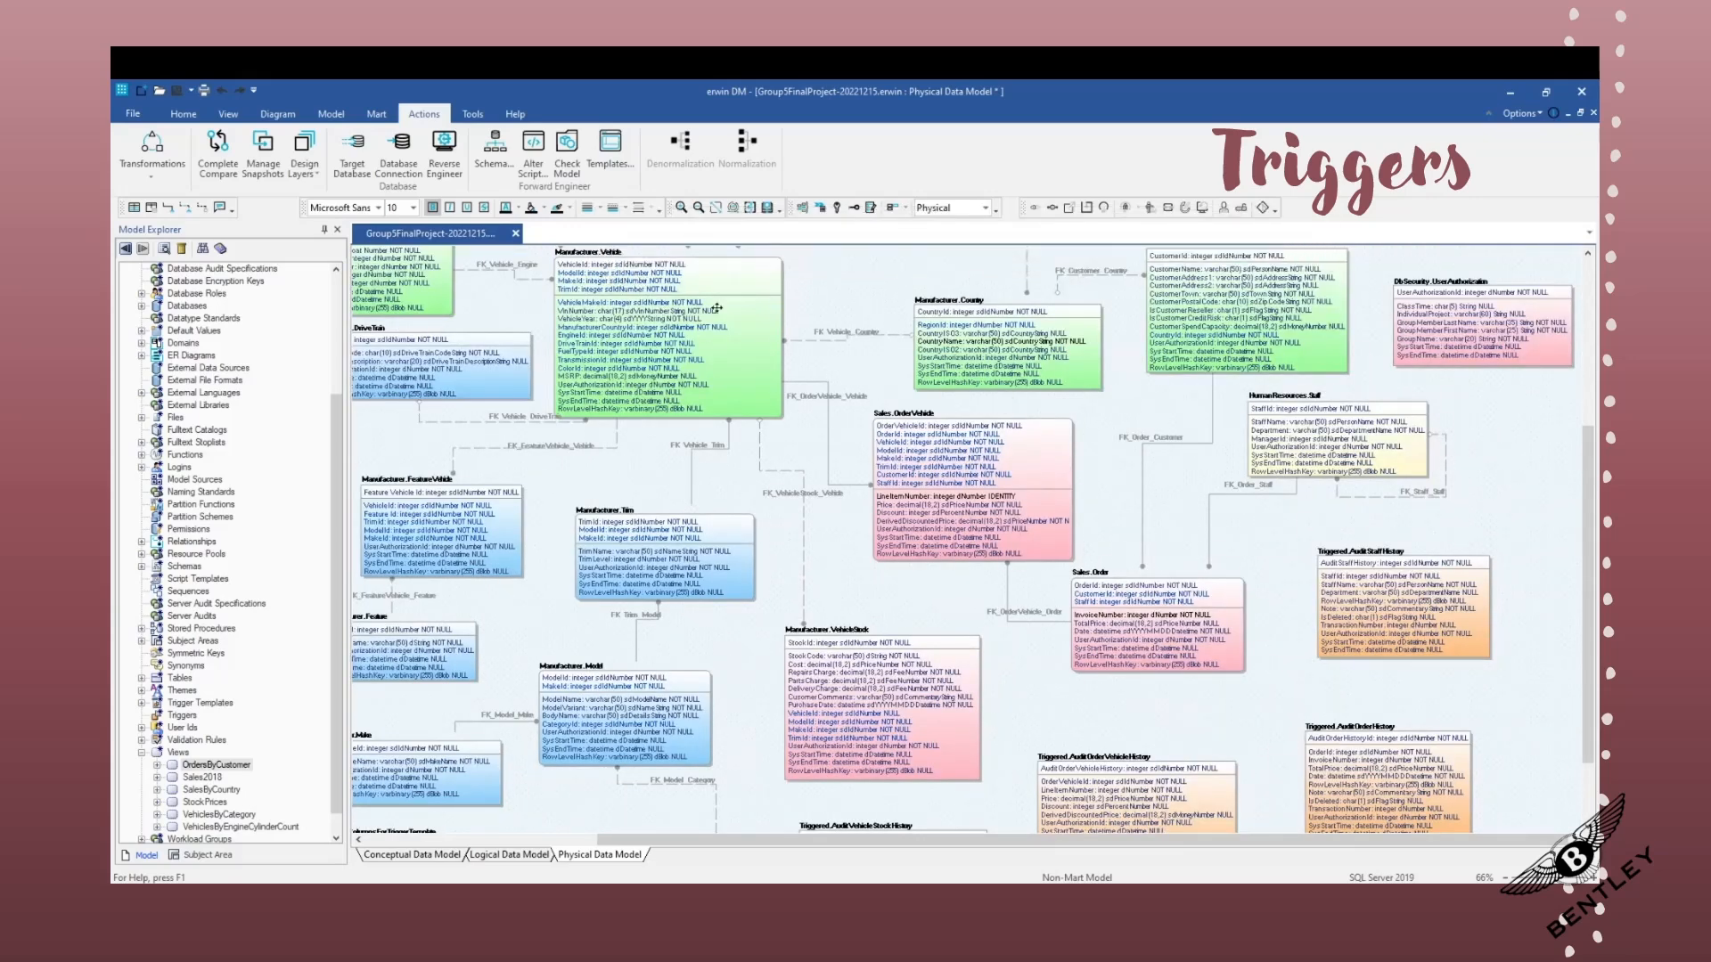
scroll(1194, 602, "down", 3)
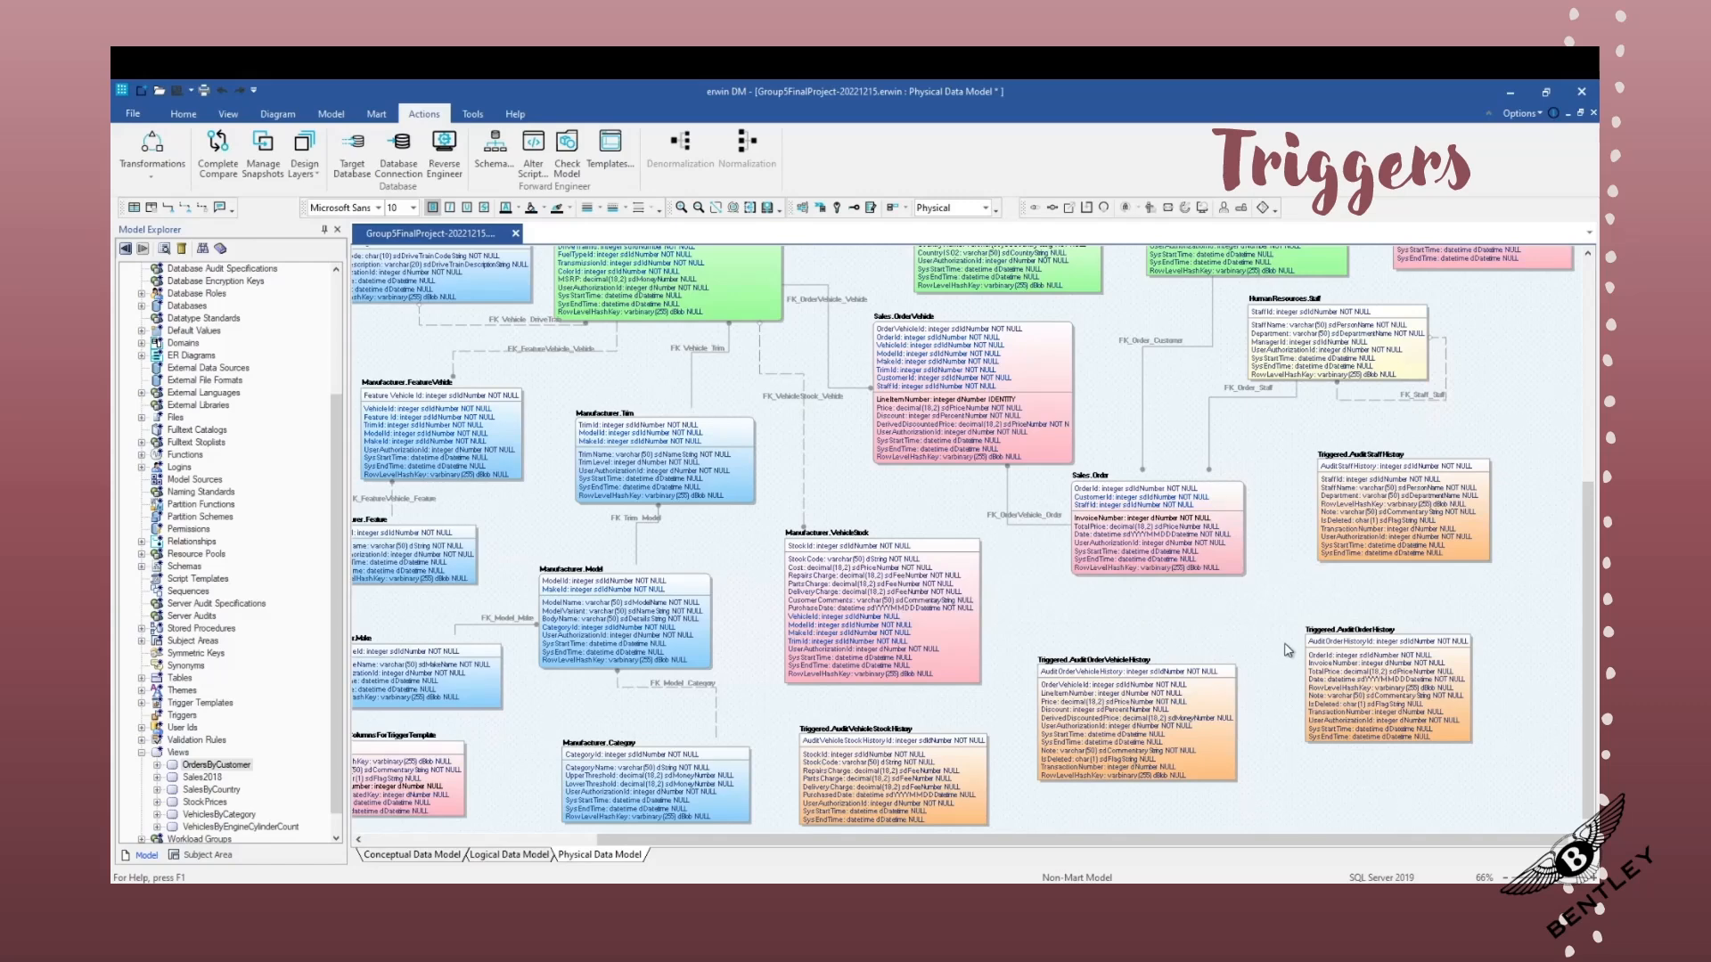
left_click_drag(910, 845, 658, 842)
scroll(723, 760, "up", 2)
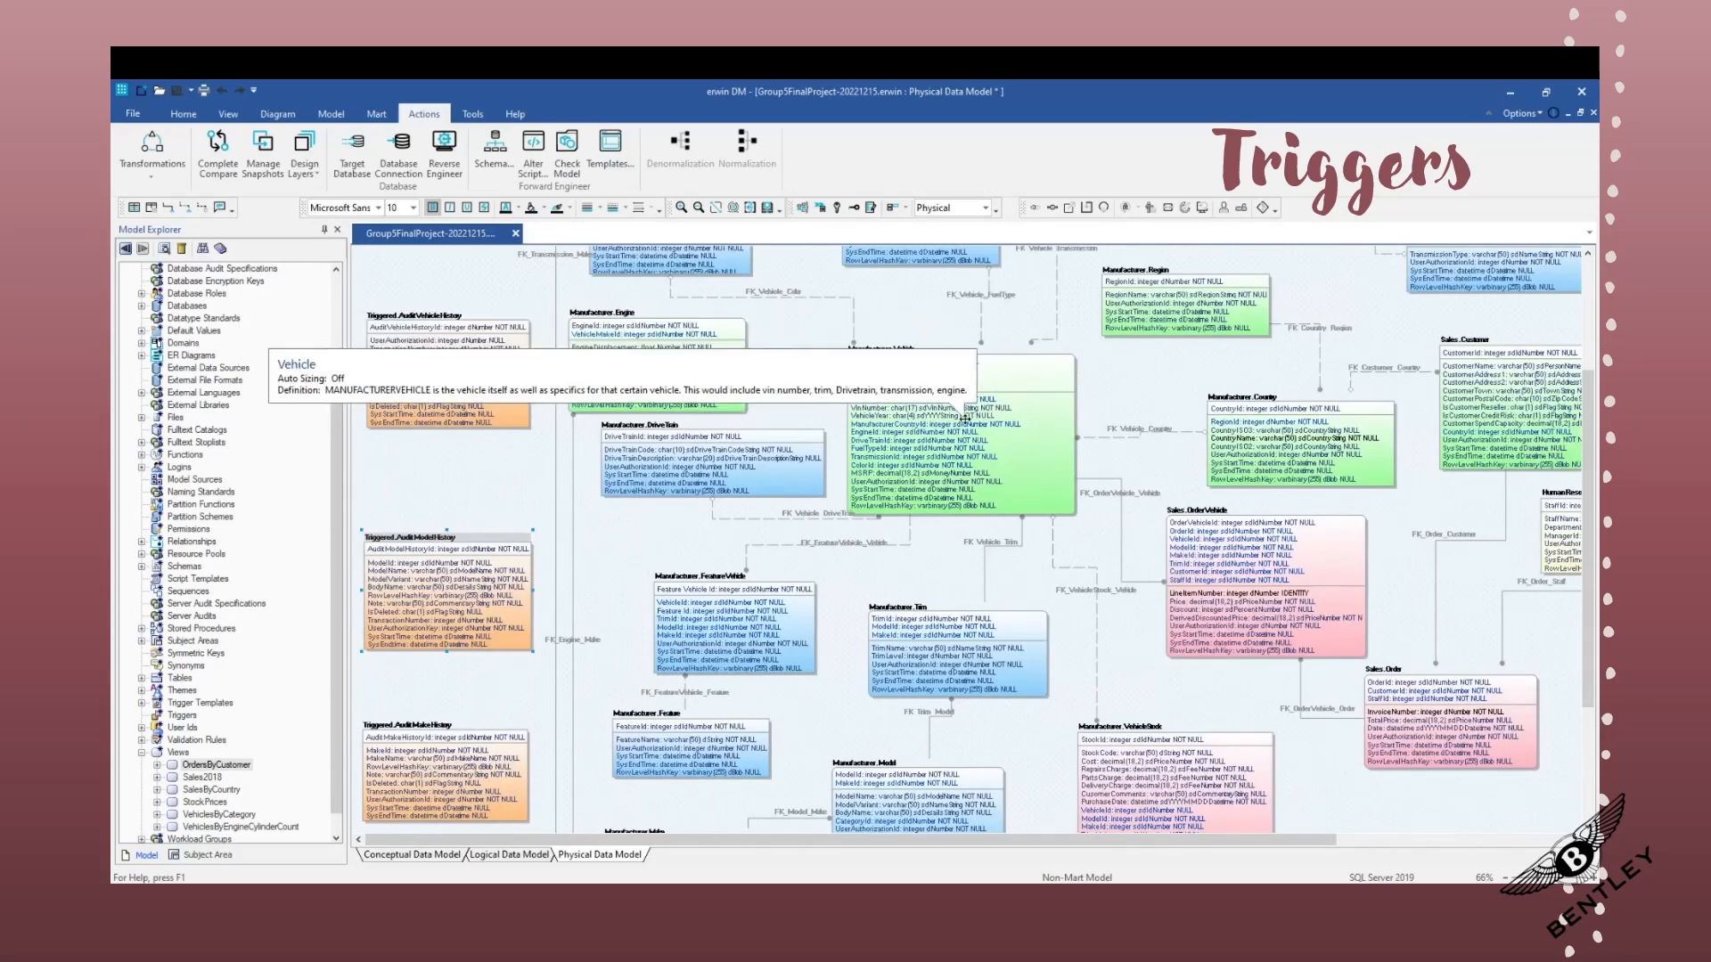
- Open the triggers of the Manufacturer.Model table and review the variable declarations and action checks in uTidu_AuditModelHistory
scroll(847, 545, "down", 3)
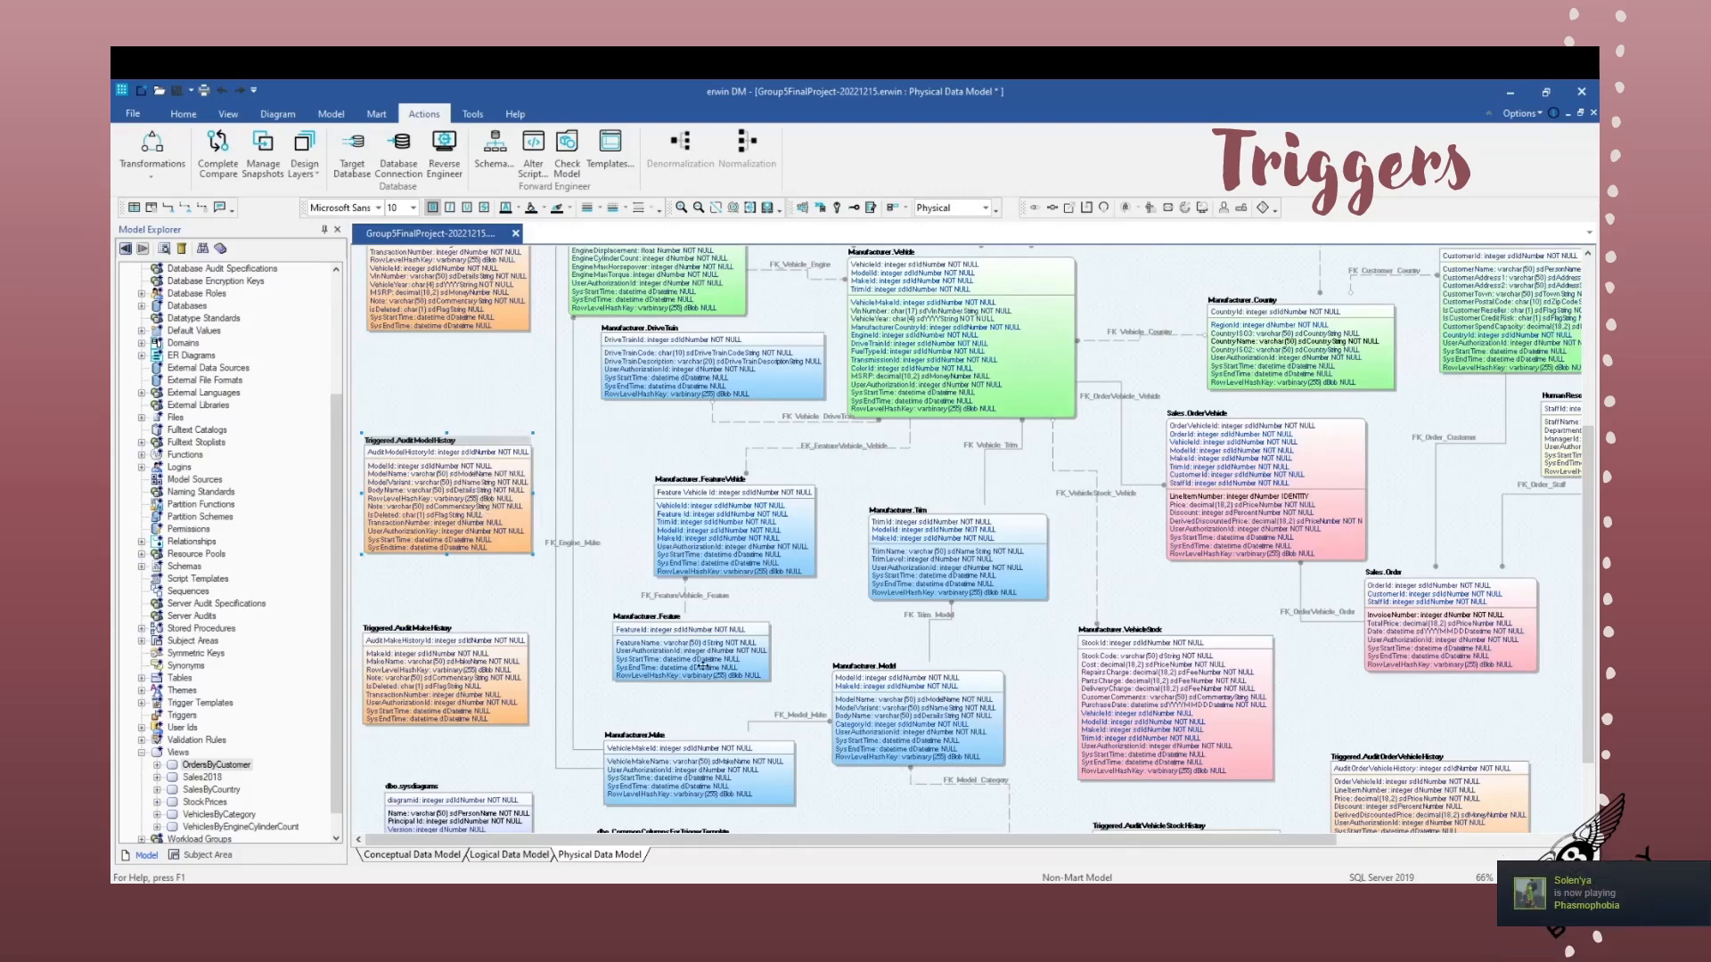
right_click(936, 713)
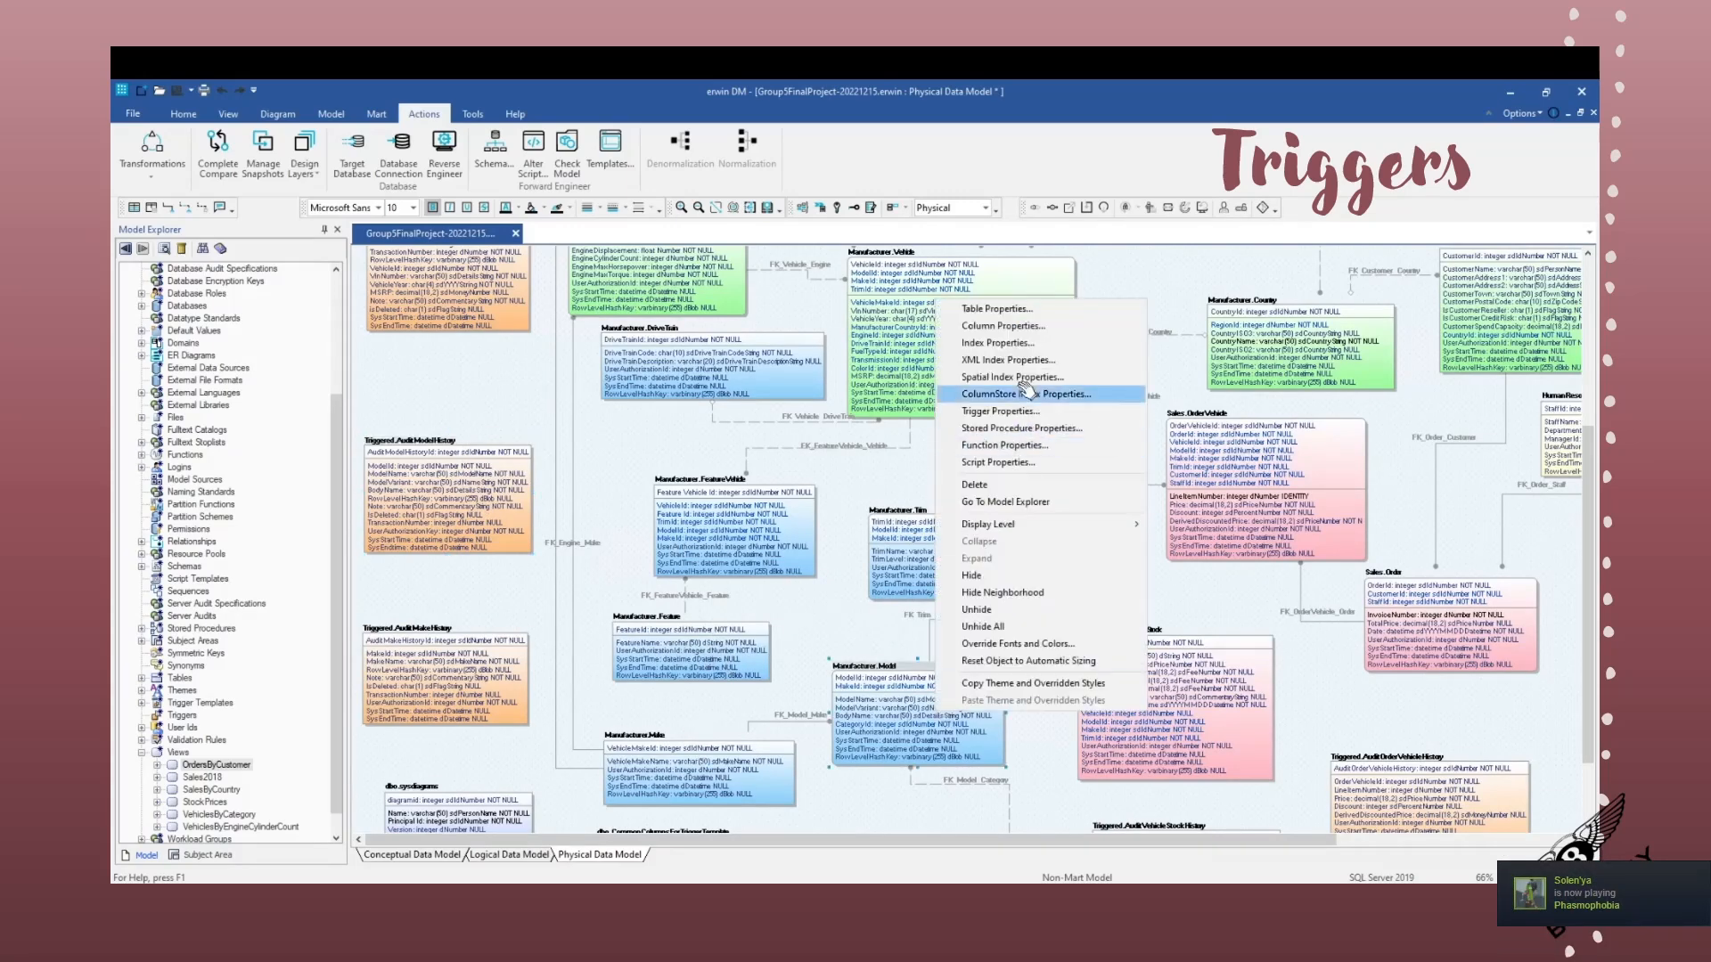
left_click(1037, 412)
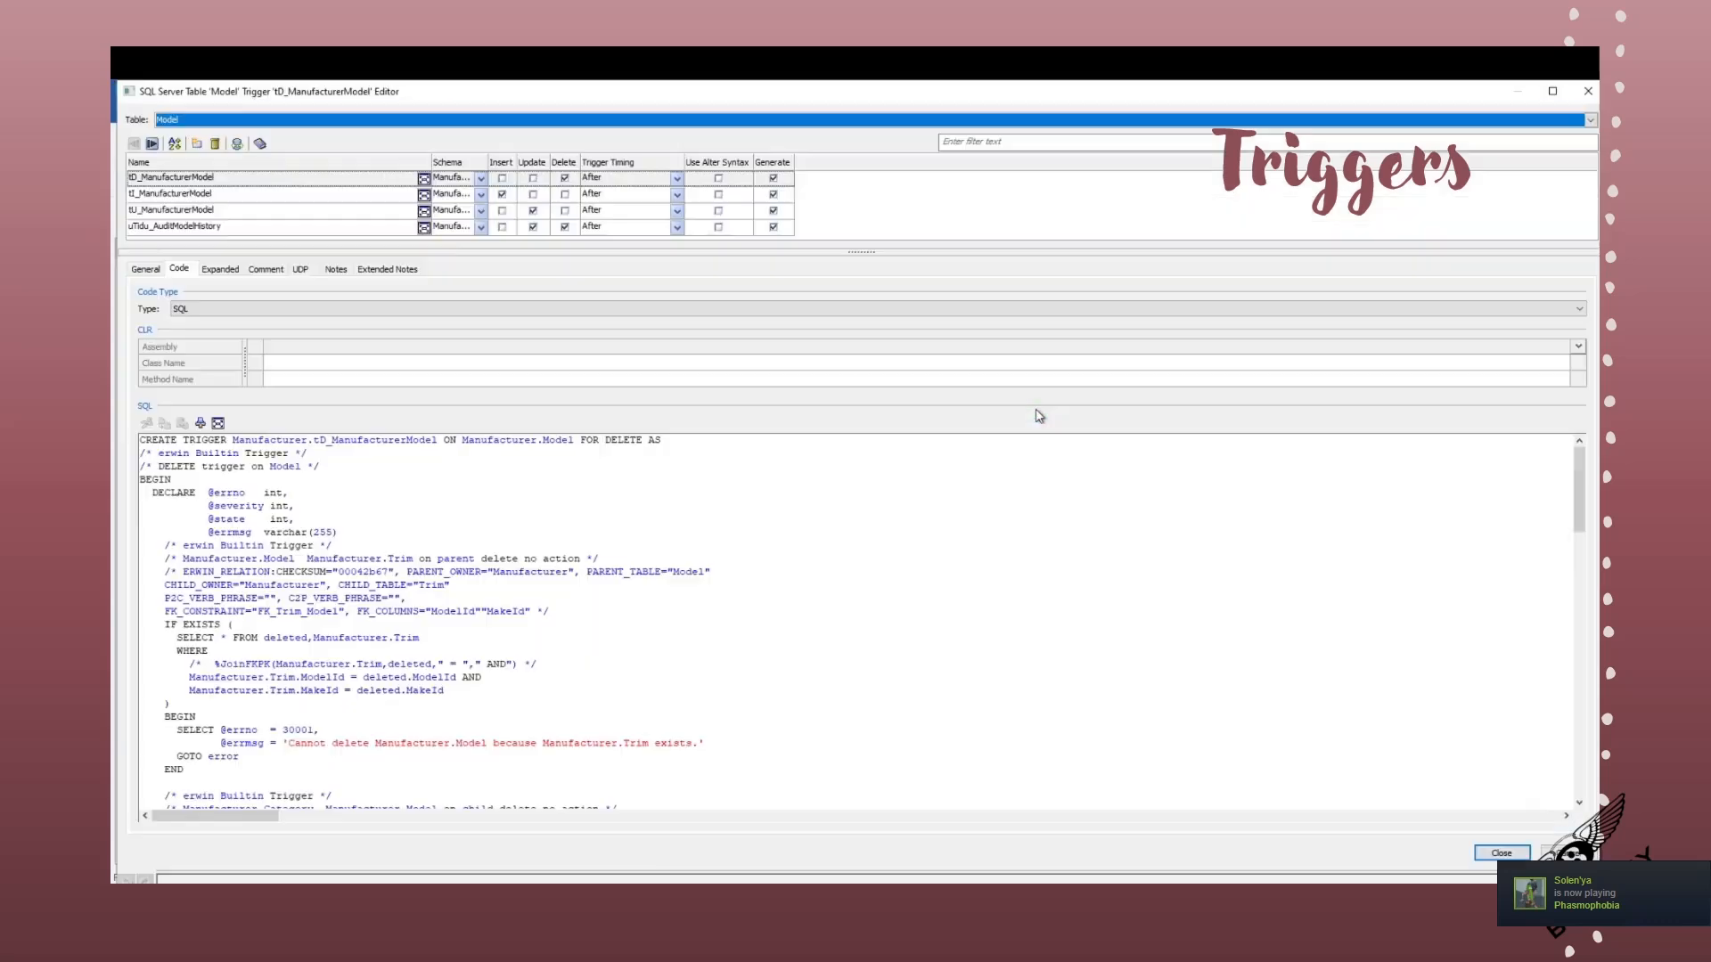
left_click(207, 226)
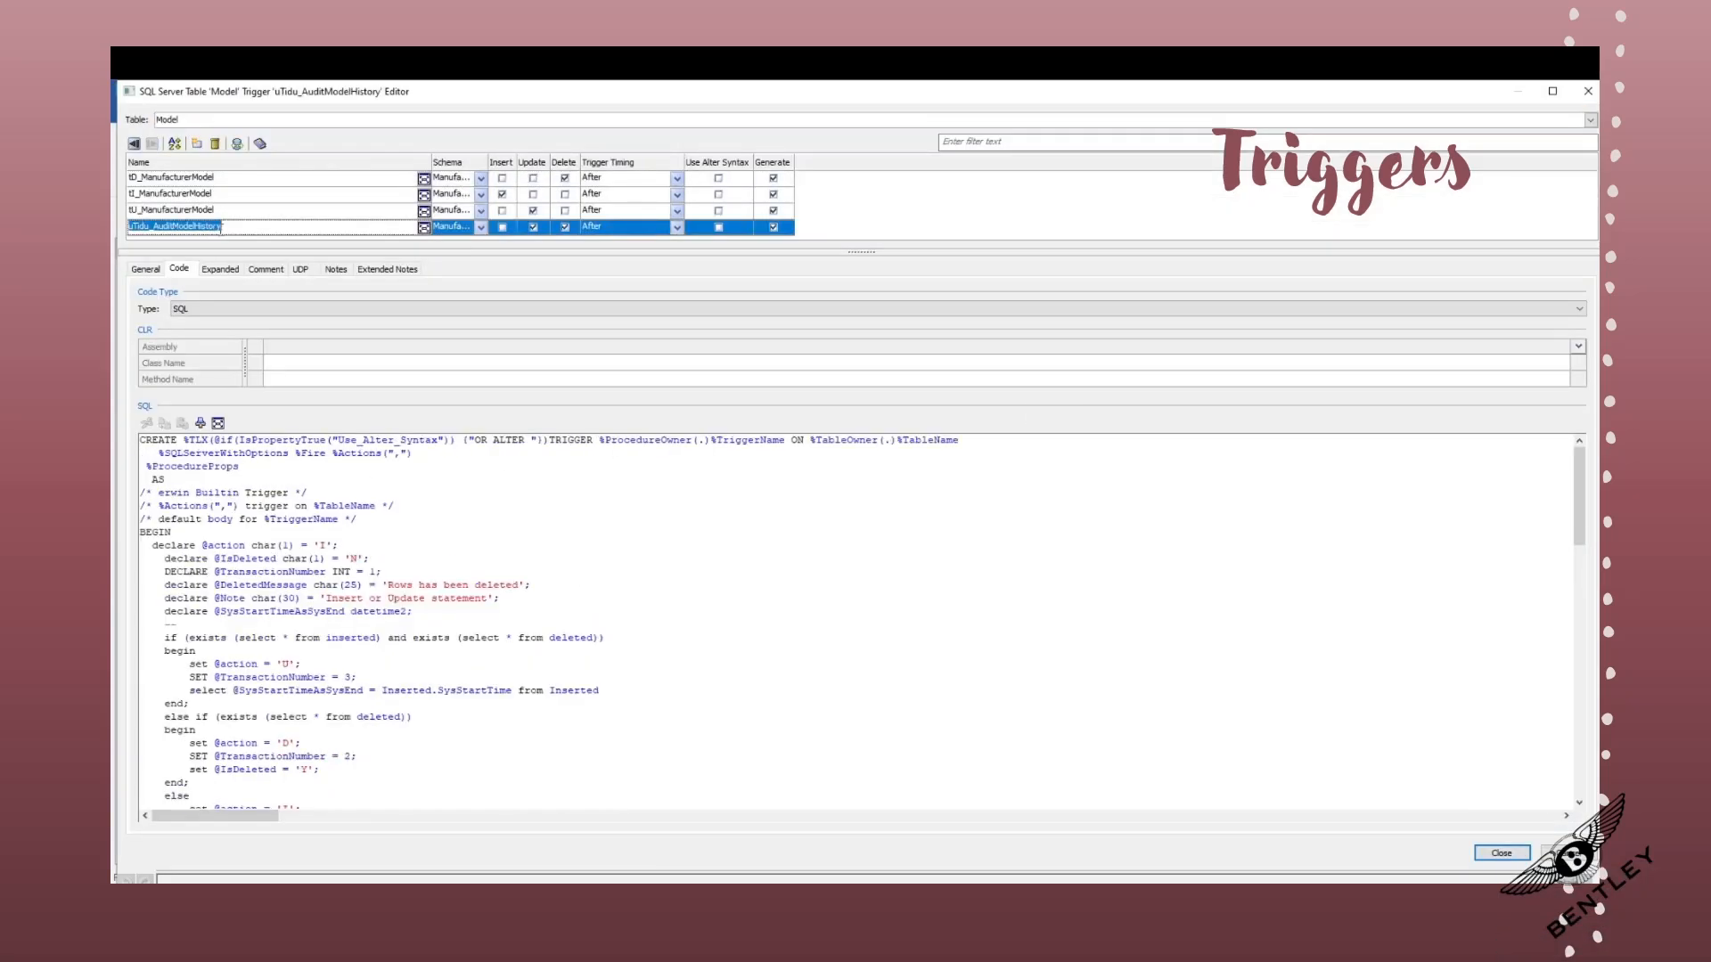
scroll(381, 615, "down", 2)
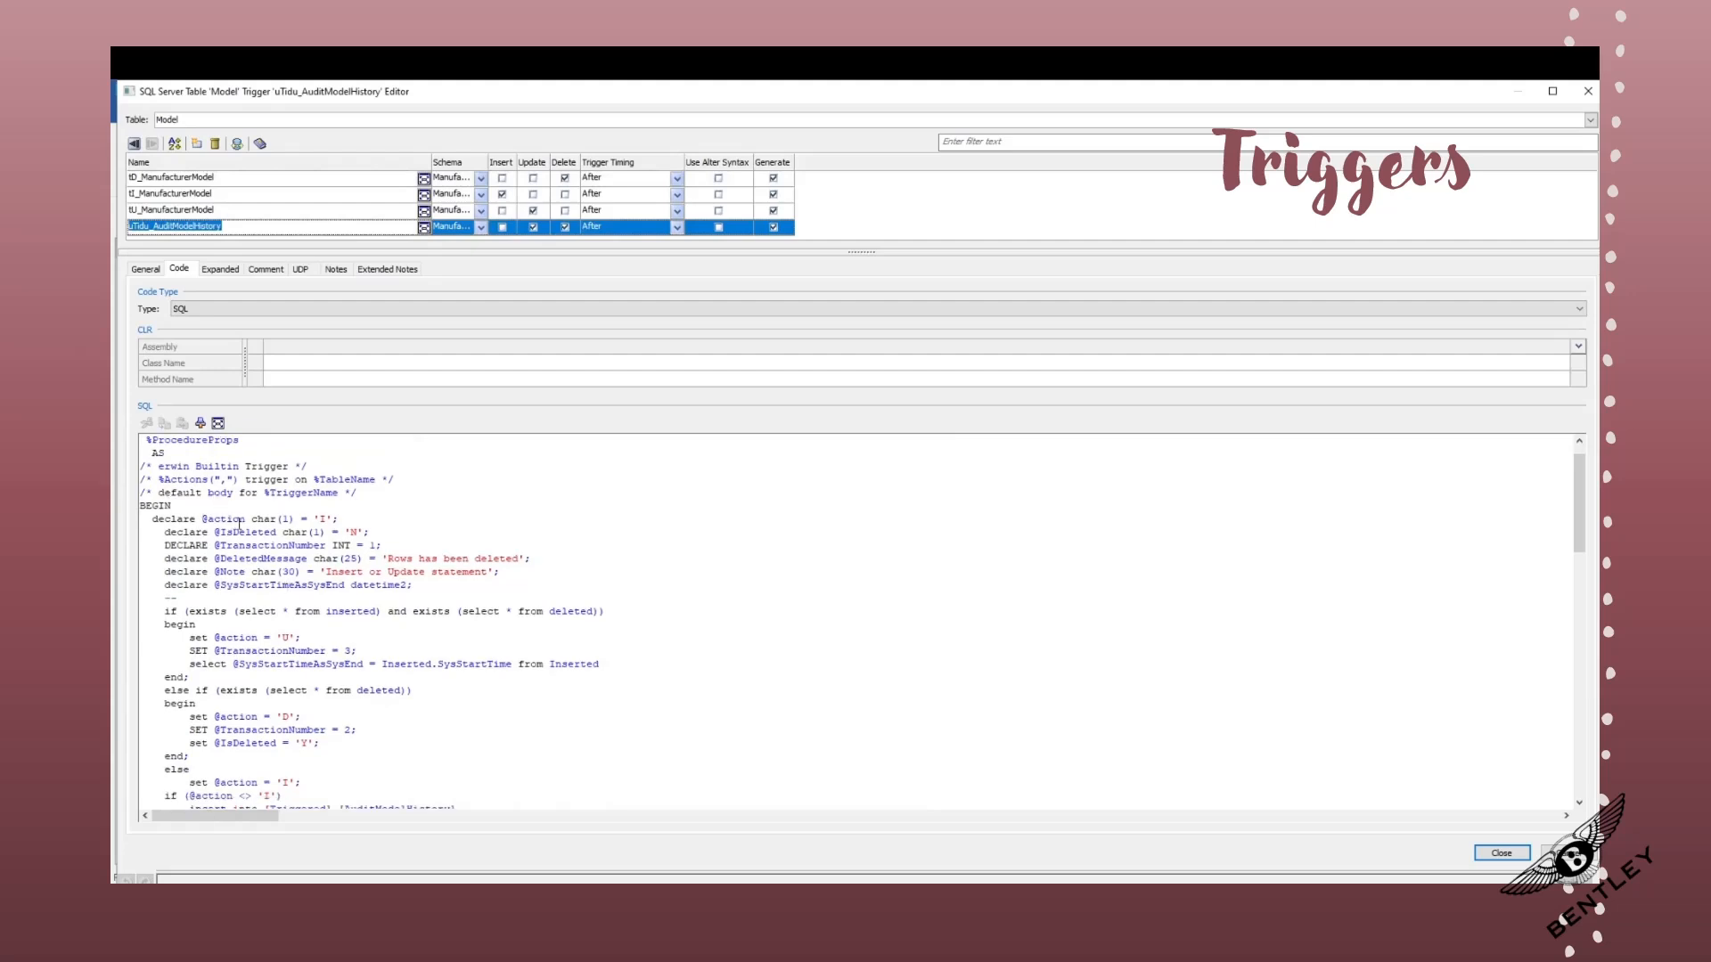
scroll(239, 525, "down", 3)
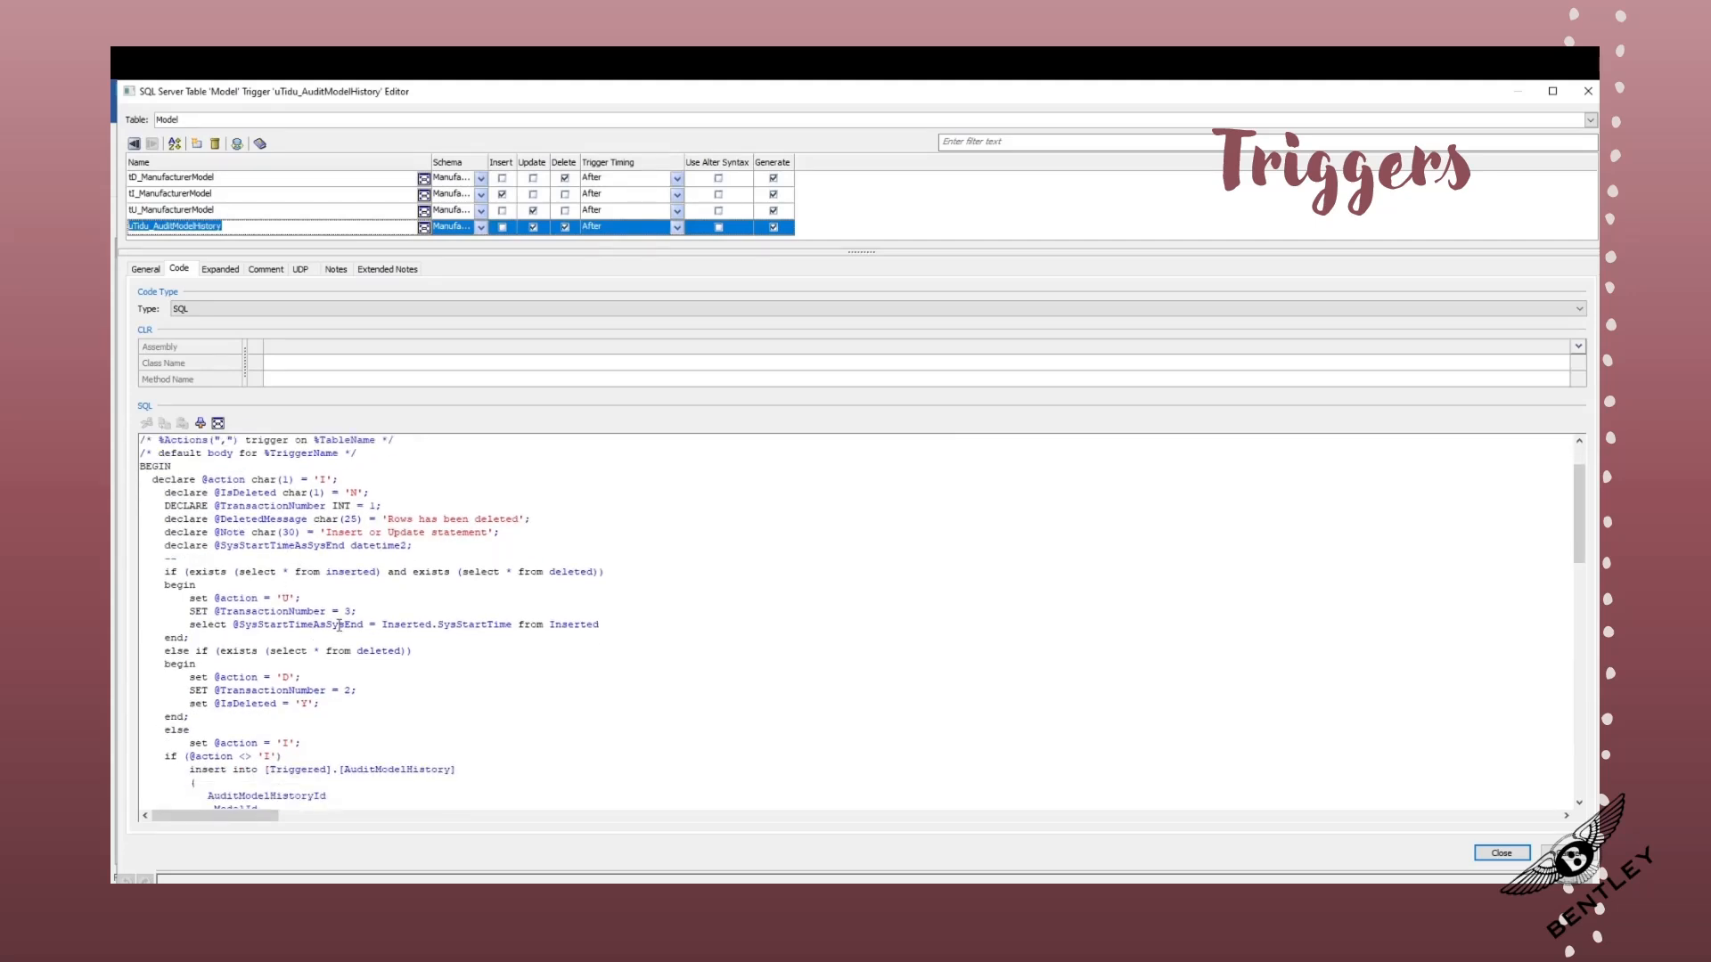
scroll(340, 627, "up", 5)
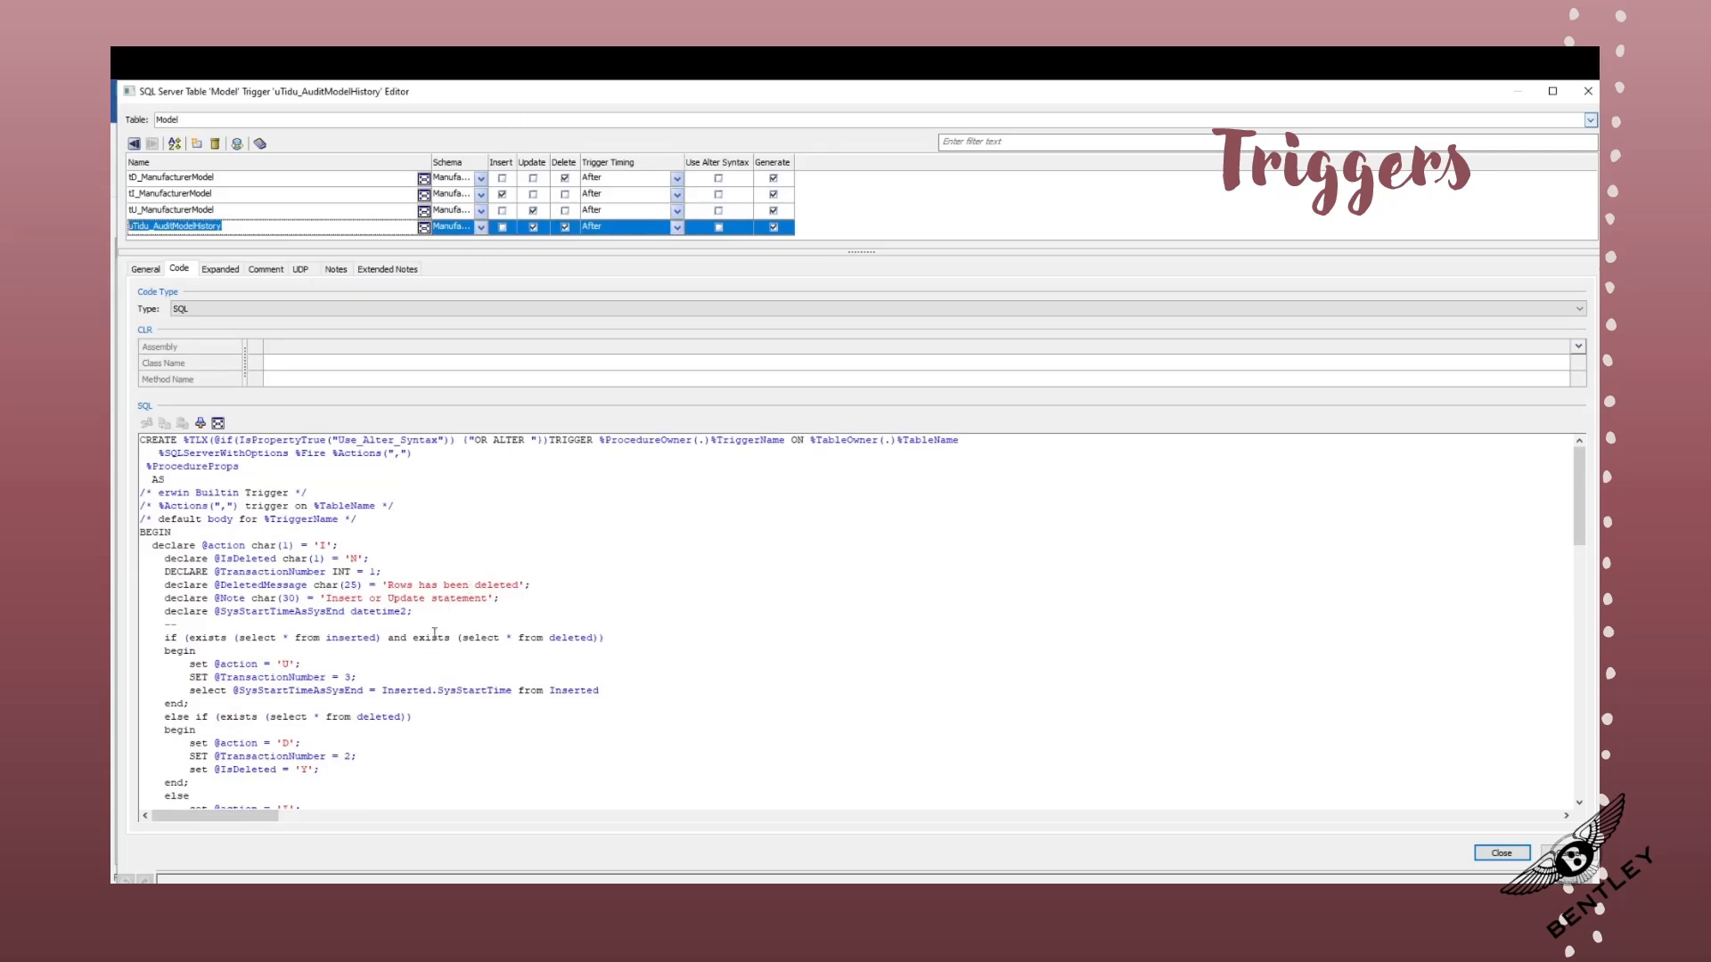
- Examine the insert into AuditModelHistory and its select from Deleted in the trigger code, and close the trigger editor
scroll(378, 679, "down", 5)
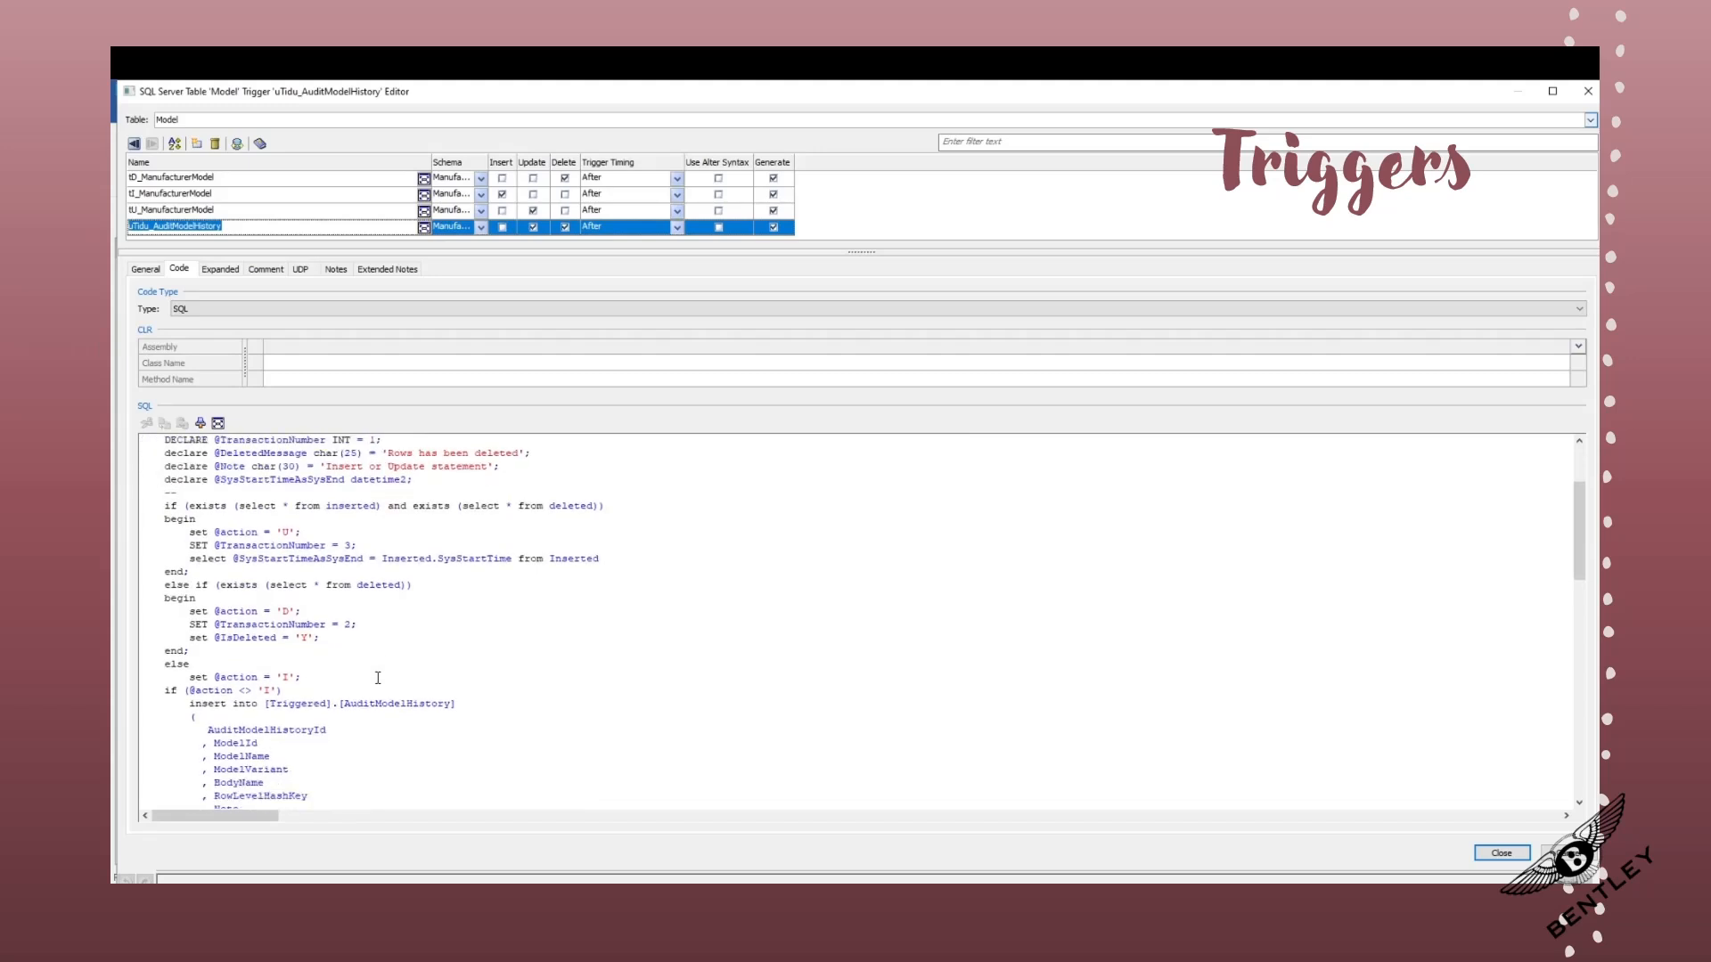
scroll(378, 678, "down", 6)
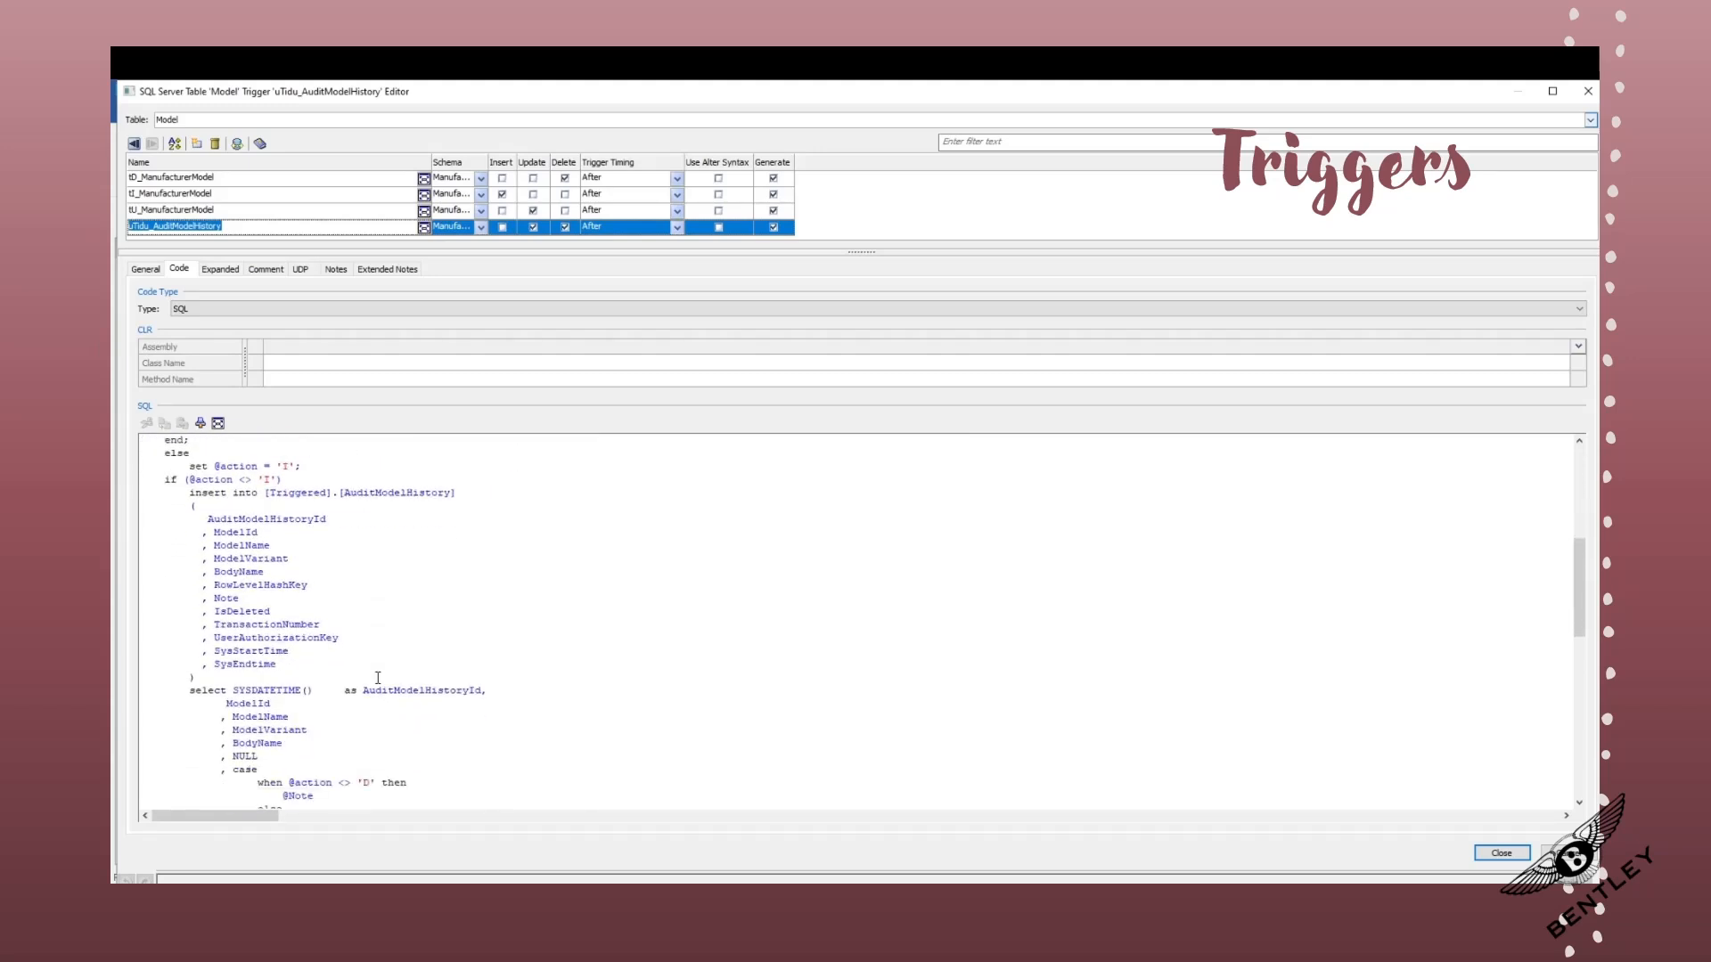
scroll(378, 678, "down", 3)
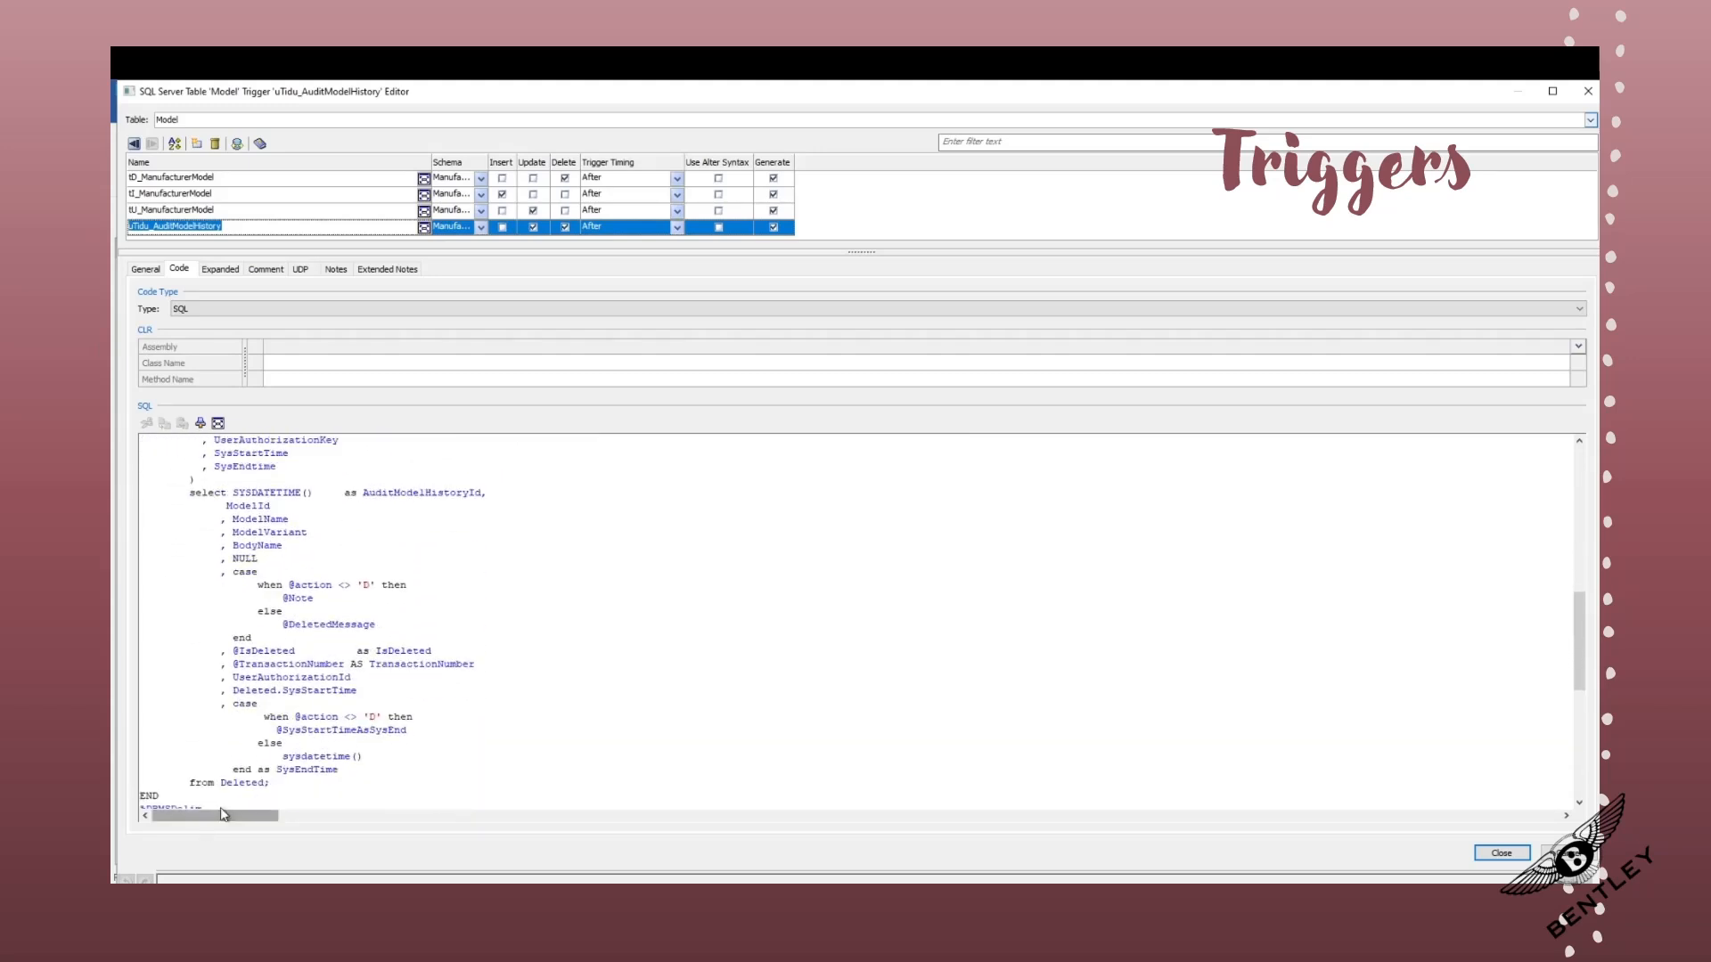
double_click(241, 783)
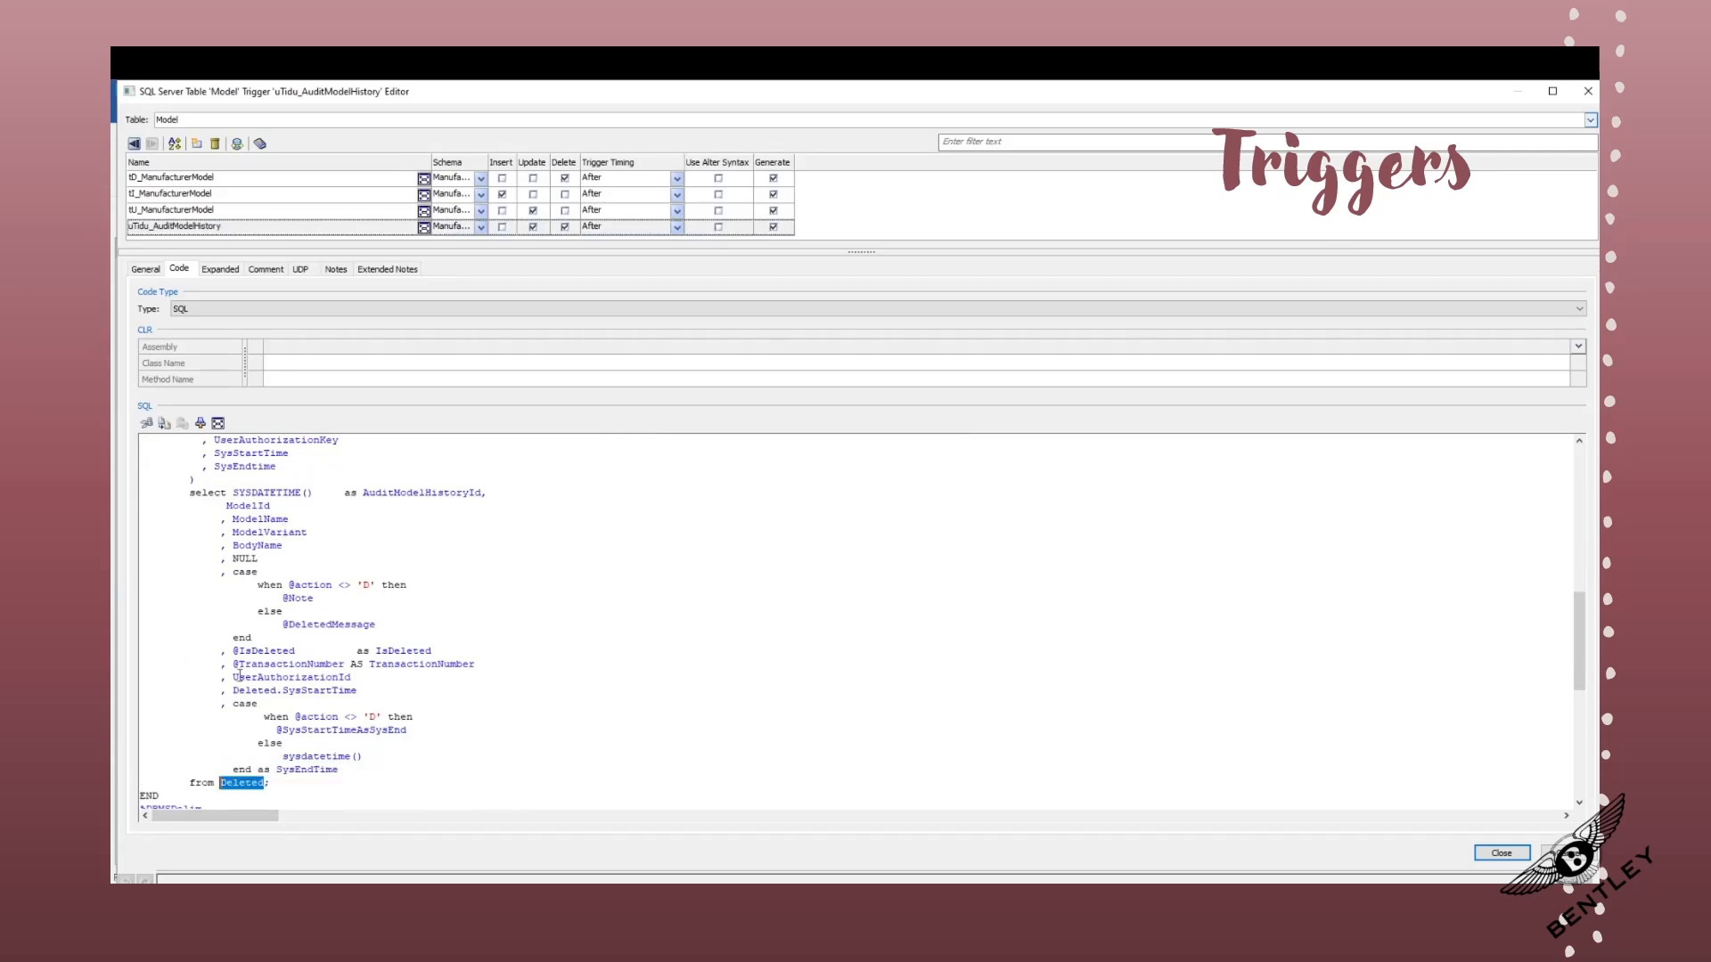
scroll(319, 591, "up", 3)
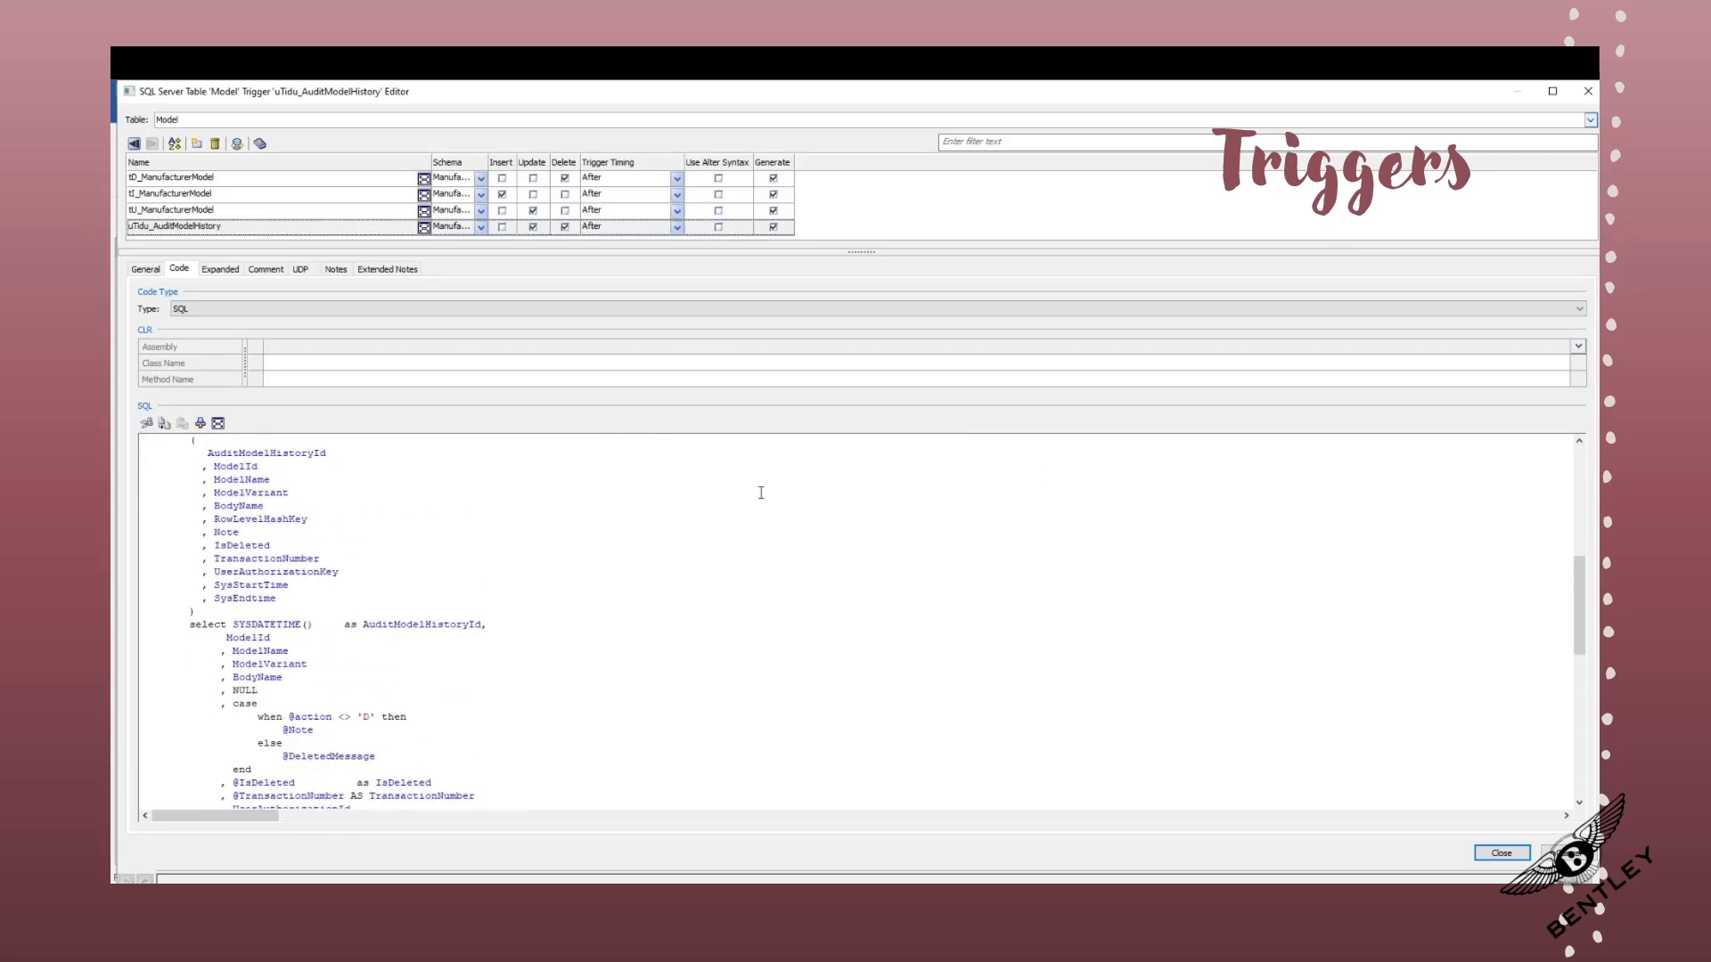
scroll(547, 489, "up", 5)
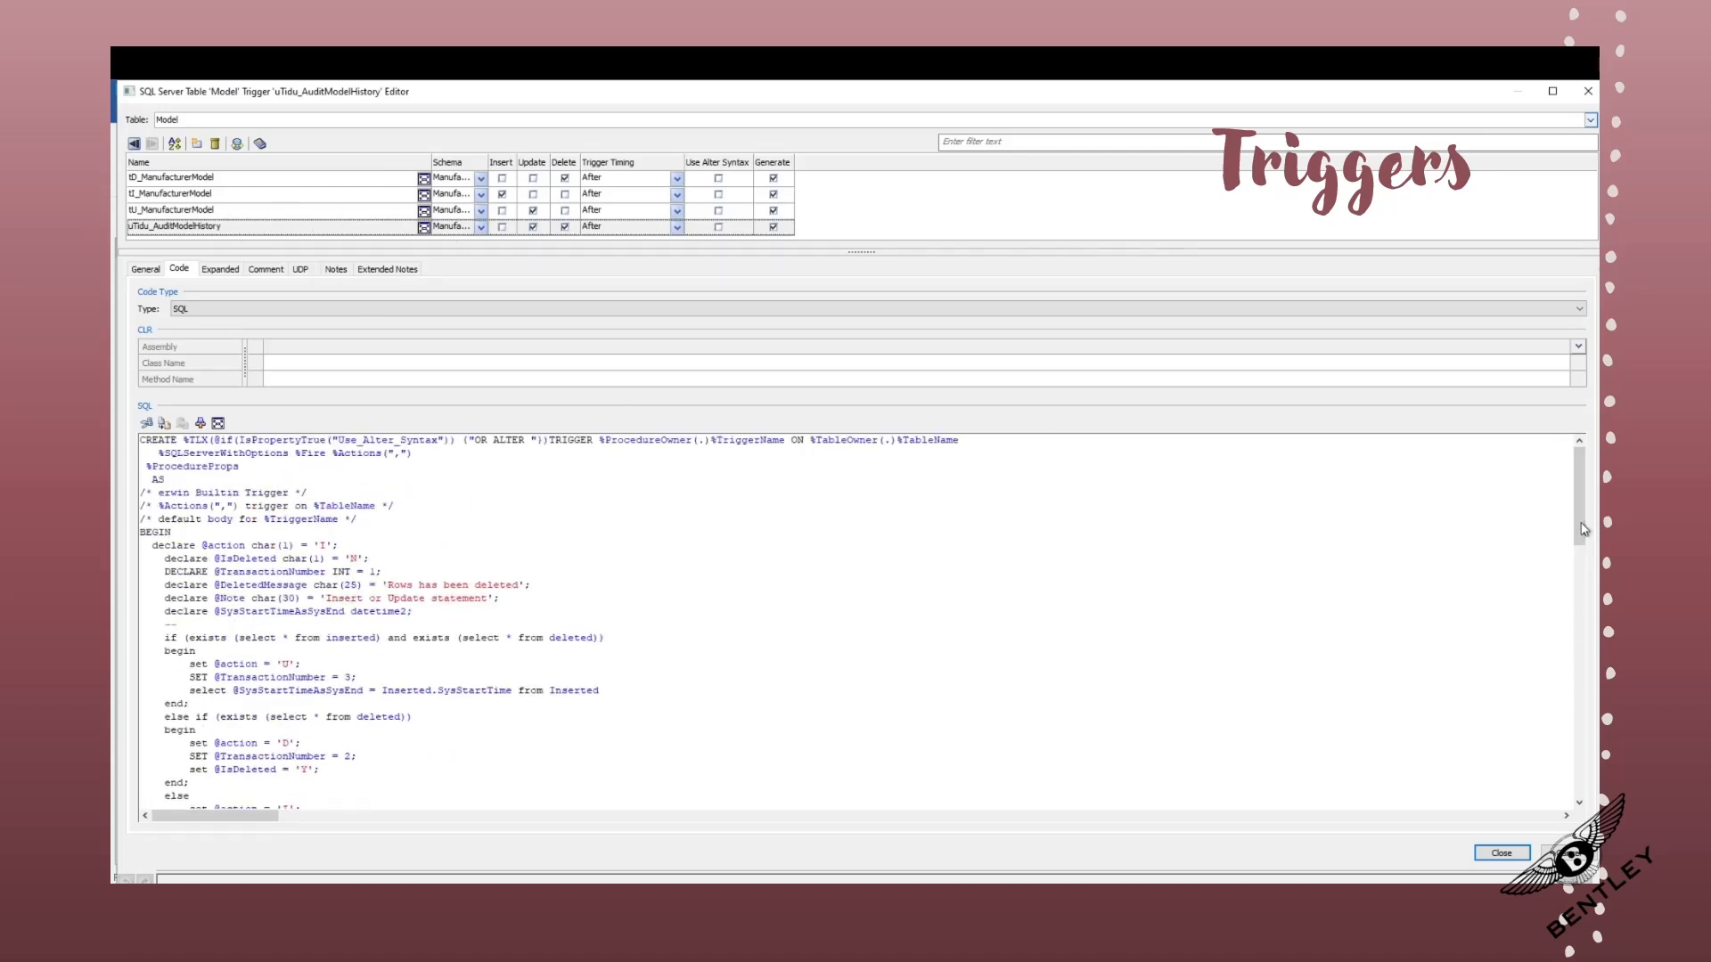
left_click_drag(1583, 533, 1577, 650)
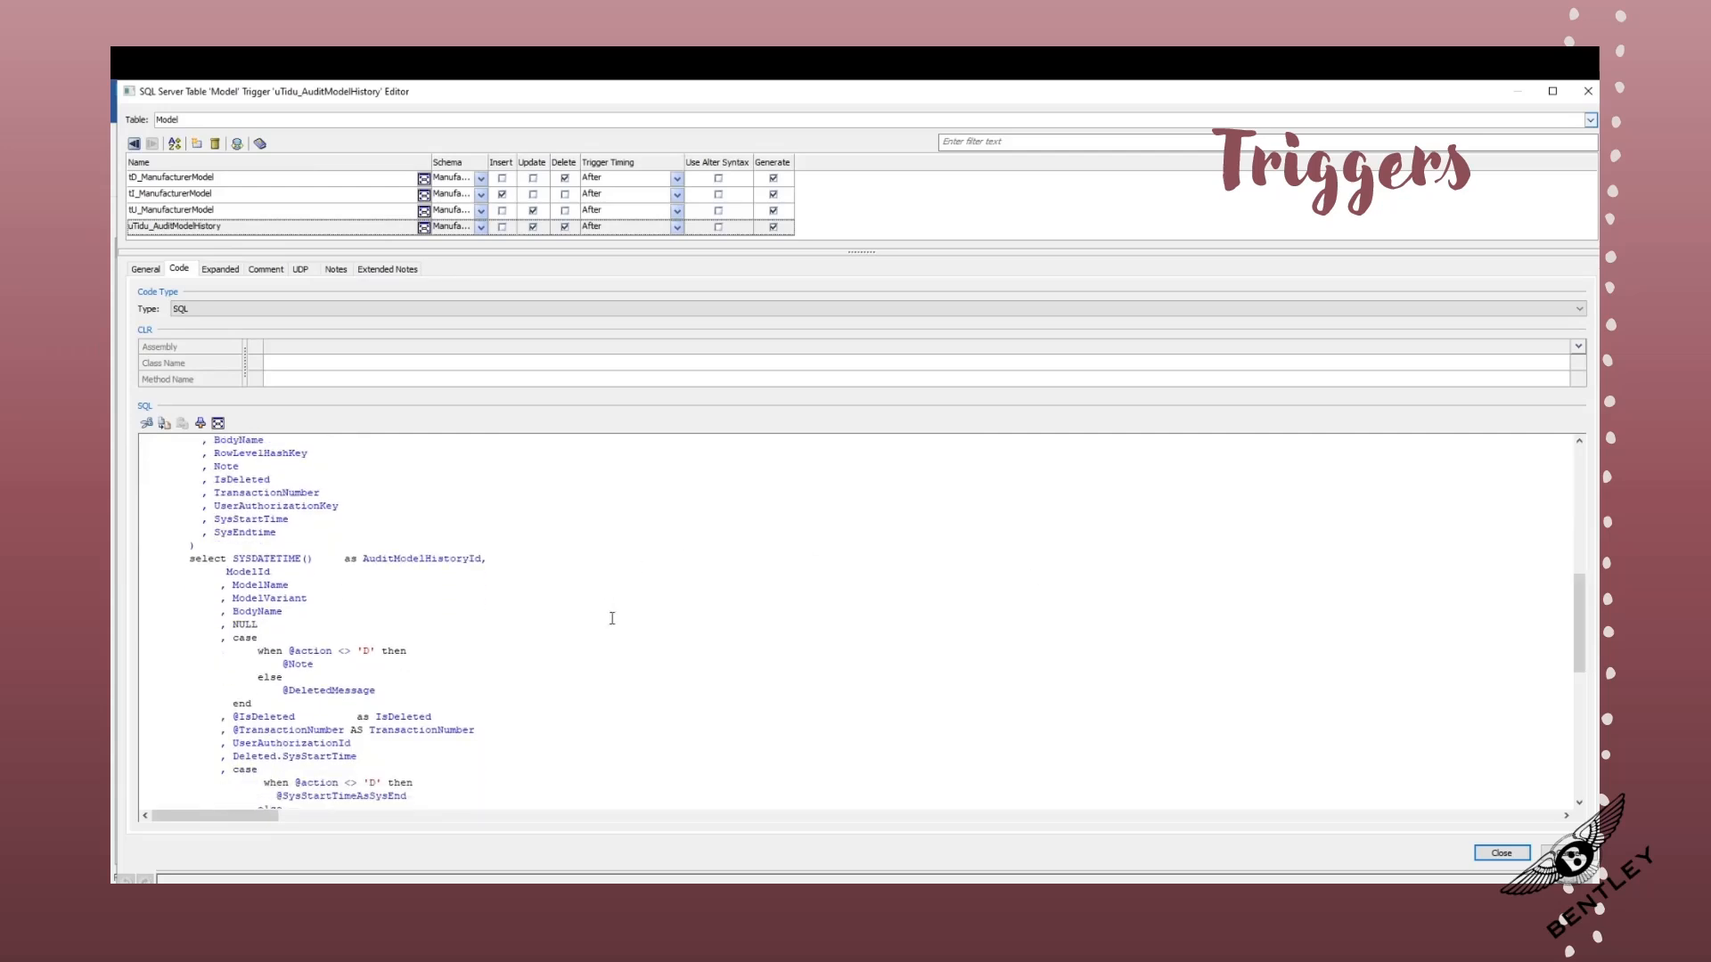
scroll(612, 618, "up", 1)
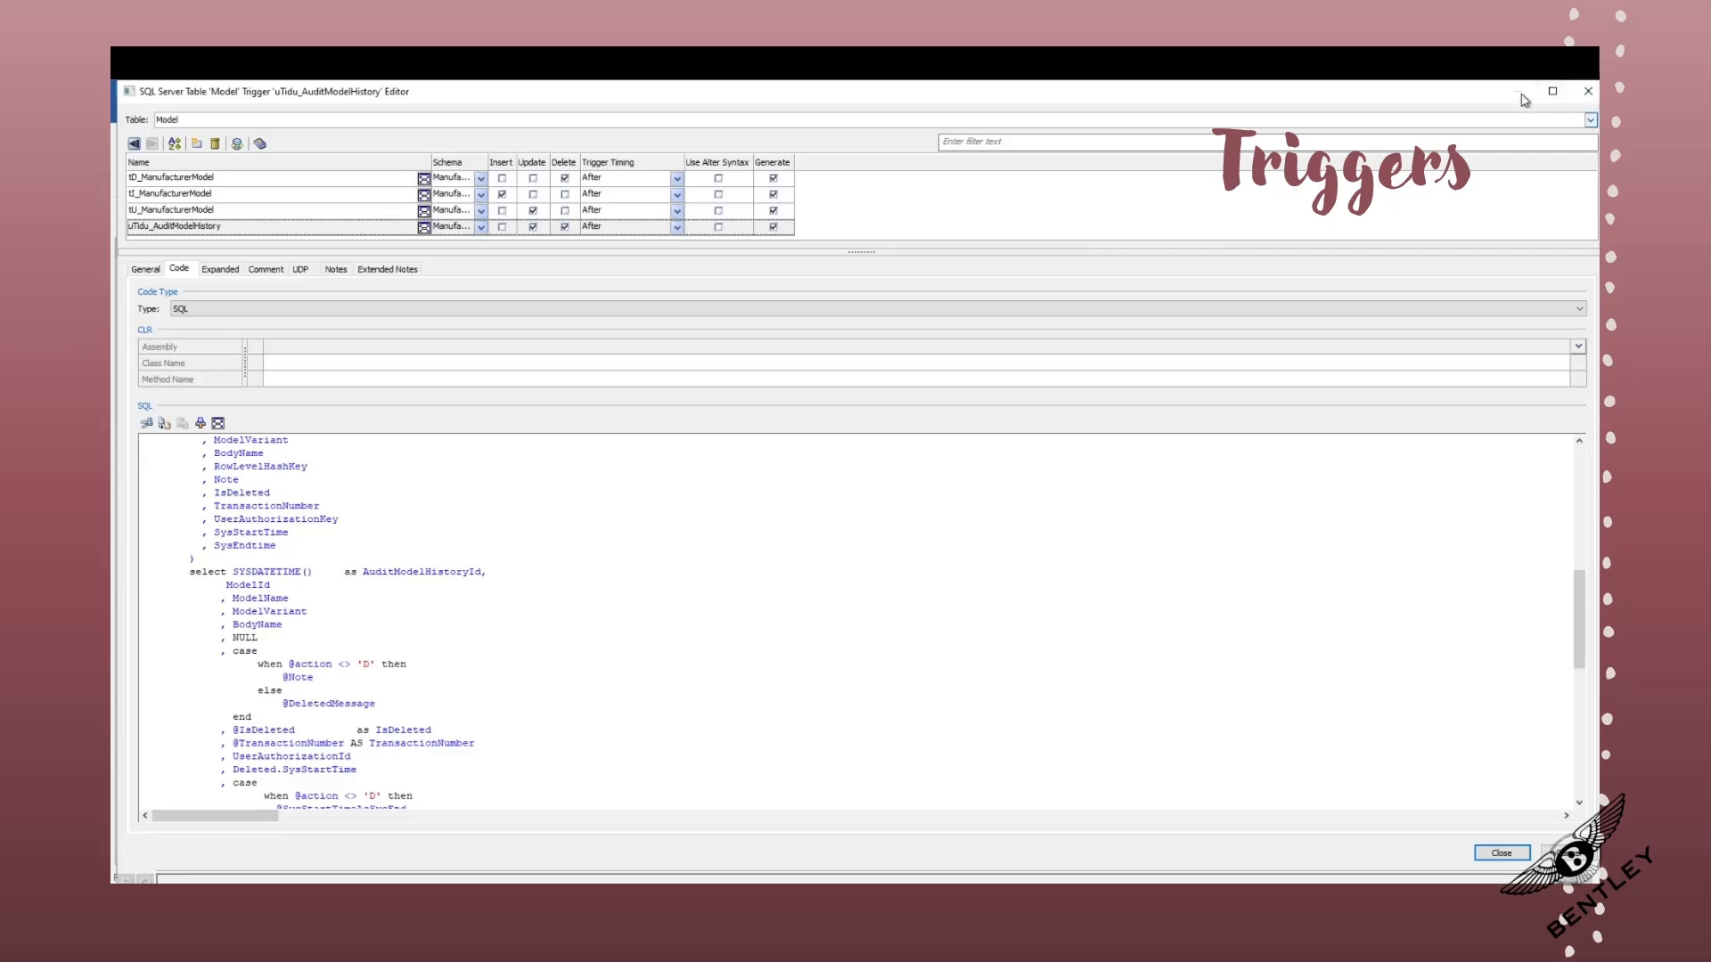
left_click(1588, 91)
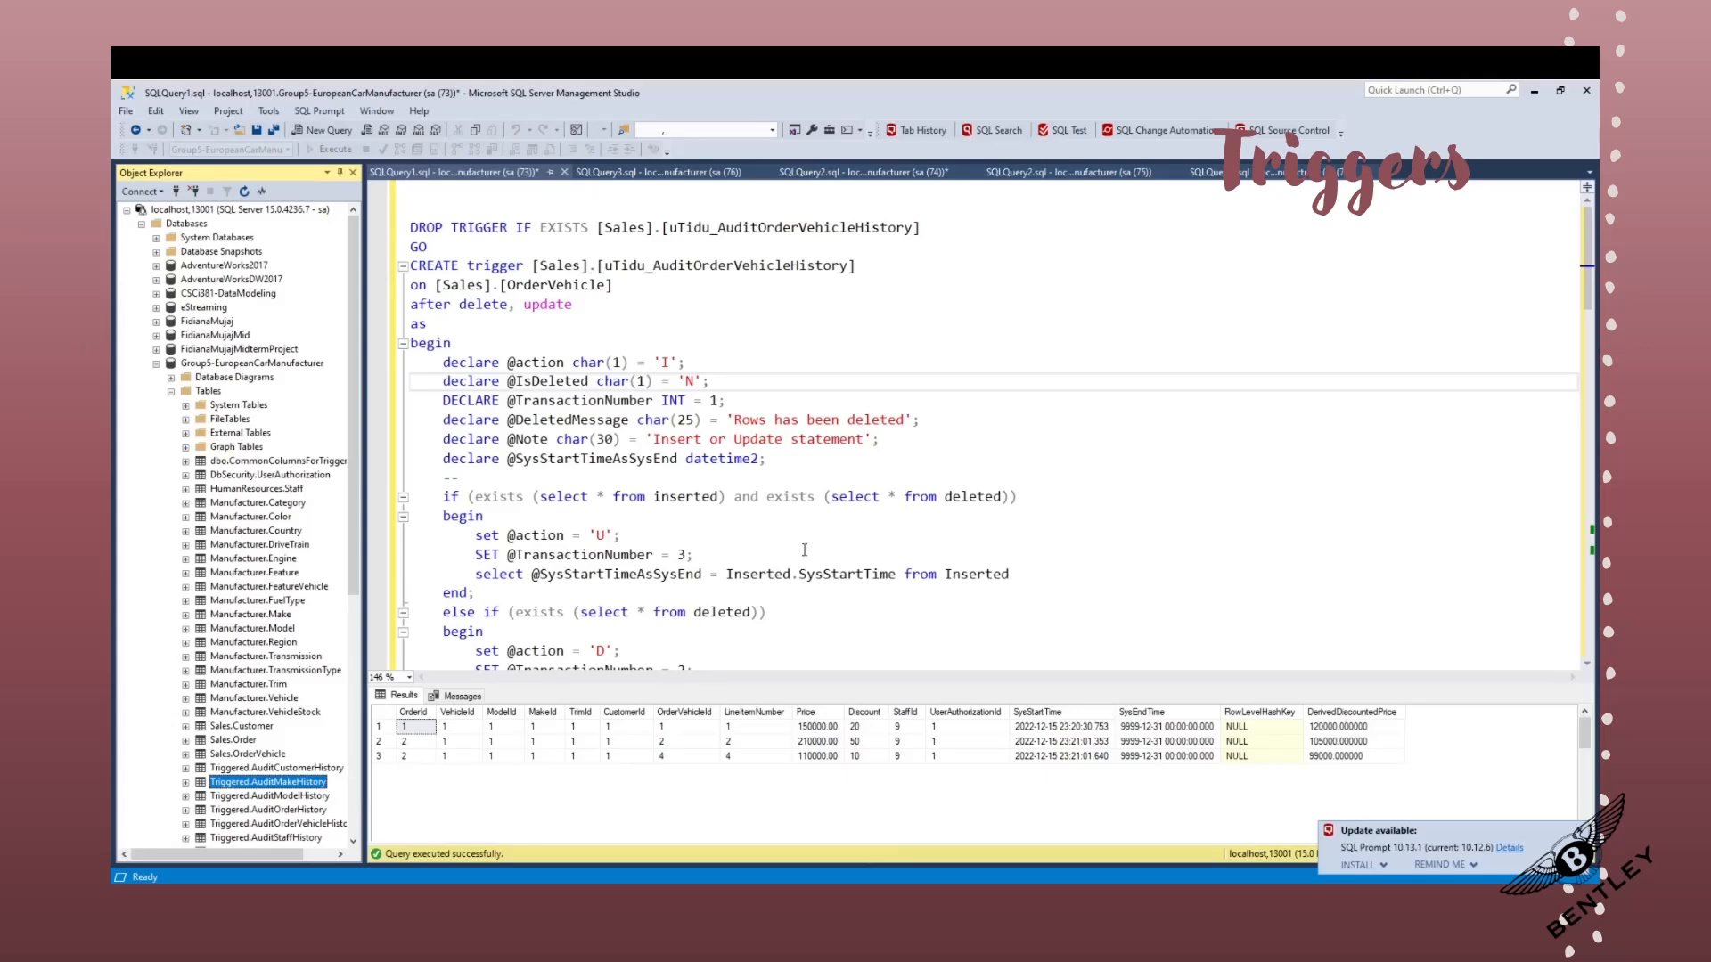
- In SQL Server Management Studio, run only the script part that drops and recreates the [Sales].[uTidu_AuditOrderVehicleHistory] trigger
left_click(417, 207)
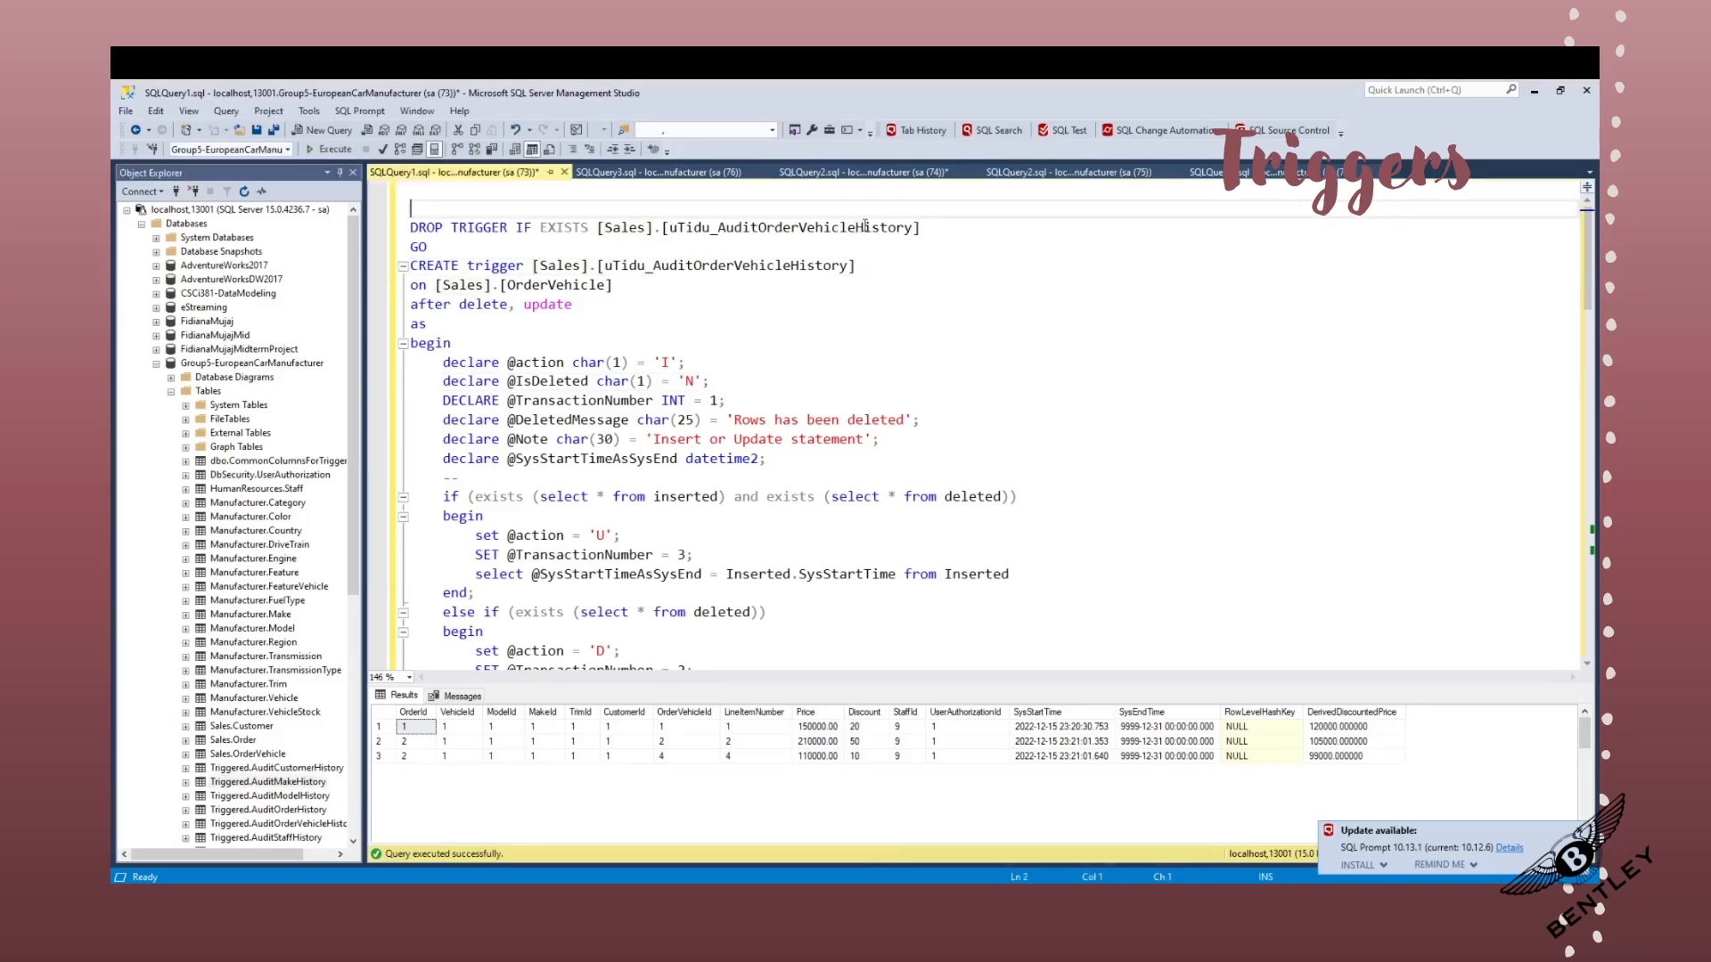
left_click_drag(423, 210, 655, 372)
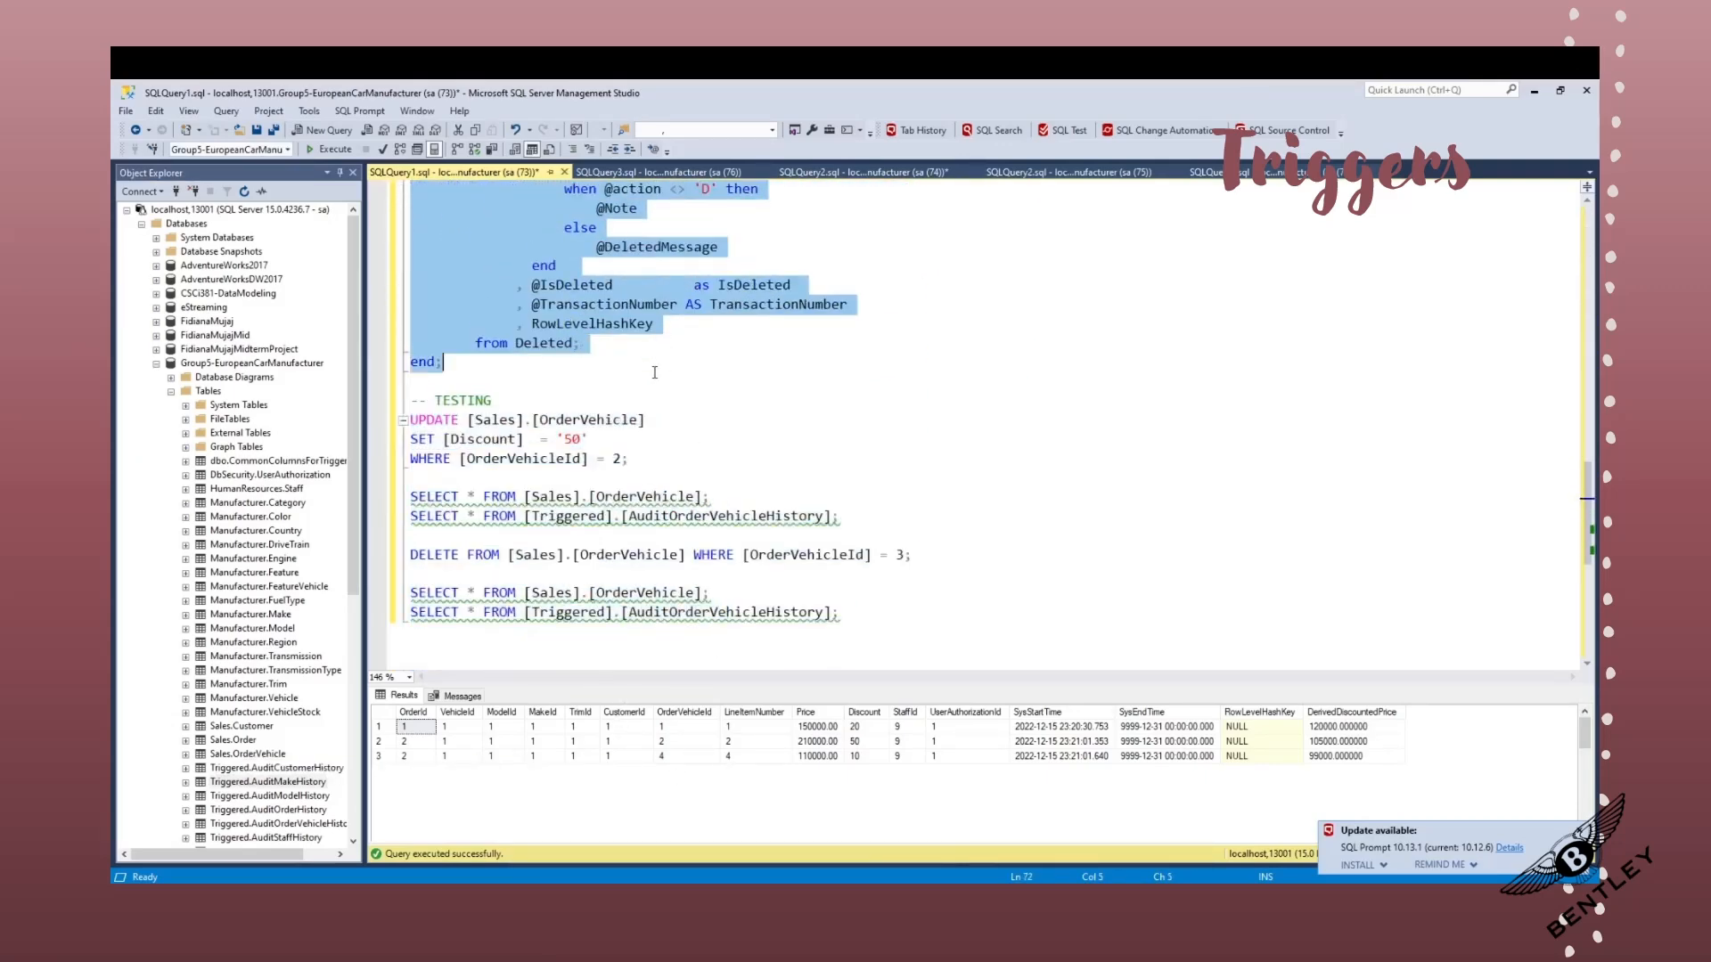
left_click(335, 150)
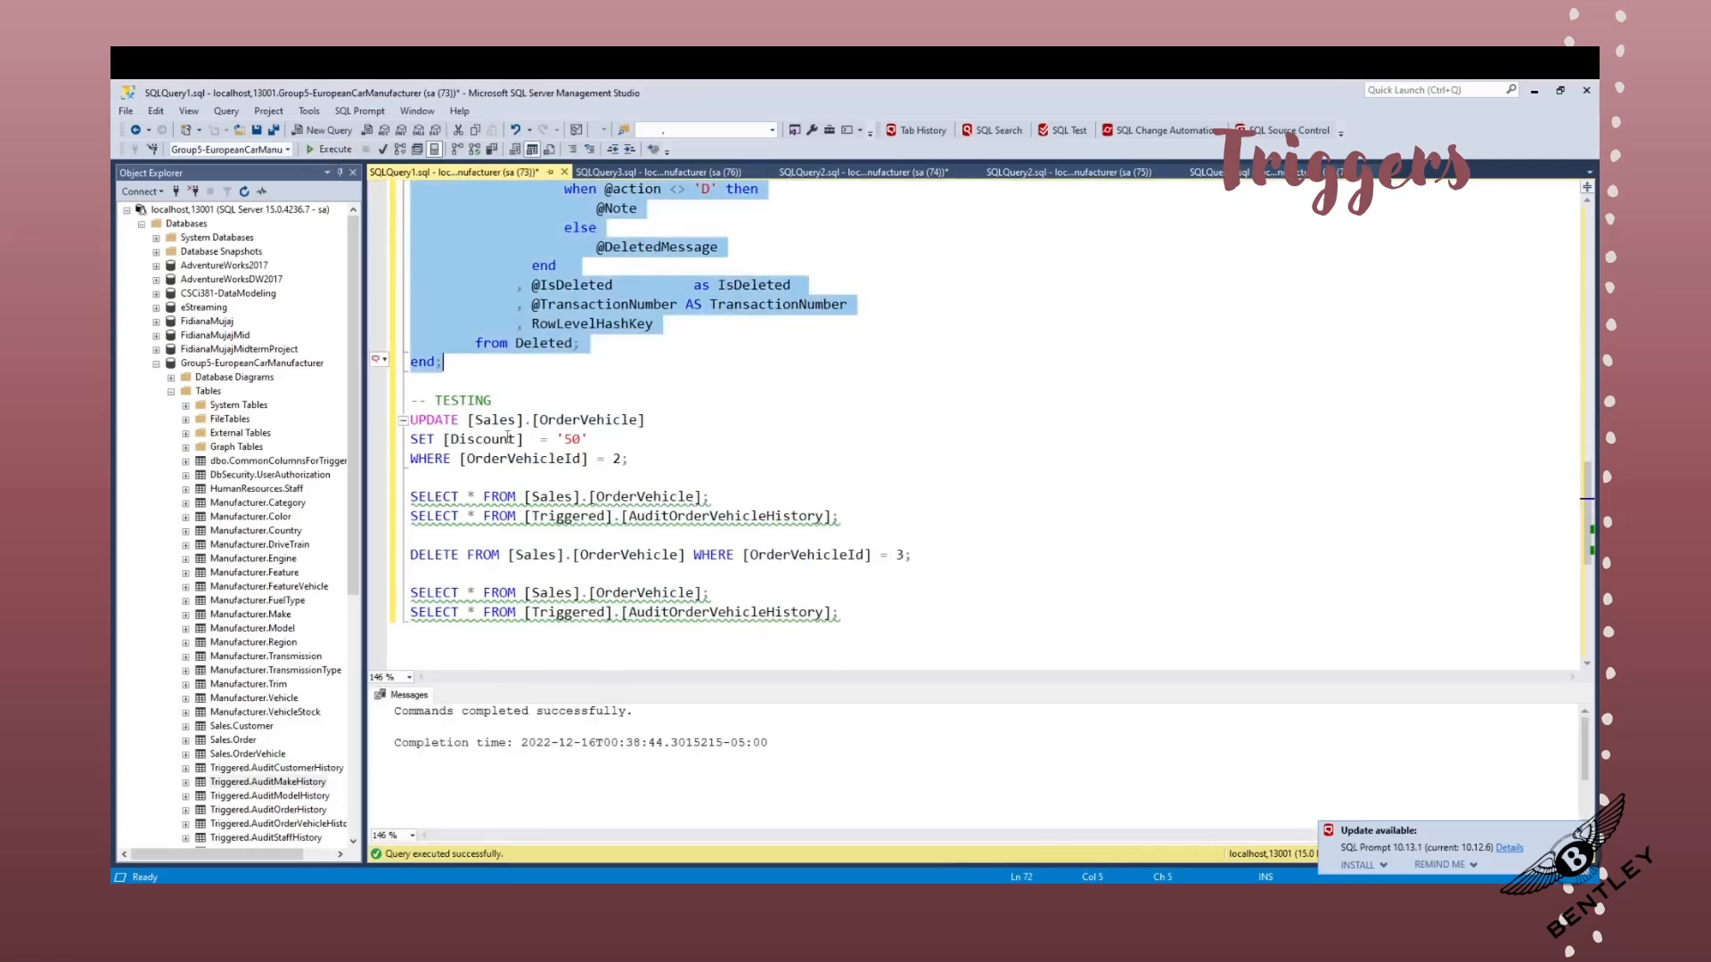
- Run only the first SELECT on [Sales].[OrderVehicle] in the TESTING section and find an existing OrderVehicleId for the update test
scroll(511, 438, "down", 1)
left_click_drag(411, 341, 784, 442)
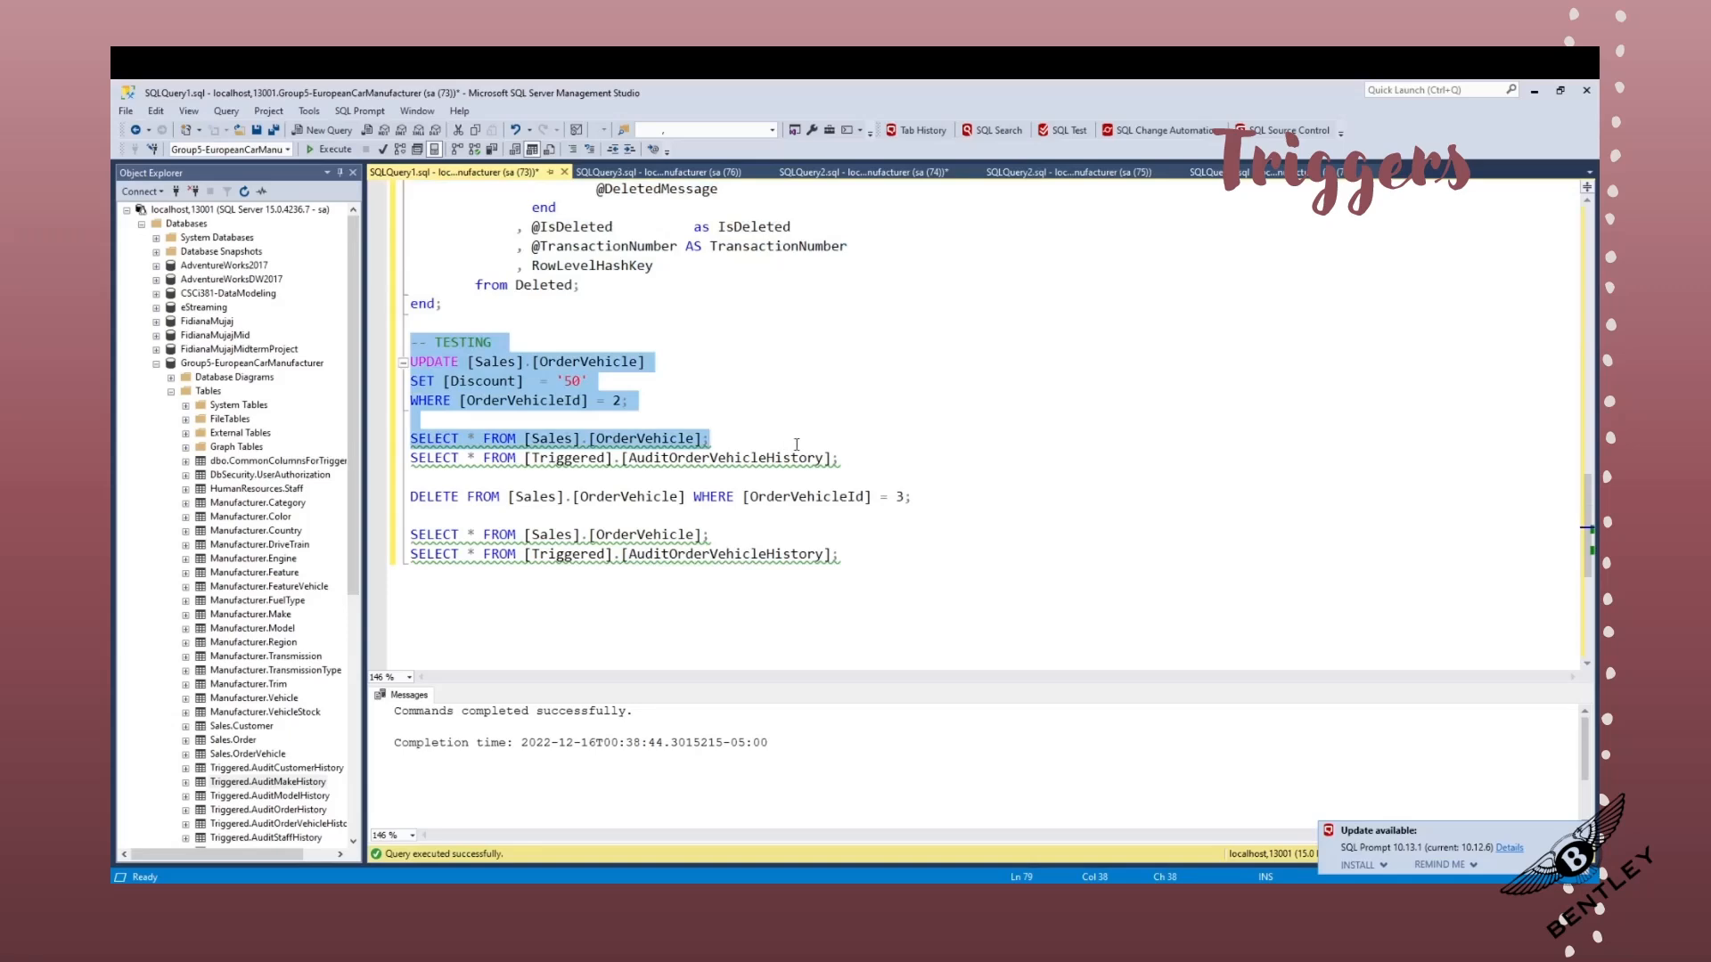
left_click(588, 401)
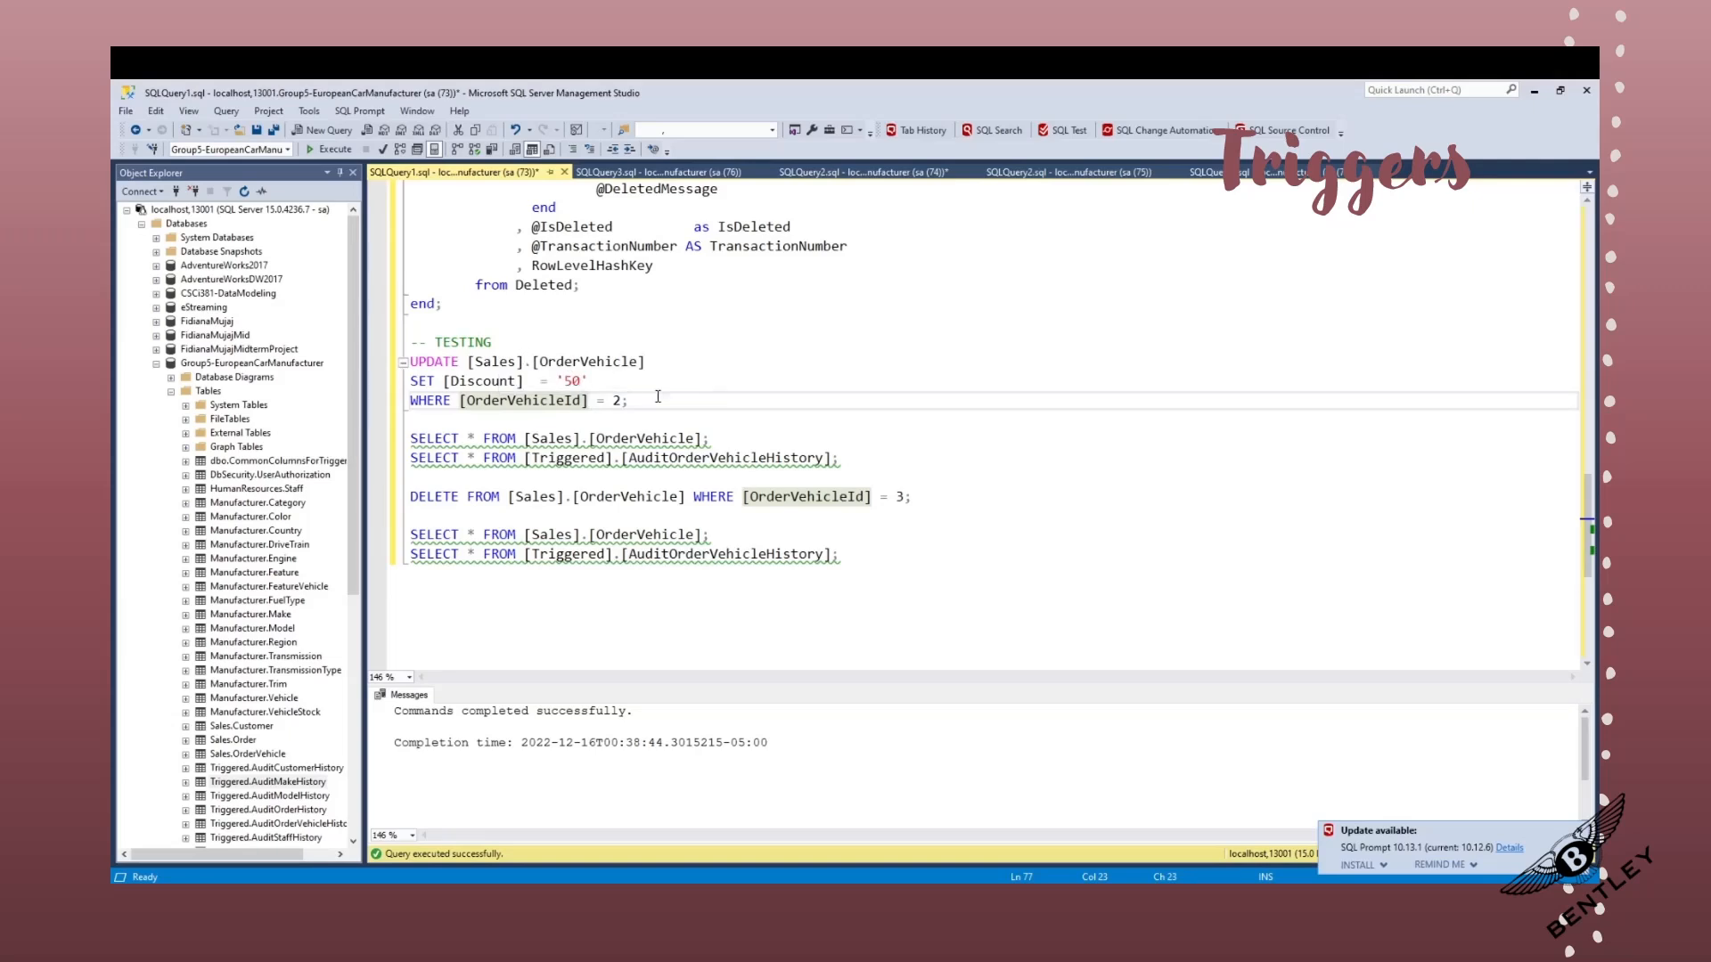
left_click_drag(704, 439, 410, 438)
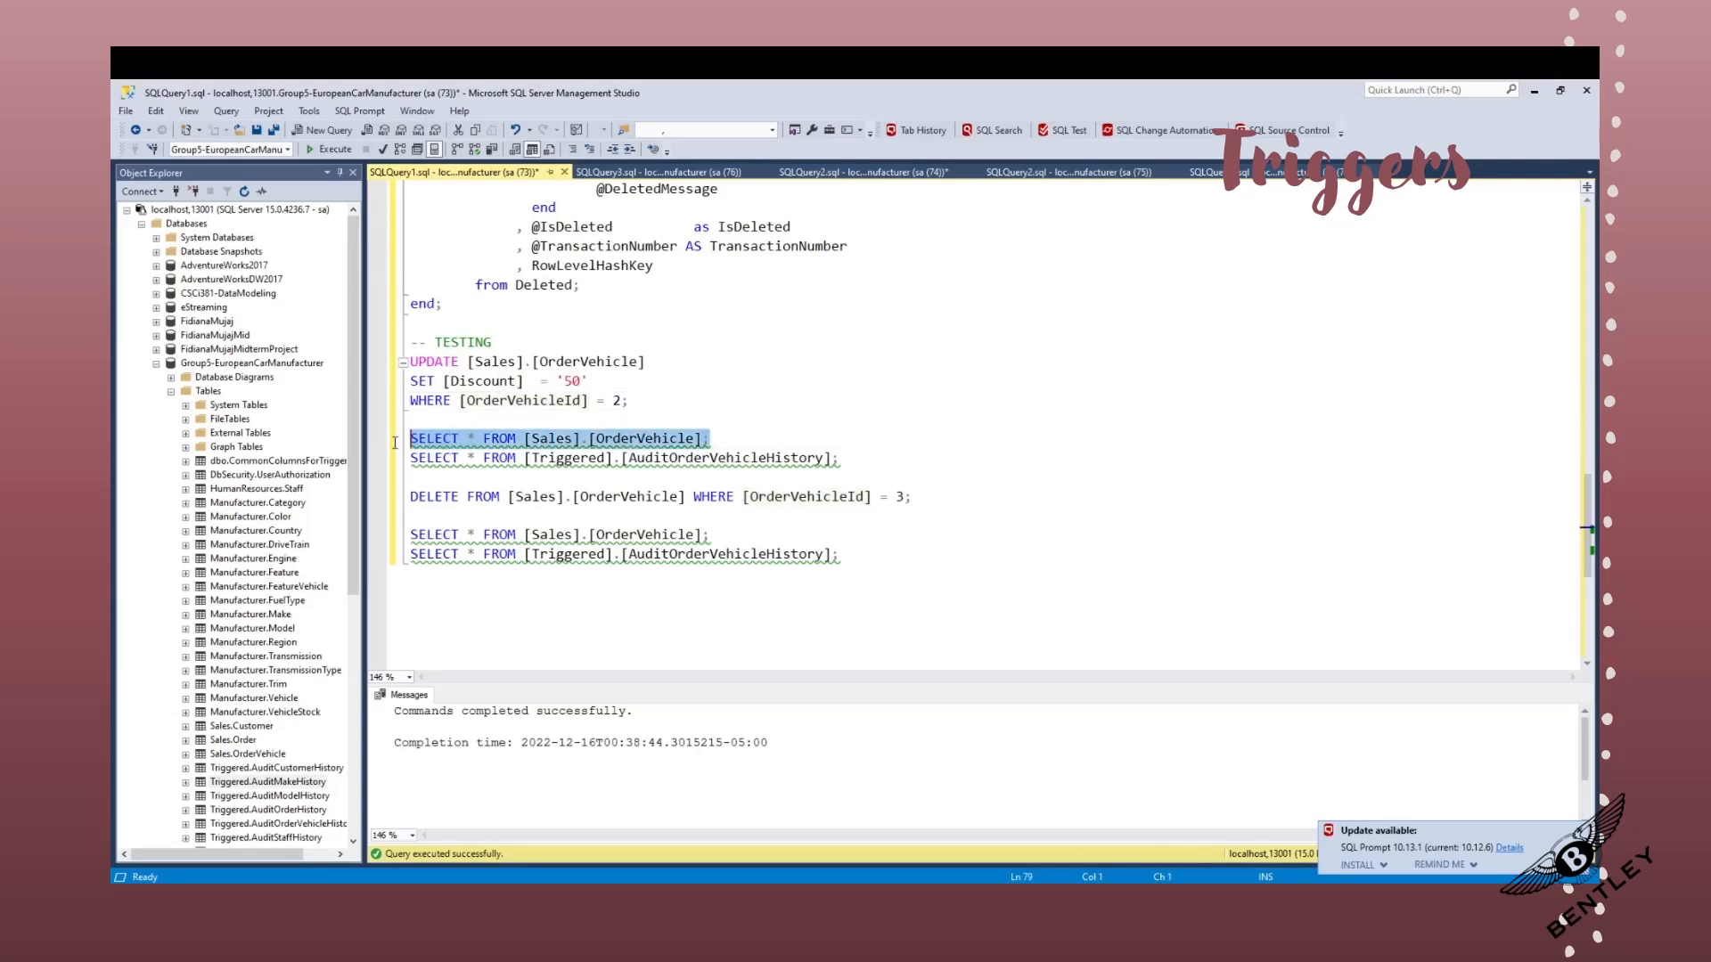
left_click(317, 154)
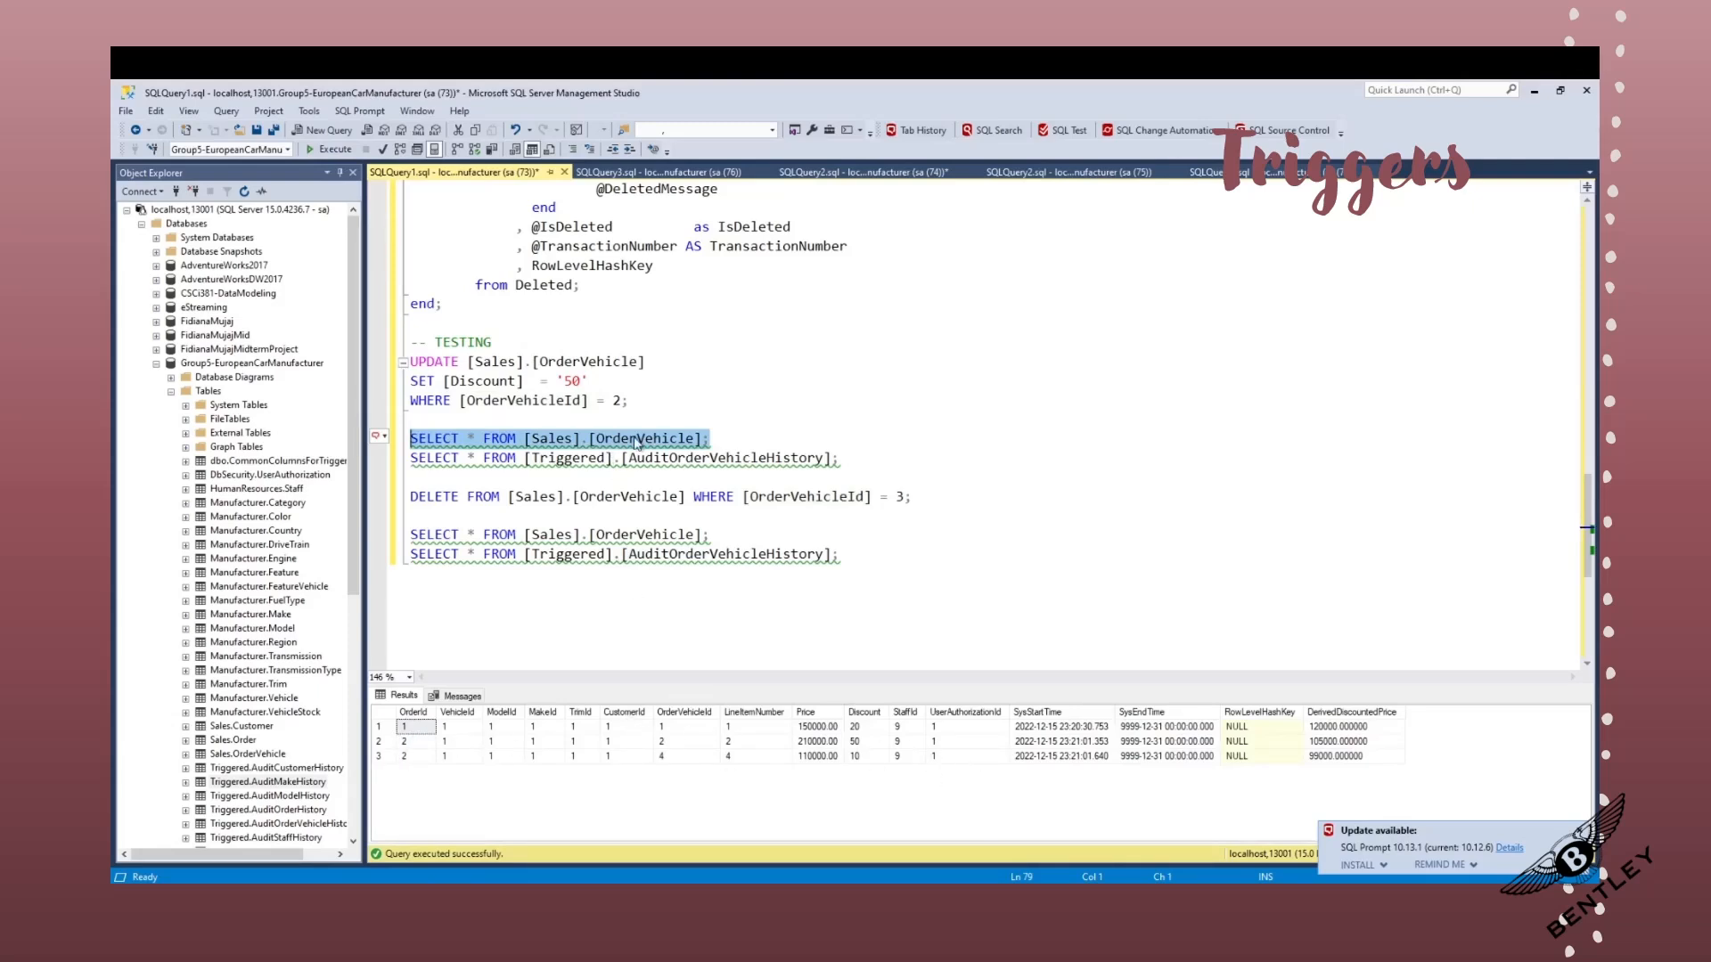
left_click(670, 758)
- Change the UPDATE condition to OrderVehicleId = 4 and run the update with the two SELECT statements on OrderVehicle and AuditOrderVehicleHistory
left_click(625, 400)
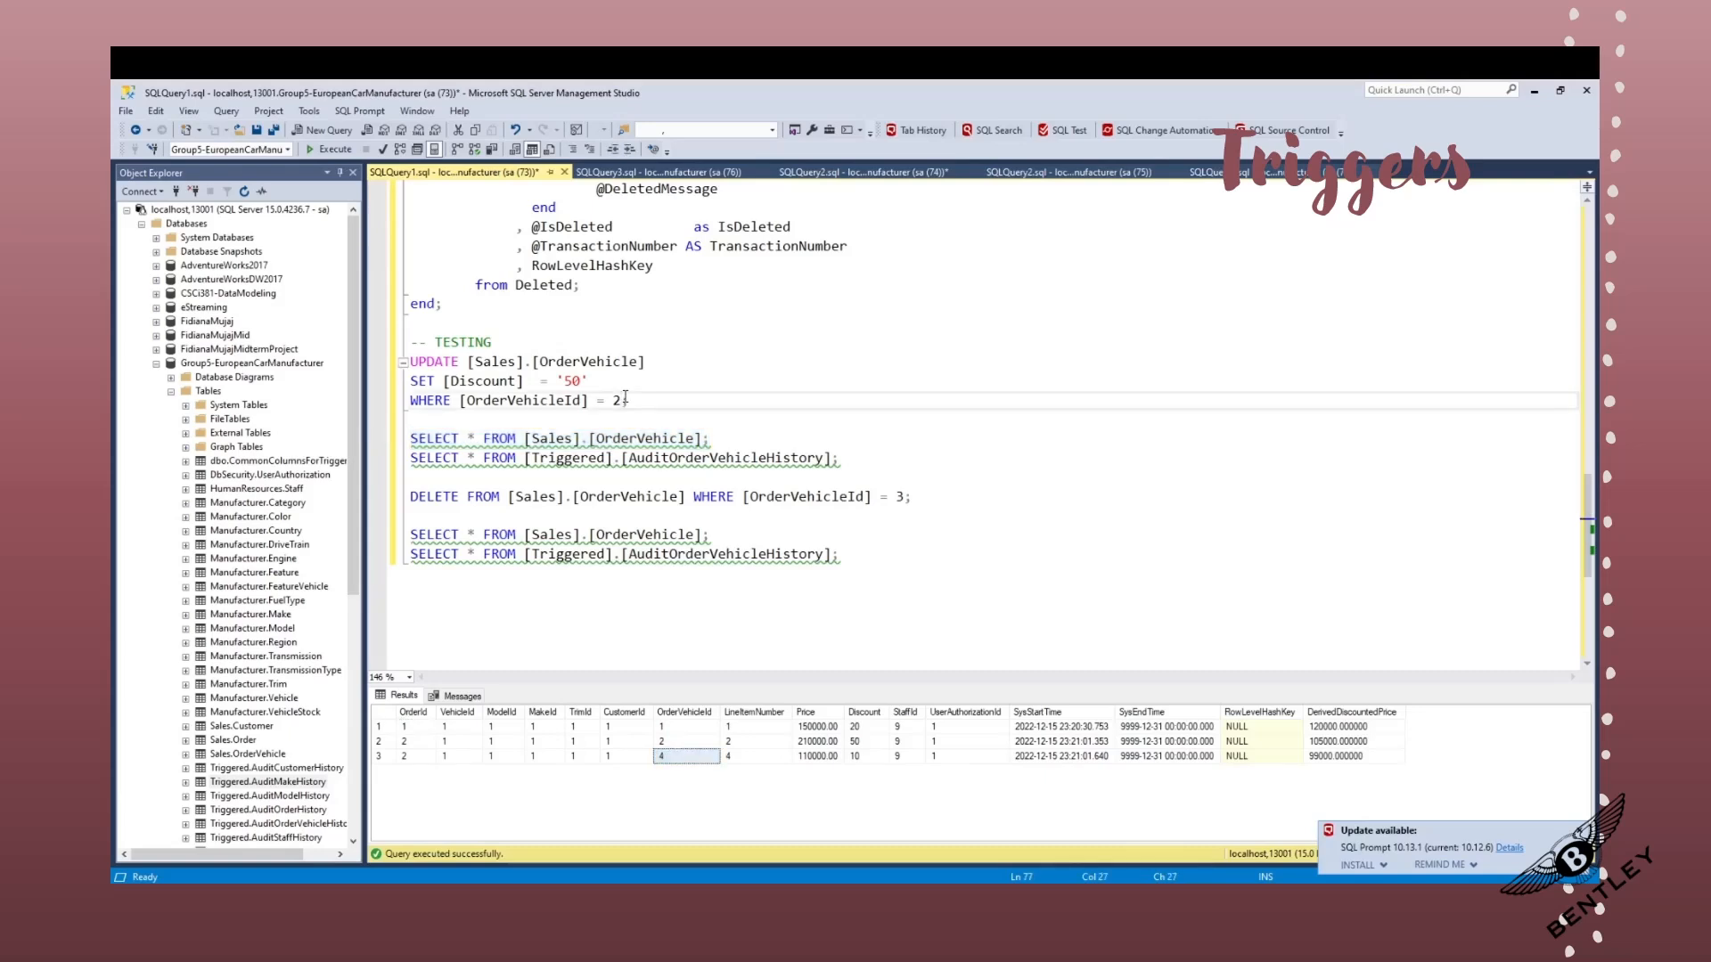
key("BackSpace")
type("4")
left_click_drag(629, 400, 411, 358)
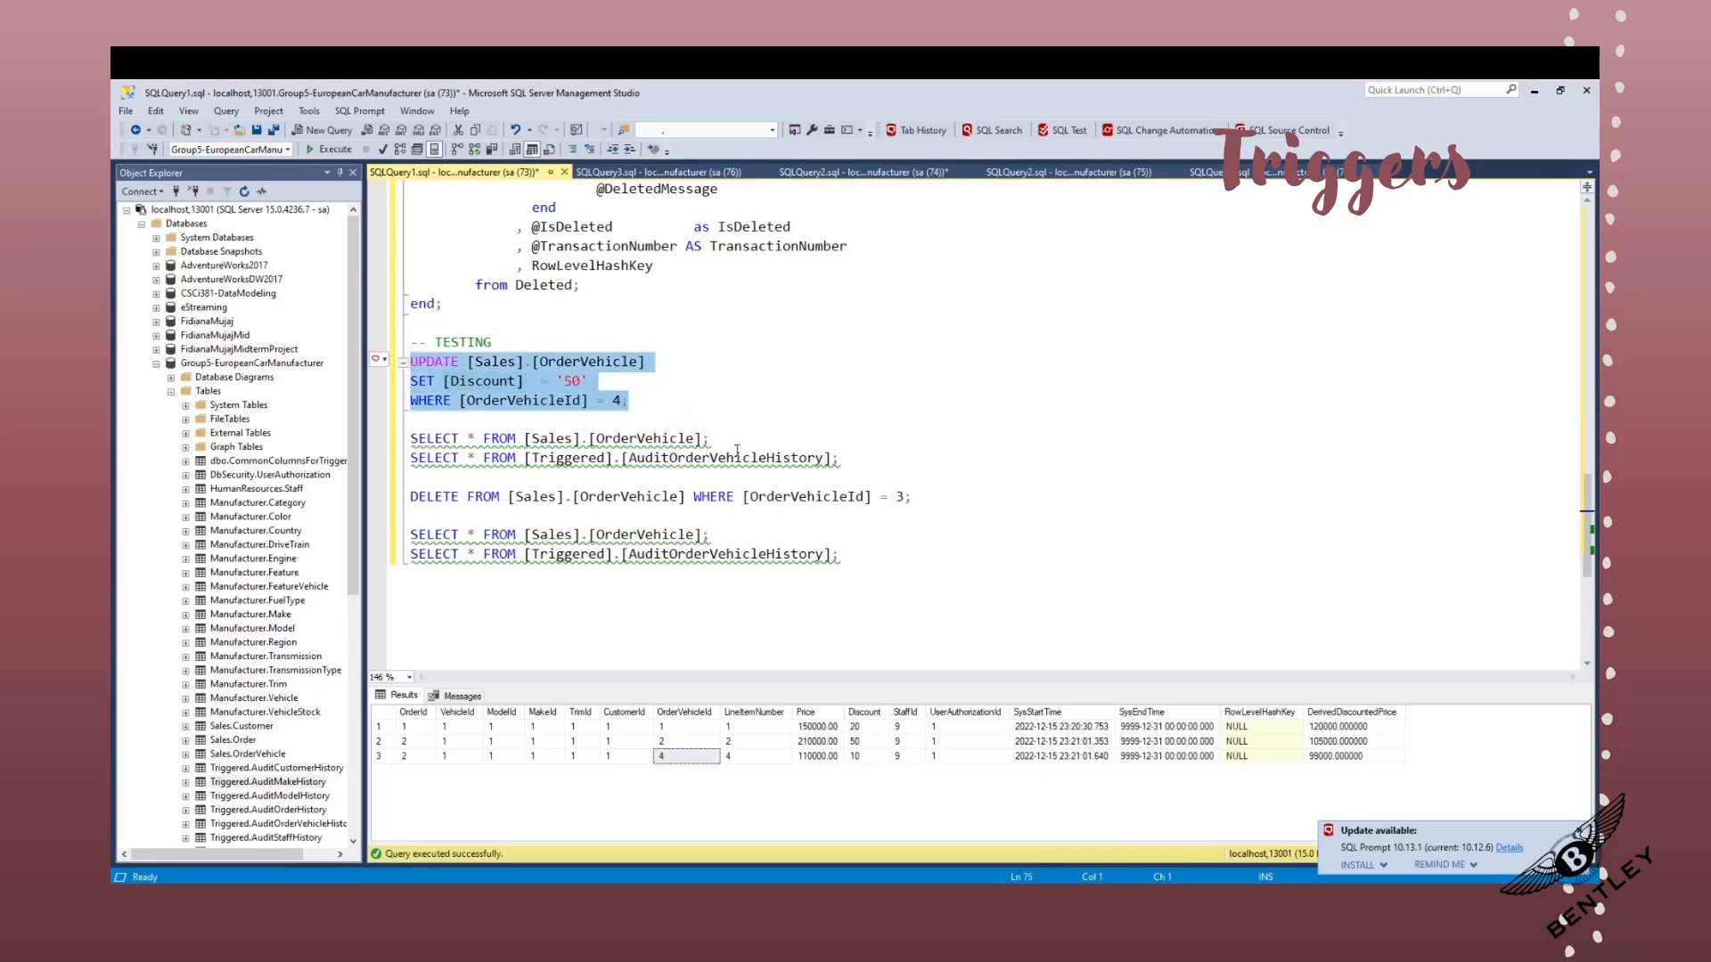
left_click_drag(851, 462, 410, 361)
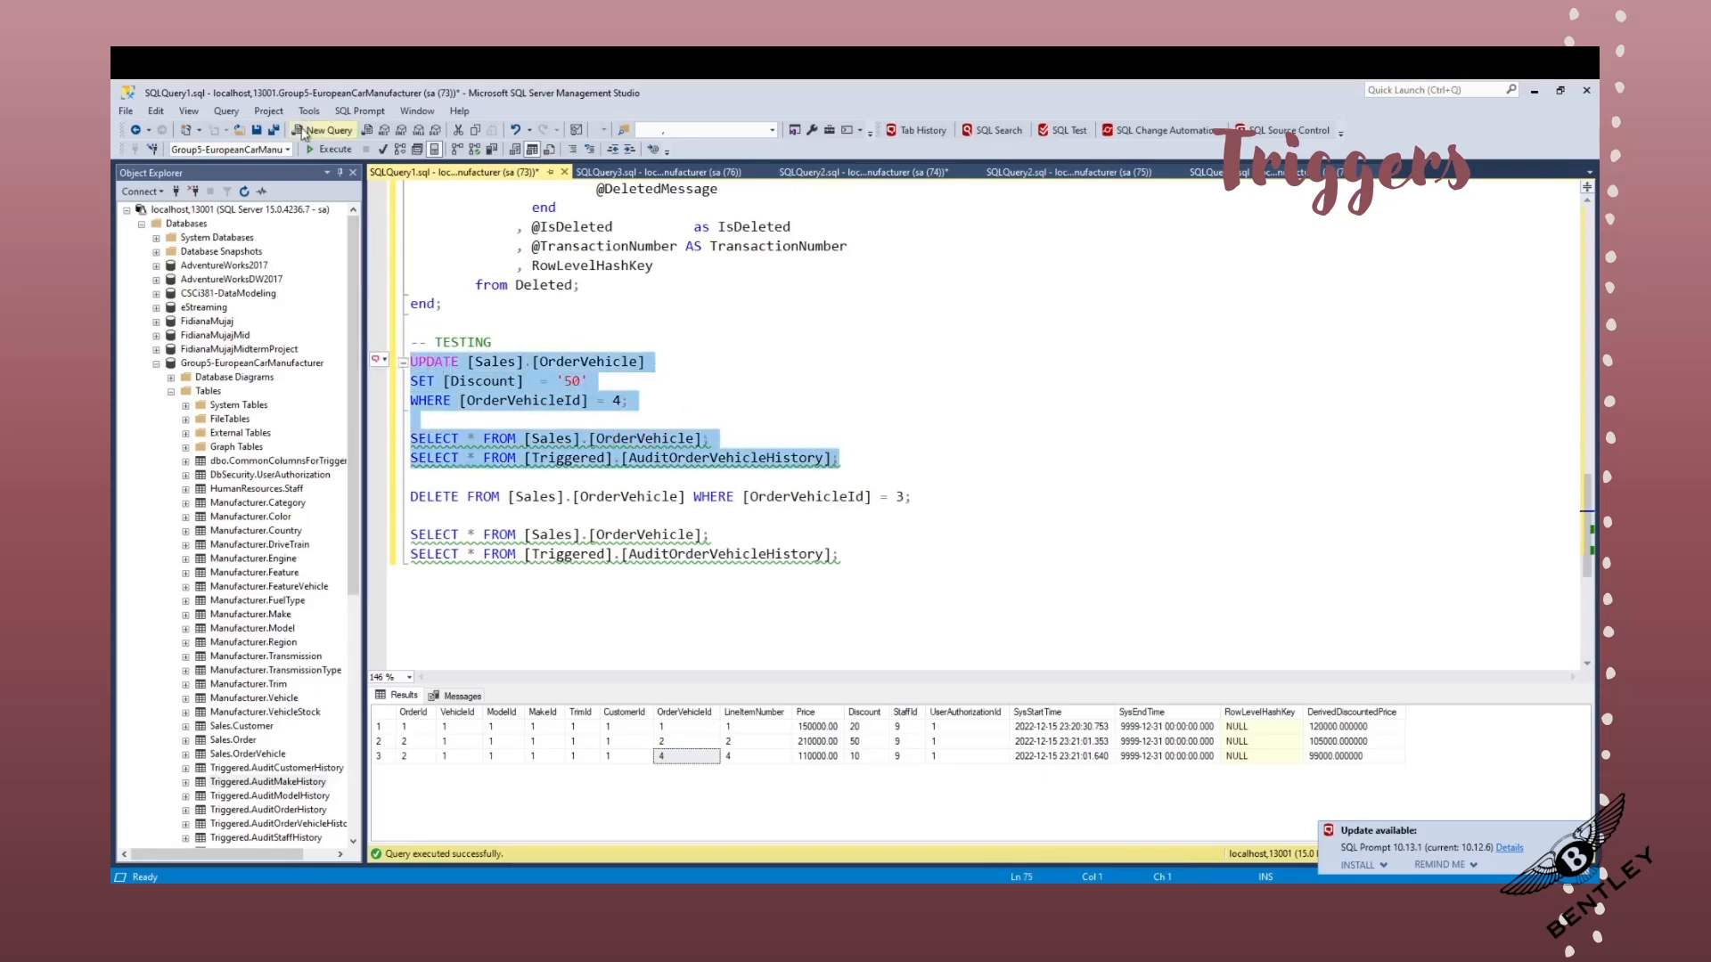
left_click(333, 150)
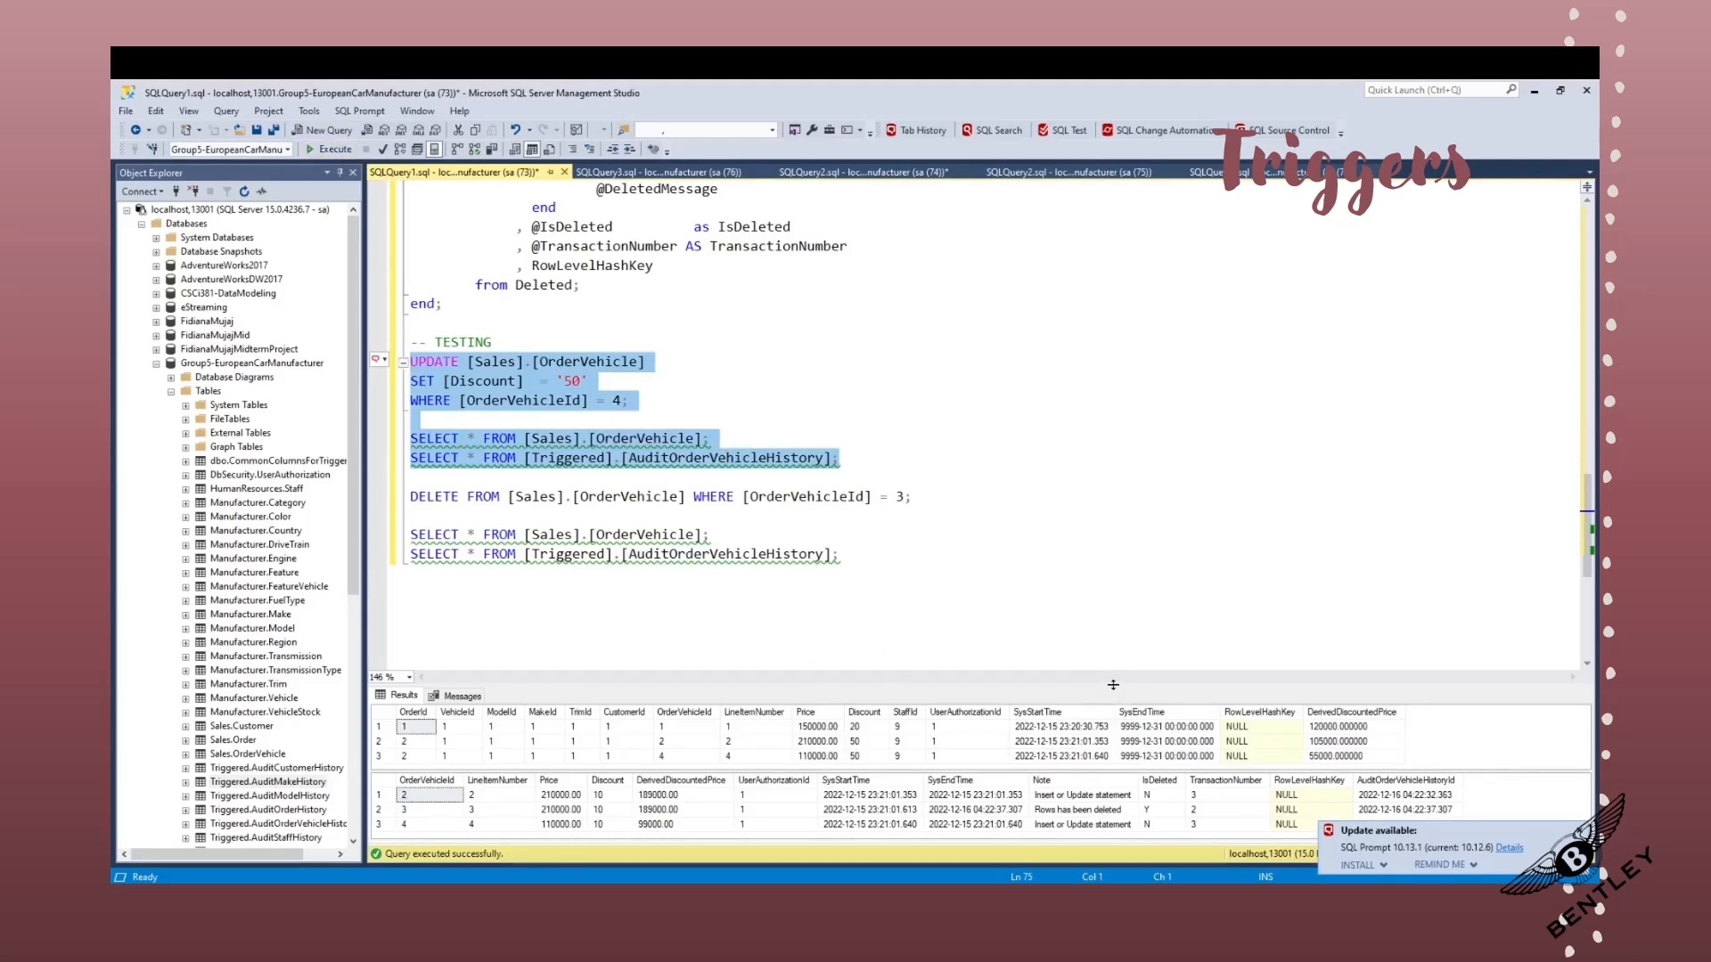
- Enlarge the results area and compare the OrderVehicleId 4 row in the audit history, including IsDeleted, with its Discount in OrderVehicle
left_click_drag(1114, 687, 1110, 613)
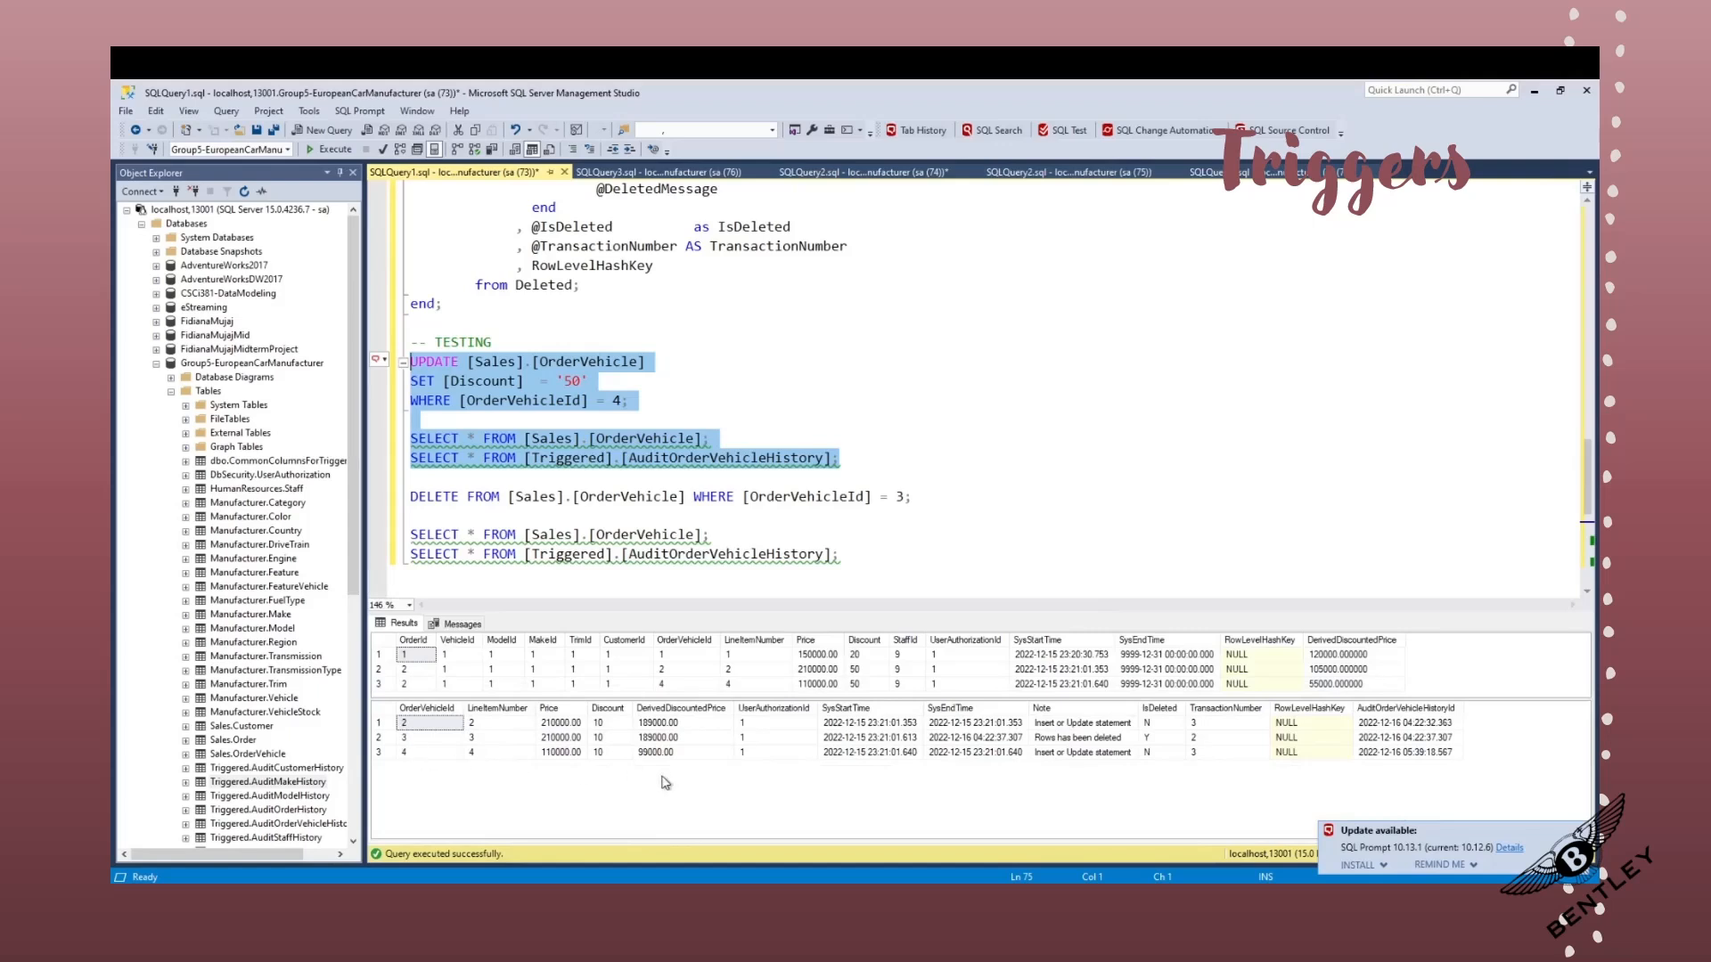
left_click(421, 754)
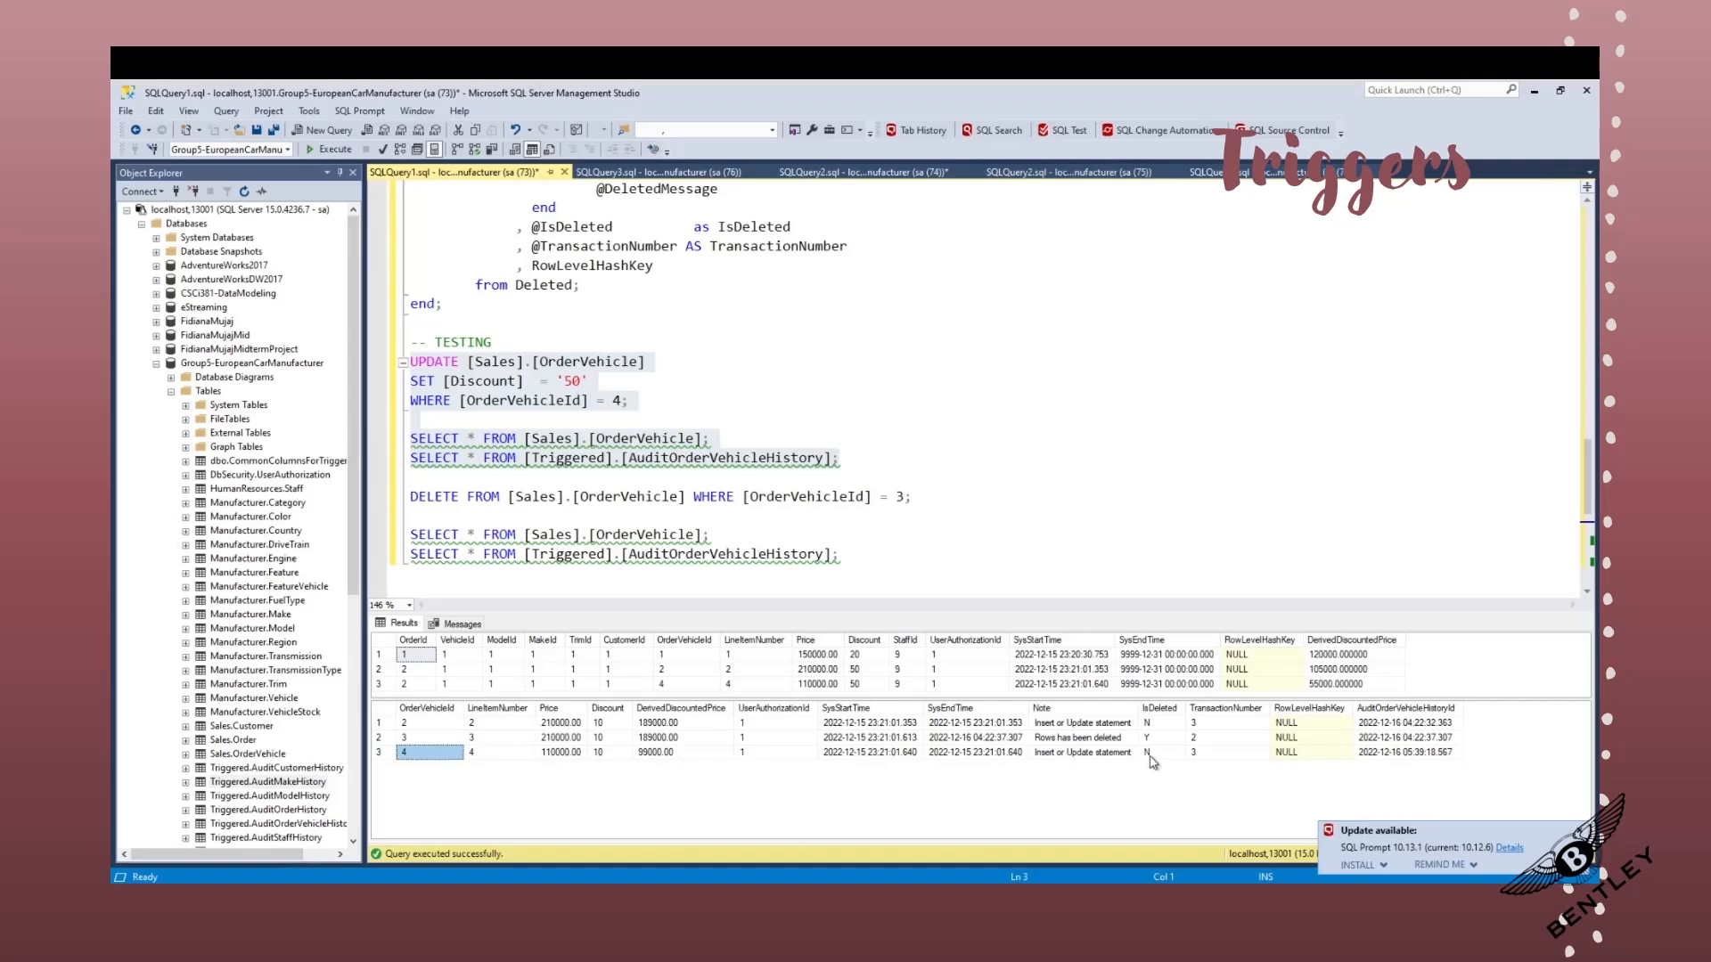
left_click(1176, 753)
left_click(670, 684)
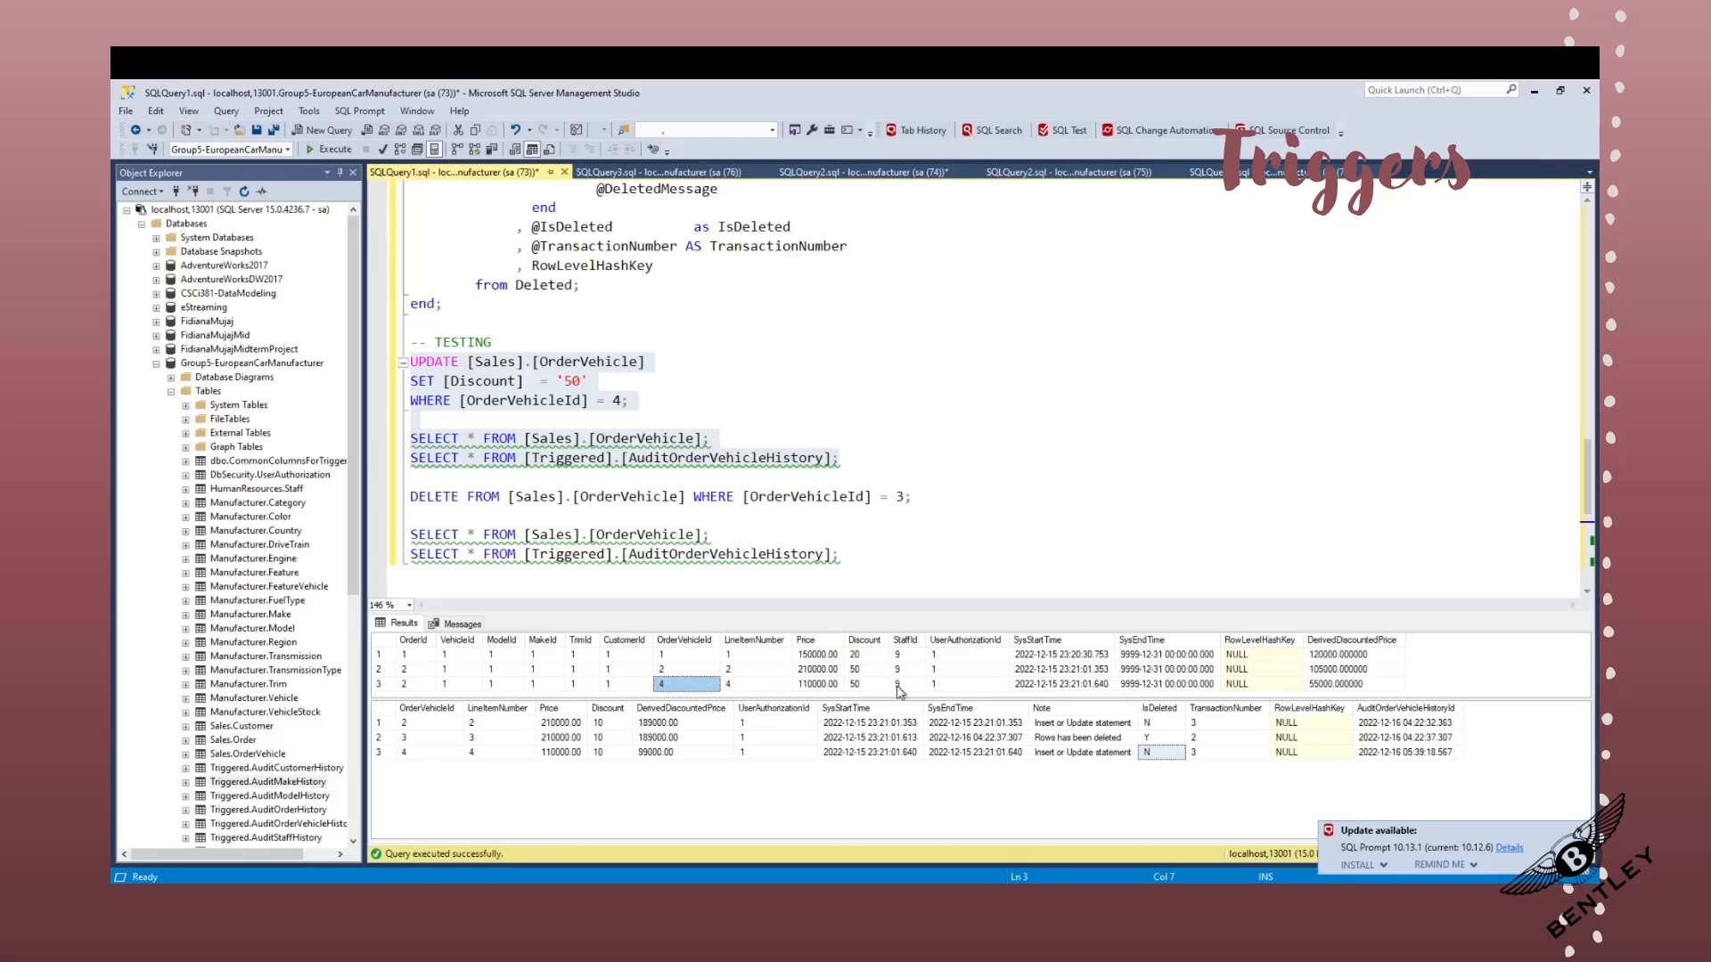
left_click(865, 686)
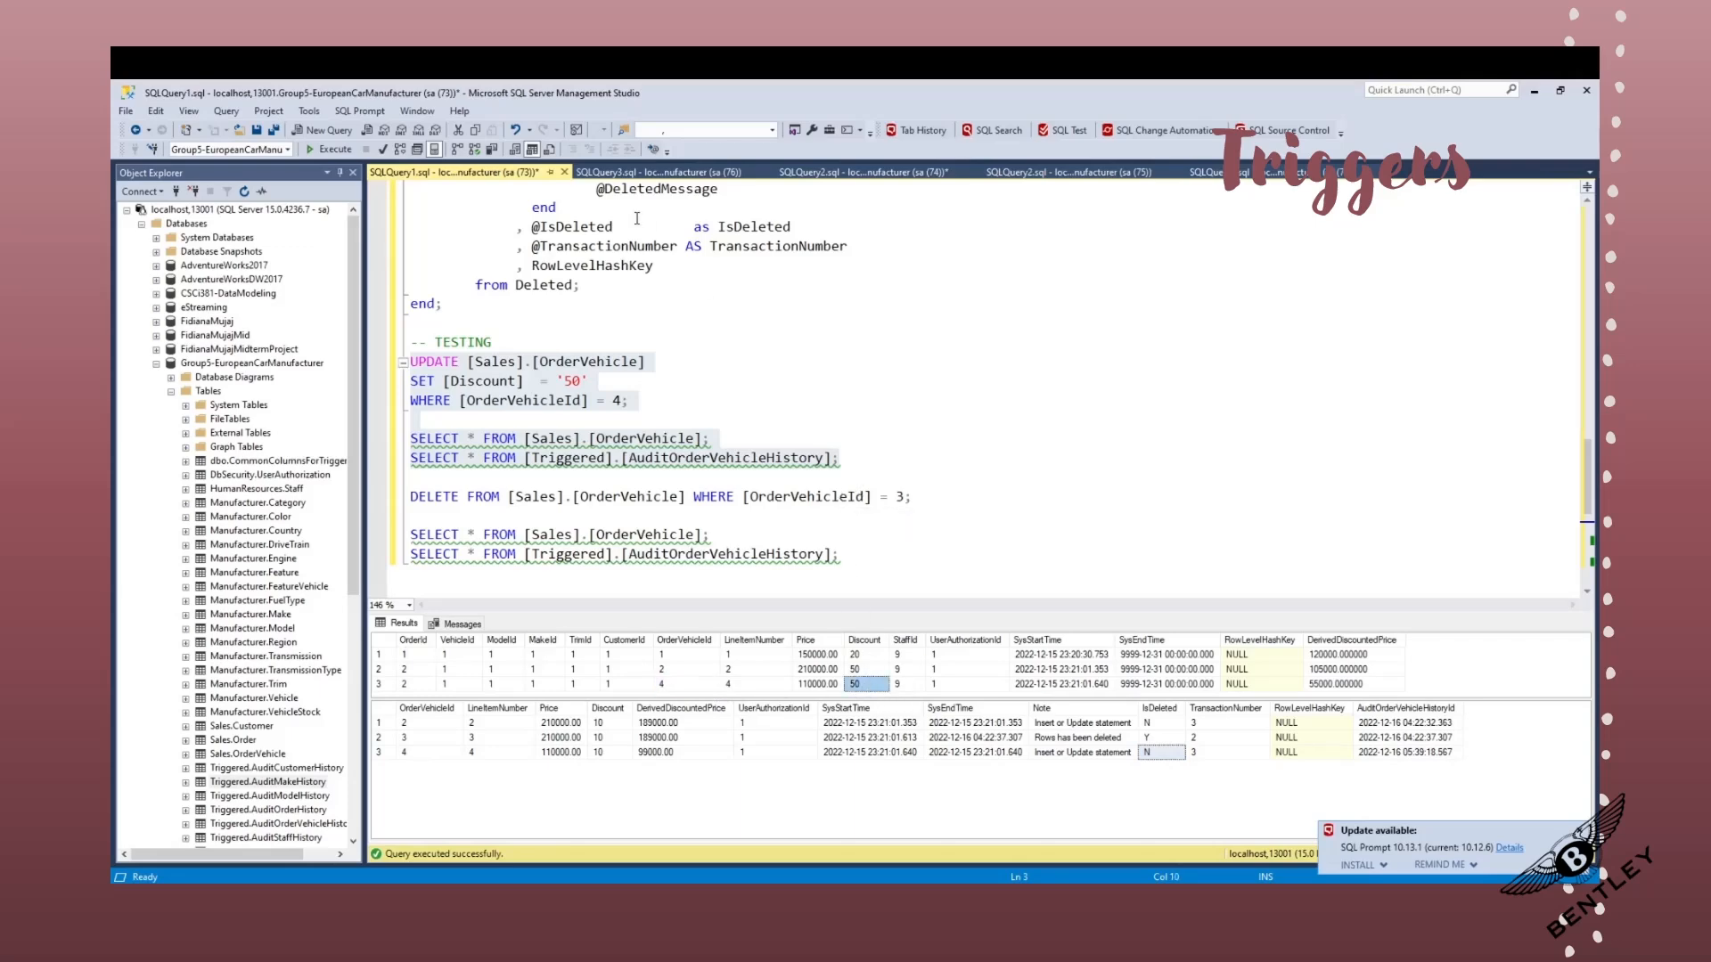
- Review the action-based case expressions for SysEndTime and the note in the audit trigger's select from Deleted
left_click(644, 308)
scroll(644, 324, "up", 5)
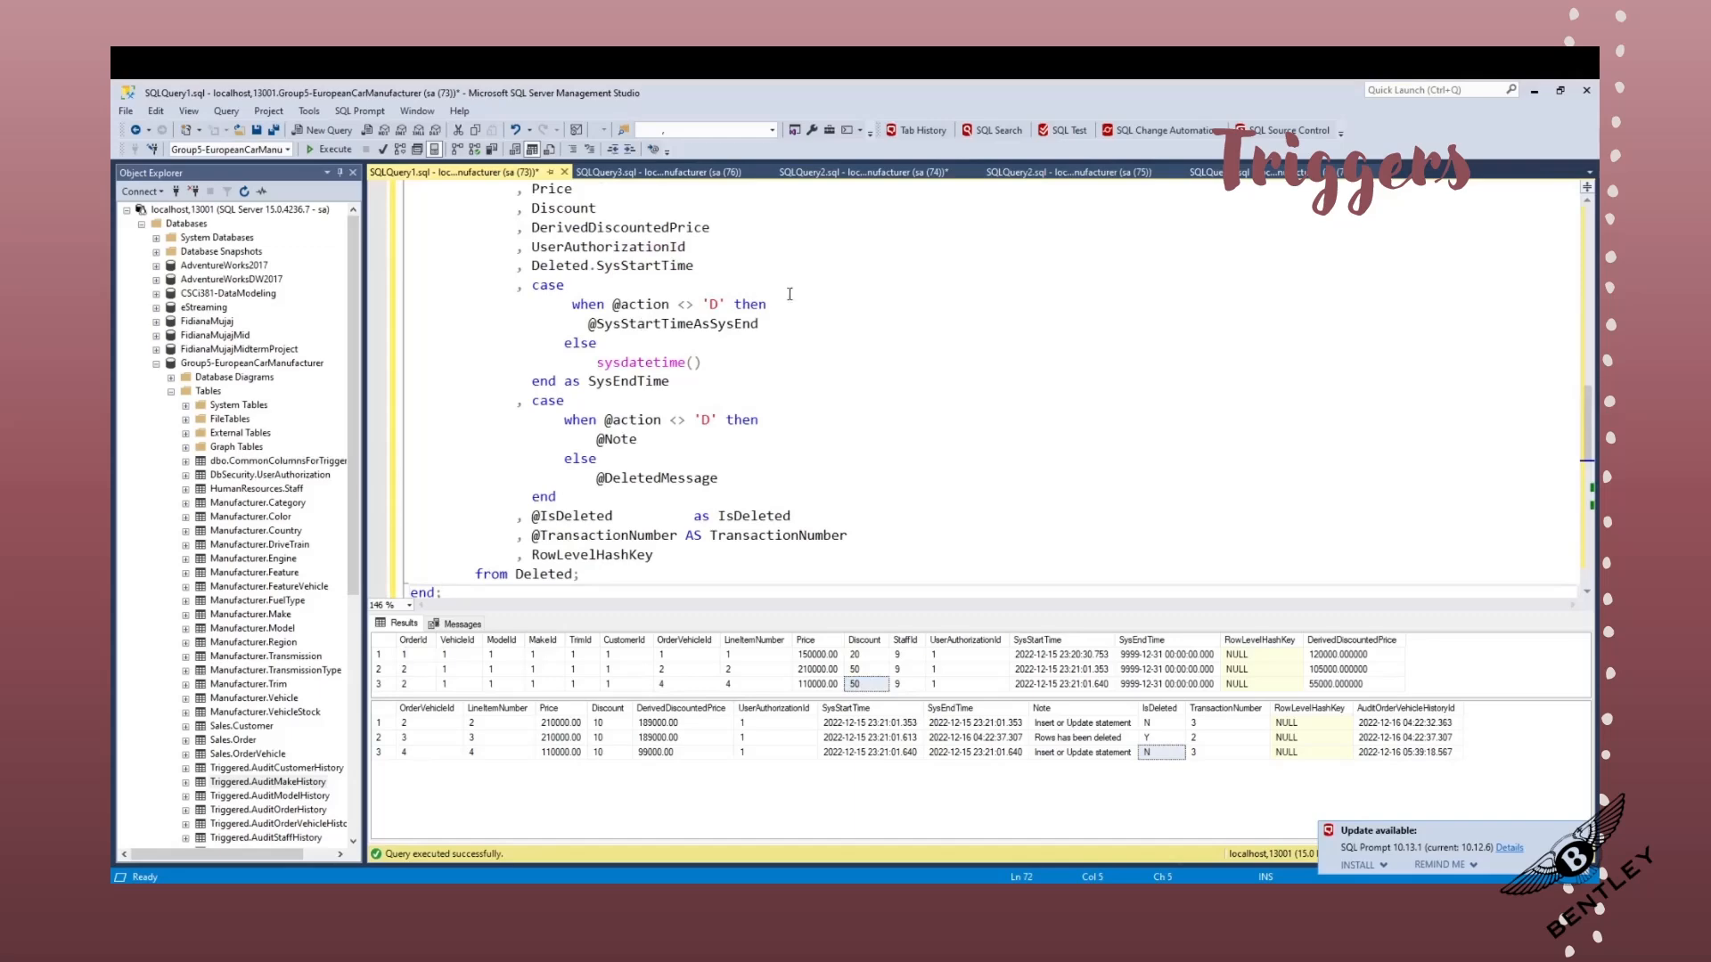
scroll(792, 293, "up", 2)
scroll(792, 293, "up", 3)
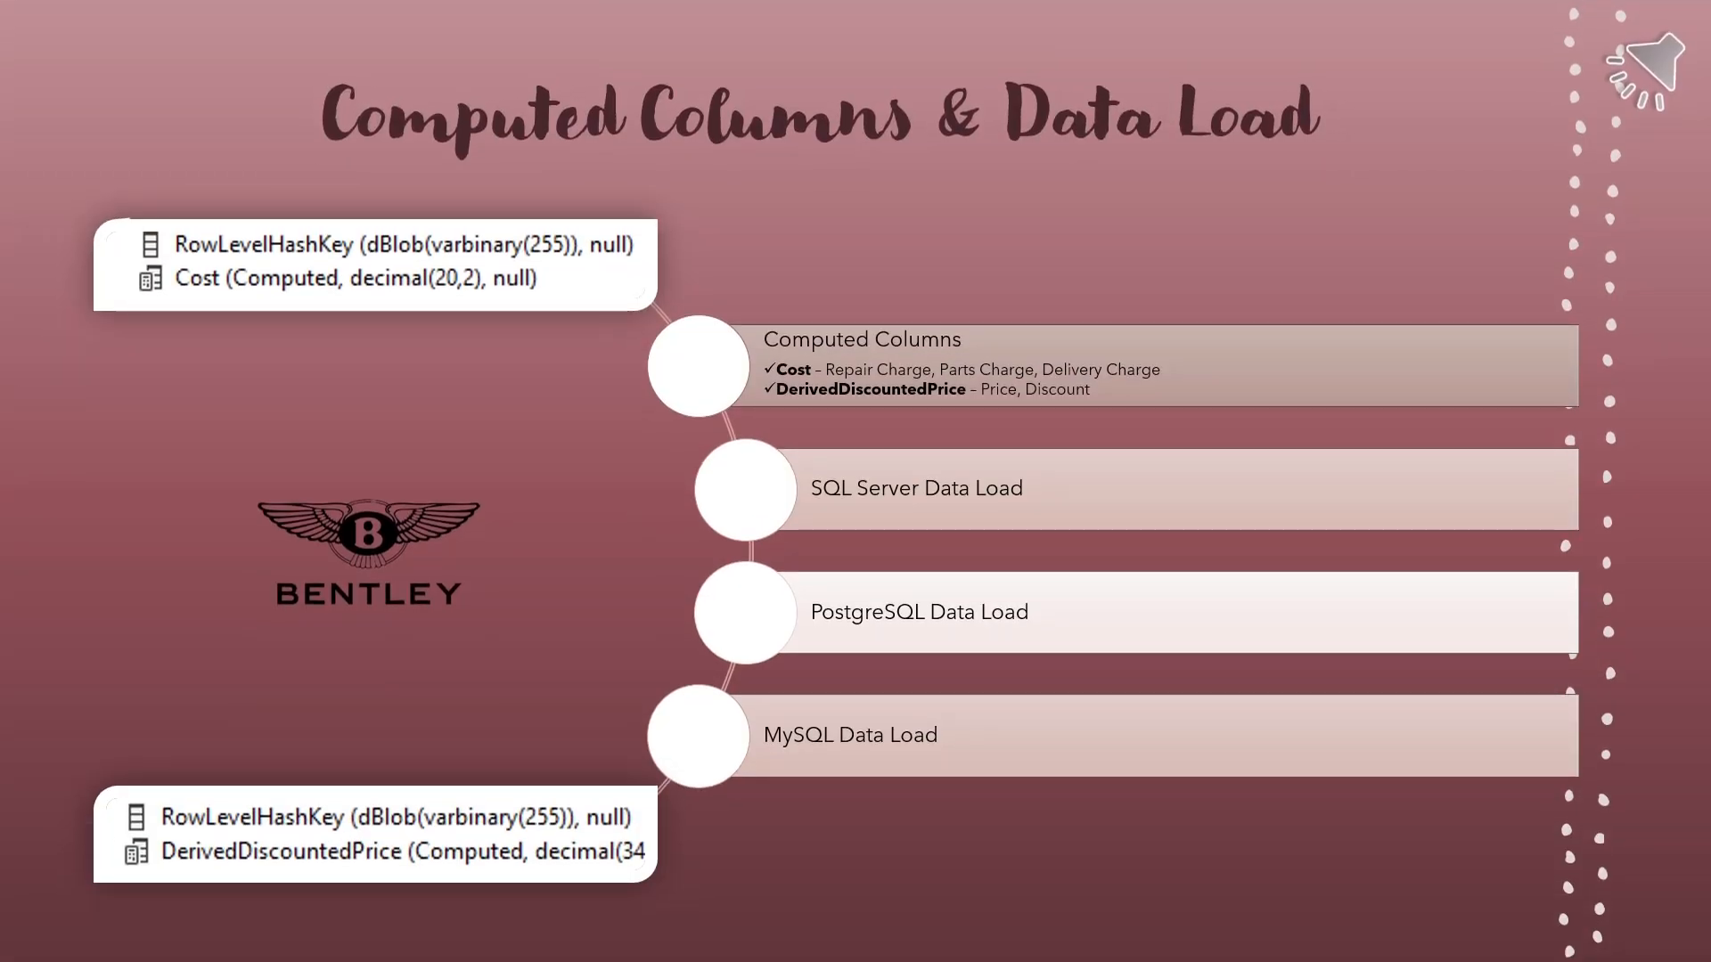
- Examine the INSERT statements that load the DbSecurity.UserAuthorization table in the data load script
mouse_move(1560, 67)
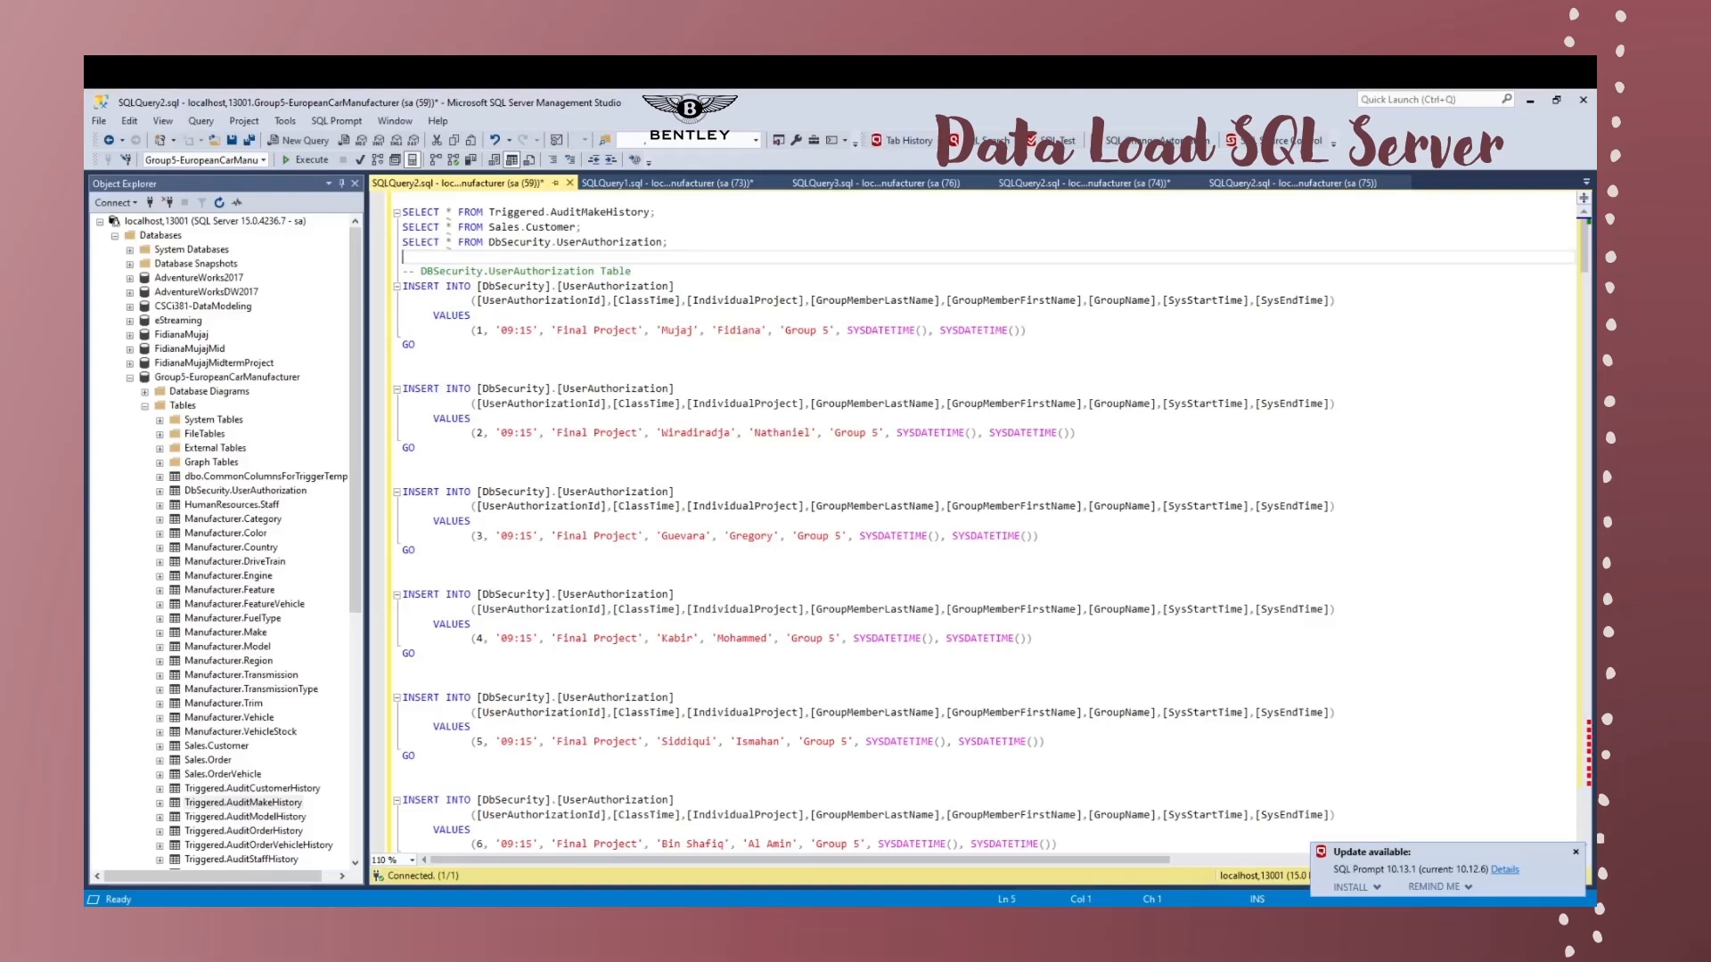
left_click(500, 271)
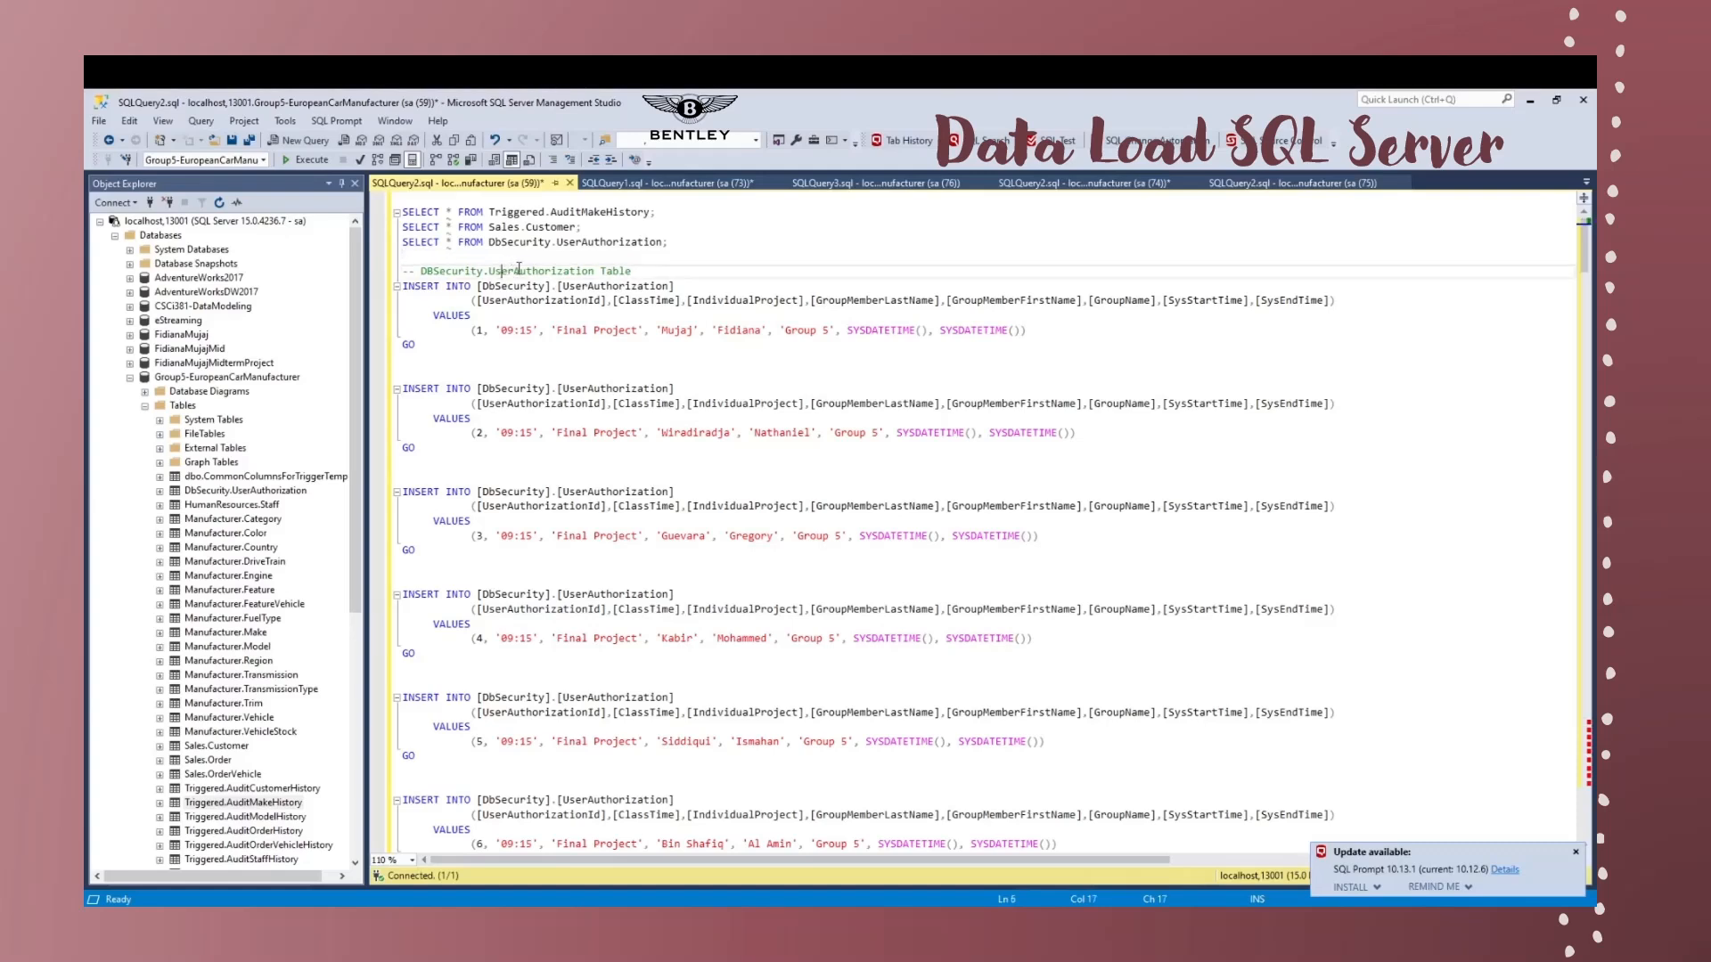
left_click(451, 260)
key("shift+Down")
key("shift+Down")
key("shift+Down")
key("shift+Down")
key("shift+Down")
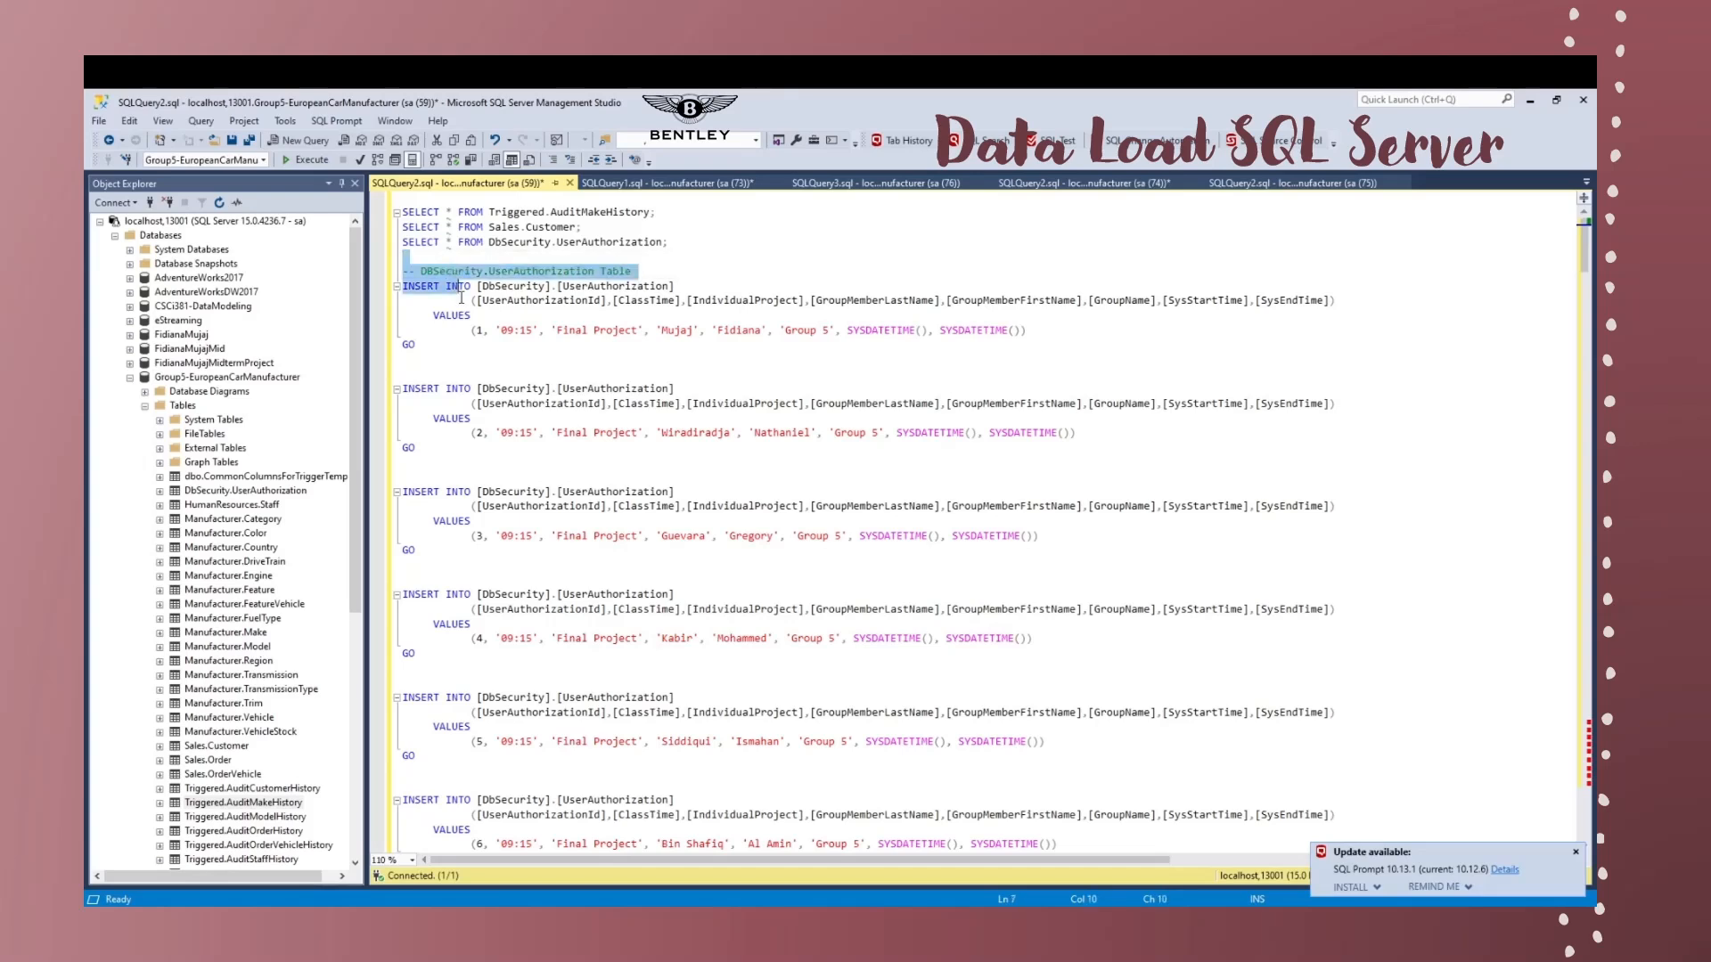
left_click(458, 270)
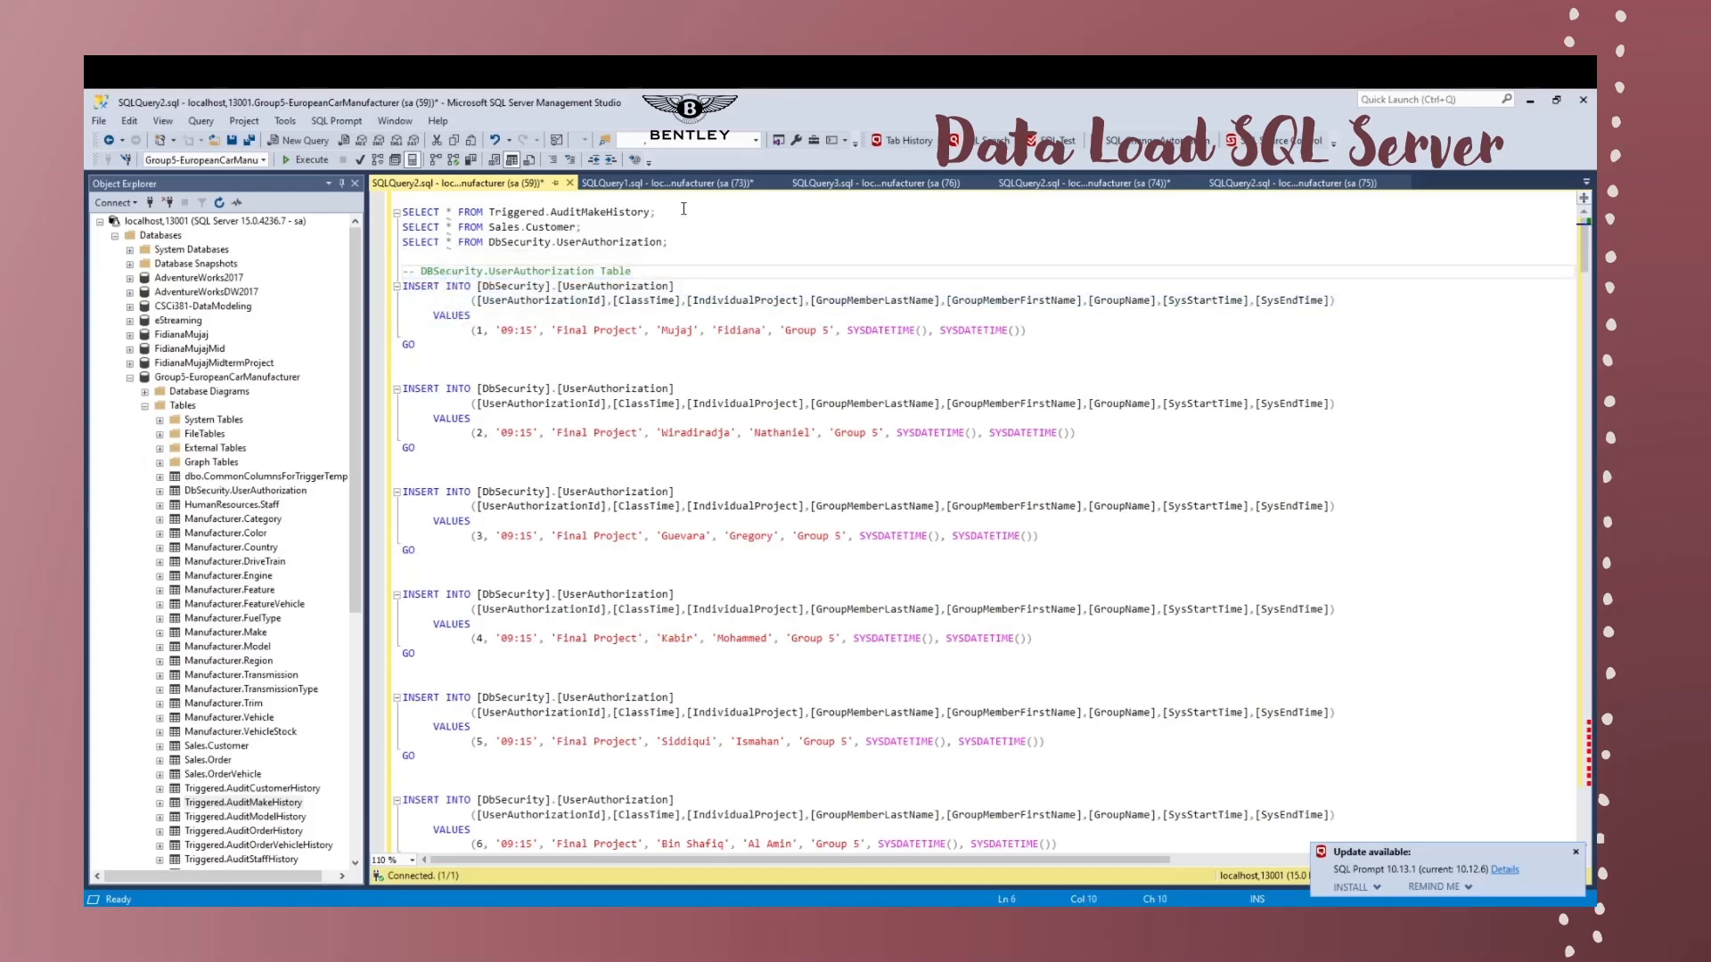
- Run only the SELECT on Triggered.AuditMakeHistory and review its history rows
triple_click(683, 208)
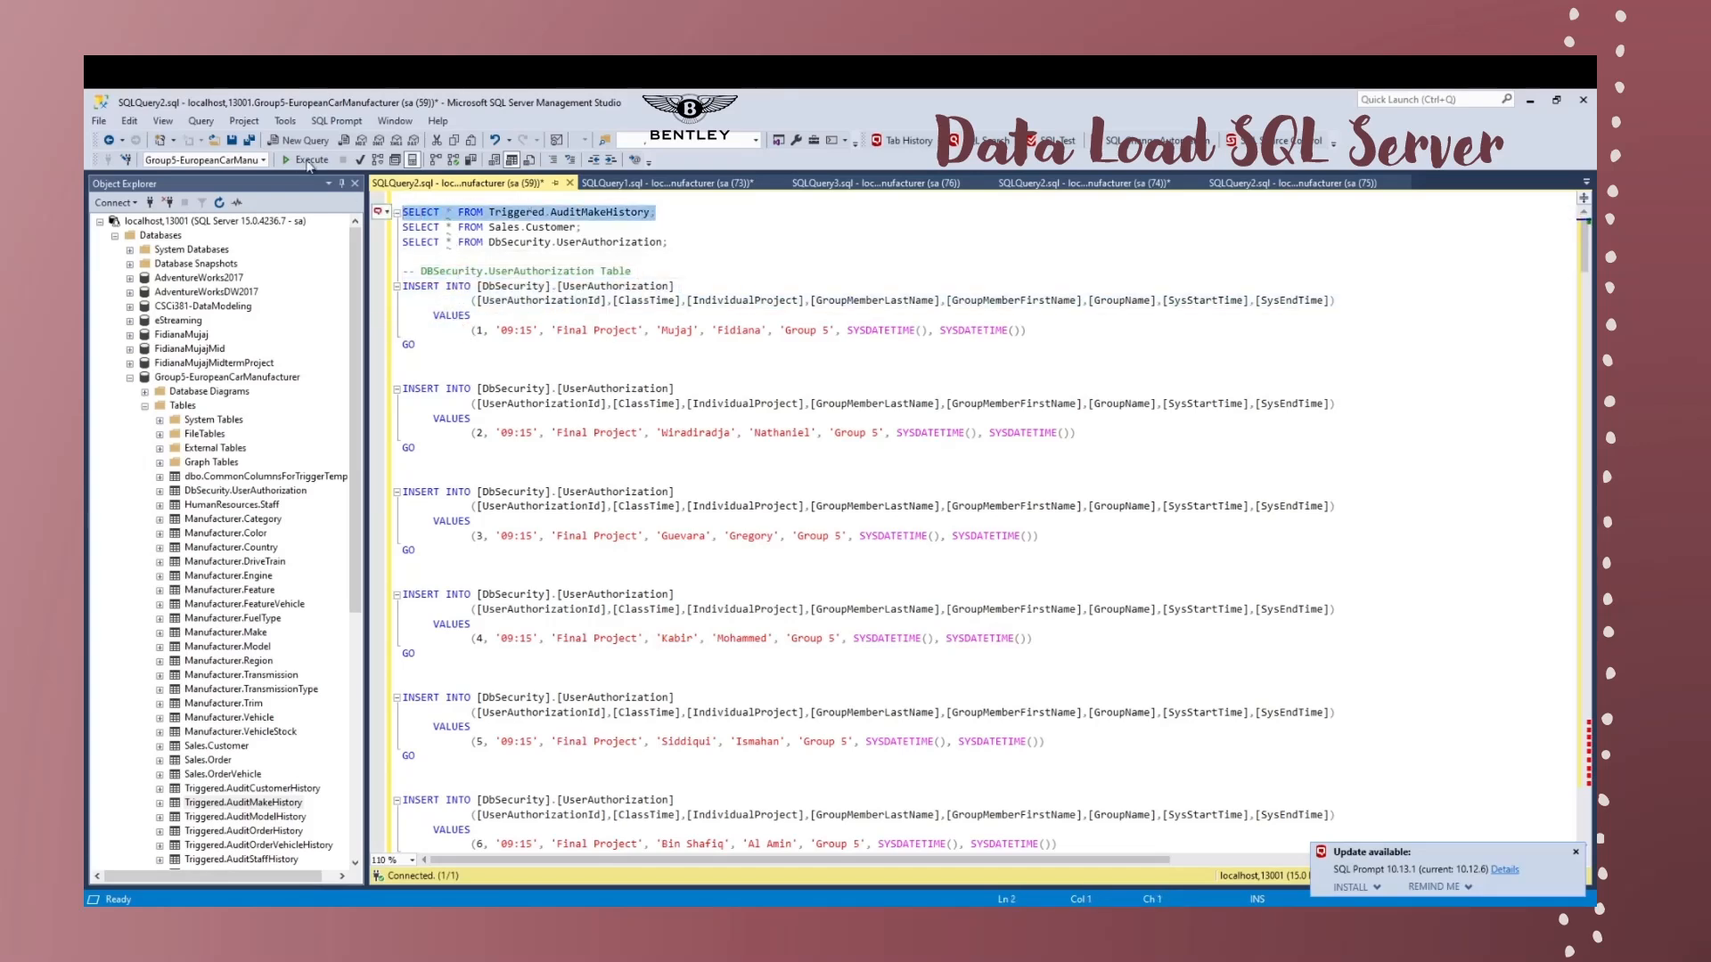
left_click(309, 161)
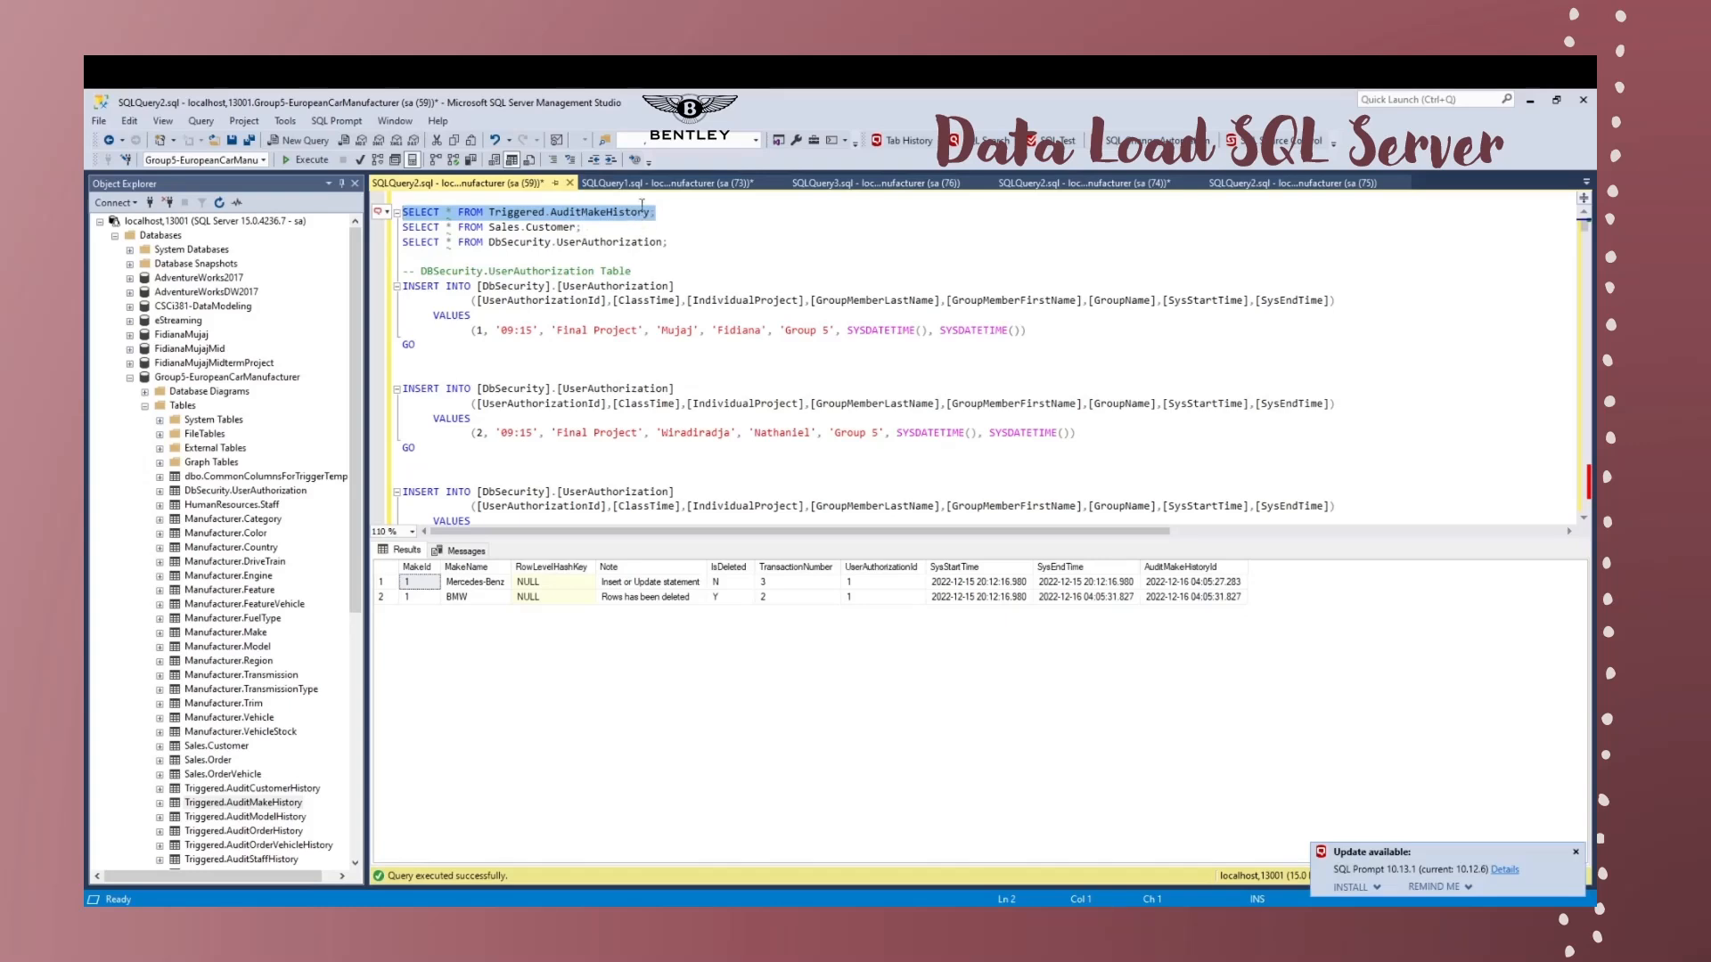
left_click(627, 226)
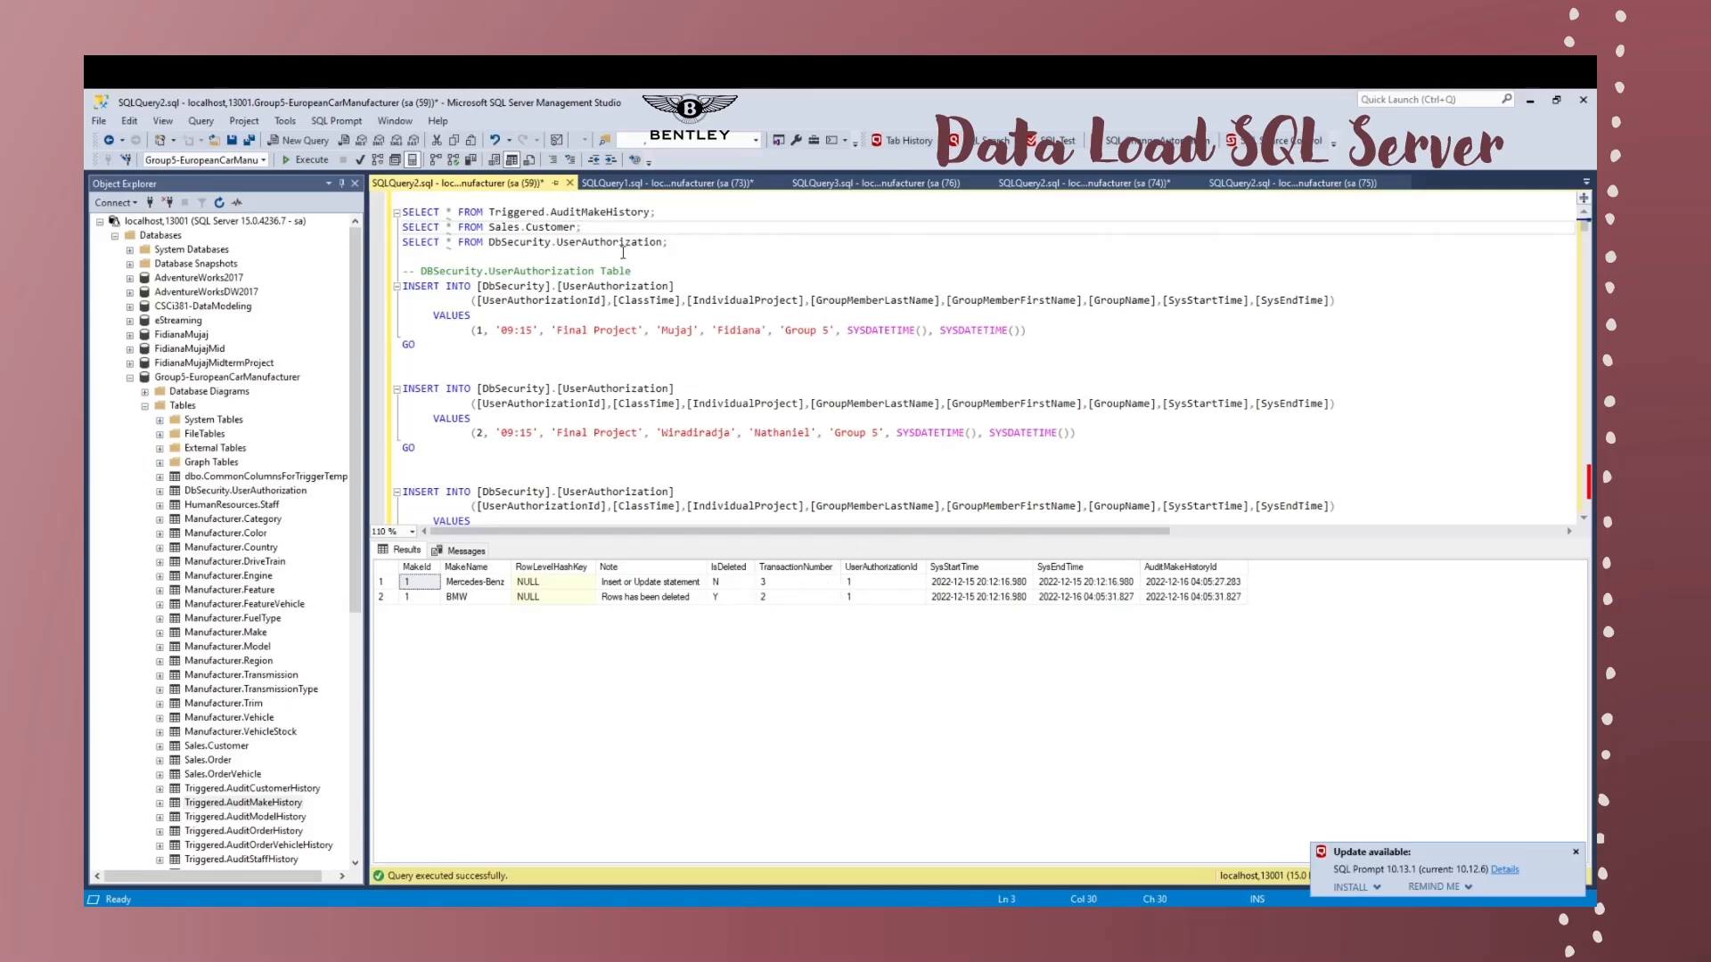
- Run the SELECT statements on Sales.Customer and DbSecurity.UserAuthorization together and examine the loaded rows in an enlarged results area
left_click_drag(670, 243, 350, 228)
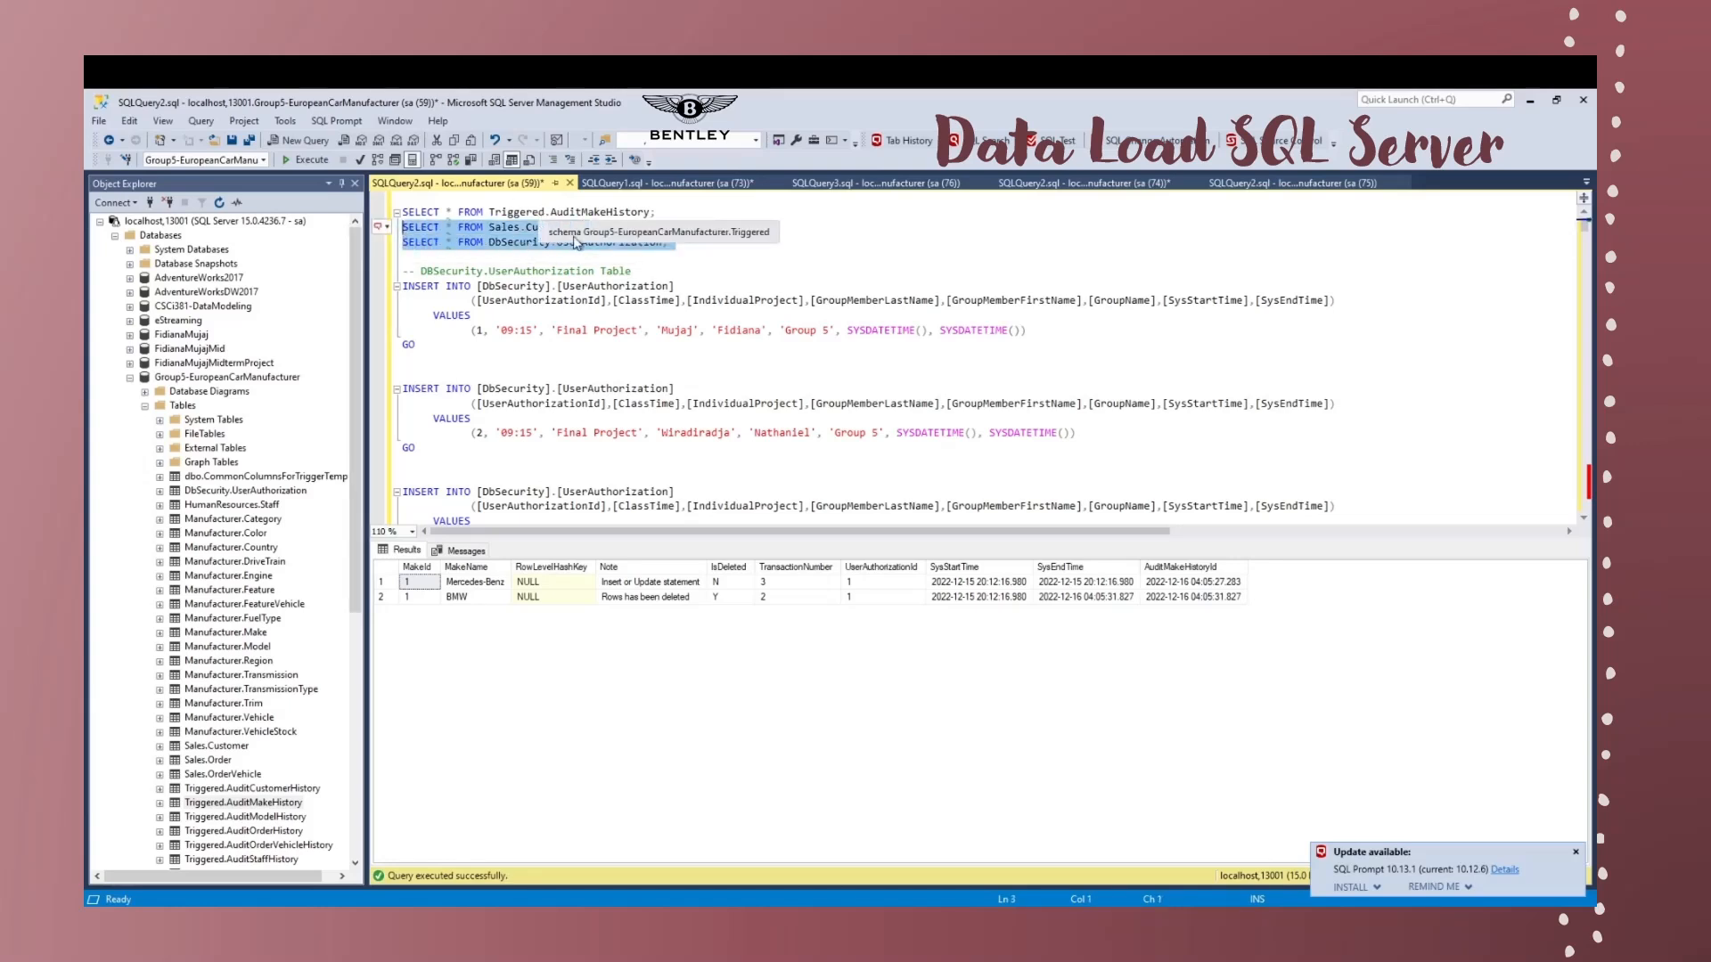
left_click(308, 160)
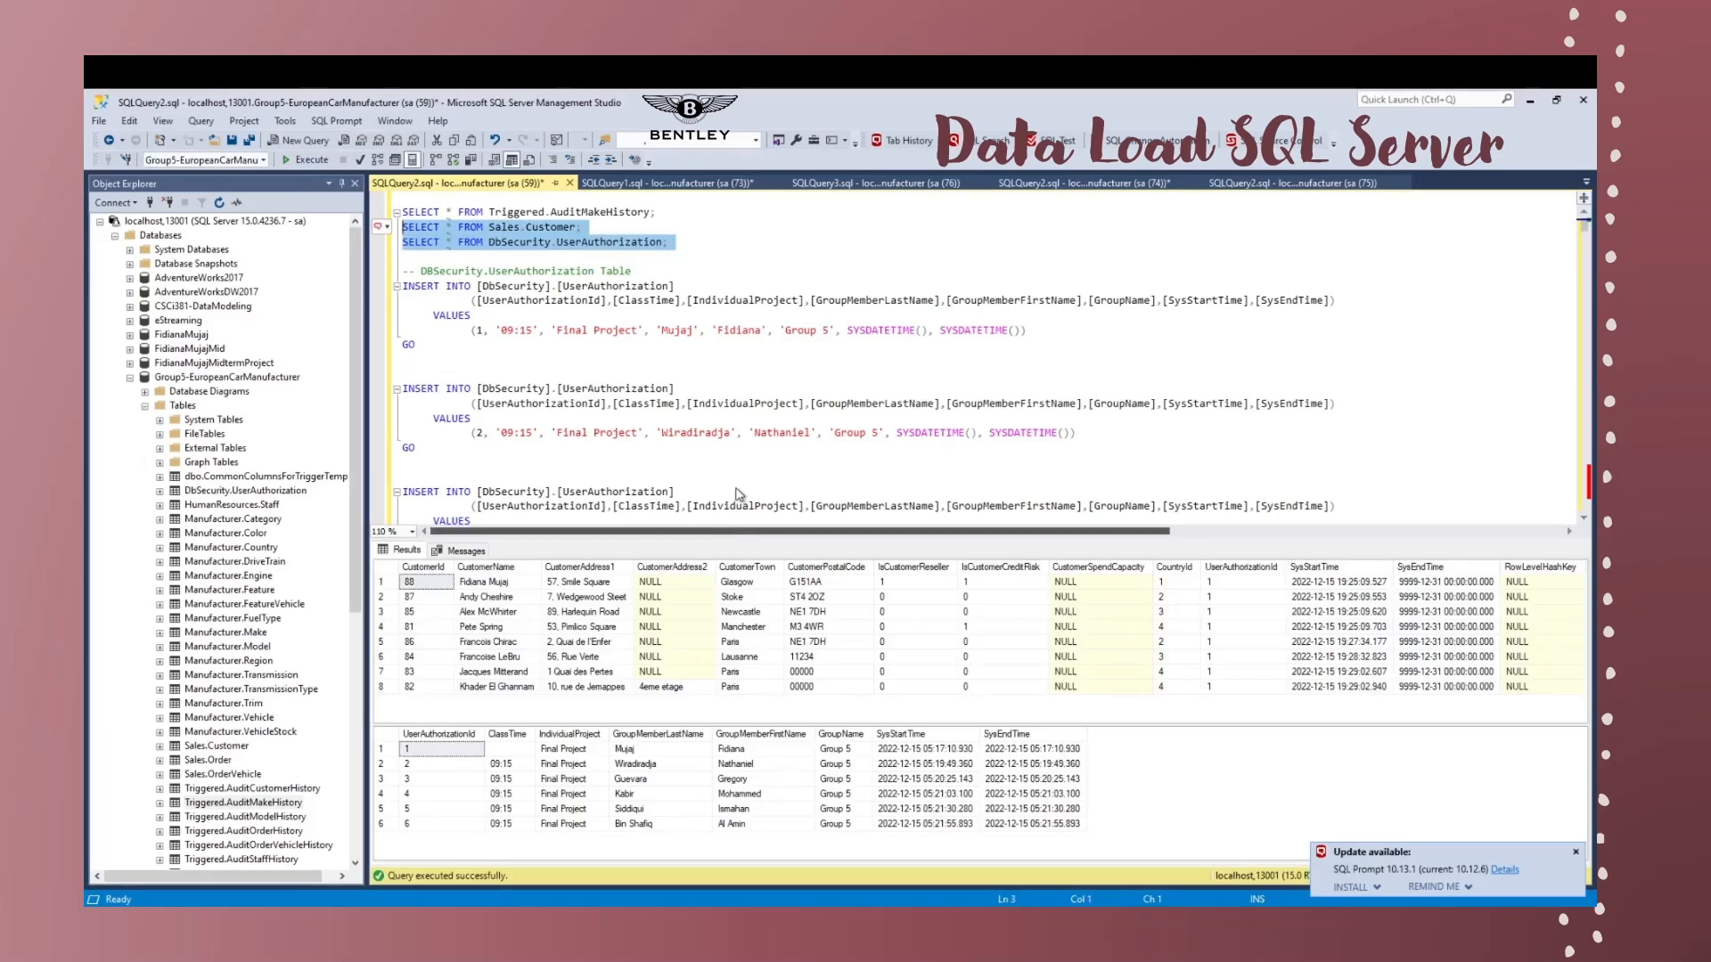
left_click_drag(753, 540, 753, 476)
left_click(495, 520)
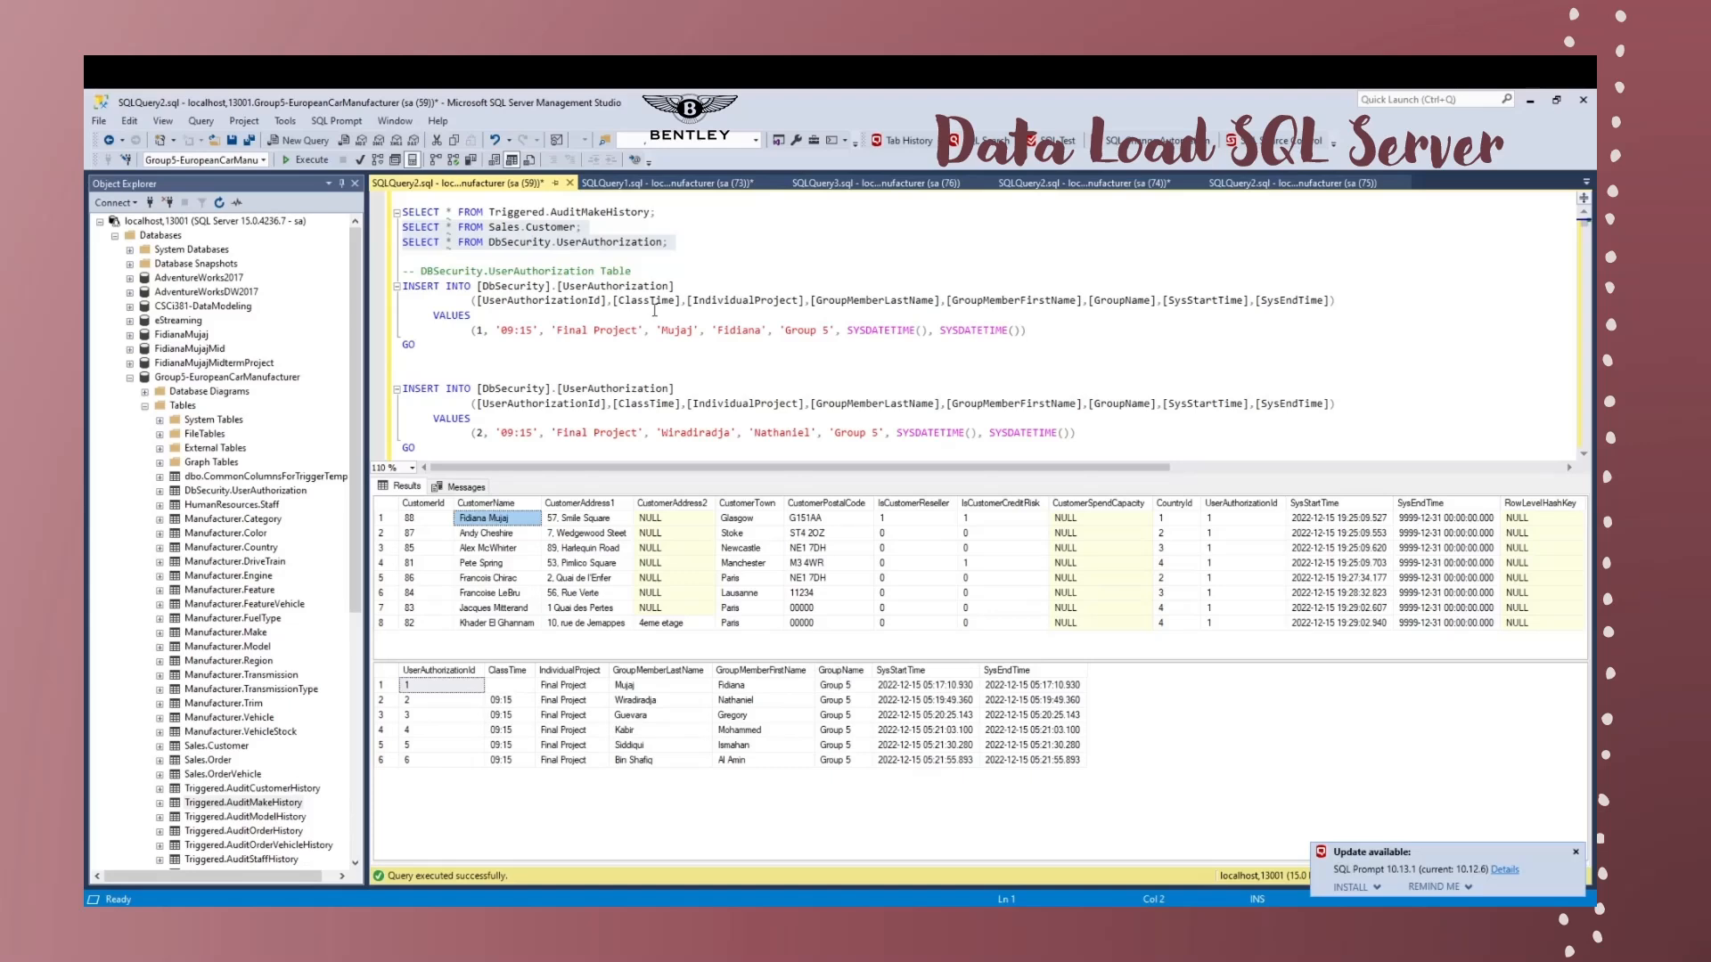
left_click(508, 286)
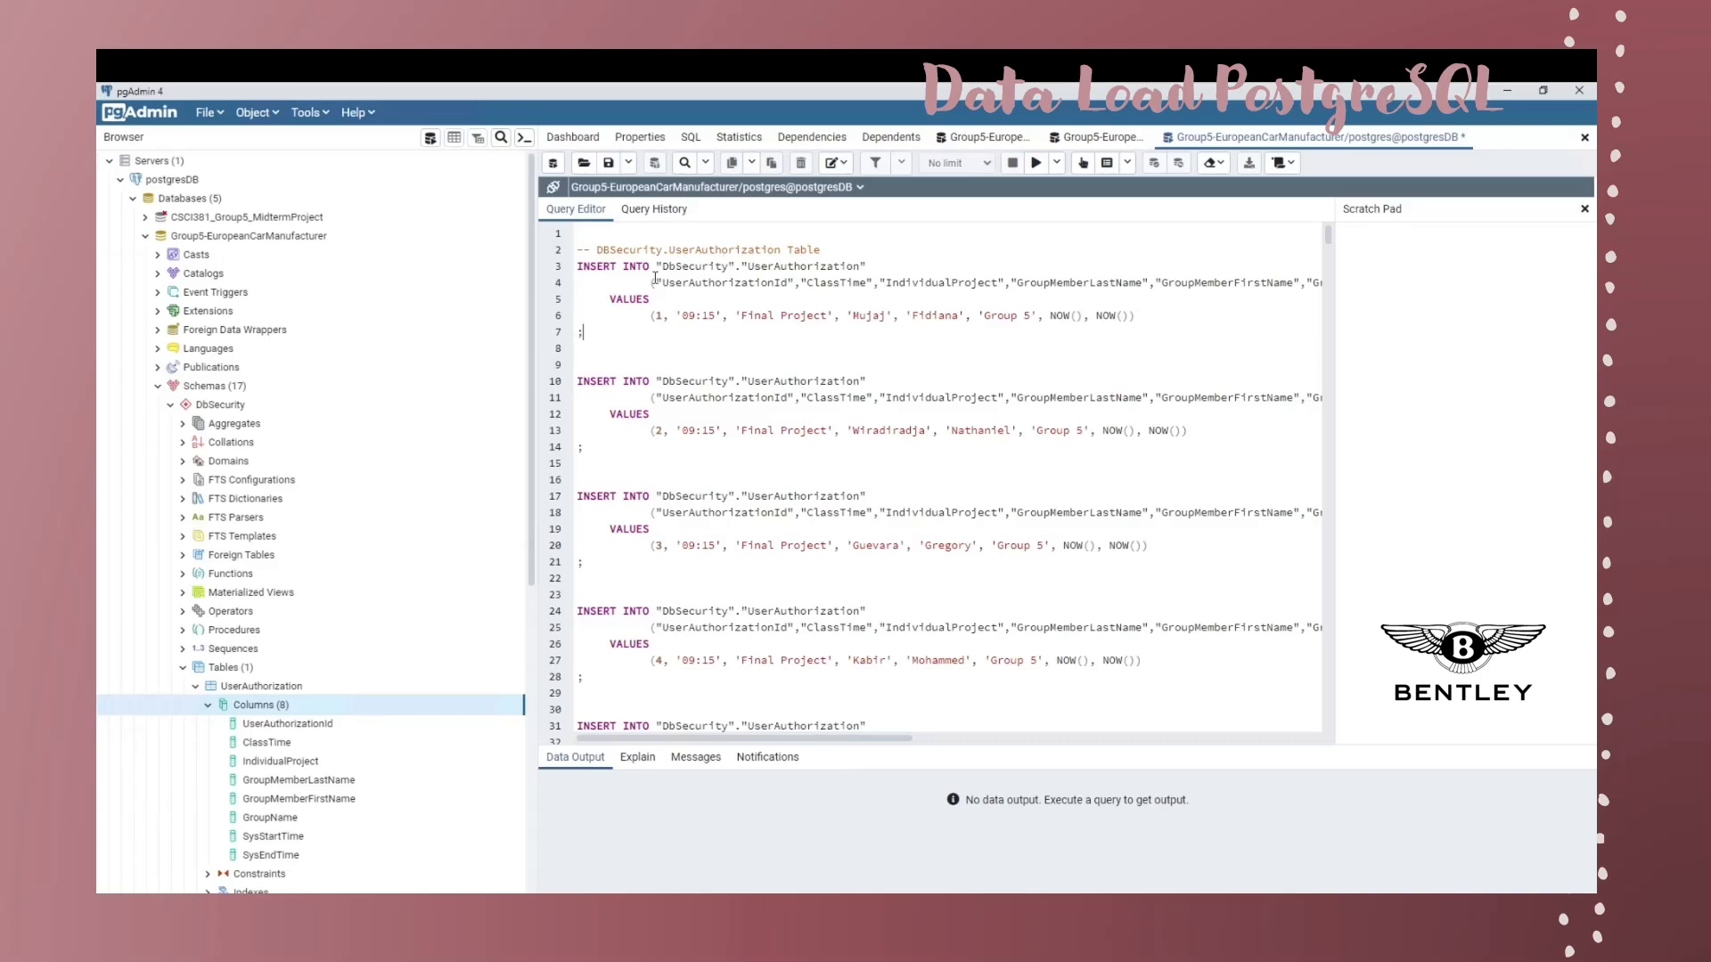
- In pgAdmin, check the quoted schema name in the UserAuthorization inserts and review the CREATE SCHEMA and CREATE Domain statements in the schema script
left_click_drag(658, 264, 737, 265)
left_click(752, 265)
left_click(1109, 135)
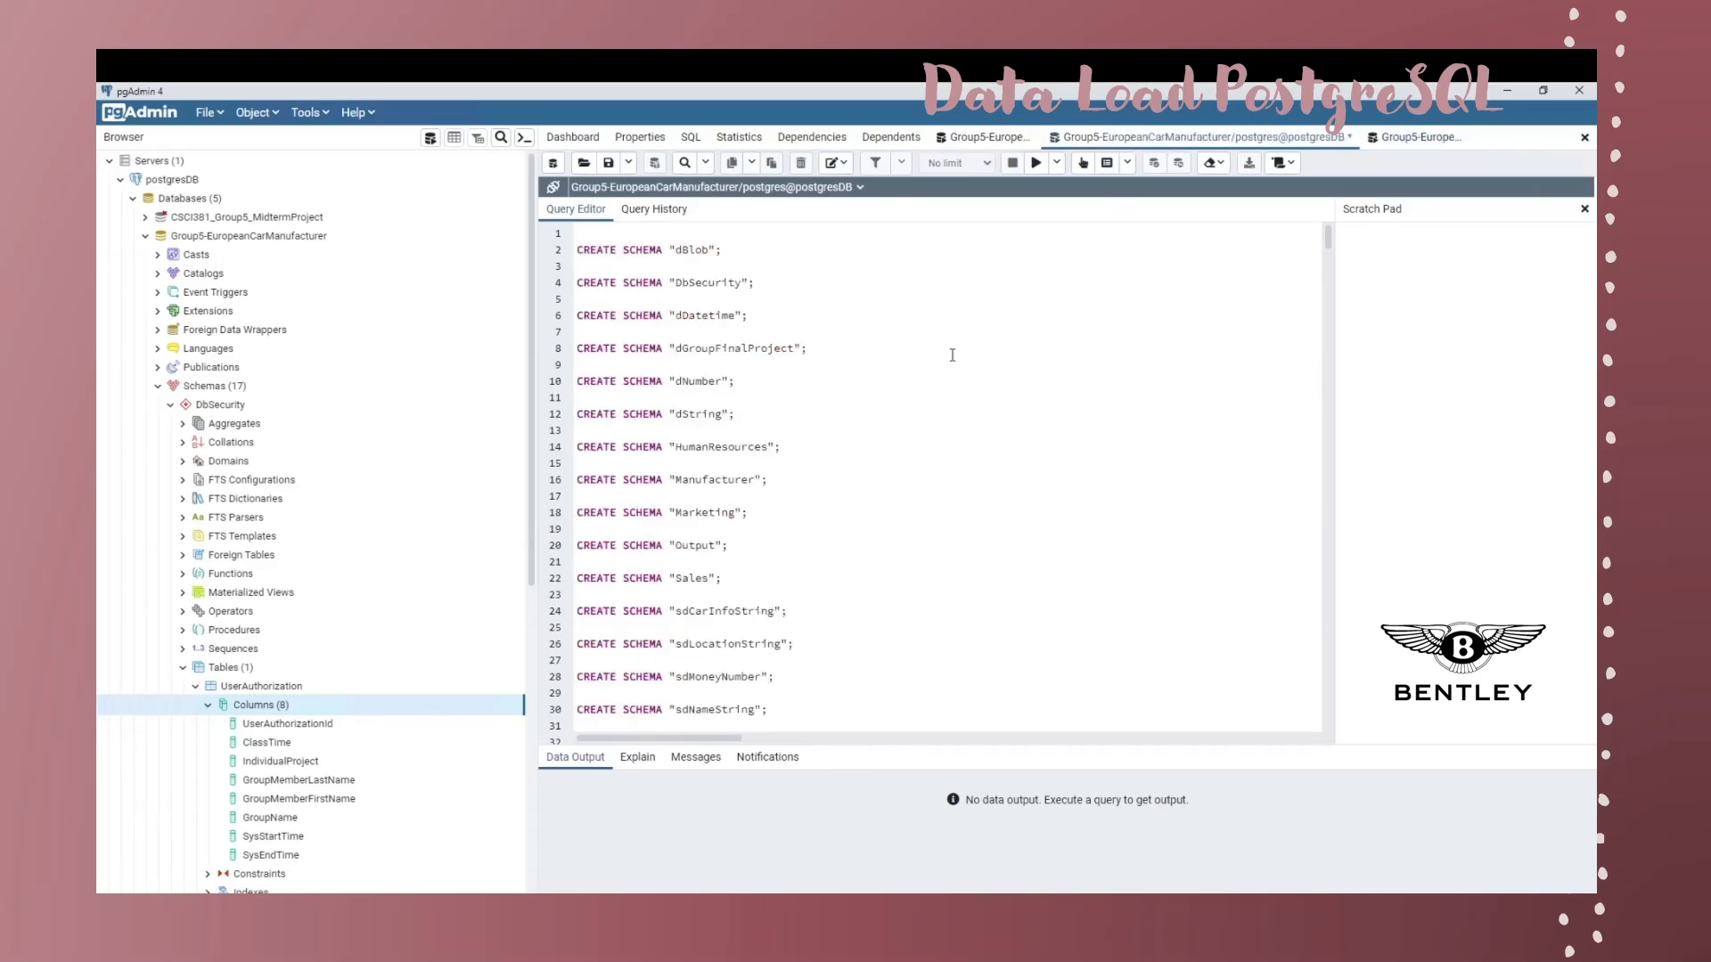
scroll(962, 392, "down", 6)
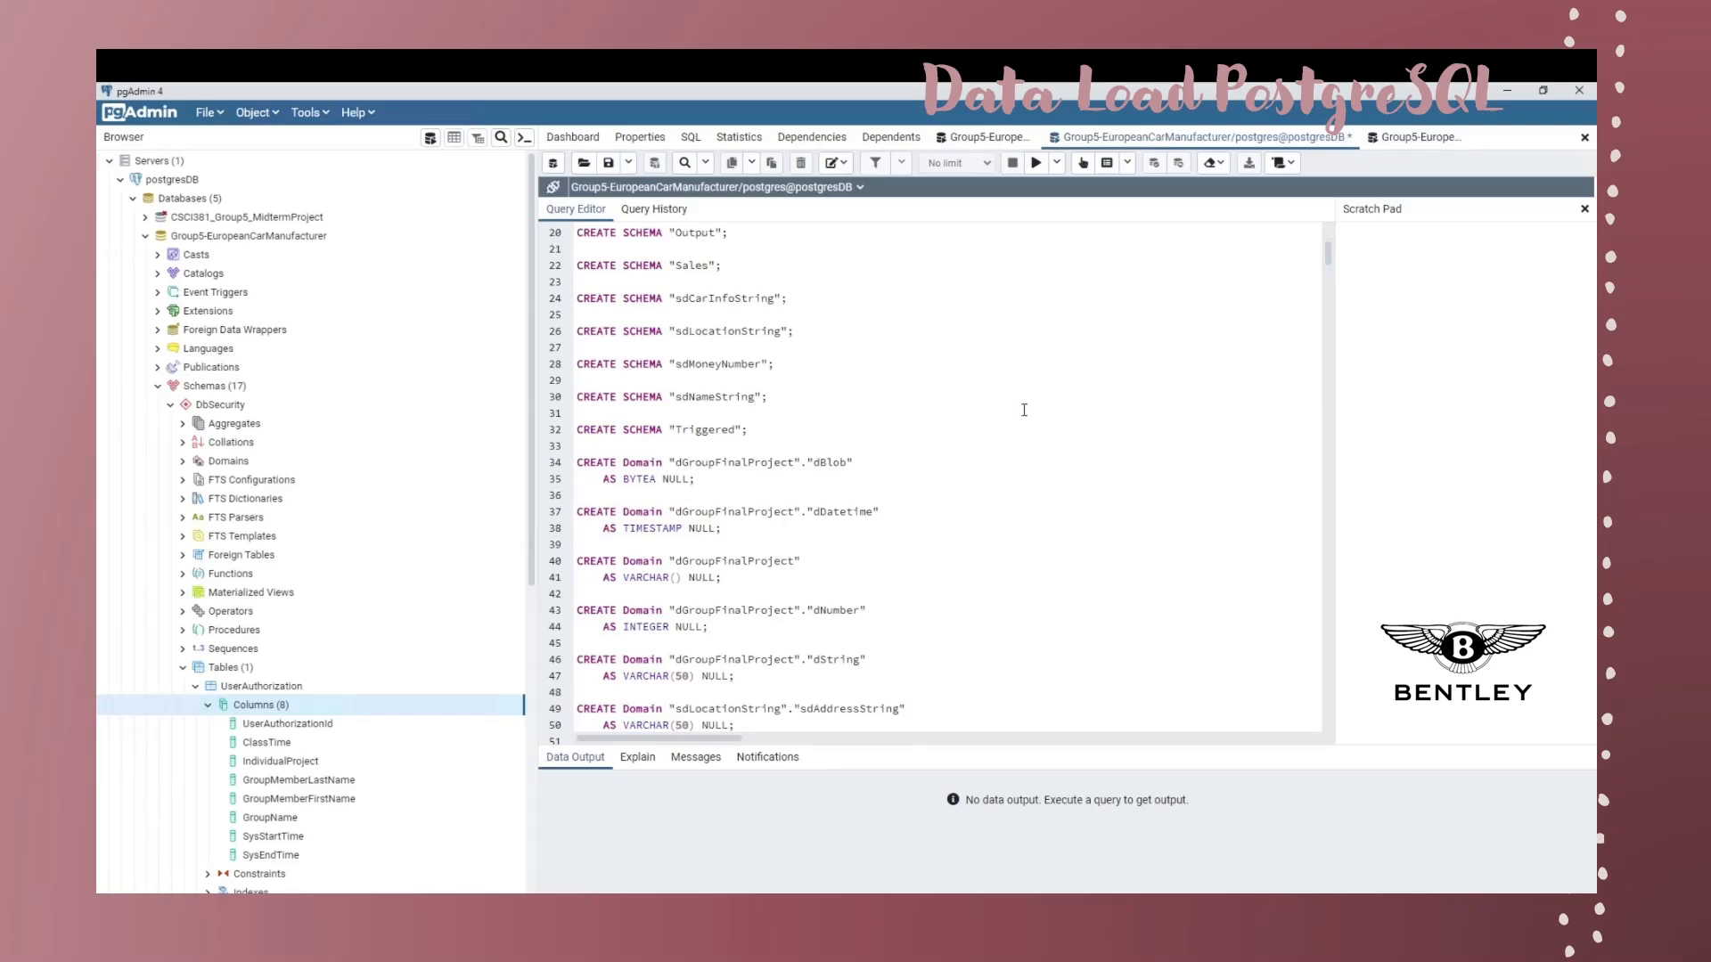
scroll(1024, 409, "down", 8)
scroll(1024, 410, "down", 2)
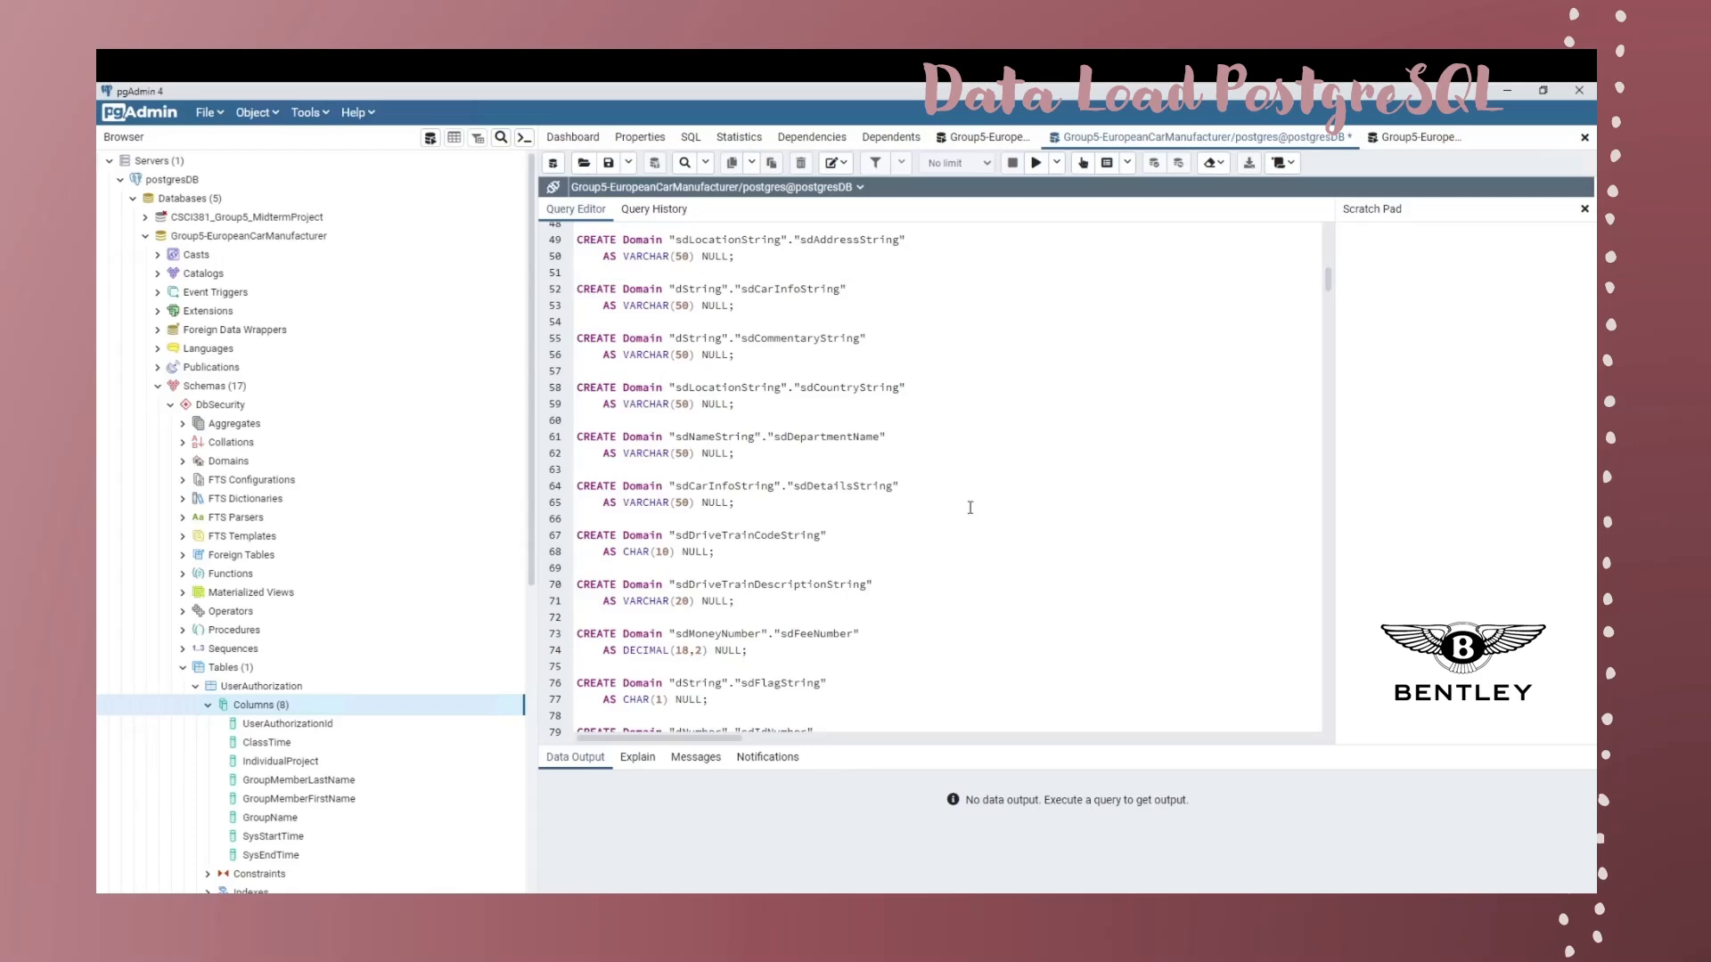
scroll(969, 508, "down", 5)
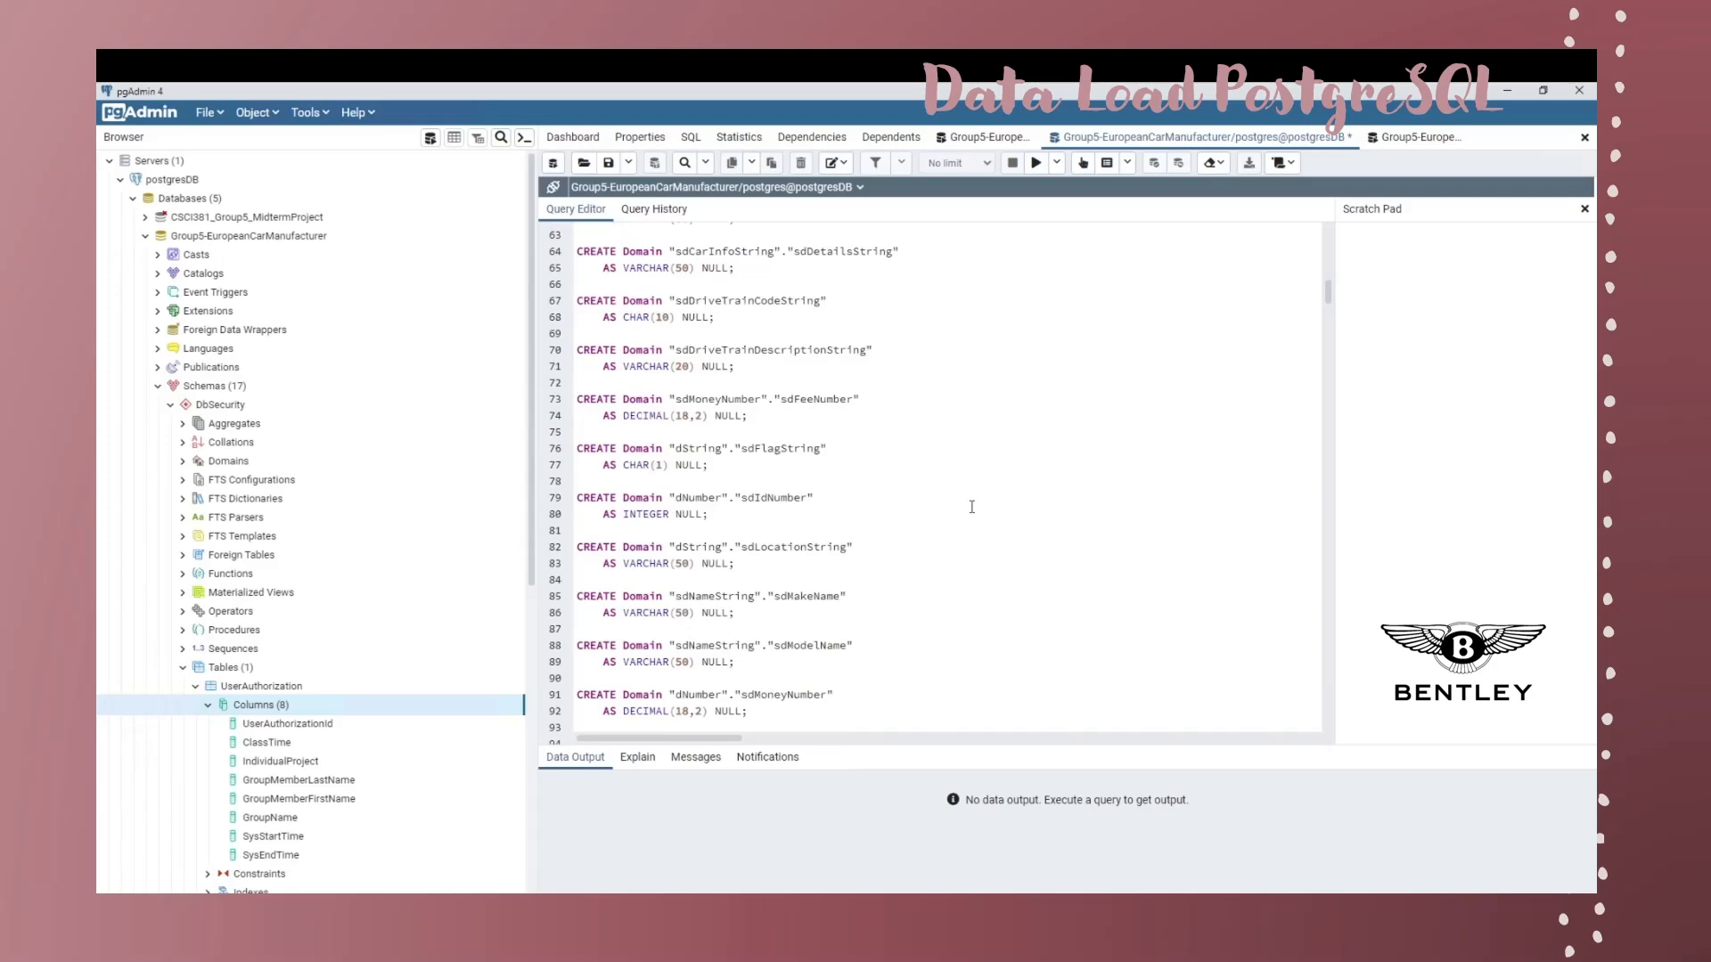
scroll(971, 507, "down", 20)
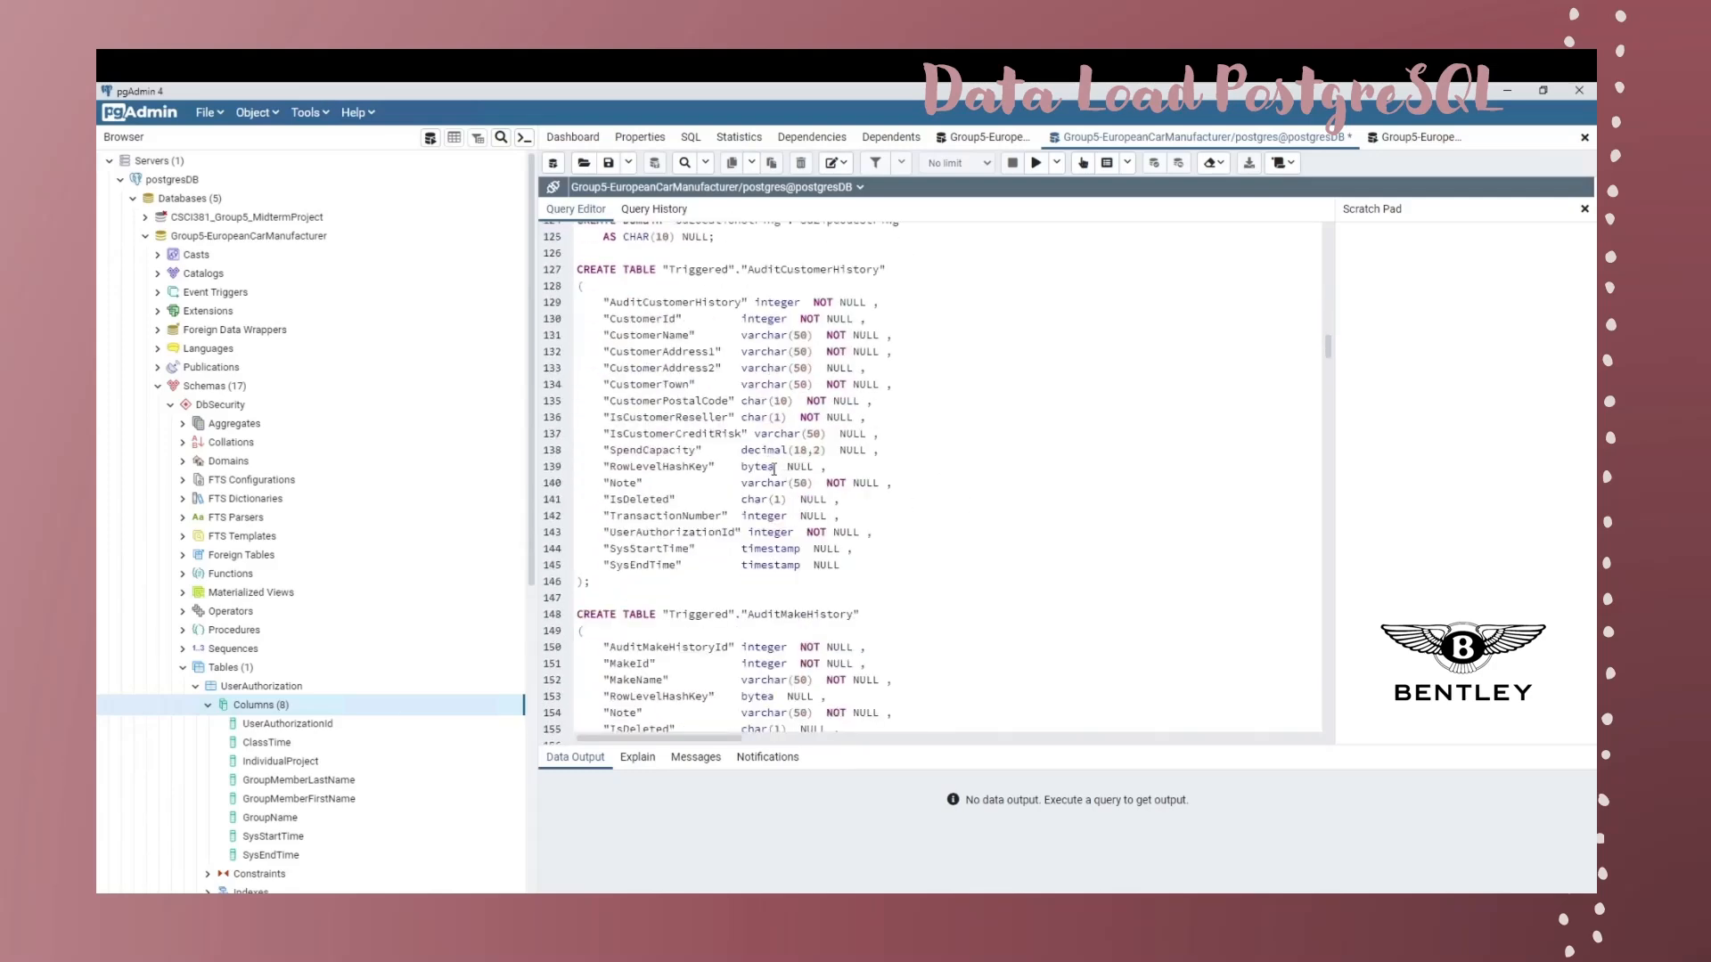
- Examine the bytea data type of RowLevelHashKey in the AuditCustomerHistory table definition, and look back over the domain definitions
left_click_drag(775, 467, 743, 466)
left_click(963, 459)
scroll(867, 459, "up", 2)
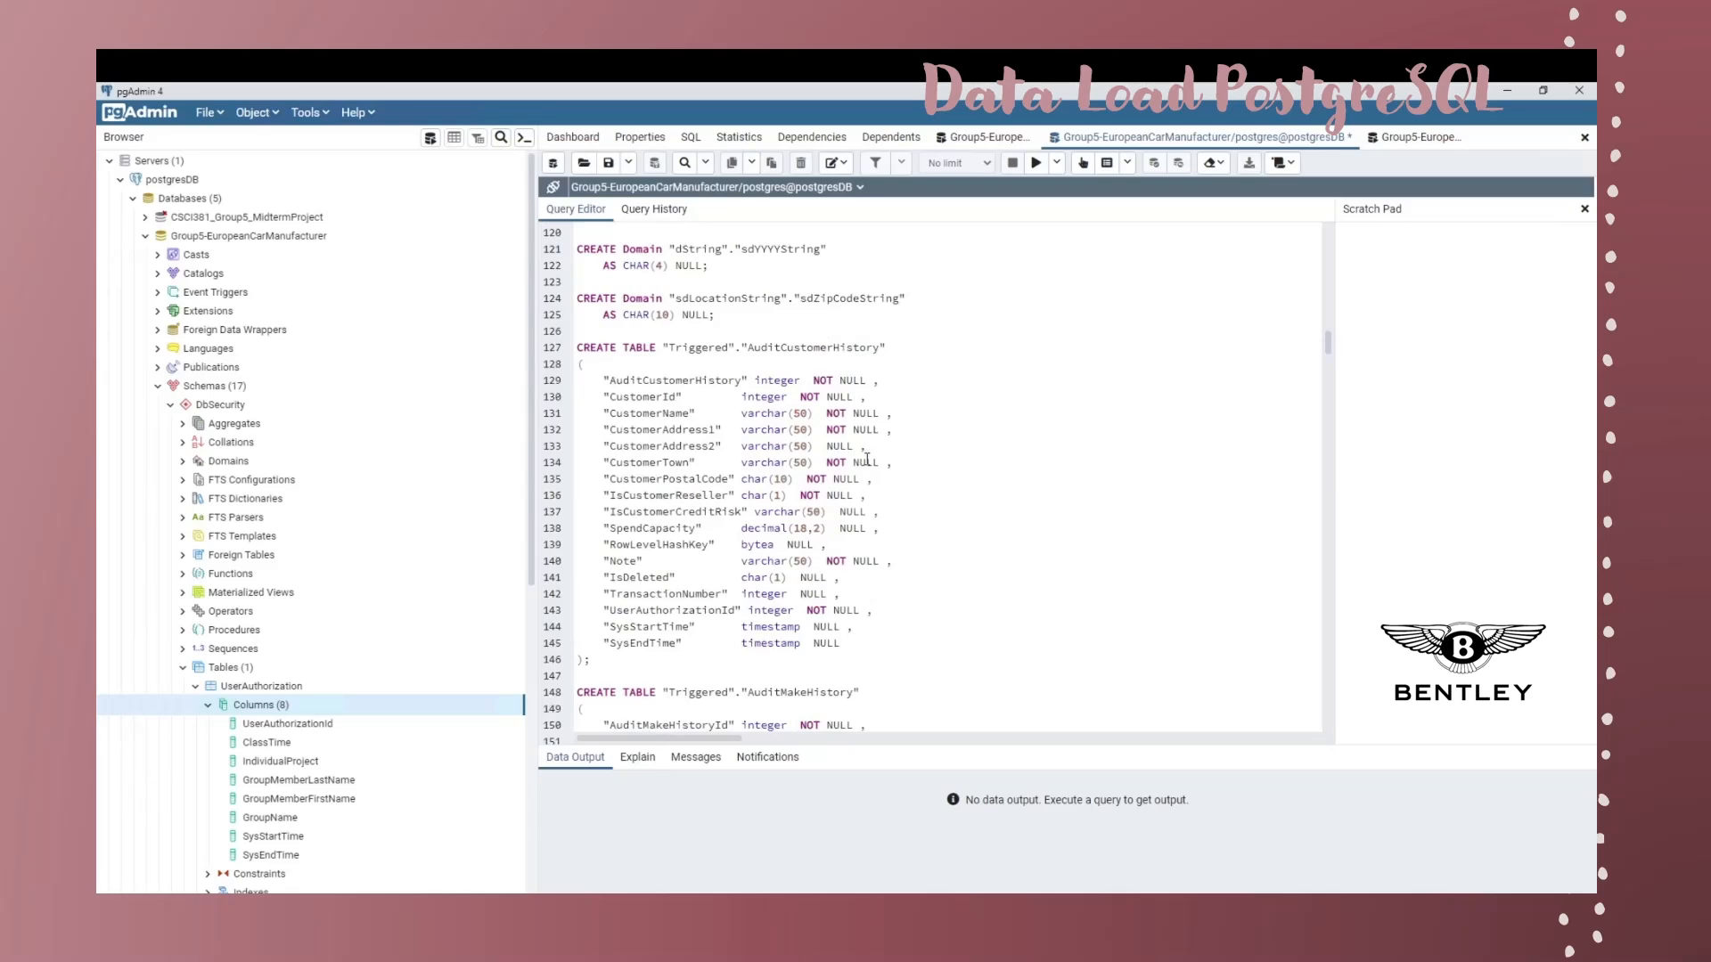
scroll(867, 459, "up", 6)
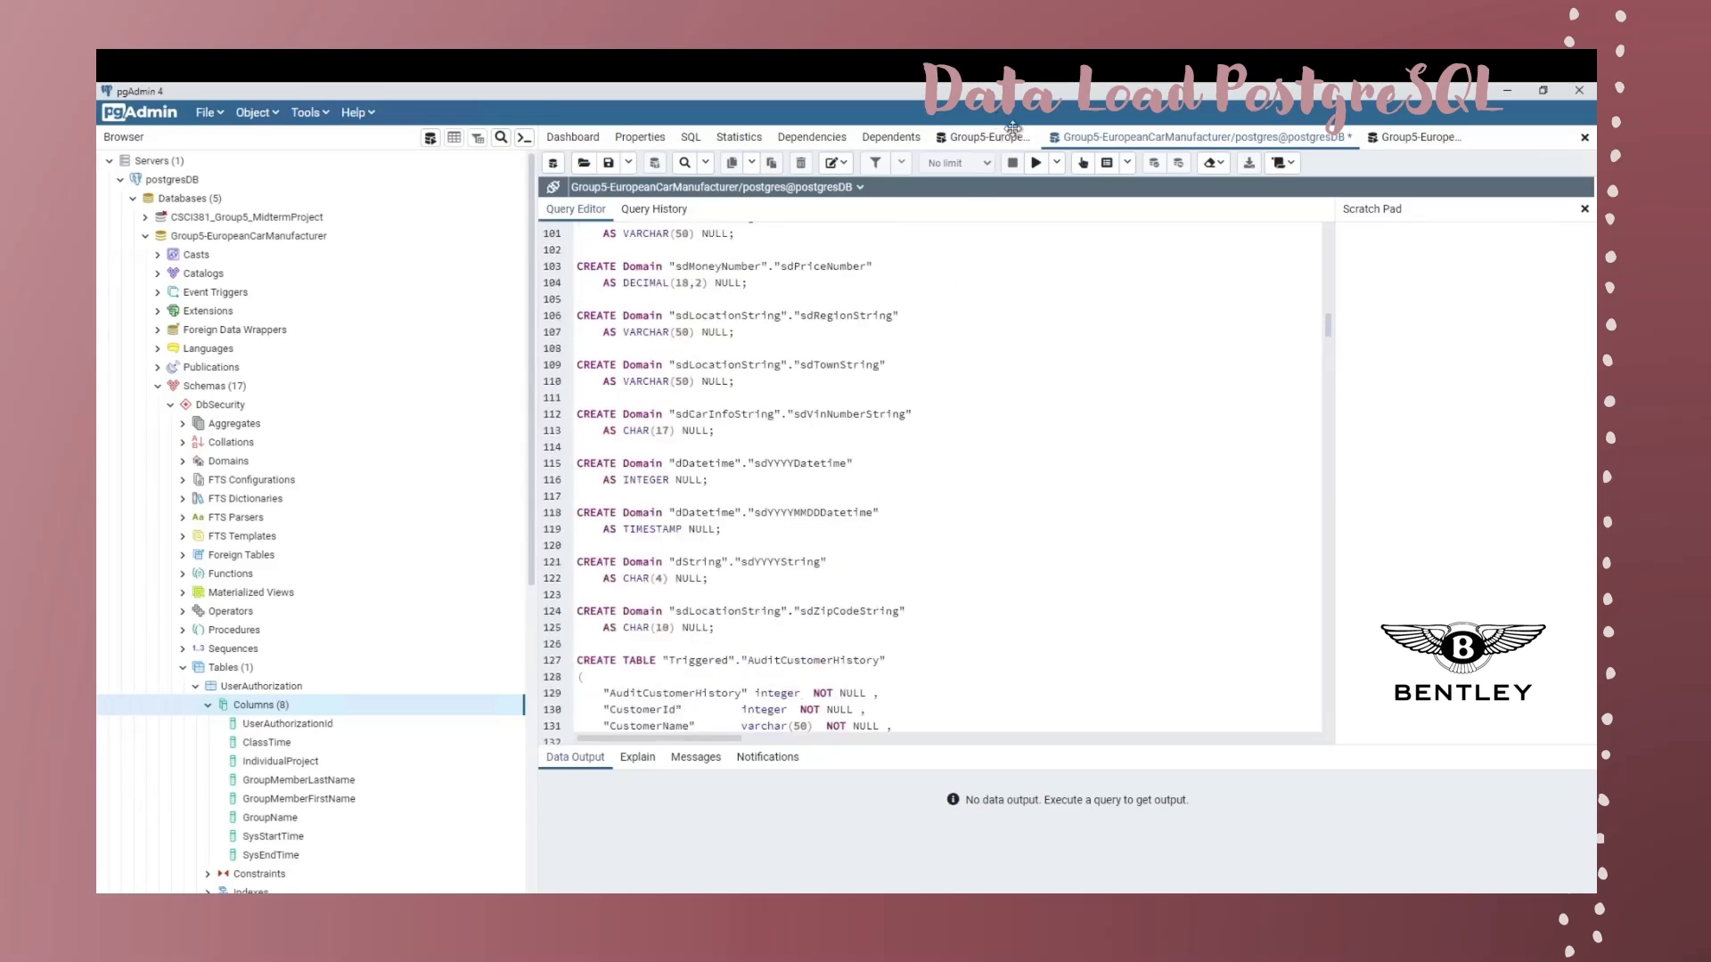
scroll(892, 447, "up", 19)
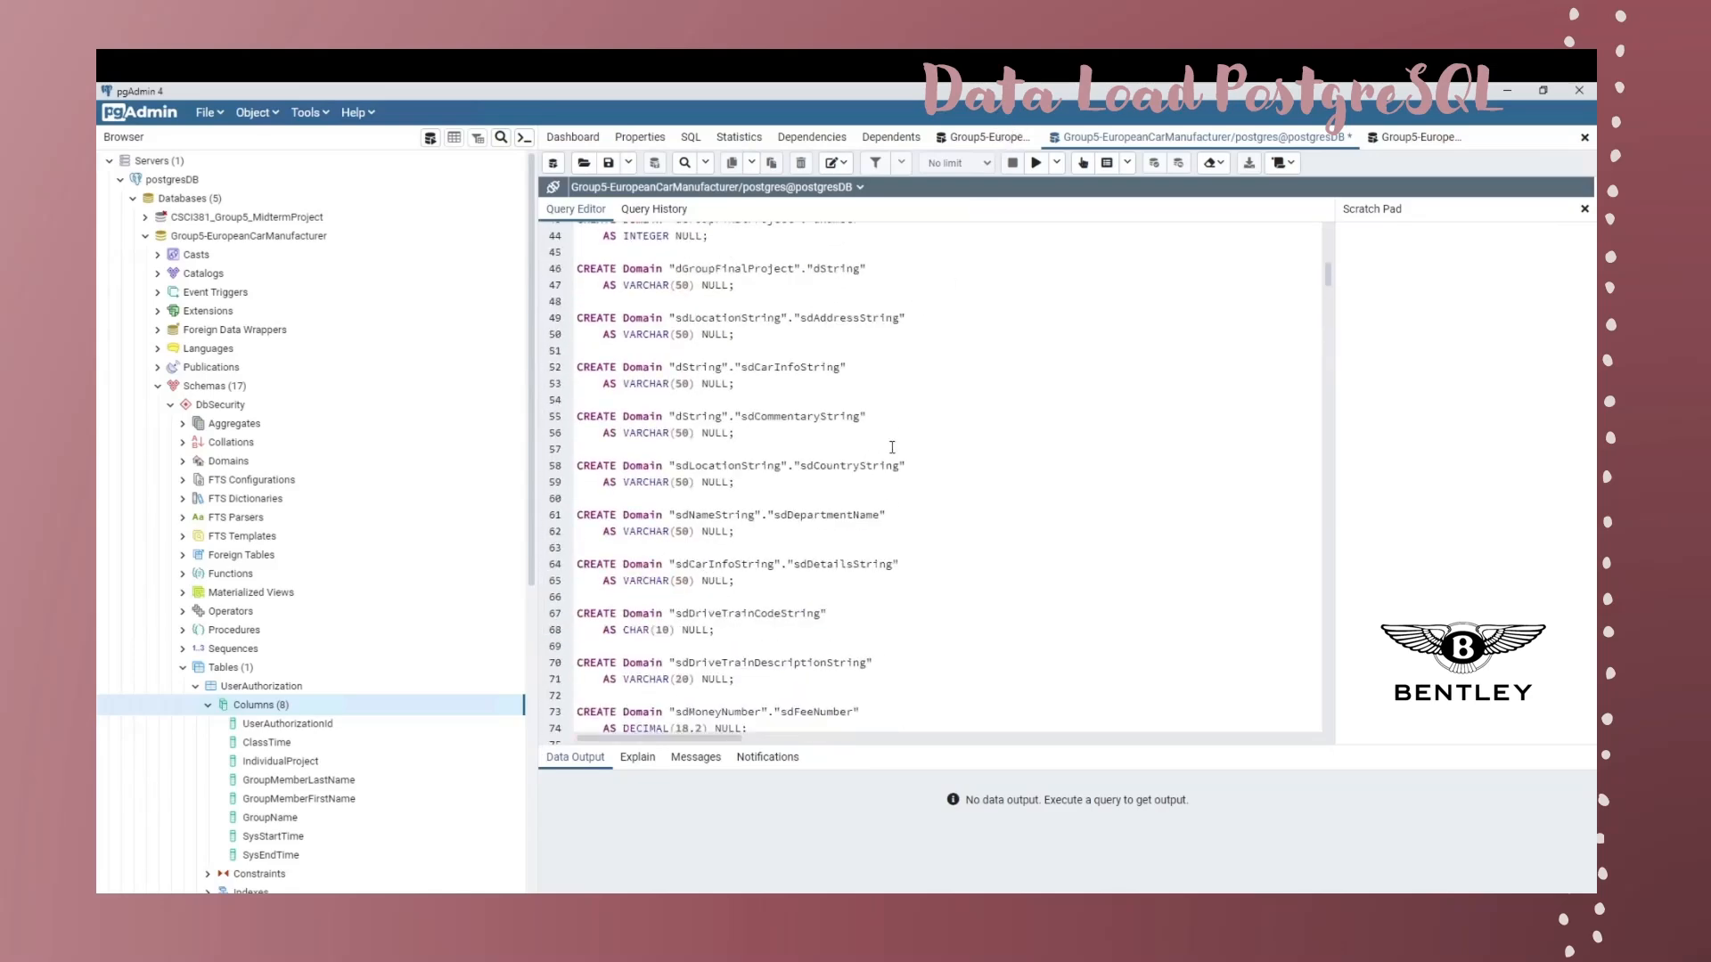
scroll(892, 447, "up", 5)
- Run the SELECT on DbSecurity.UserAuthorization and the SELECT on Sales.Customer separately, and review the loaded rows of each table
left_click(1007, 138)
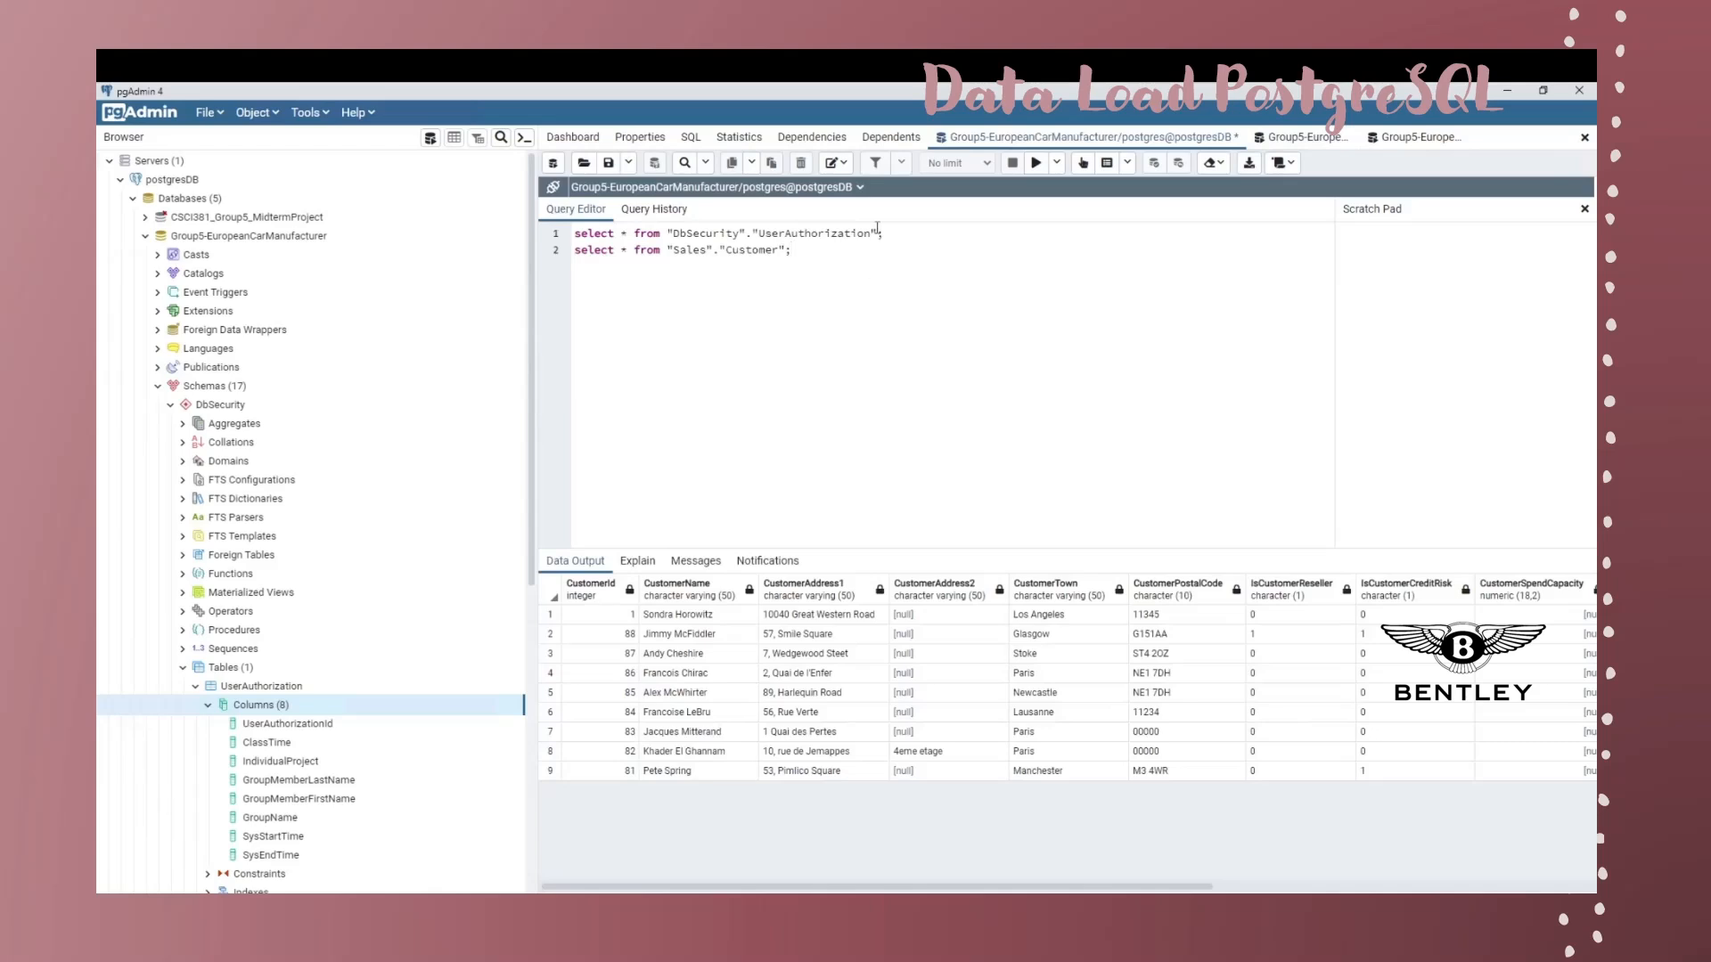
left_click_drag(882, 233, 572, 233)
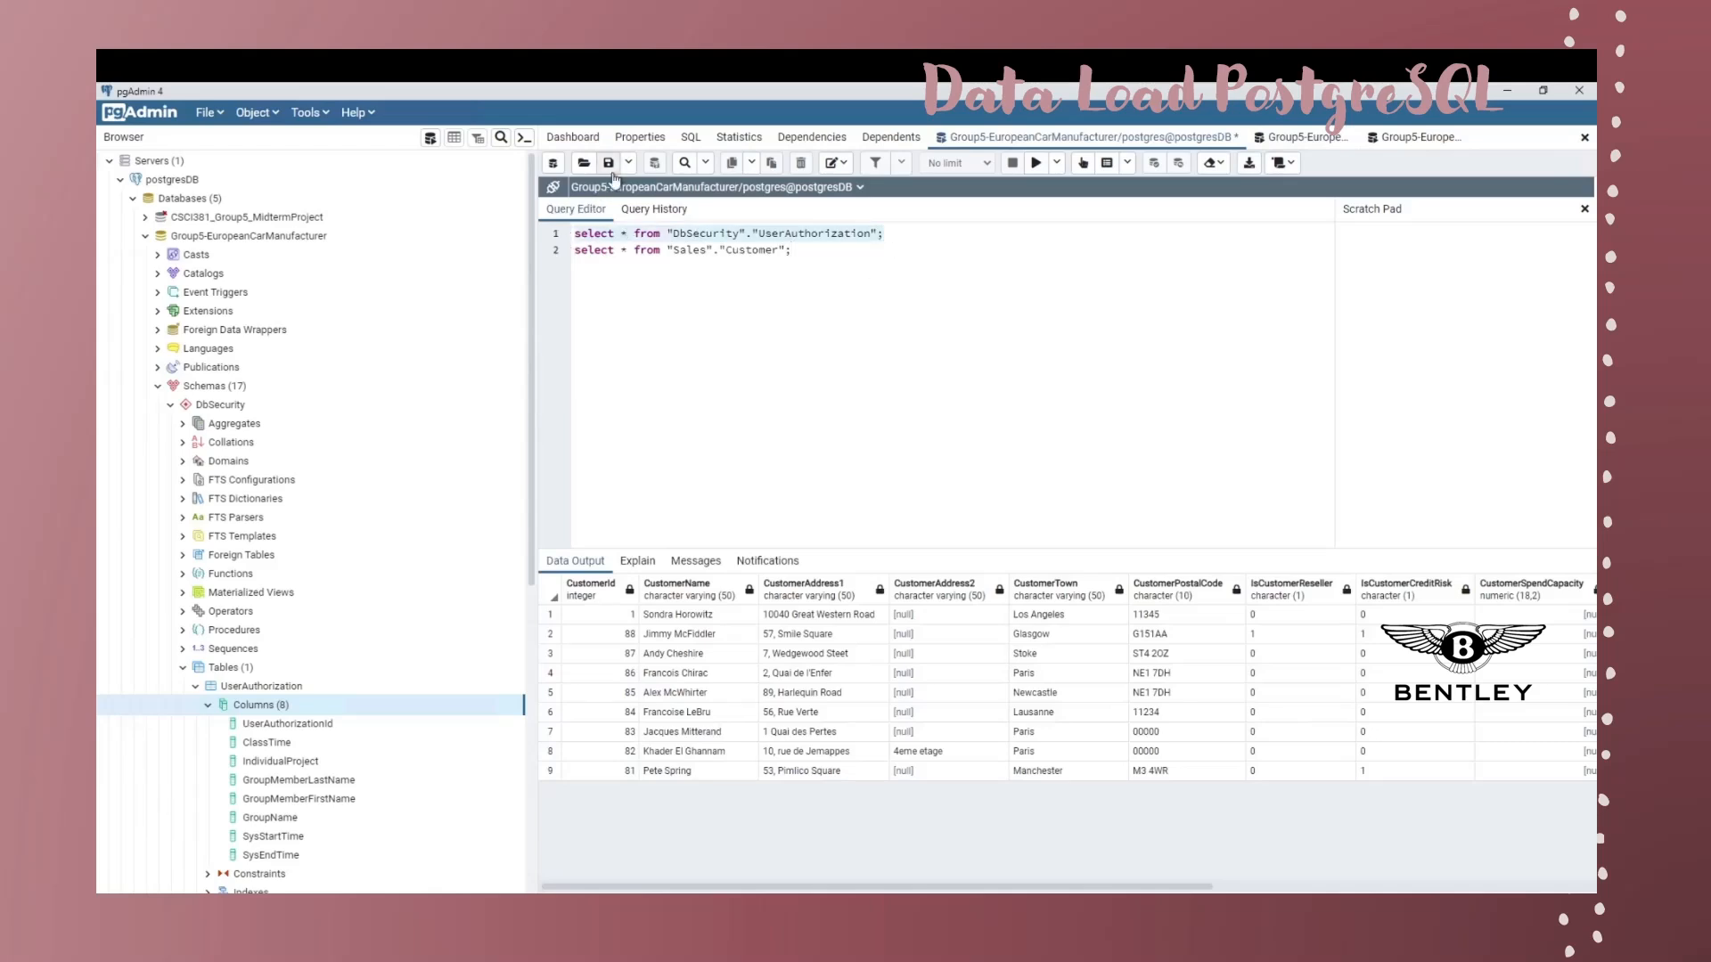
left_click(1037, 164)
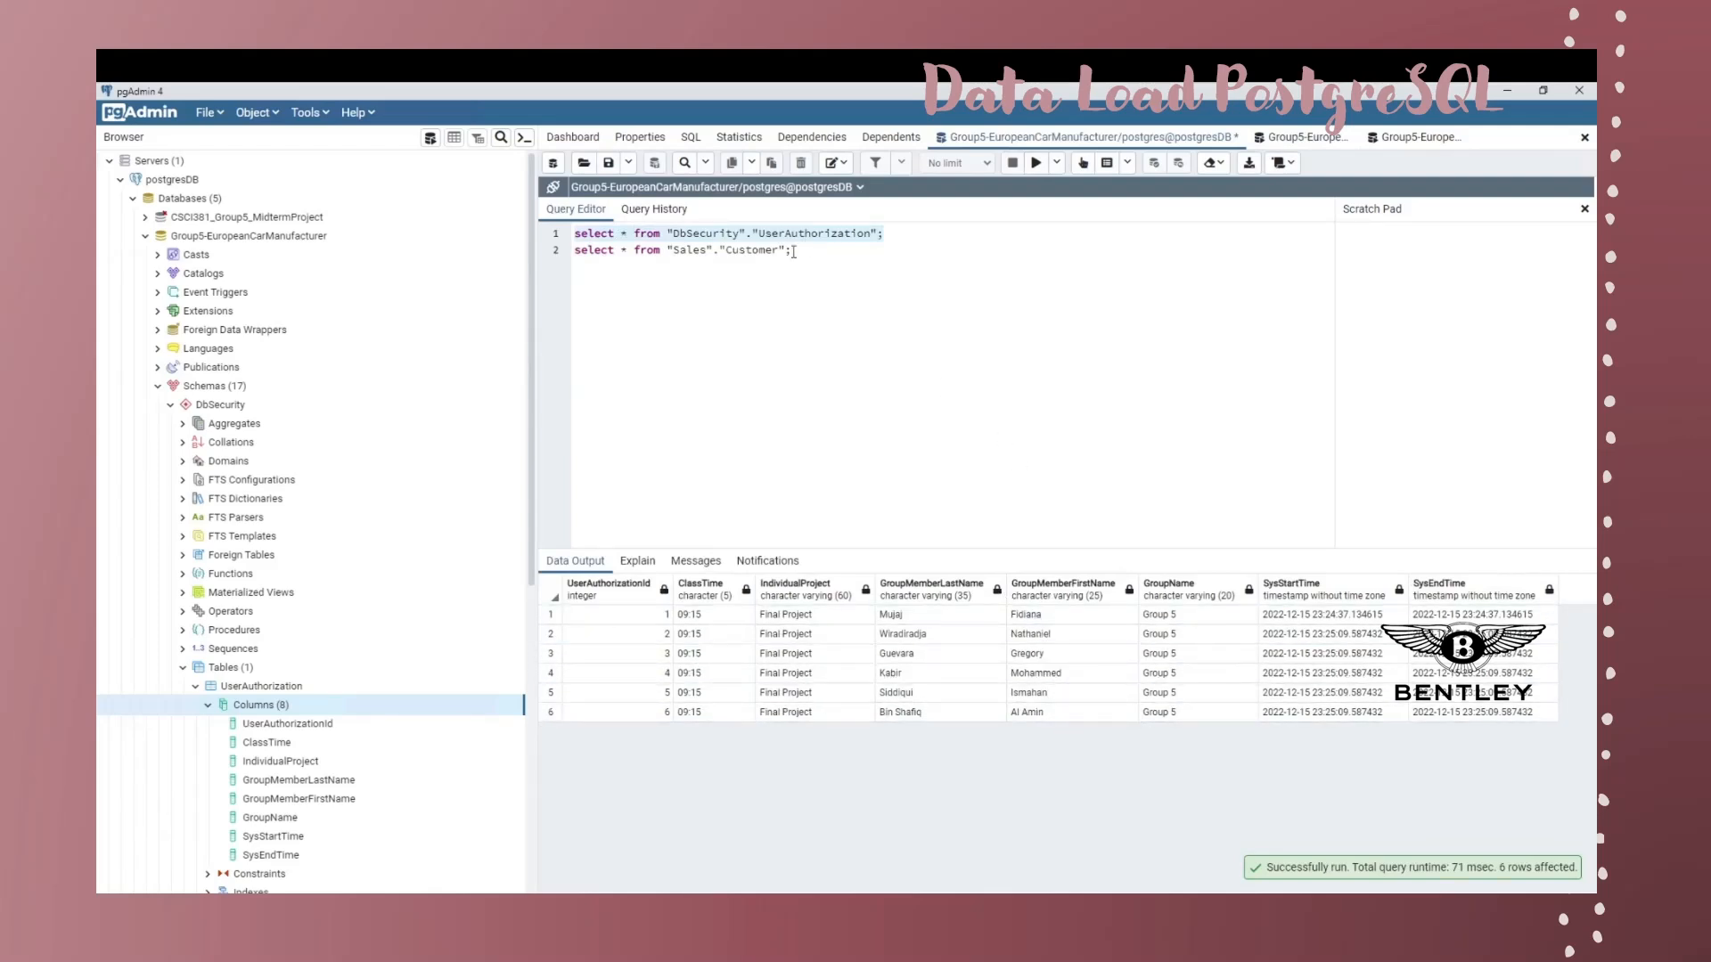
left_click_drag(793, 252, 545, 252)
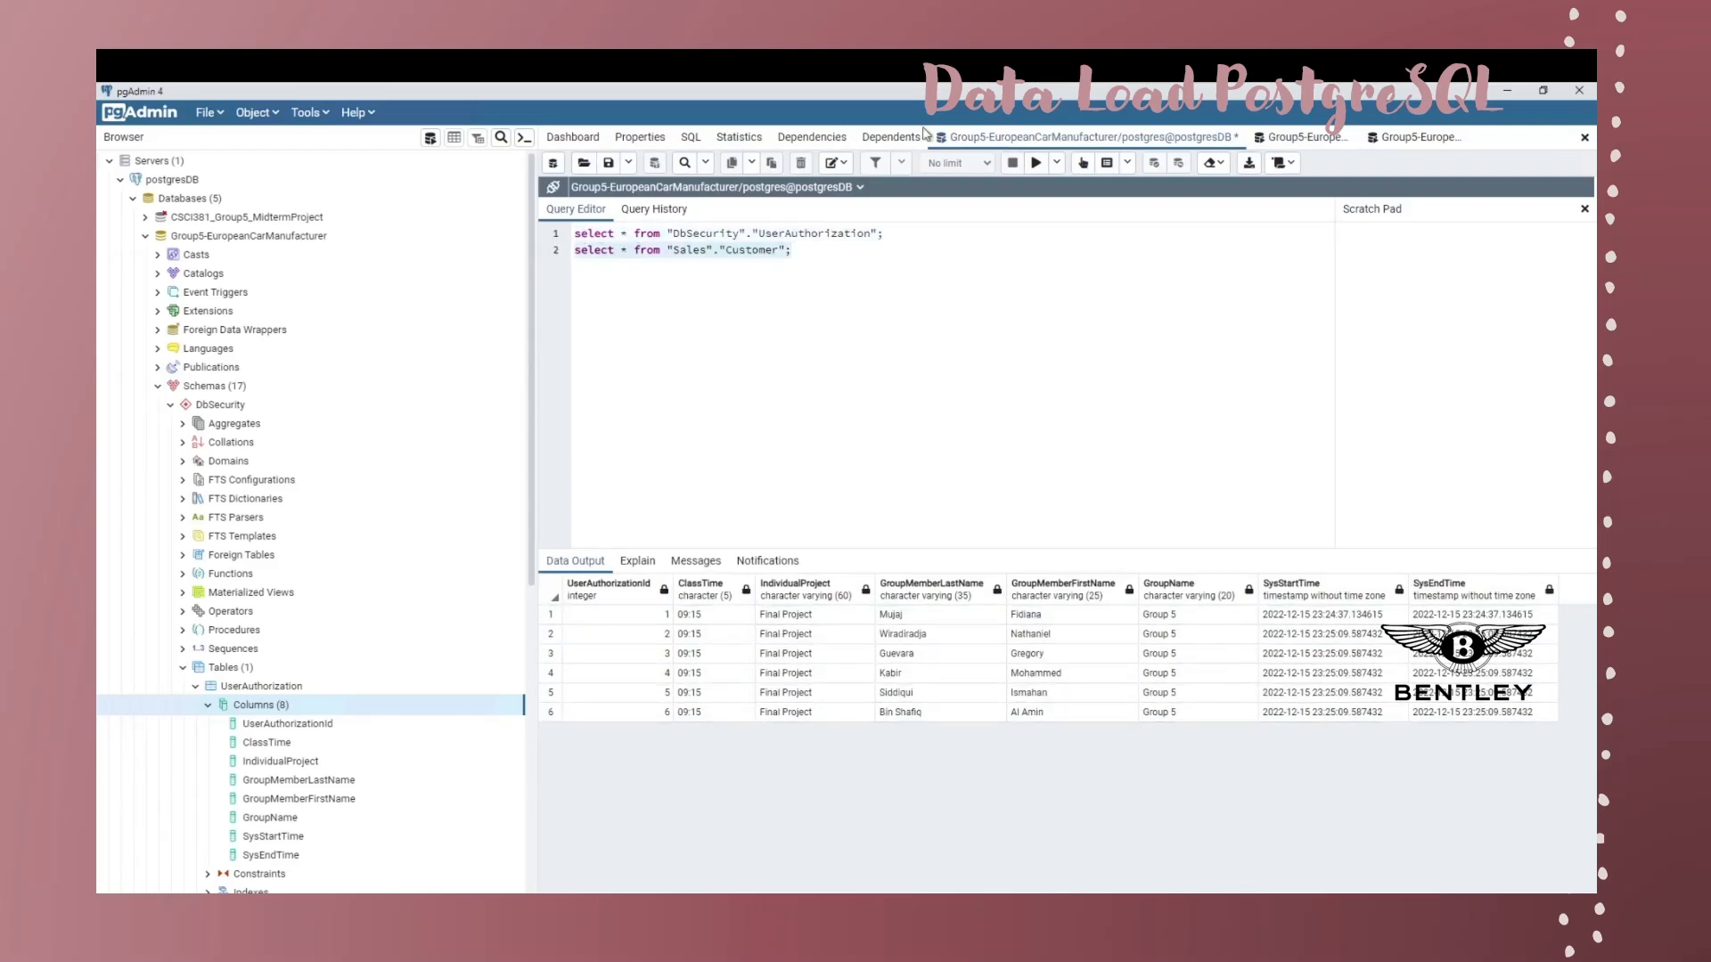
left_click(1036, 163)
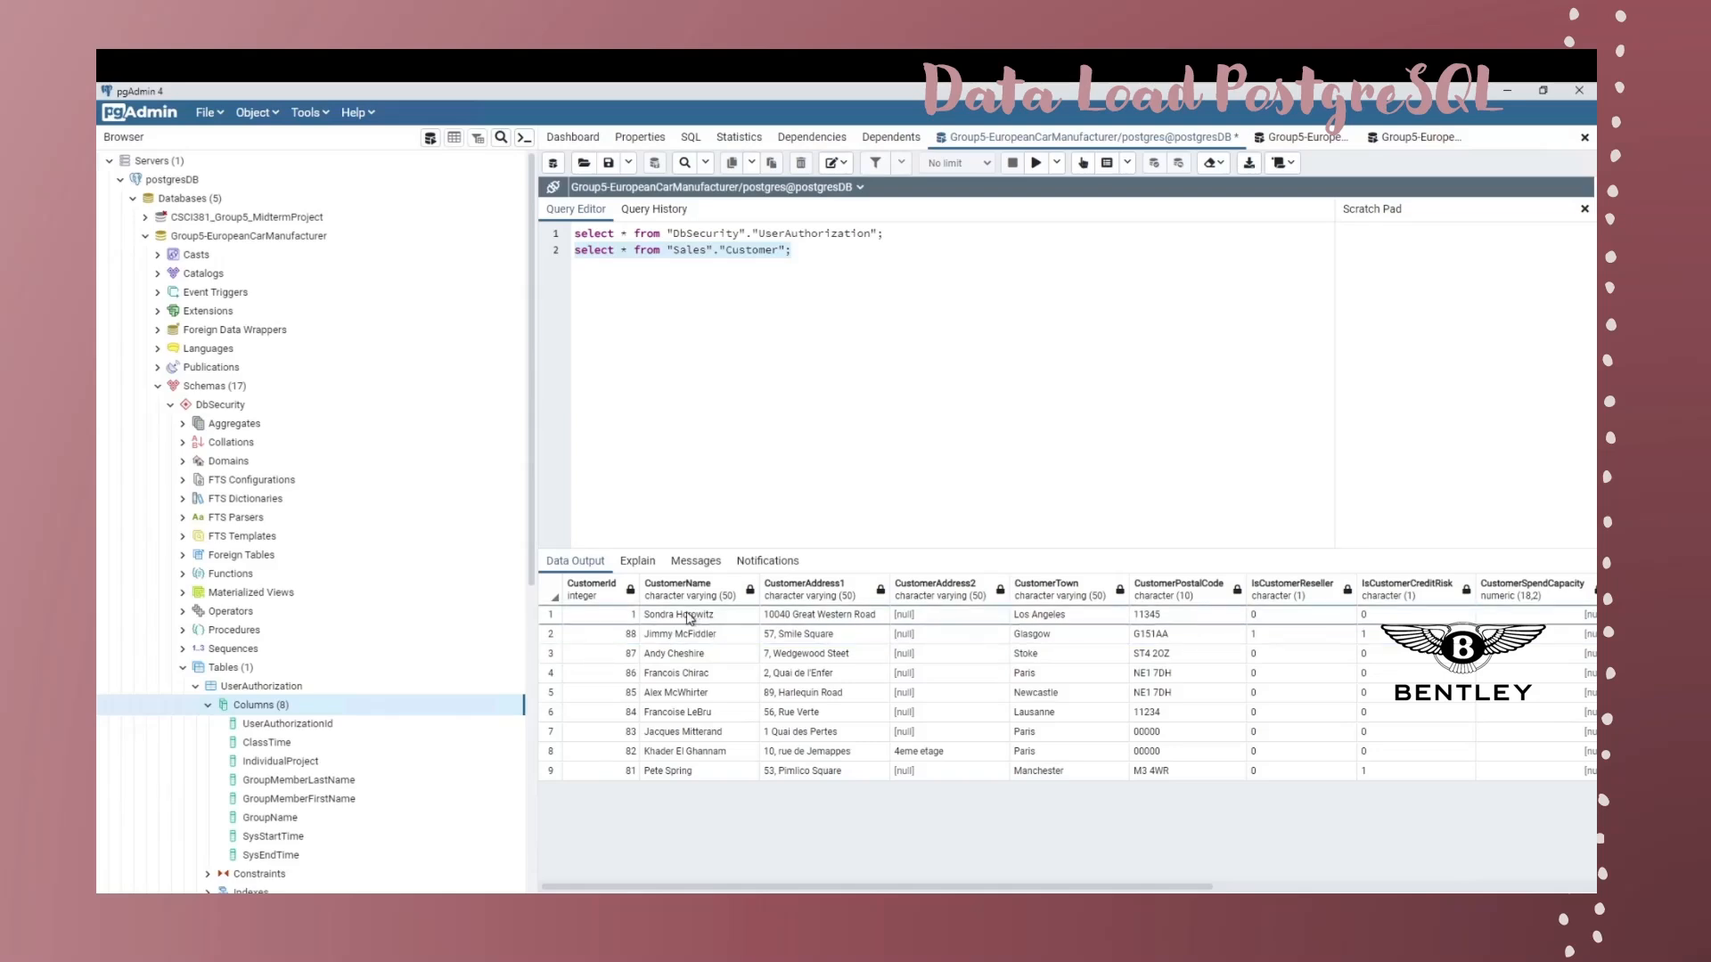
left_click(689, 617)
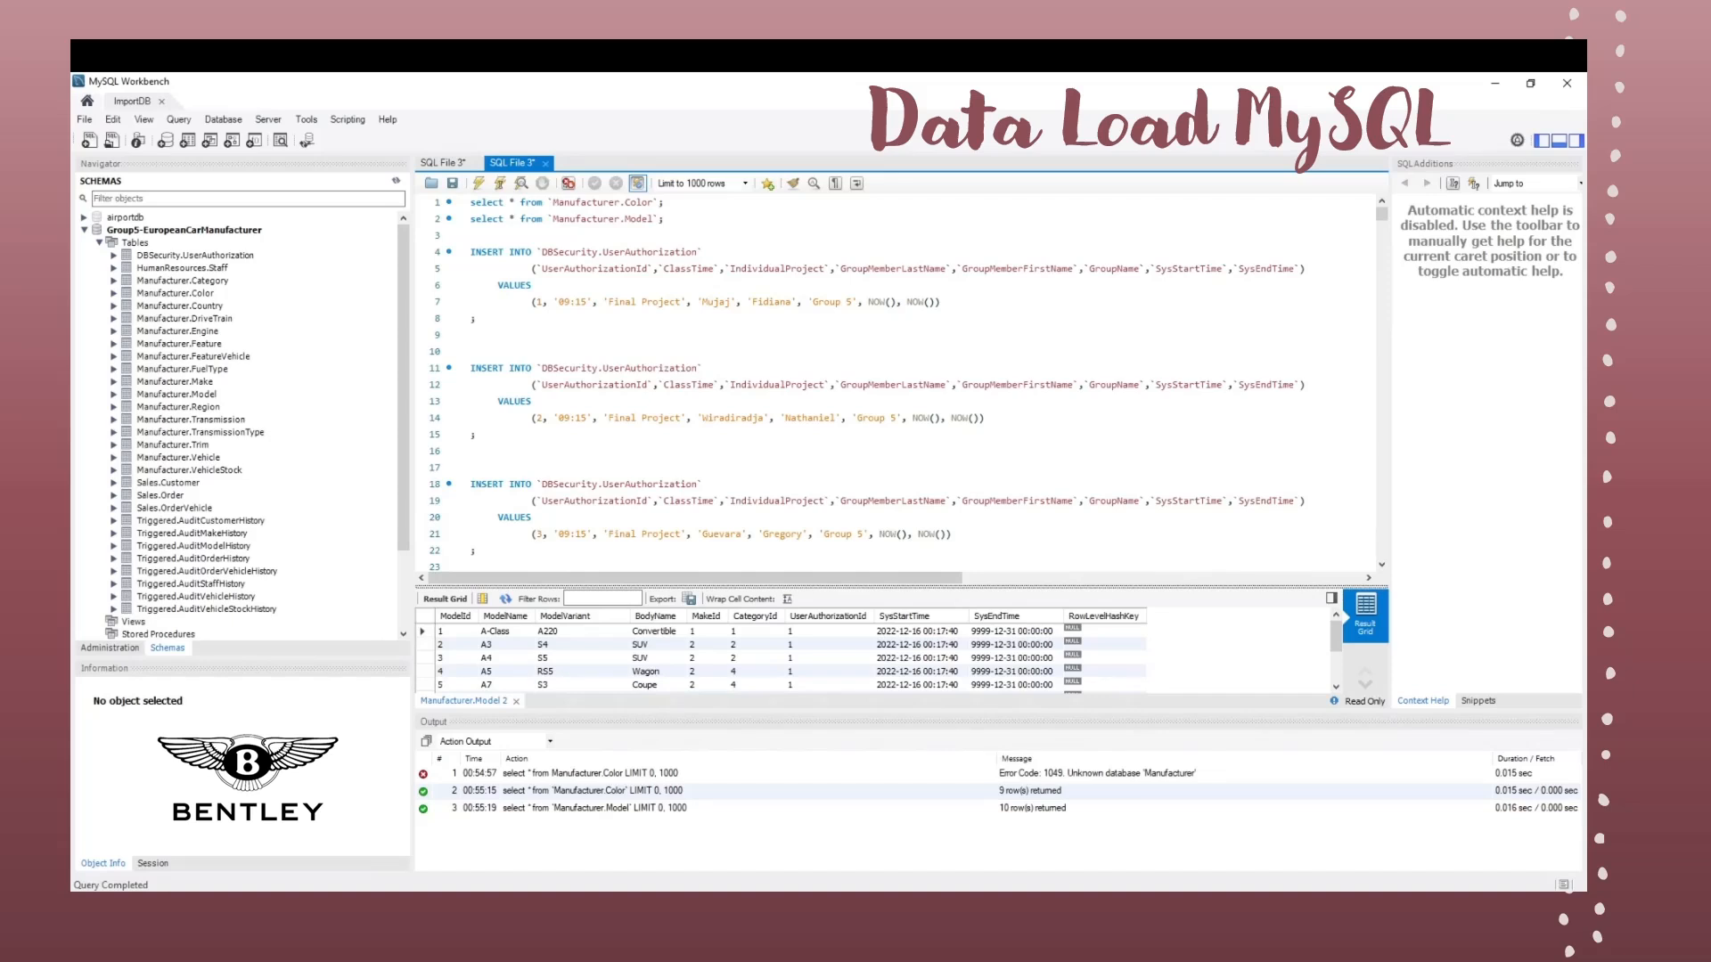
- In MySQL Workbench, check the backticked DBSecurity.UserAuthorization name in the first insert and review the CREATE TABLE statements in the other script
left_click(575, 252)
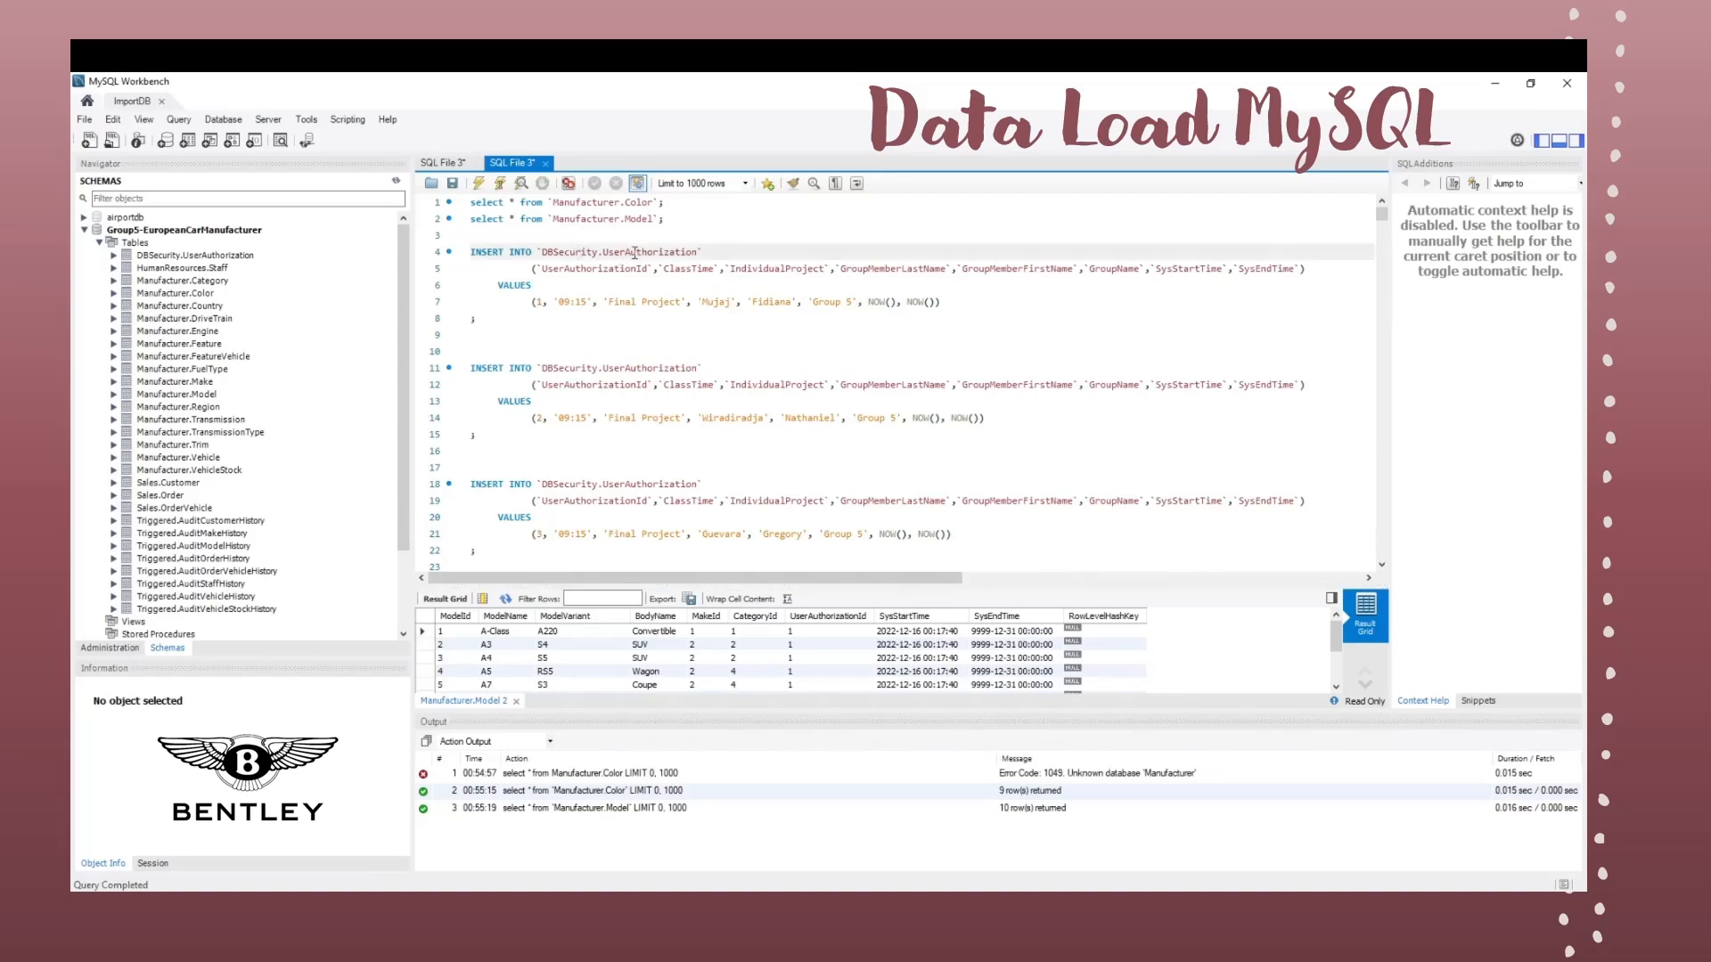
left_click_drag(696, 255, 545, 249)
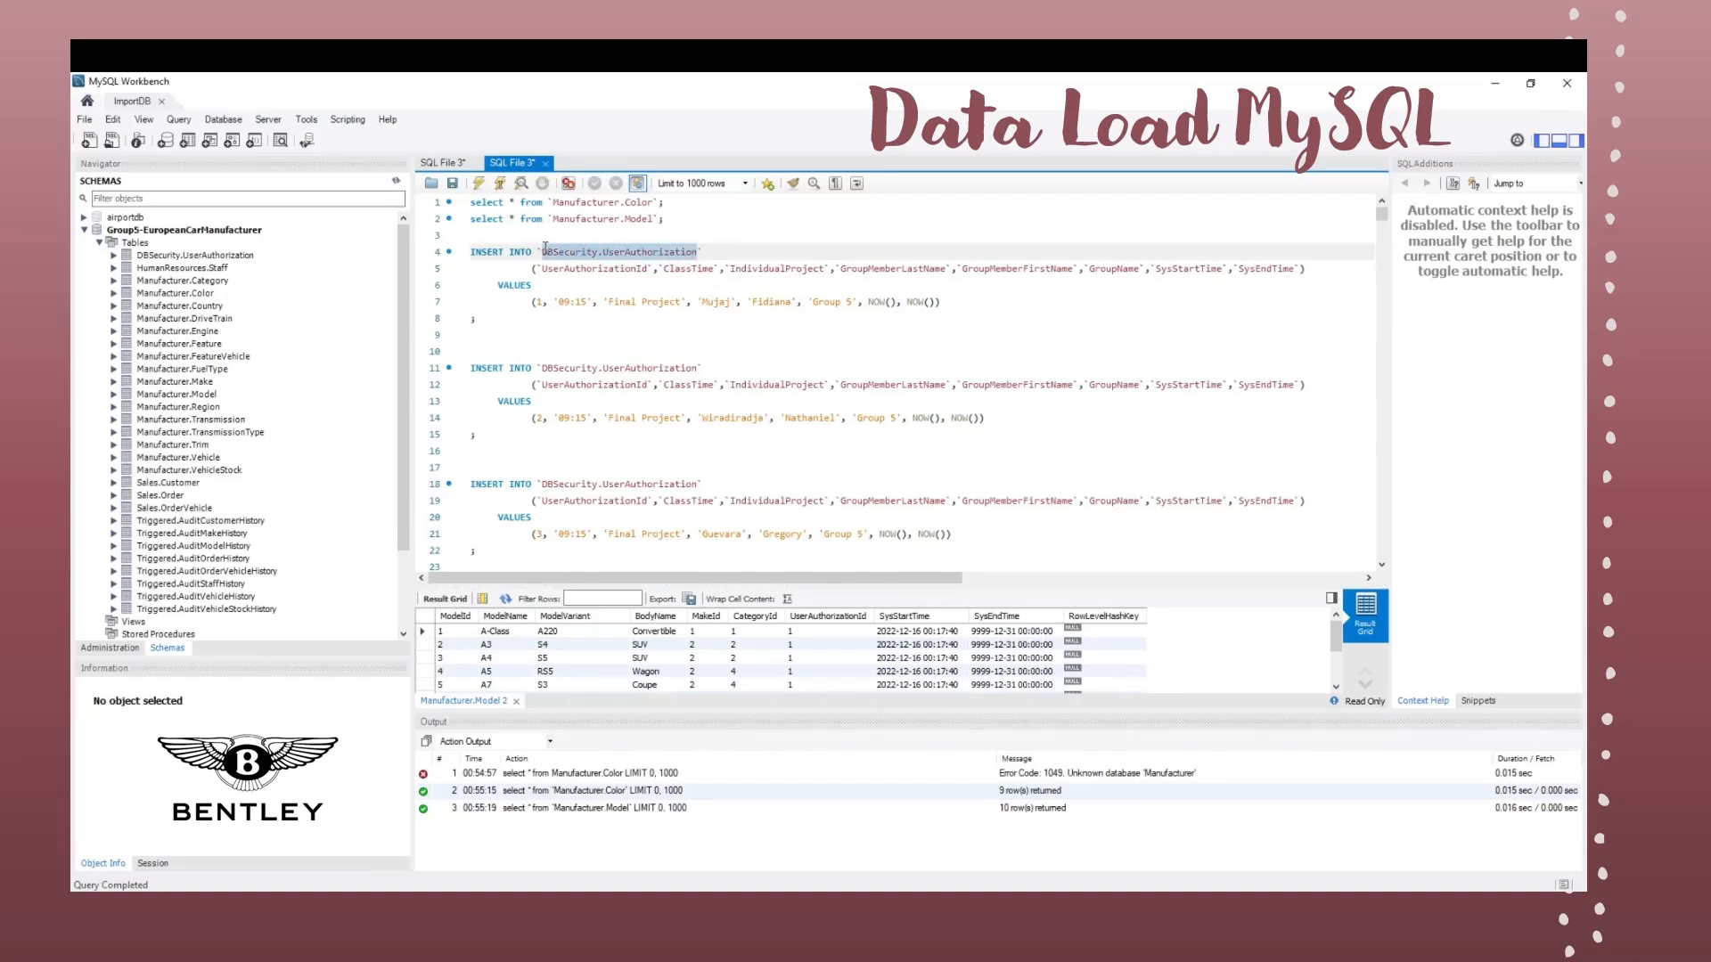
left_click(538, 253)
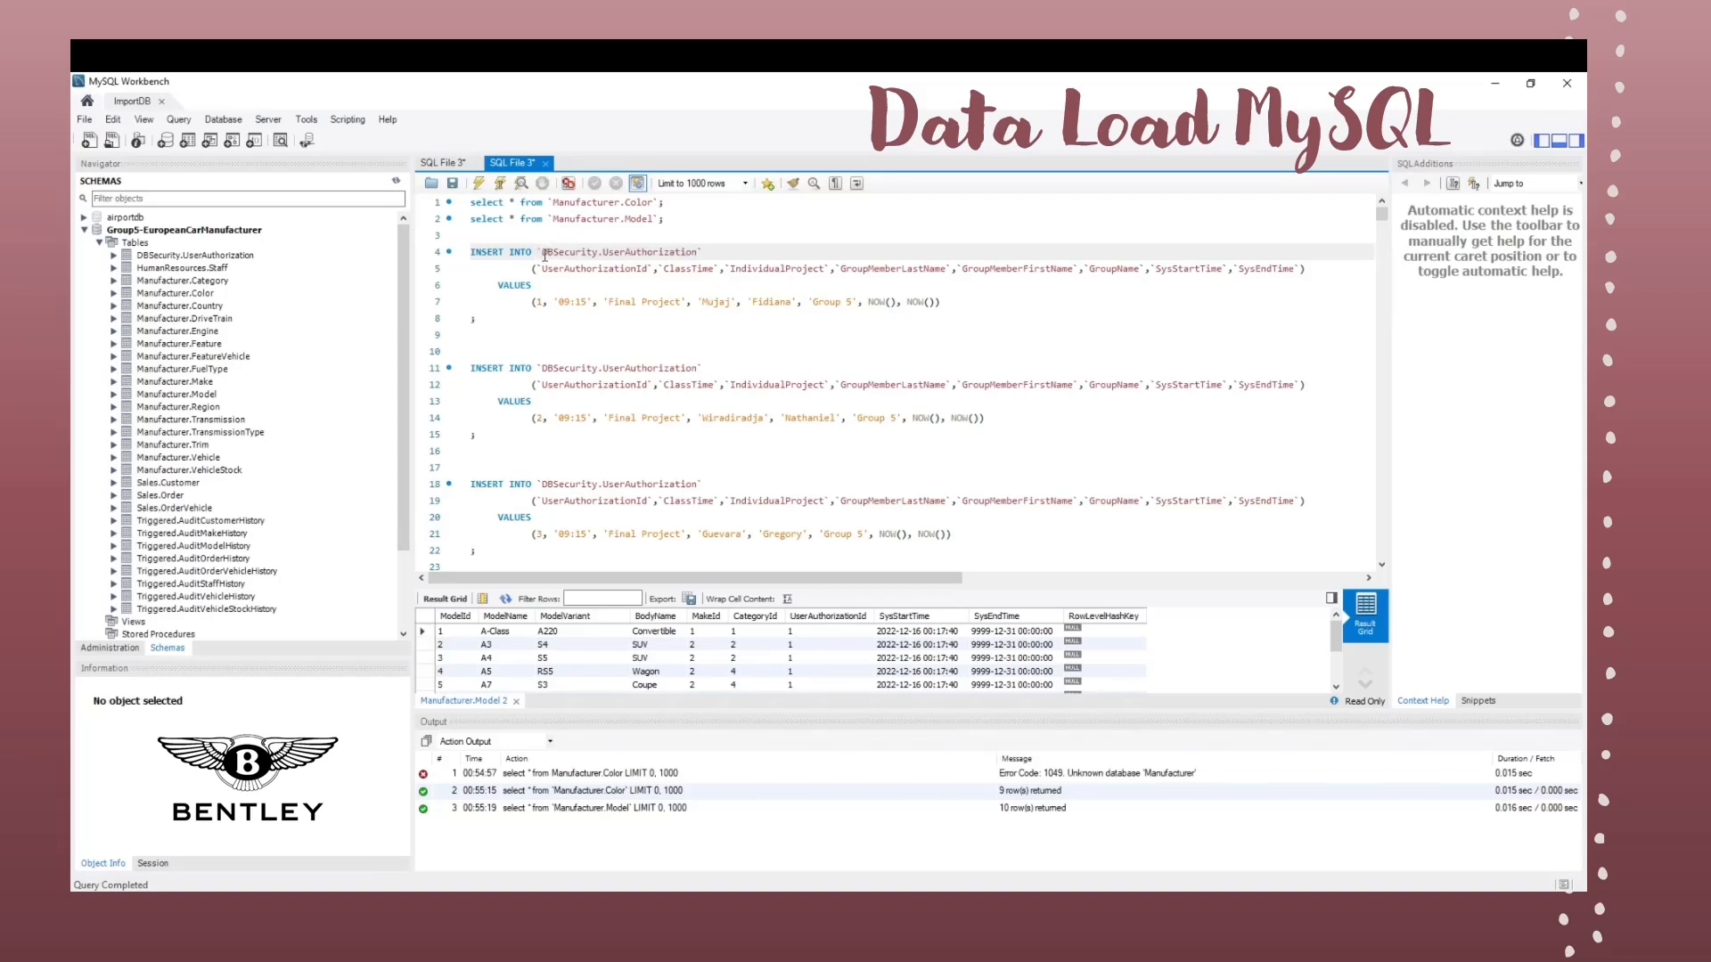
left_click(659, 266)
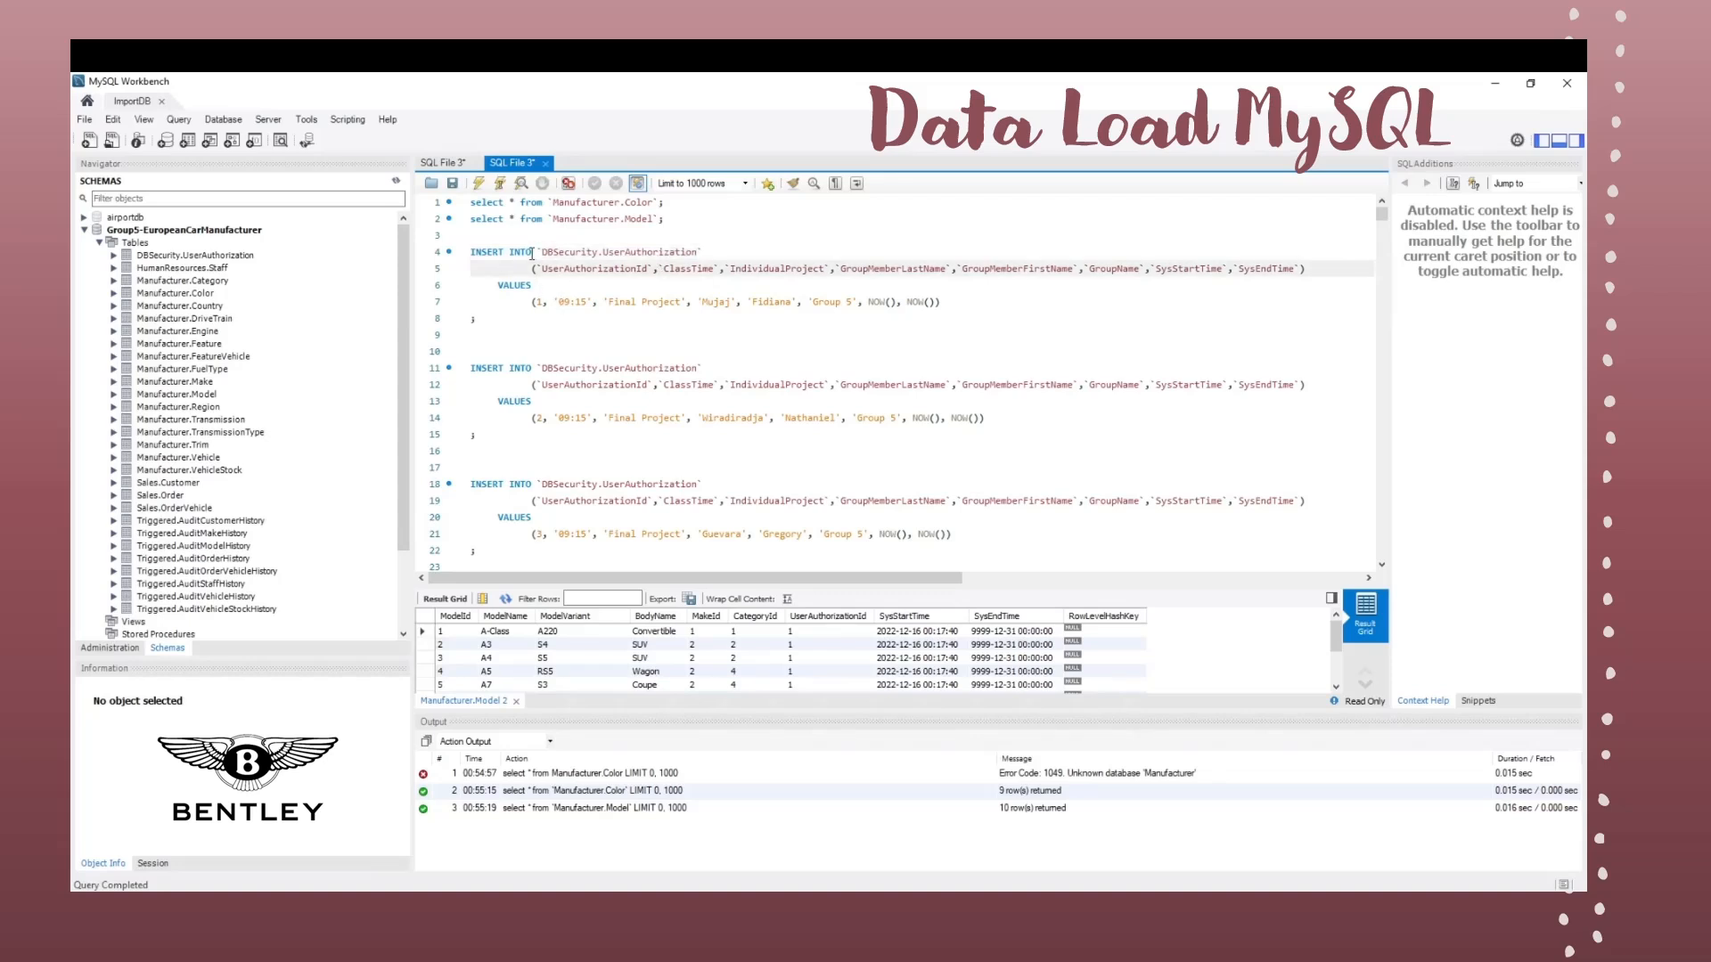
left_click(450, 163)
scroll(650, 368, "down", 6)
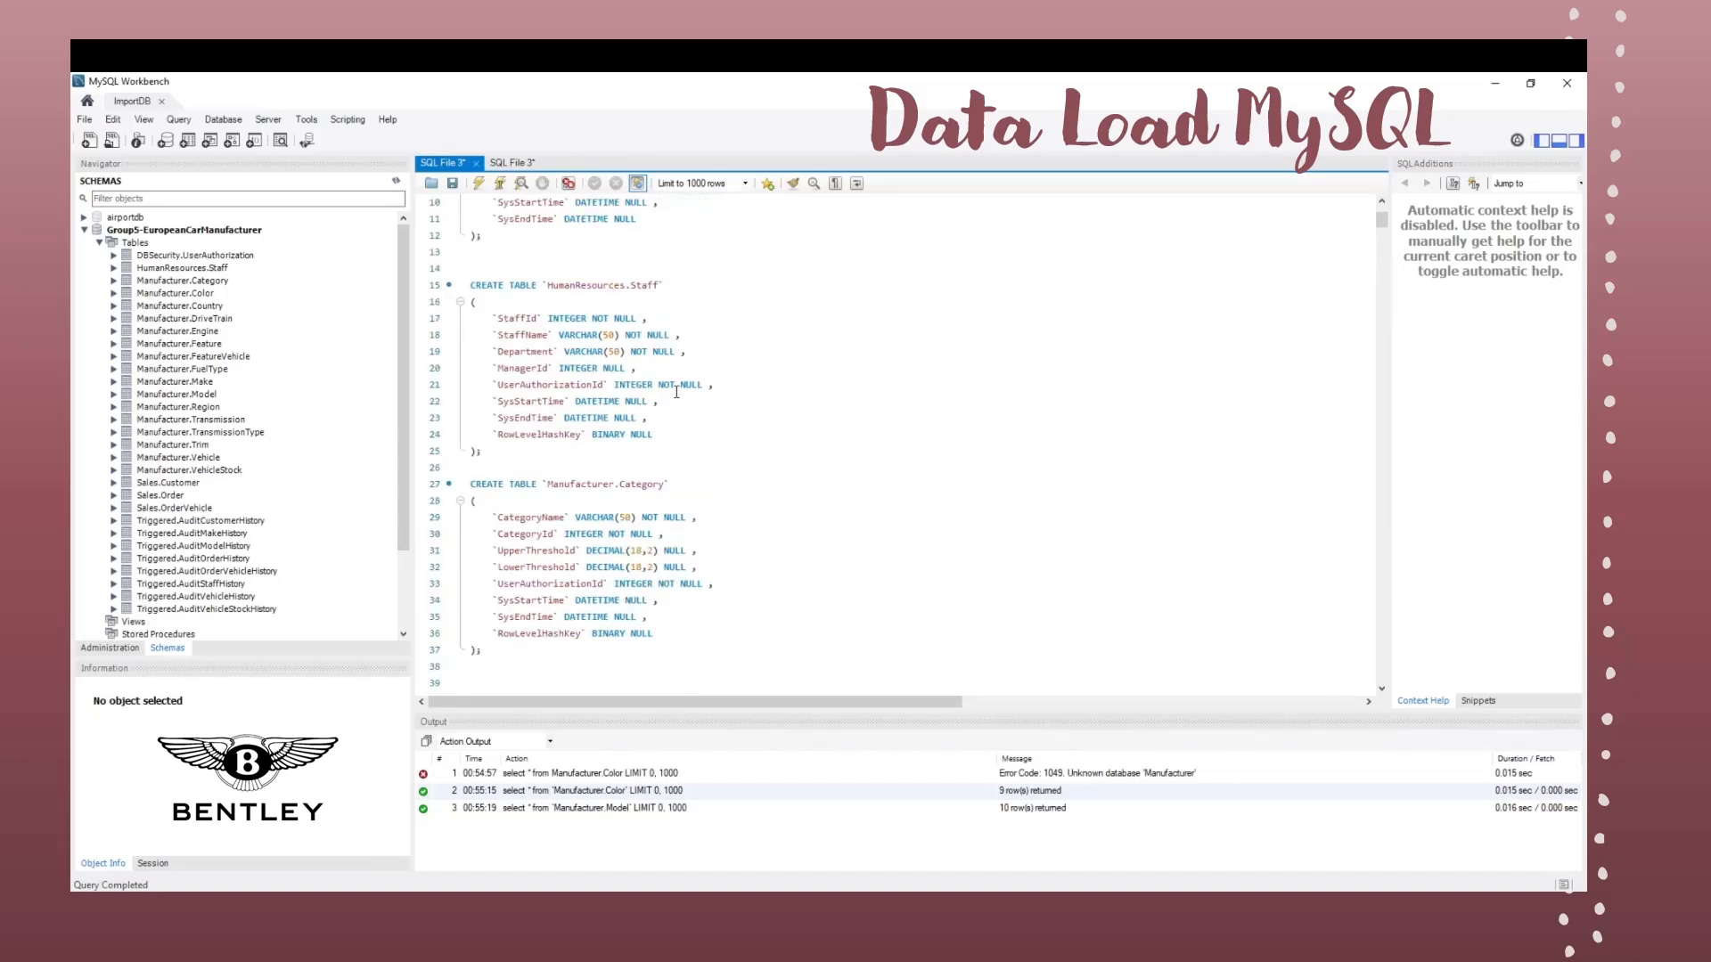
scroll(656, 376, "up", 1)
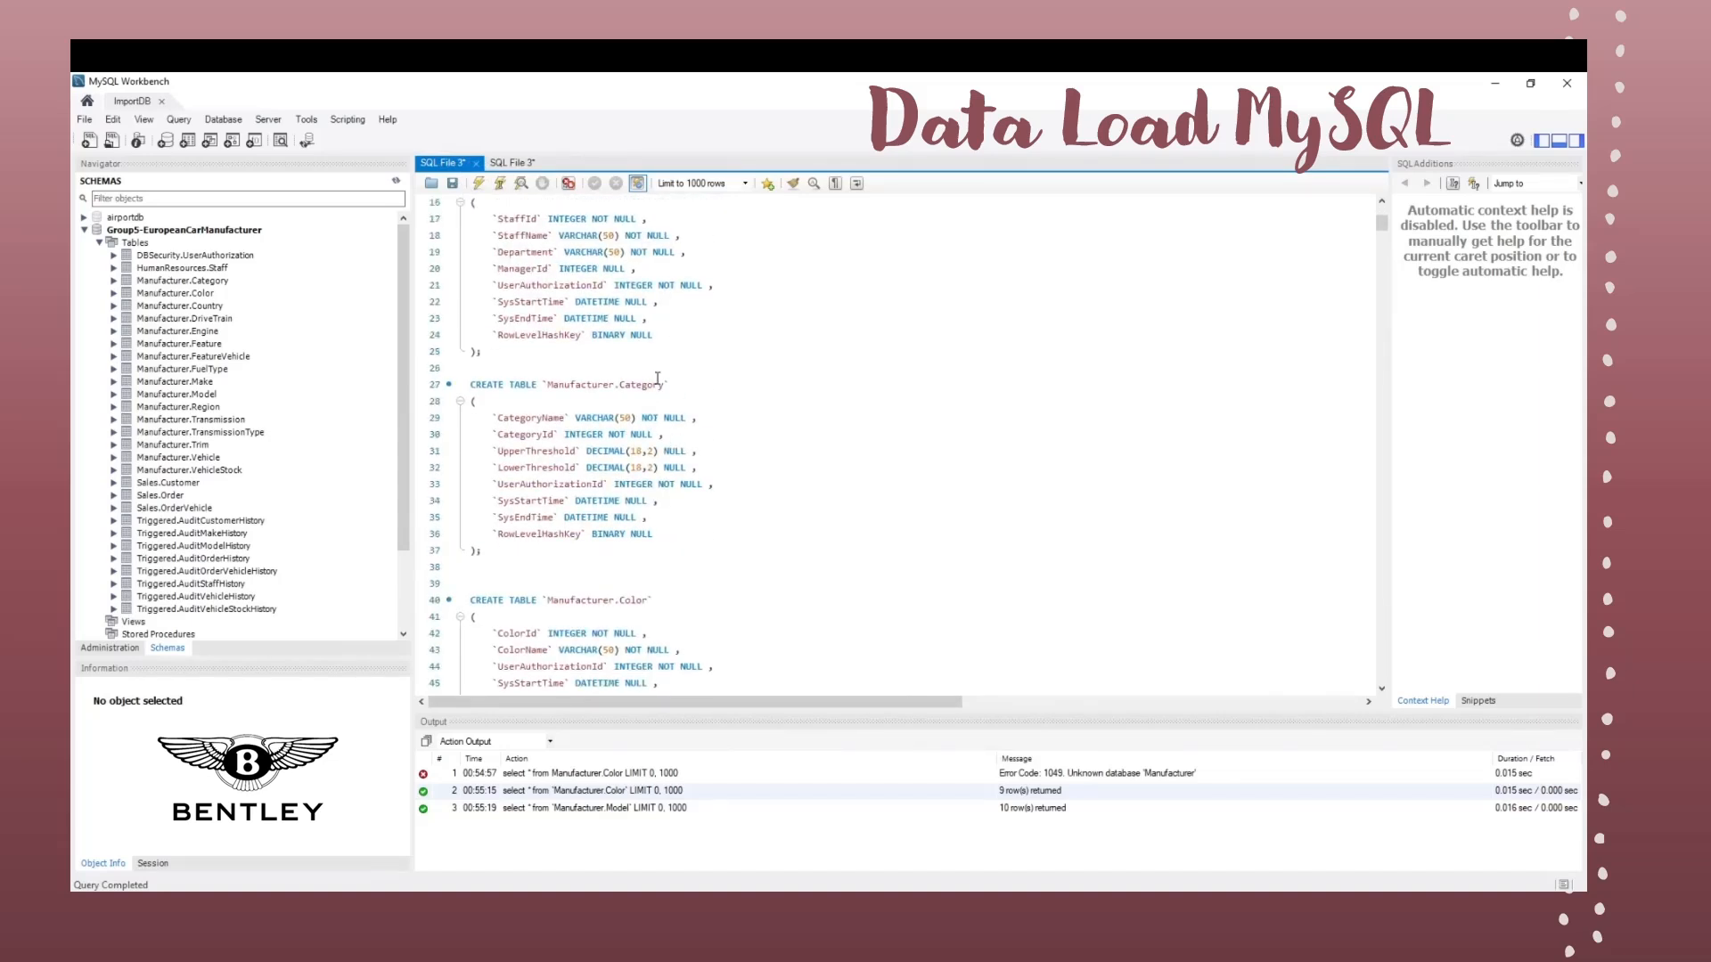
- In the insert script, run only the SELECT on Manufacturer.Color and review its rows in an enlarged results area
left_click(515, 164)
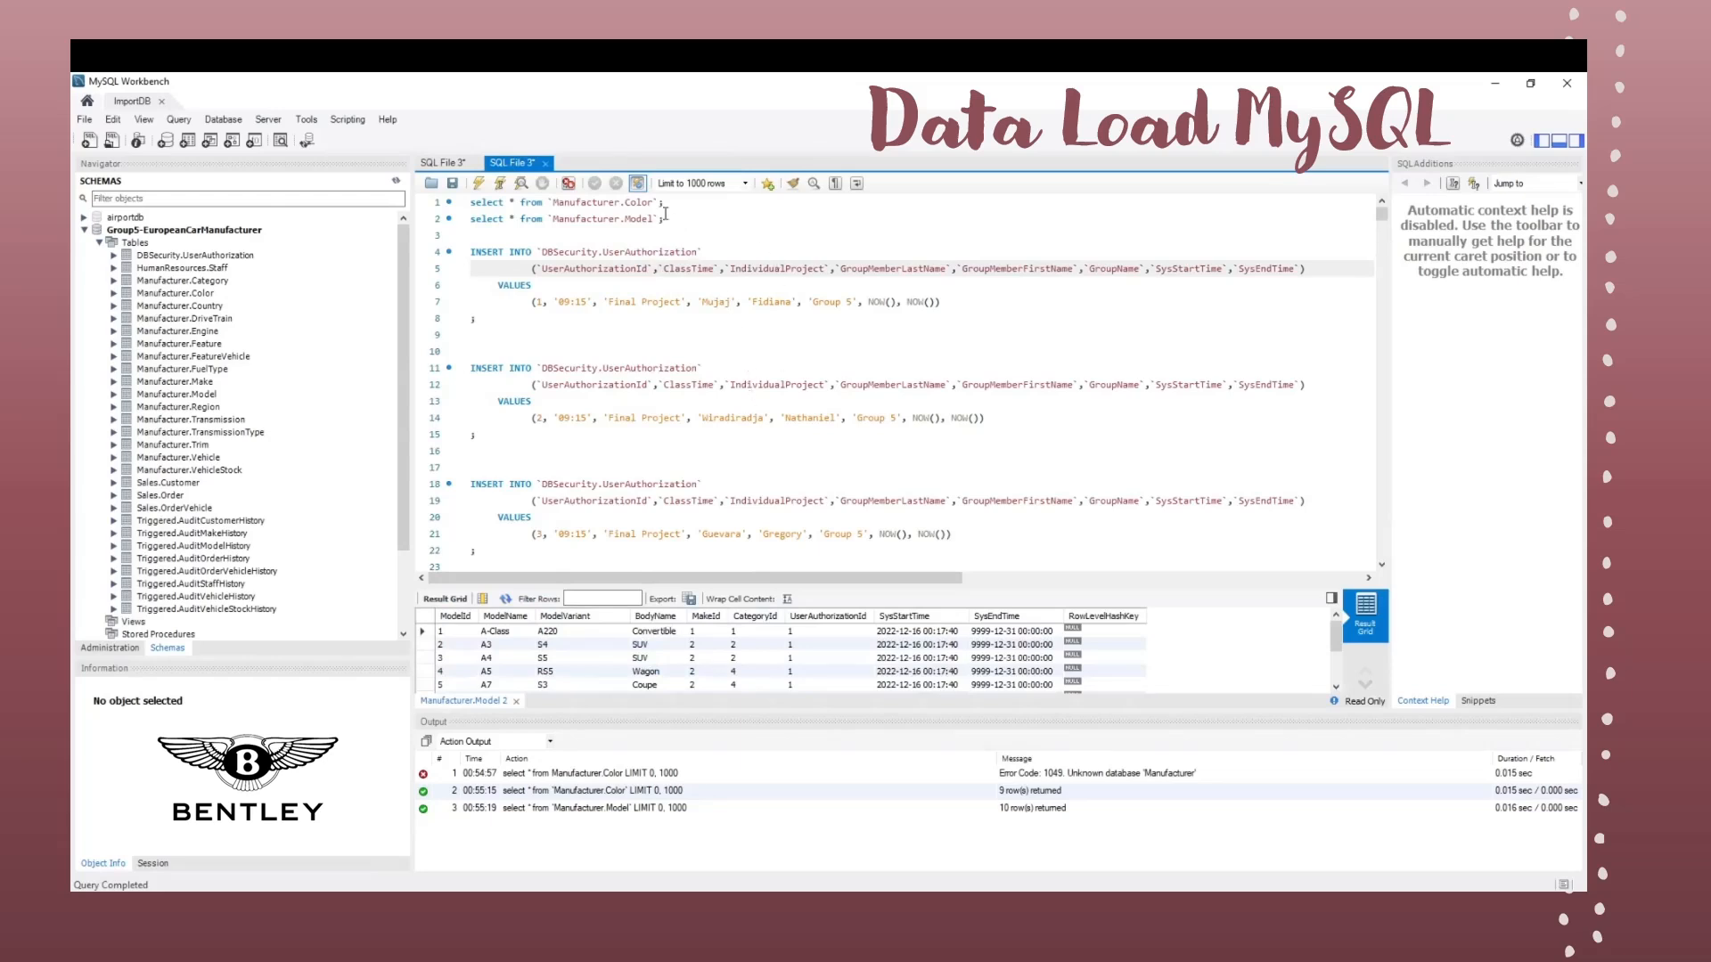
left_click_drag(665, 219, 449, 204)
left_click(449, 218)
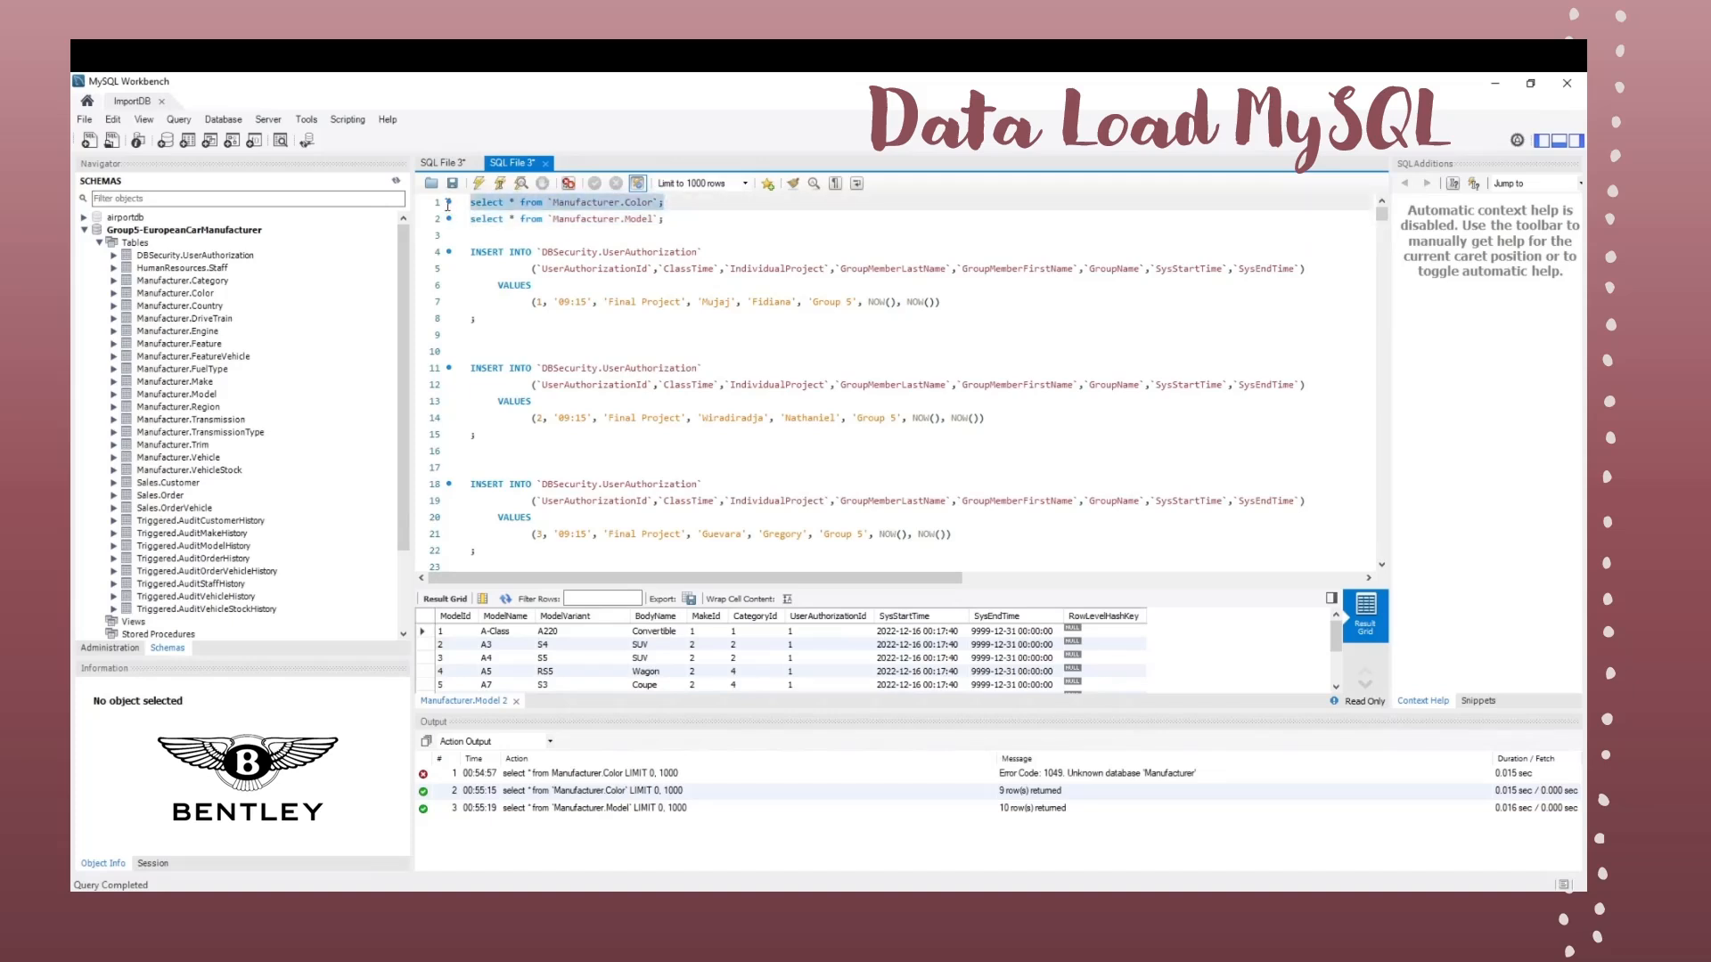
left_click(478, 184)
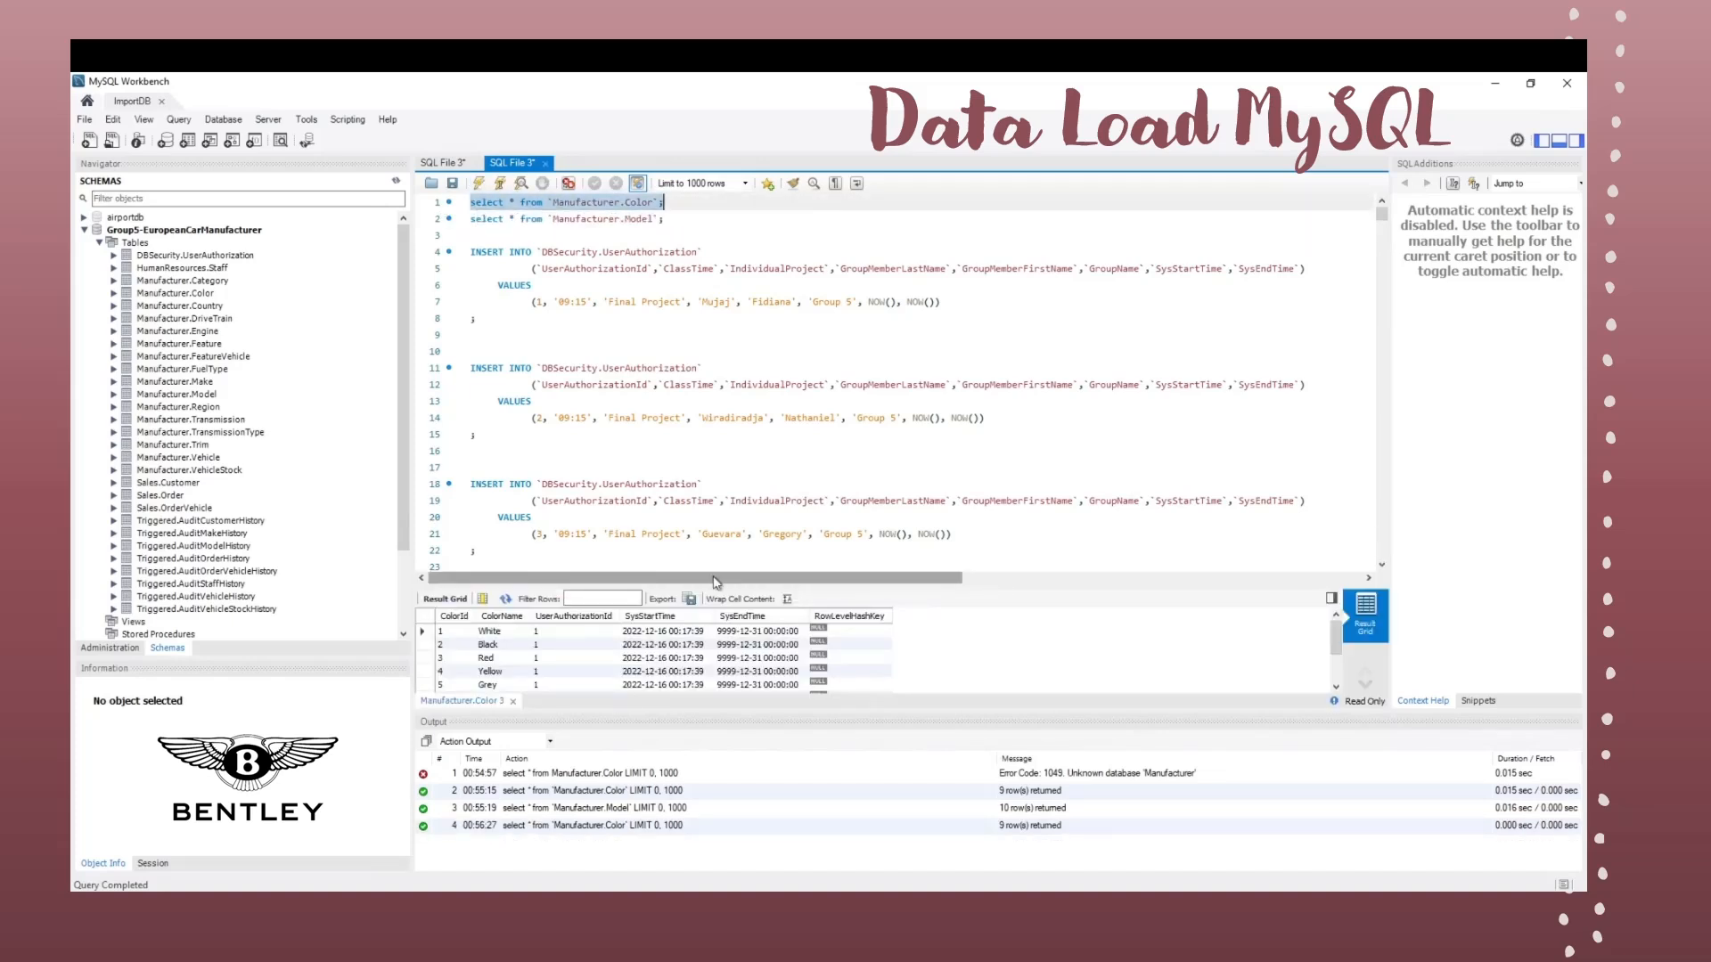
left_click_drag(772, 585, 772, 499)
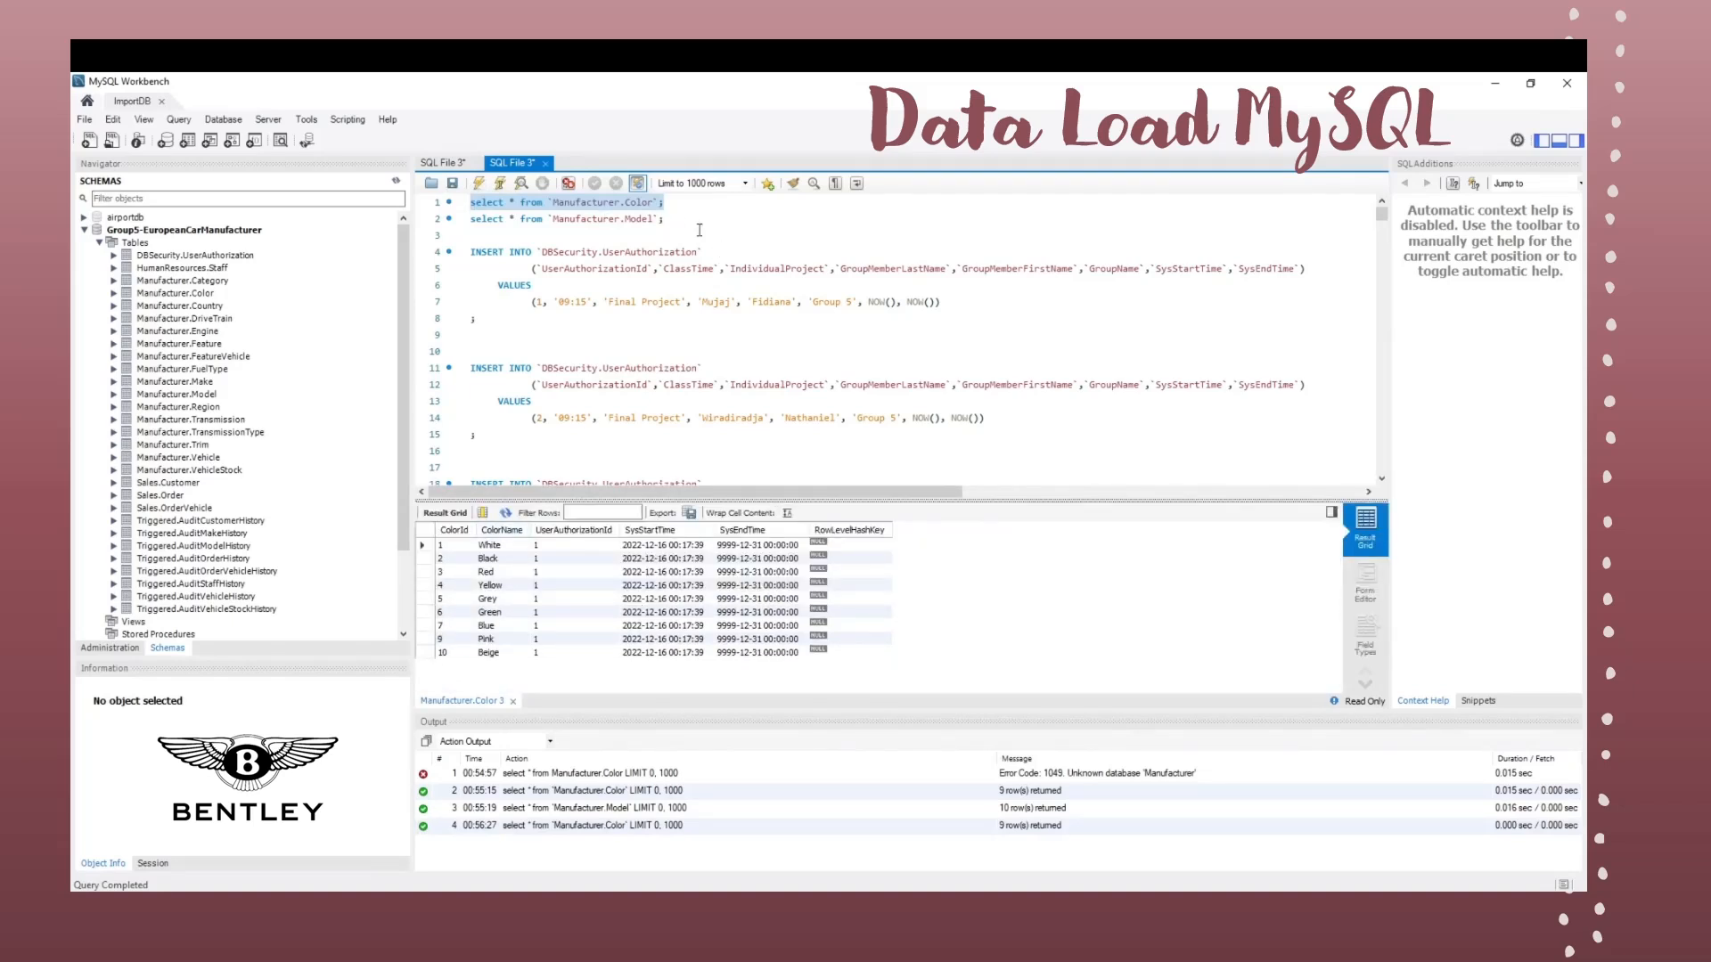
- Run only the SELECT on Manufacturer.Model, review its rows, and check the NOW() value in the first UserAuthorization insert
left_click_drag(676, 223, 428, 223)
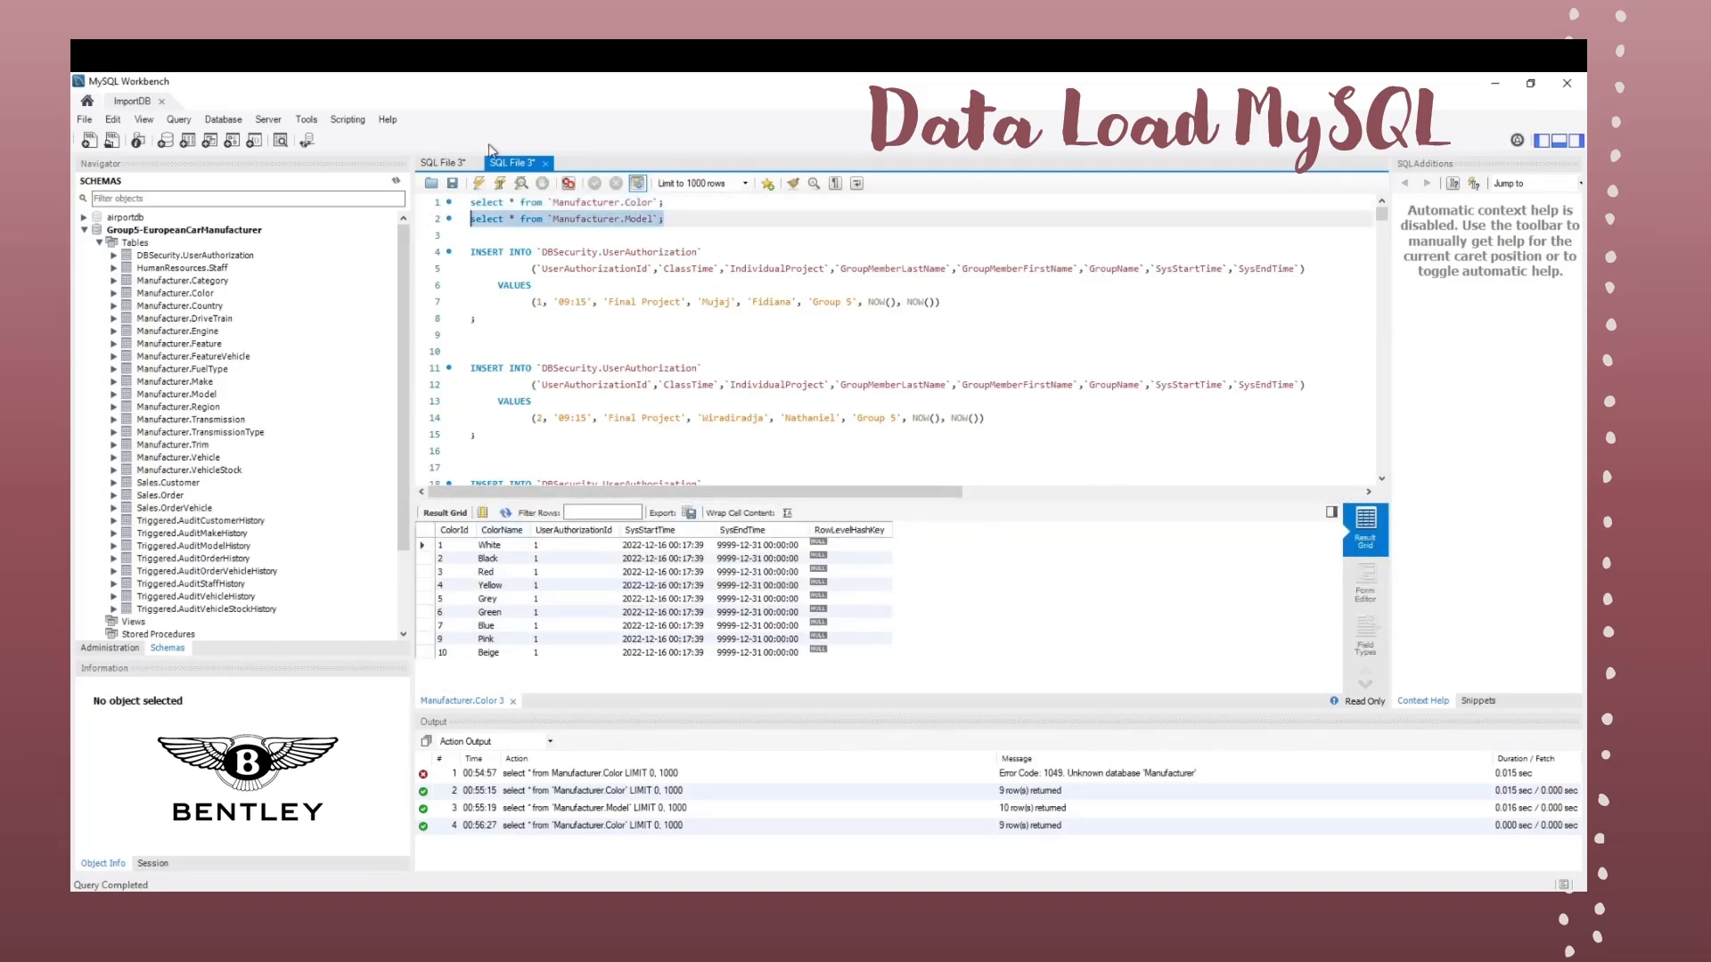
left_click(479, 184)
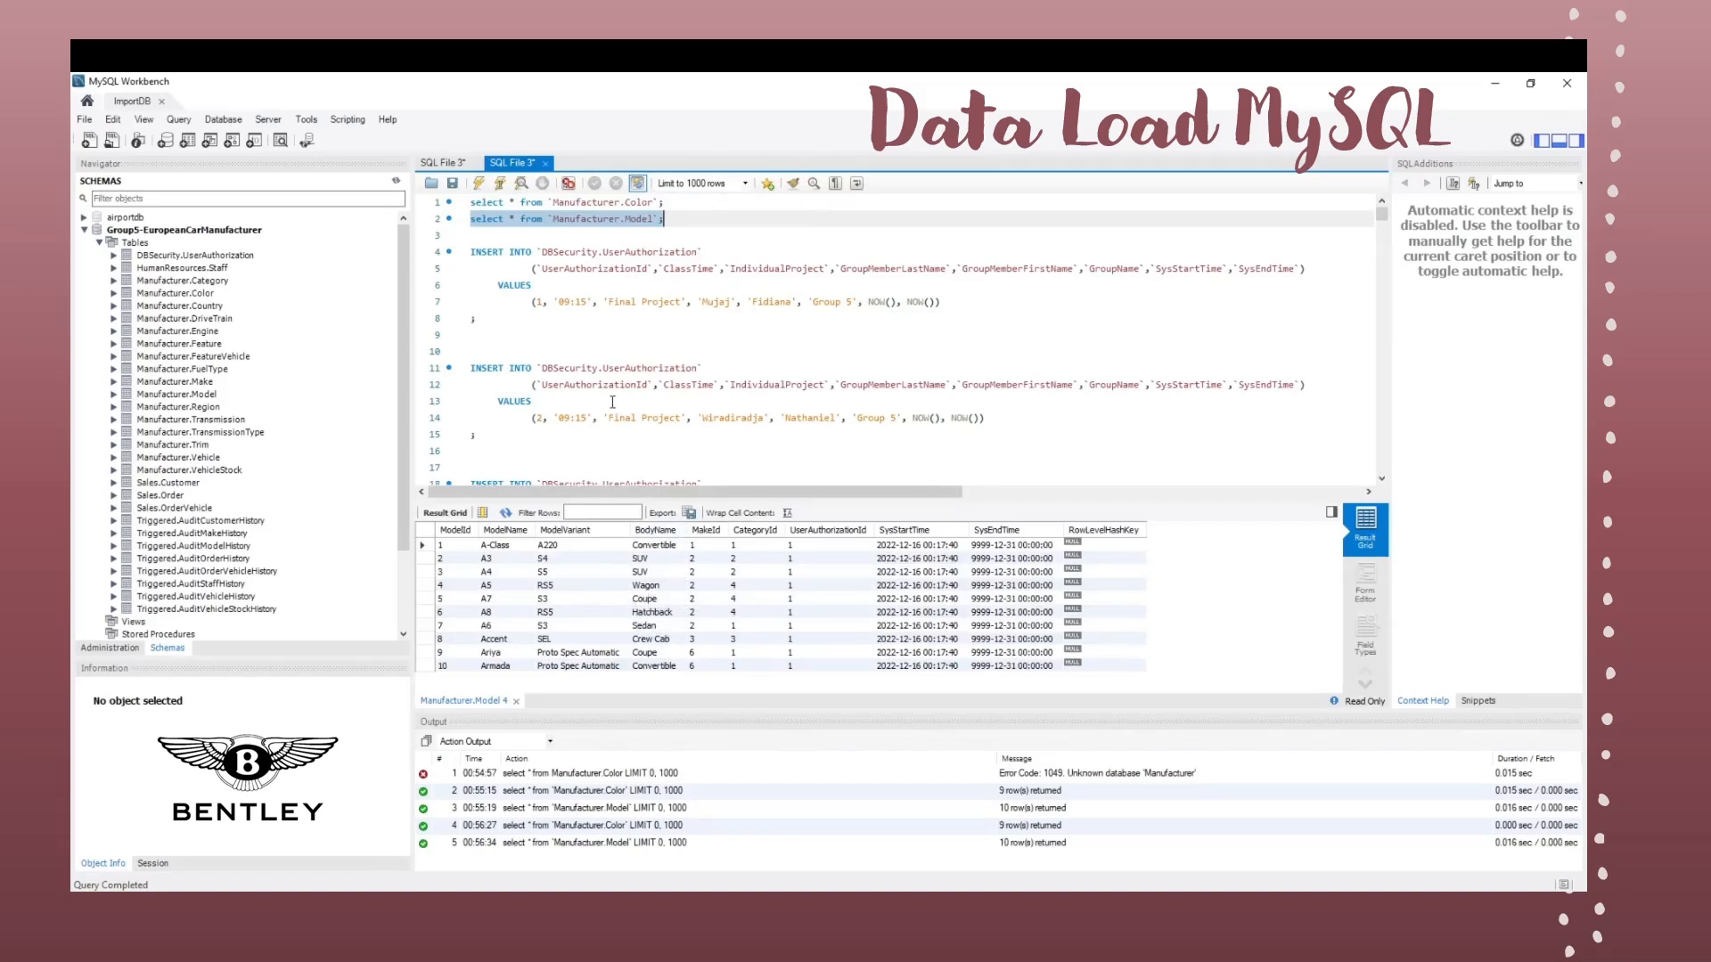
key("Down")
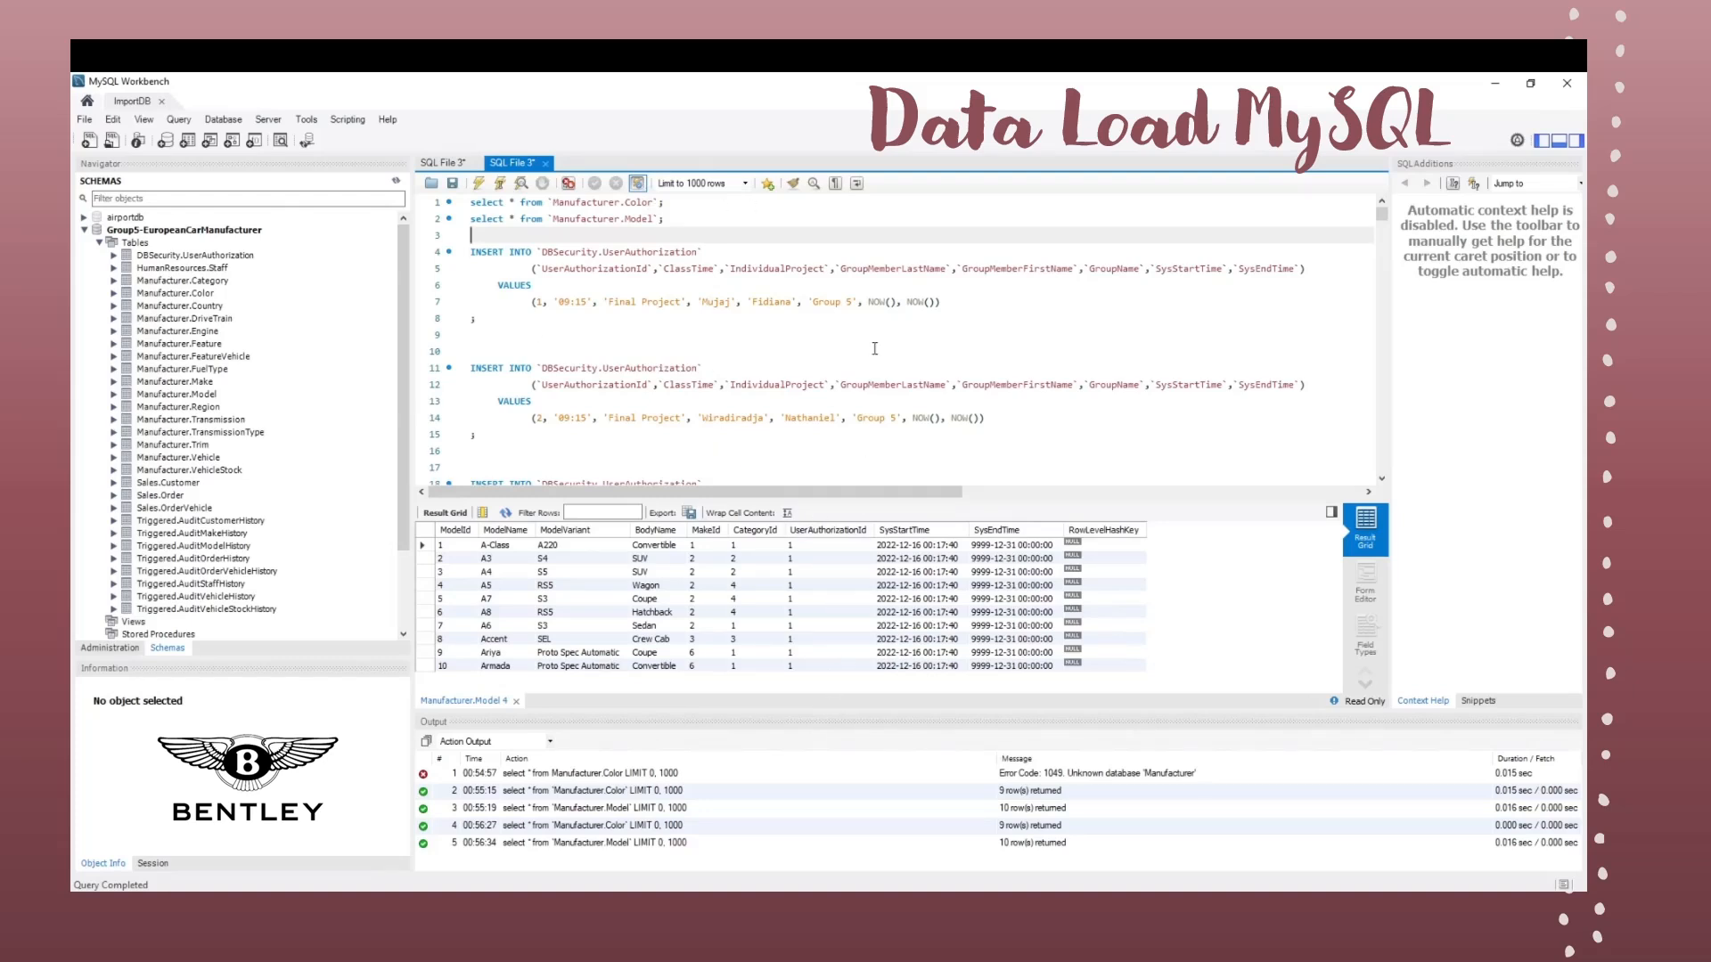
double_click(882, 302)
left_click(891, 301)
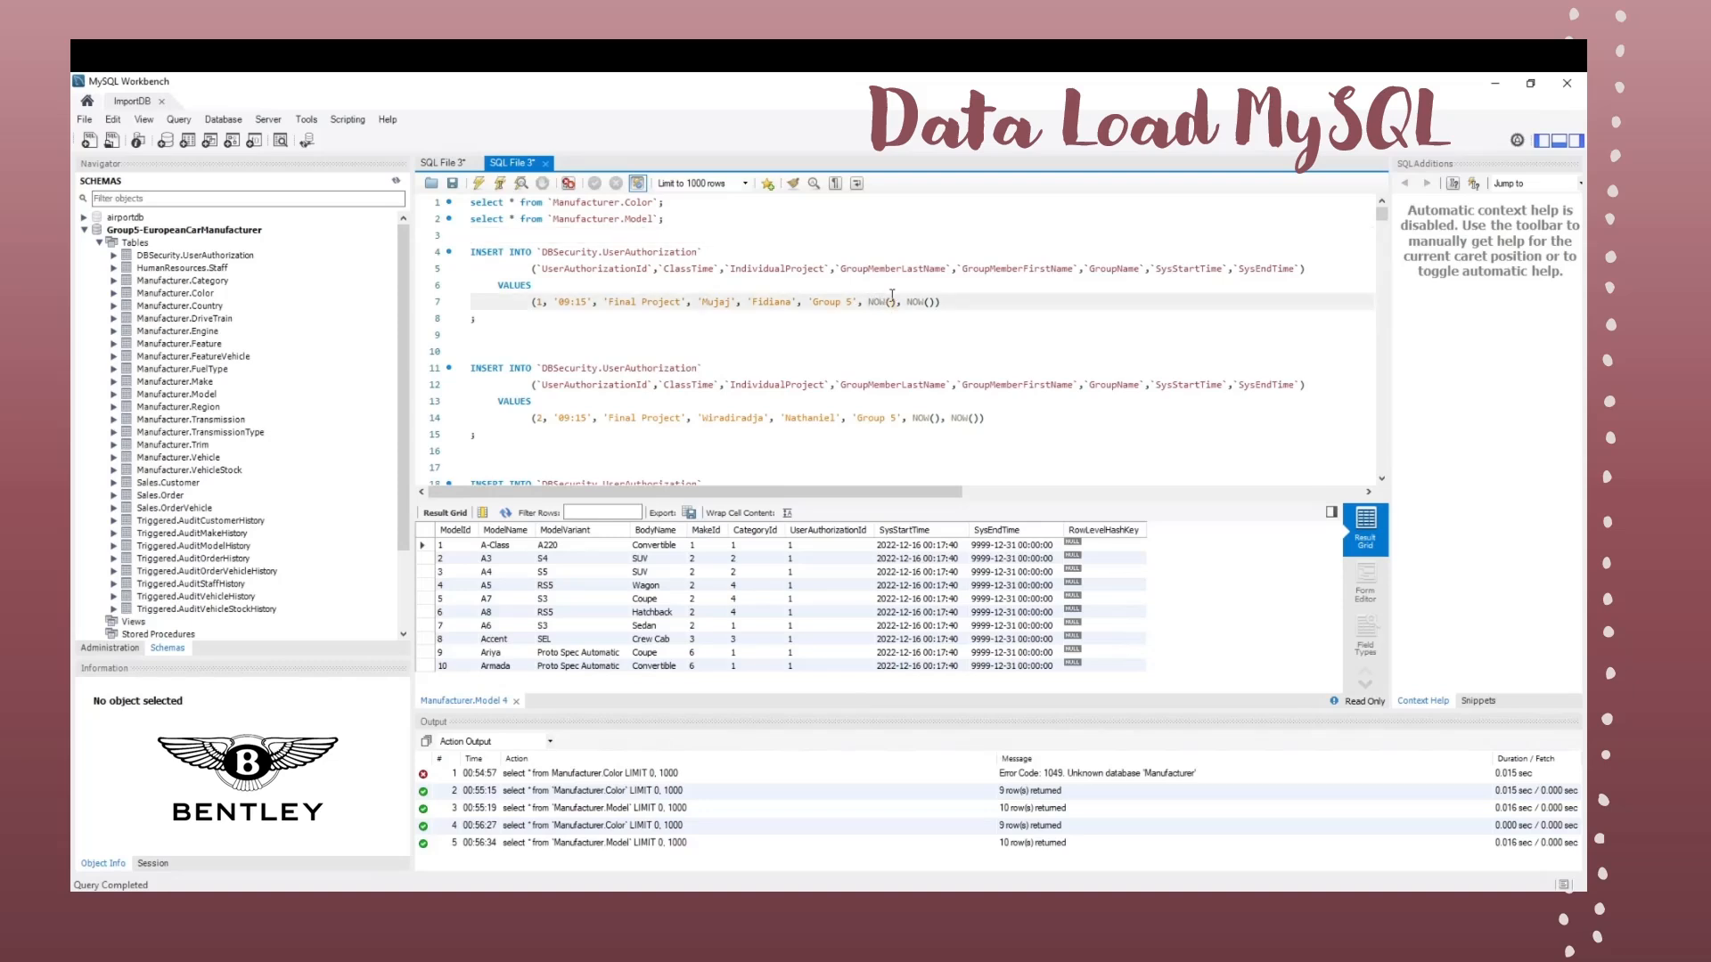